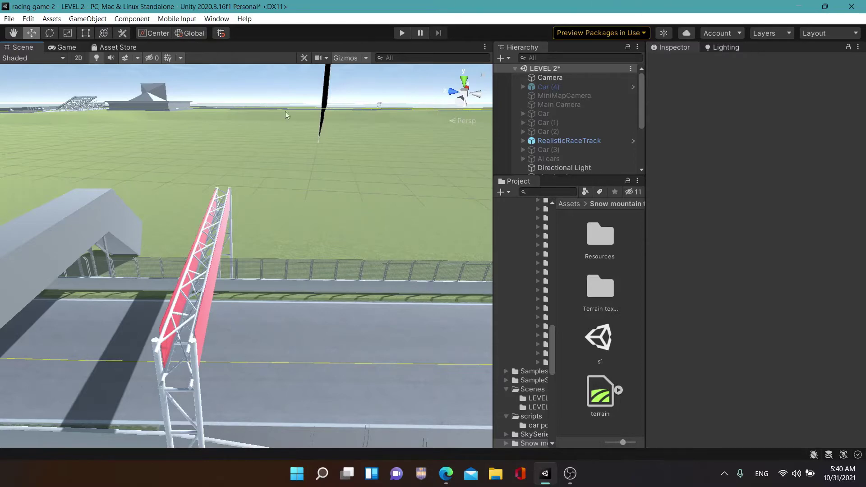
Orbit the Scene view to inspect the LEVEL 2 race track from several angles
{"action": "mouse_move", "coordinate": [261, 373]}
{"action": "right_mouse_down"}
{"action": "mouse_move", "coordinate": [419, 268]}
{"action": "mouse_move", "coordinate": [100, 302]}
{"action": "mouse_move", "coordinate": [859, 365]}
{"action": "mouse_move", "coordinate": [226, 380]}
{"action": "right_mouse_up"}
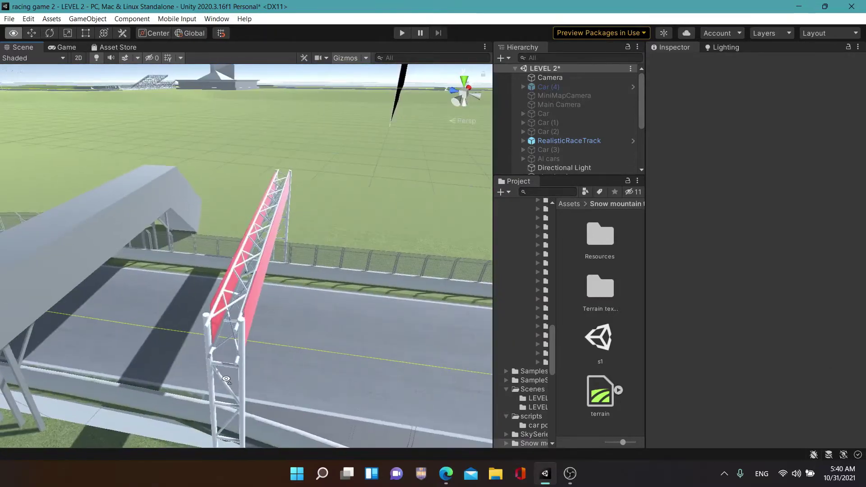
{"action": "right_click_drag", "start_coordinate": [226, 380], "coordinate": [228, 383]}
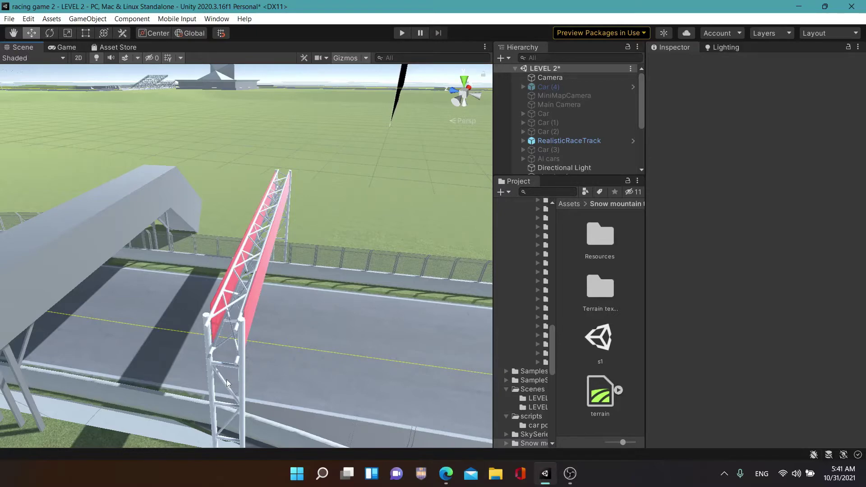
{"action": "right_click_drag", "start_coordinate": [247, 190], "coordinate": [87, 188]}
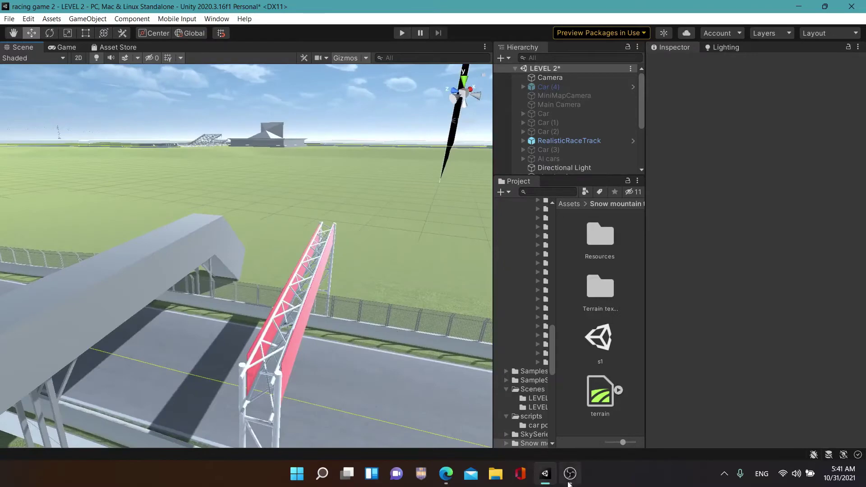
In OBS, lower Desktop Audio to about -21 dB and minimize OBS back to Unity
{"action": "left_click", "coordinate": [569, 473]}
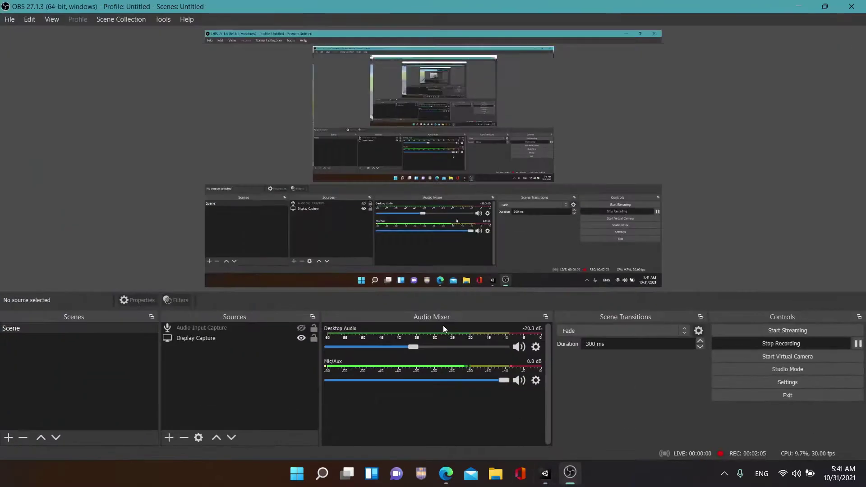
{"action": "left_click_drag", "start_coordinate": [412, 347], "coordinate": [411, 347]}
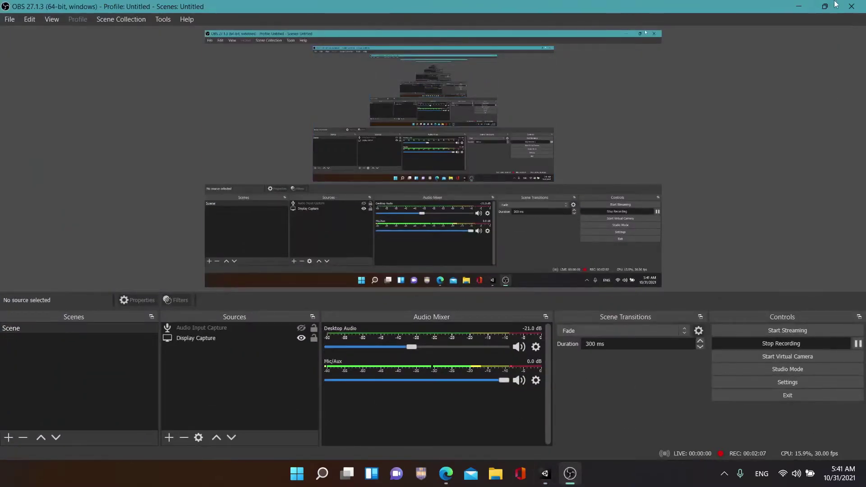
{"action": "left_click", "coordinate": [799, 7]}
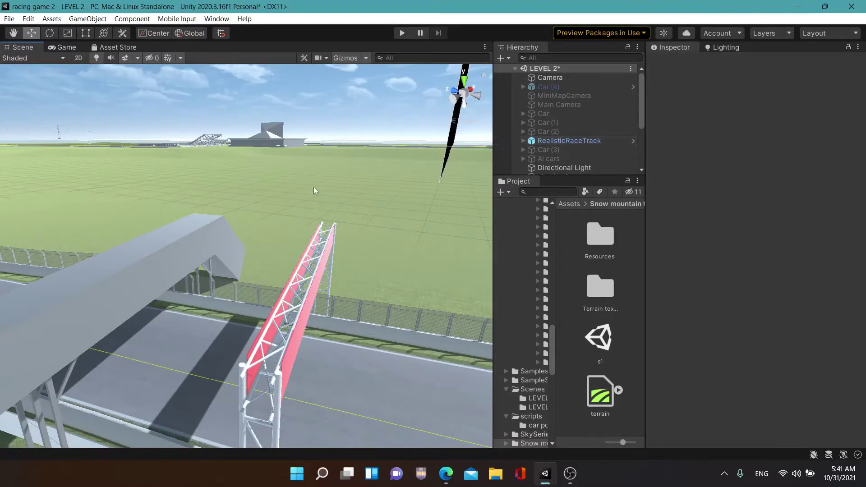
Widen the Hierarchy and Project panels and open the Assets/Scenes folder
{"action": "mouse_move", "coordinate": [277, 201]}
{"action": "right_mouse_down"}
{"action": "mouse_move", "coordinate": [44, 137]}
{"action": "mouse_move", "coordinate": [133, 337]}
{"action": "right_mouse_up"}
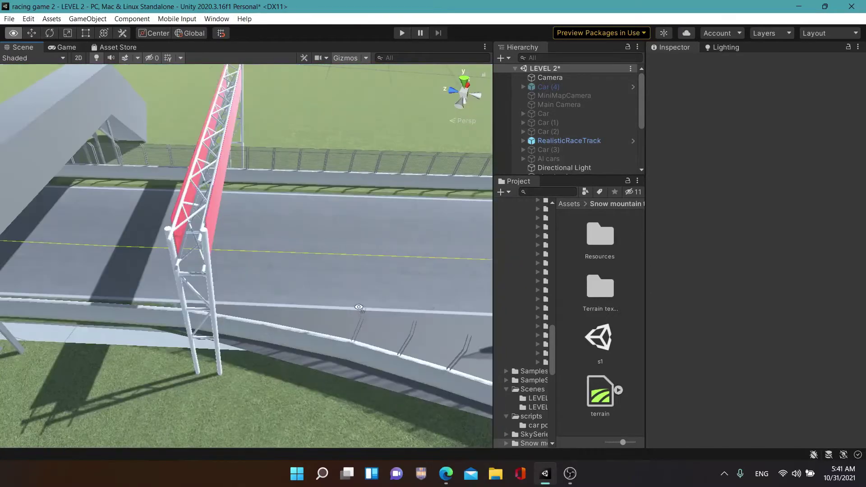
{"action": "right_click_drag", "start_coordinate": [133, 337], "coordinate": [333, 293]}
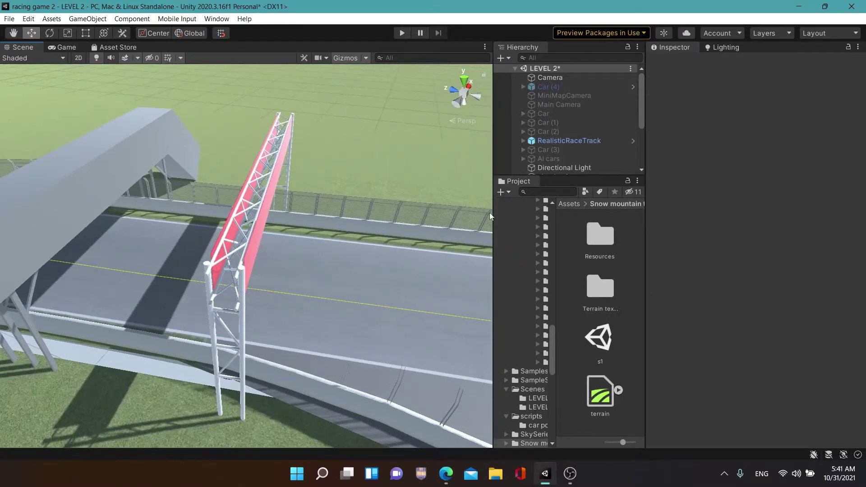
{"action": "left_click_drag", "start_coordinate": [493, 217], "coordinate": [380, 219]}
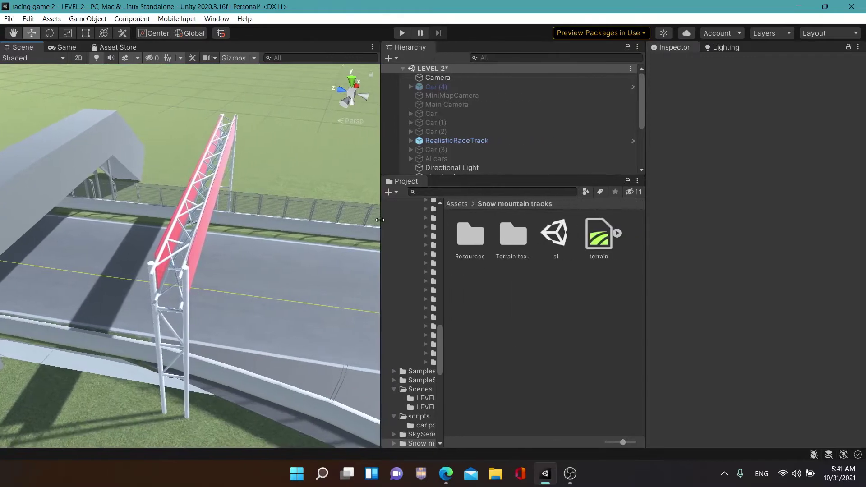
{"action": "left_click", "coordinate": [462, 203]}
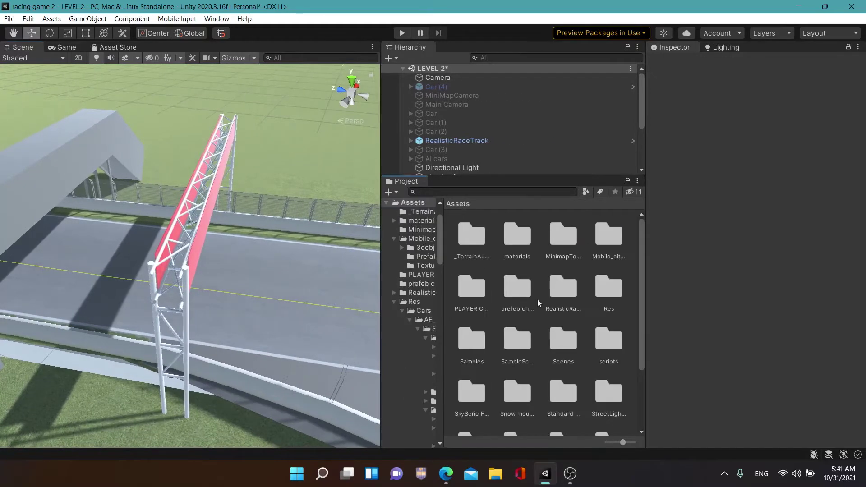
{"action": "double_click", "coordinate": [568, 348]}
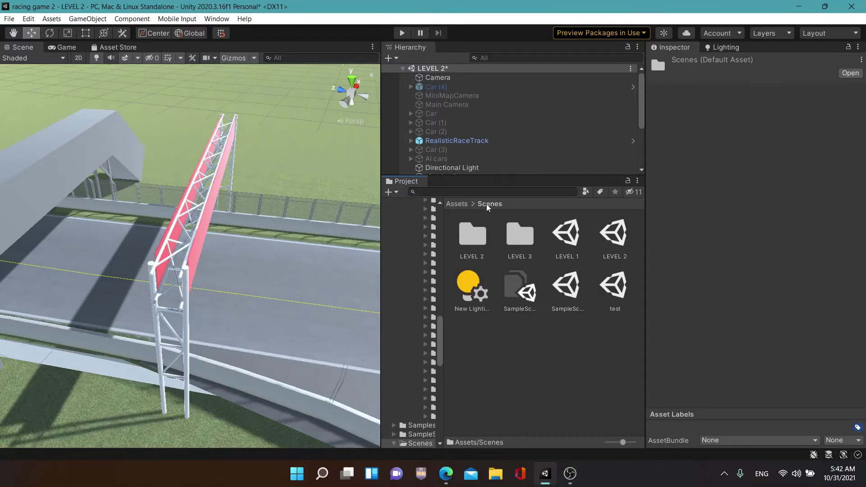
Delete the LEVEL 3 folder from Assets/Scenes
{"action": "left_click", "coordinate": [514, 242]}
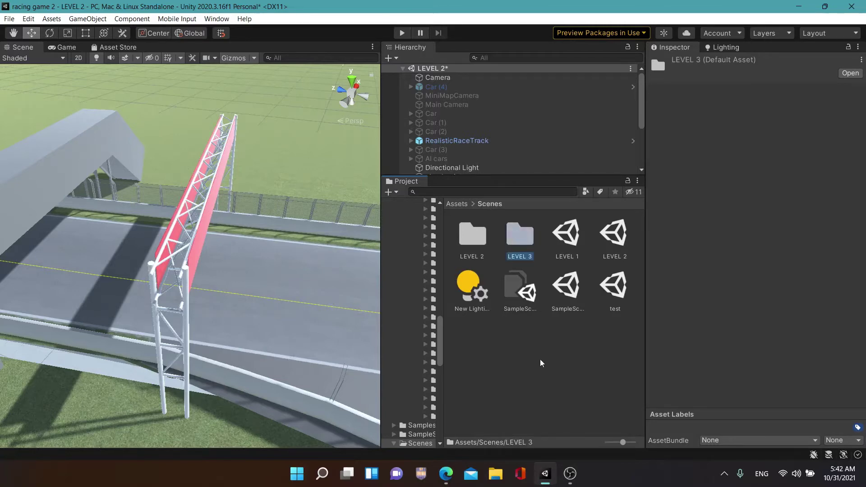
{"action": "key", "text": "Delete"}
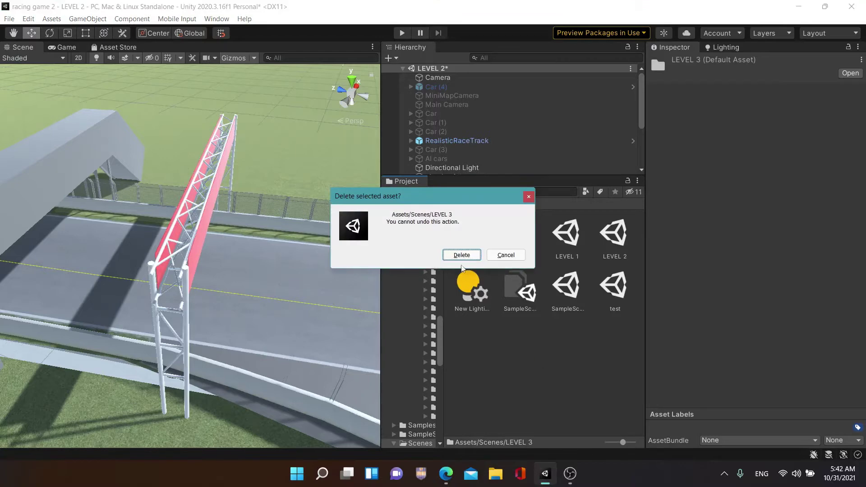
{"action": "left_click", "coordinate": [461, 255]}
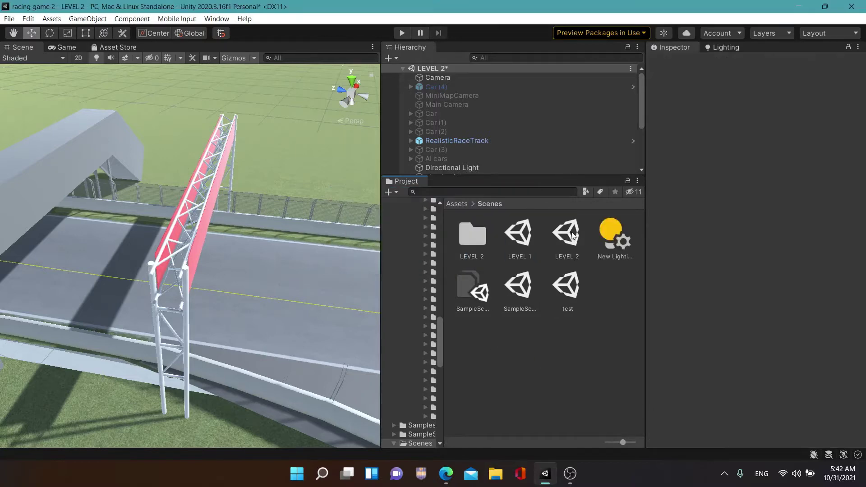
Duplicate the LEVEL 2 scene as LEVEL 3, saving LEVEL 2 and opening LEVEL 3
{"action": "left_click", "coordinate": [572, 235]}
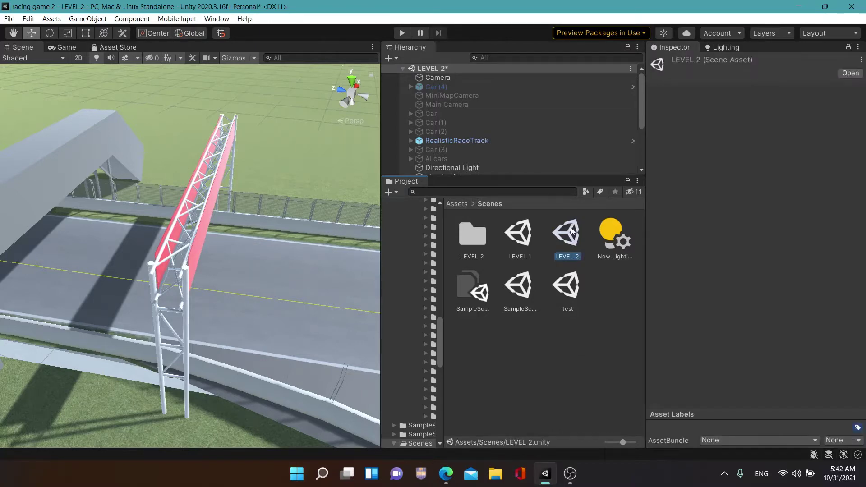
{"action": "key", "text": "ctrl+d"}
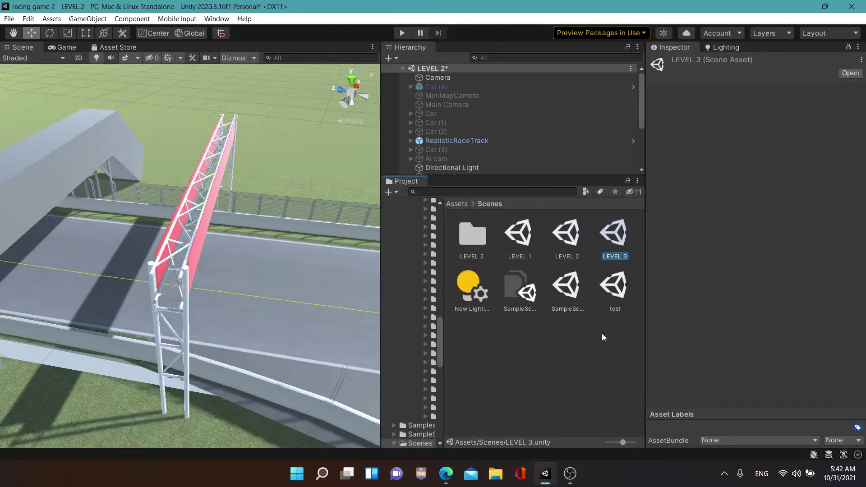
{"action": "key", "text": "Return"}
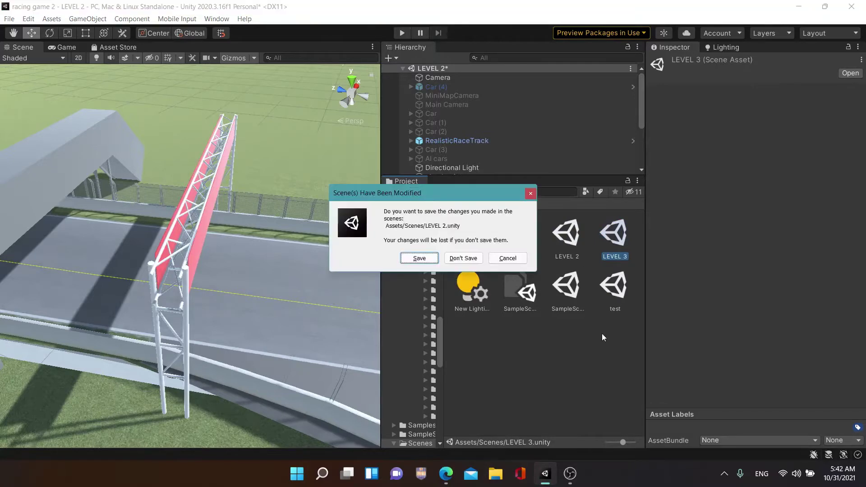
{"action": "left_click", "coordinate": [419, 258]}
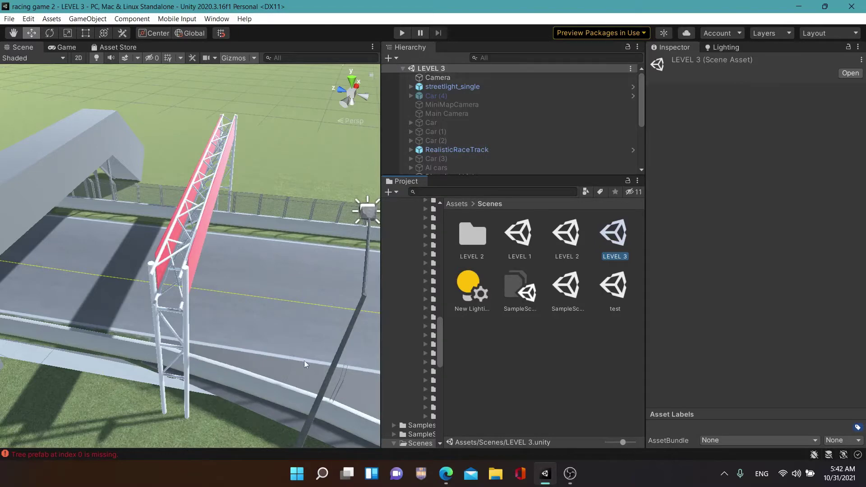
Delete the streetlight_single pole beside the track
{"action": "left_click", "coordinate": [318, 404]}
{"action": "key", "text": "Delete"}
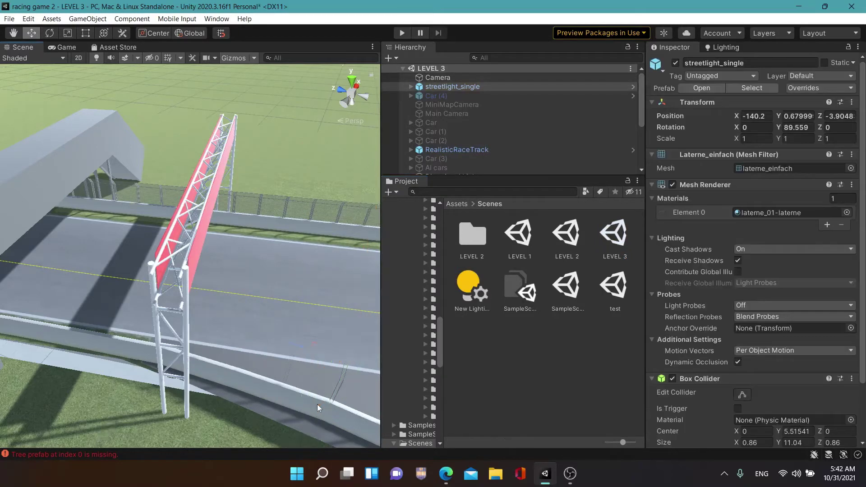
{"action": "mouse_move", "coordinate": [318, 404]}
{"action": "right_mouse_down"}
{"action": "mouse_move", "coordinate": [723, 321]}
{"action": "mouse_move", "coordinate": [149, 268]}
{"action": "mouse_move", "coordinate": [214, 185]}
{"action": "right_mouse_up"}
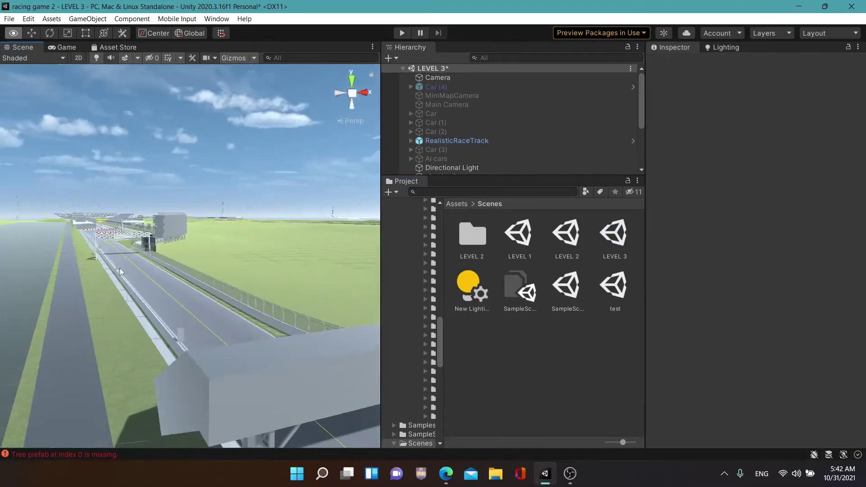
Delete Car (4) from the LEVEL 3 scene
{"action": "left_click", "coordinate": [428, 88]}
{"action": "key", "text": "Delete"}
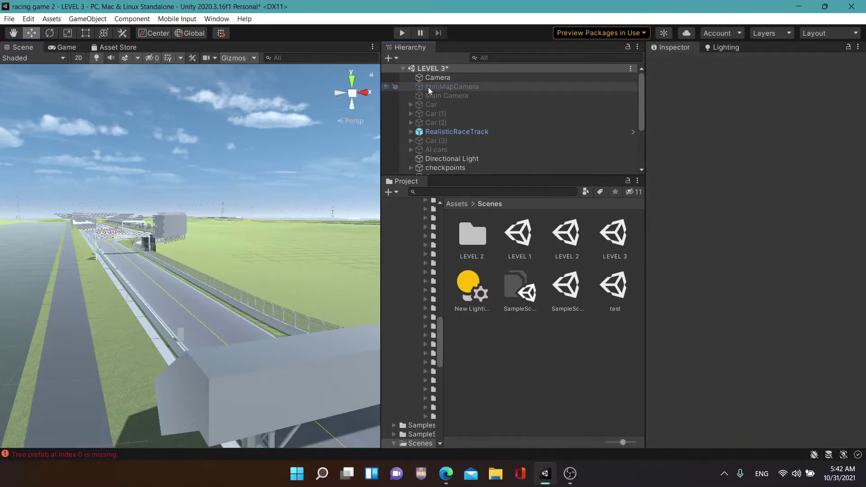
{"action": "mouse_move", "coordinate": [297, 185]}
{"action": "right_mouse_down"}
{"action": "mouse_move", "coordinate": [674, 233]}
{"action": "mouse_move", "coordinate": [501, 282]}
{"action": "mouse_move", "coordinate": [510, 280]}
{"action": "mouse_move", "coordinate": [176, 219]}
{"action": "mouse_move", "coordinate": [235, 221]}
{"action": "right_mouse_up"}
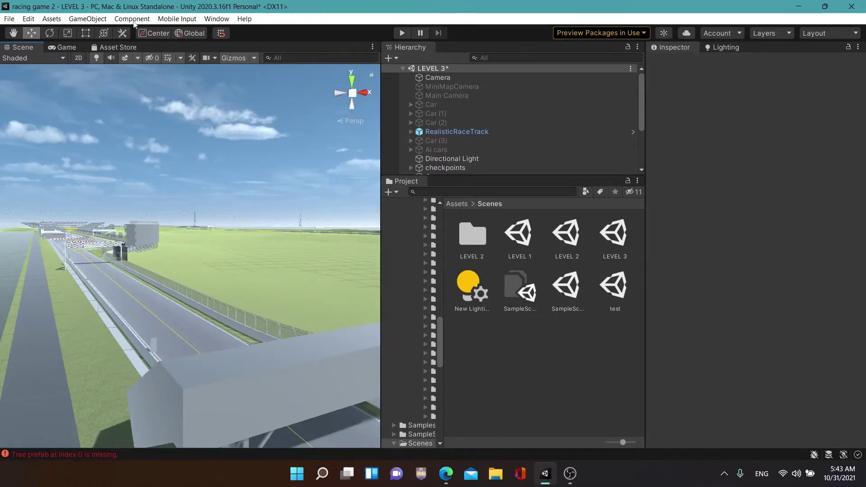
Open Window > Rendering > Lighting at its Environment section, then go to the Asset Store in Edge
{"action": "left_click", "coordinate": [215, 20]}
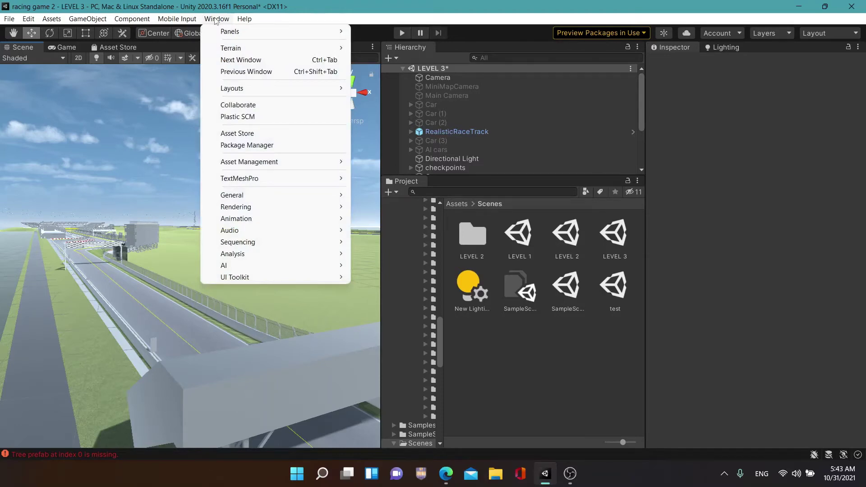
{"action": "mouse_move", "coordinate": [327, 208]}
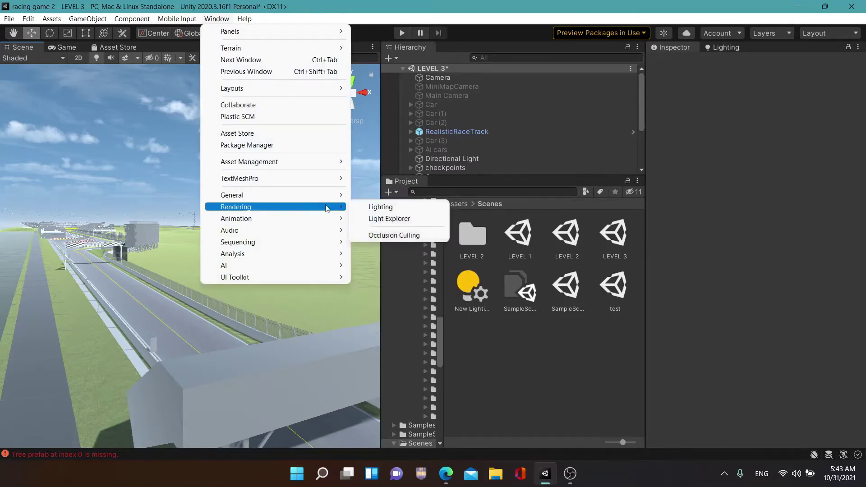
{"action": "left_click", "coordinate": [387, 209]}
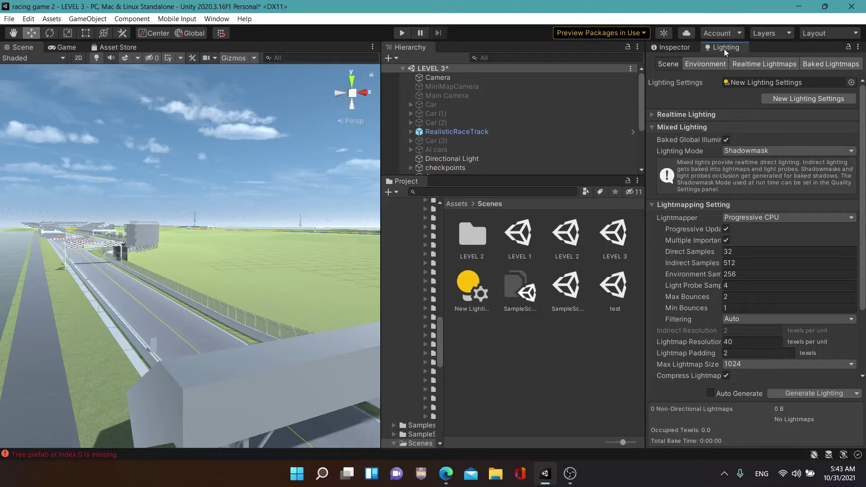
{"action": "left_click", "coordinate": [702, 64]}
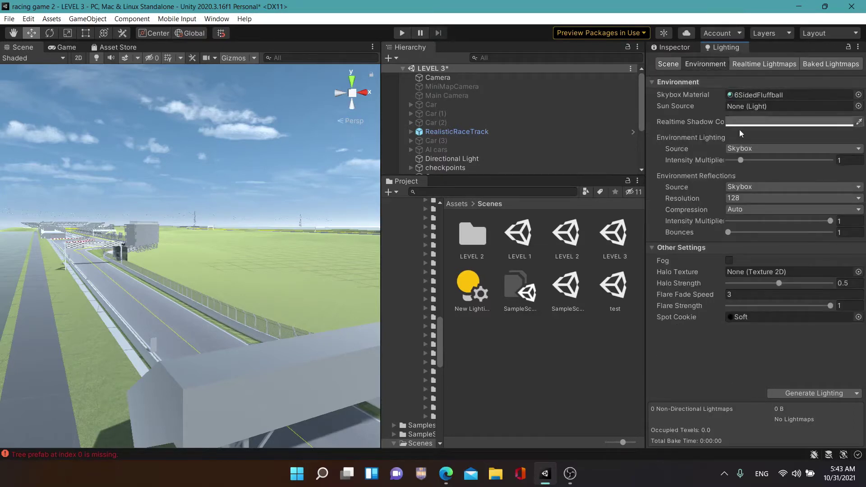
{"action": "mouse_move", "coordinate": [296, 266]}
{"action": "right_mouse_down"}
{"action": "mouse_move", "coordinate": [856, 198]}
{"action": "mouse_move", "coordinate": [392, 310]}
{"action": "right_mouse_up"}
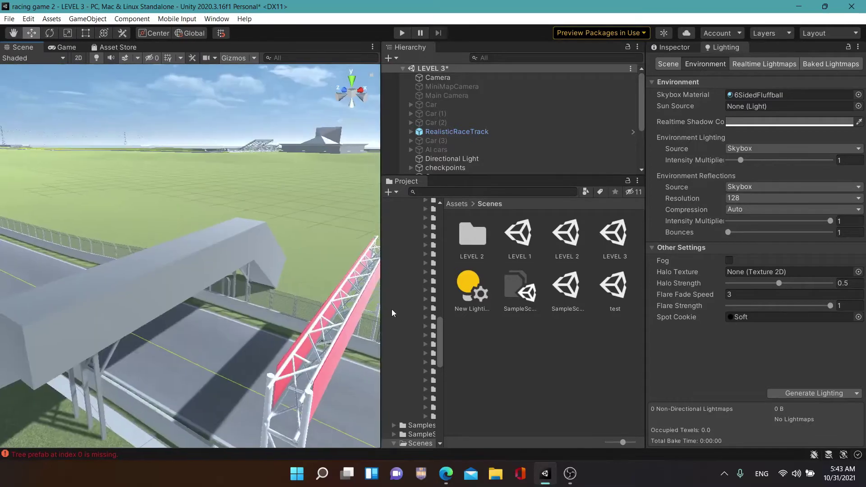
{"action": "left_click", "coordinate": [446, 473]}
Search the Asset Store for 'sky', then 'skybox', and browse the results
{"action": "left_click", "coordinate": [306, 85]}
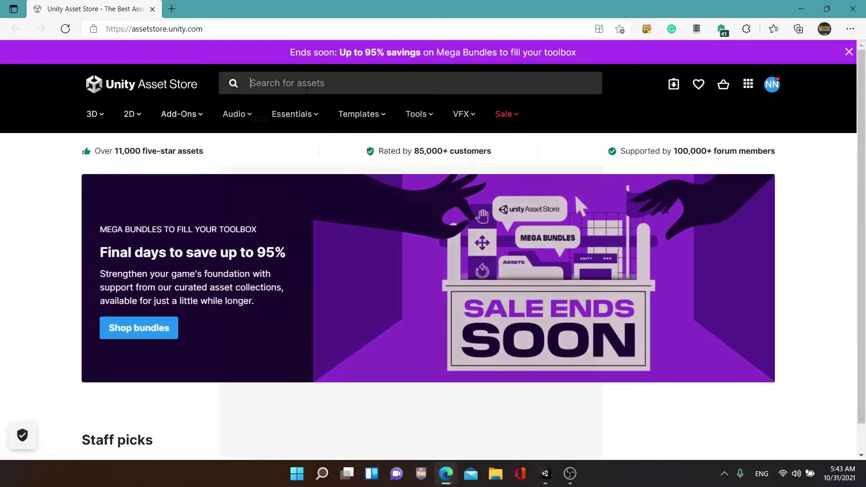
{"action": "type", "text": "sky"}
{"action": "key", "text": "Return"}
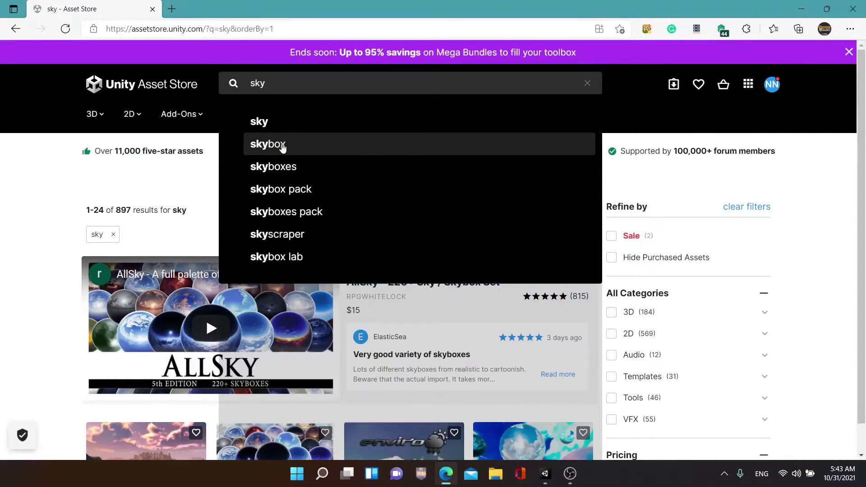
{"action": "left_click", "coordinate": [279, 144]}
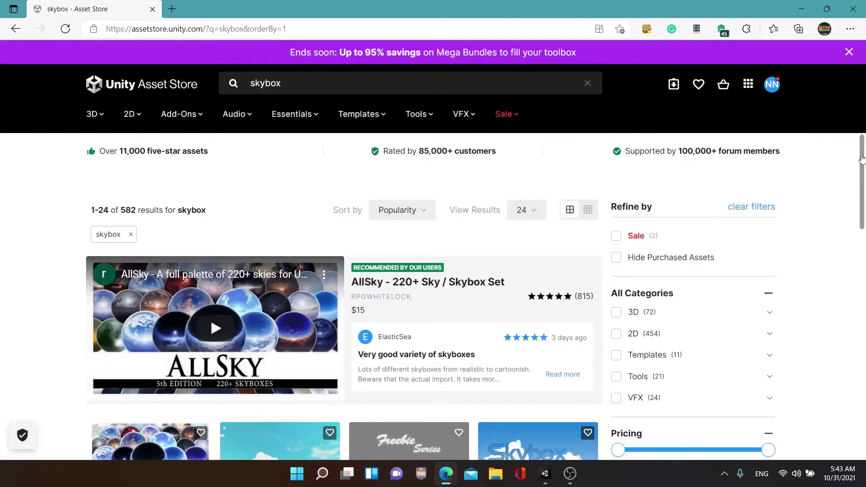
{"action": "scroll", "coordinate": [864, 184], "scroll_direction": "down", "scroll_amount": 5}
{"action": "scroll", "coordinate": [864, 192], "scroll_direction": "down", "scroll_amount": 3}
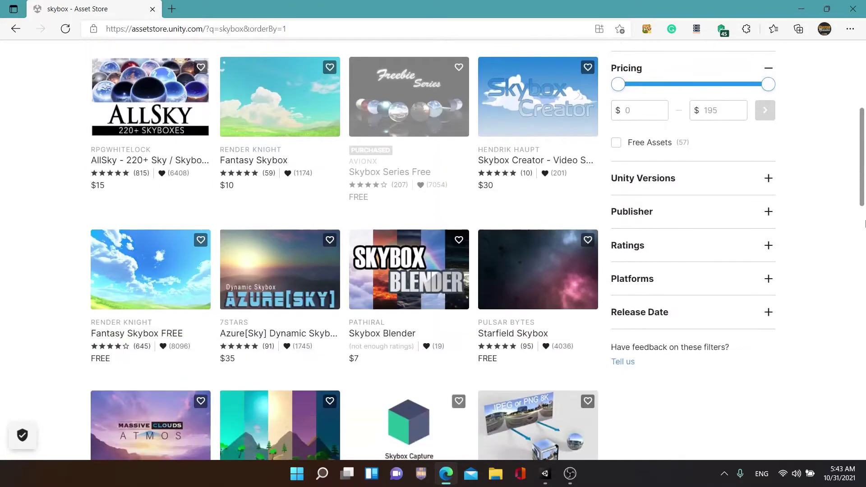
{"action": "scroll", "coordinate": [864, 226], "scroll_direction": "down", "scroll_amount": 2}
{"action": "scroll", "coordinate": [863, 248], "scroll_direction": "up", "scroll_amount": 10}
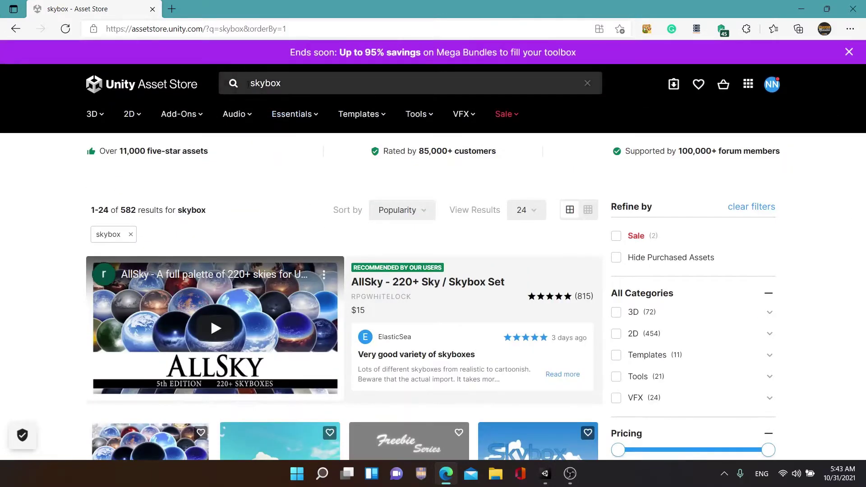
Narrow the search to free 'night skybox' assets
{"action": "left_click", "coordinate": [251, 83]}
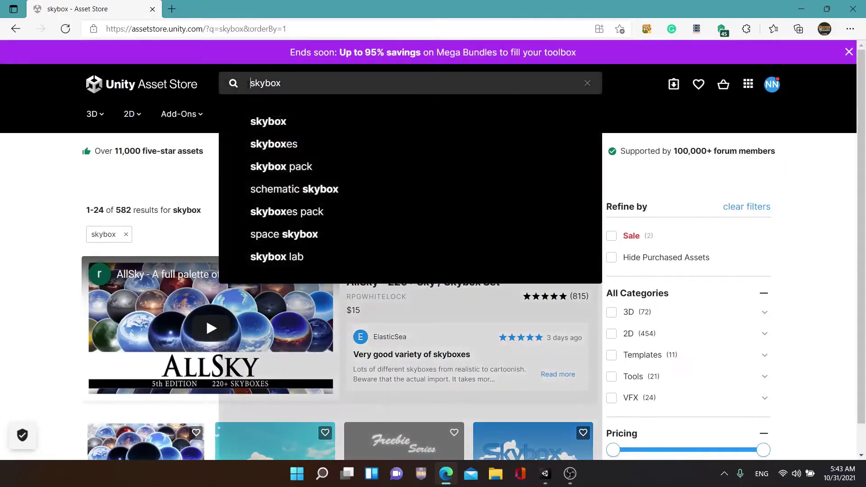
{"action": "type", "text": "night"}
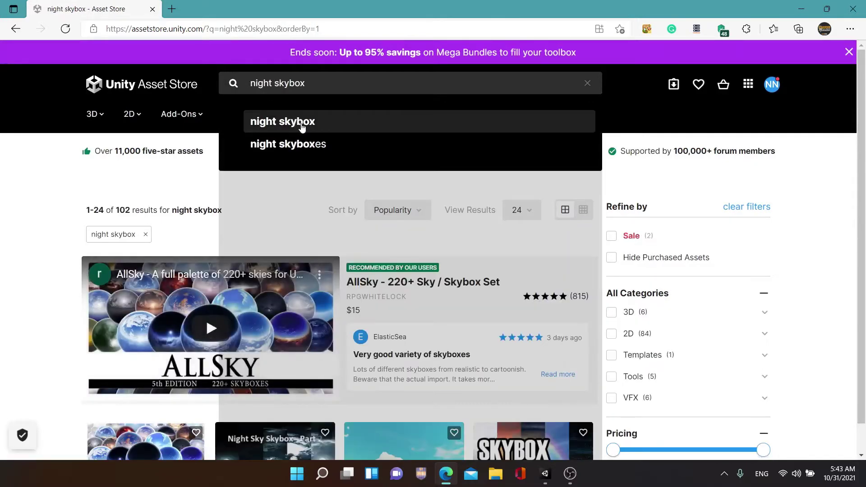
{"action": "left_click", "coordinate": [327, 122]}
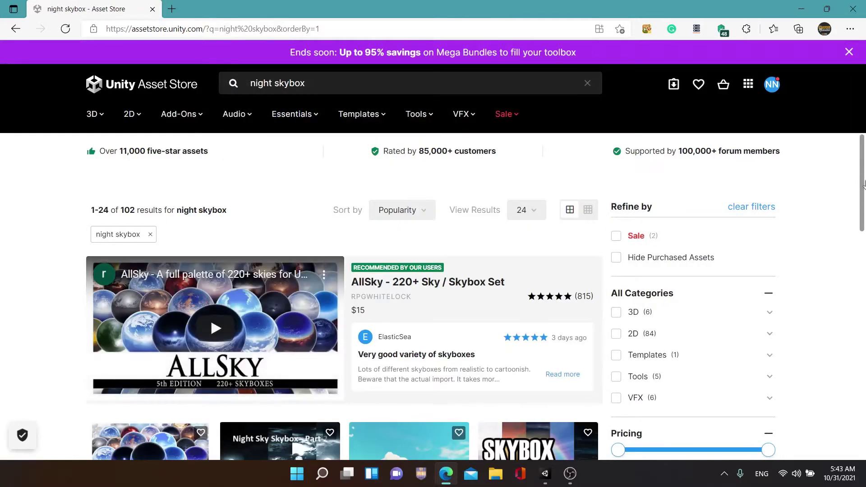
{"action": "scroll", "coordinate": [864, 221], "scroll_direction": "down", "scroll_amount": 5}
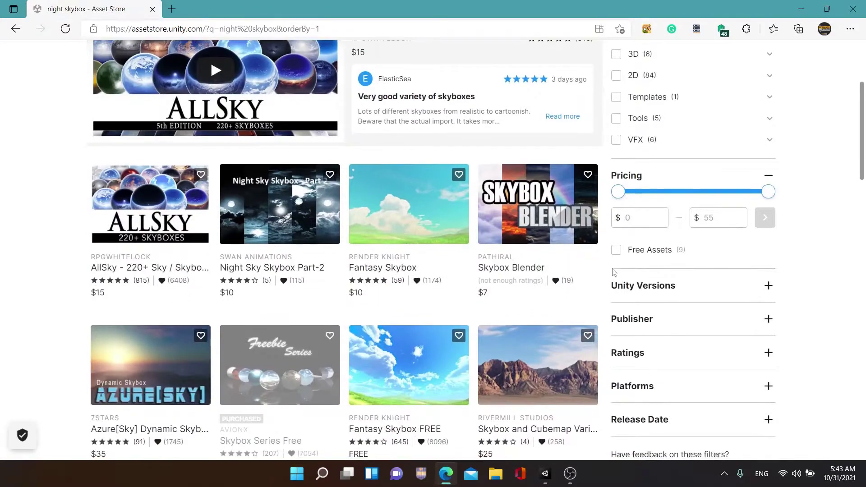
{"action": "left_click", "coordinate": [616, 252]}
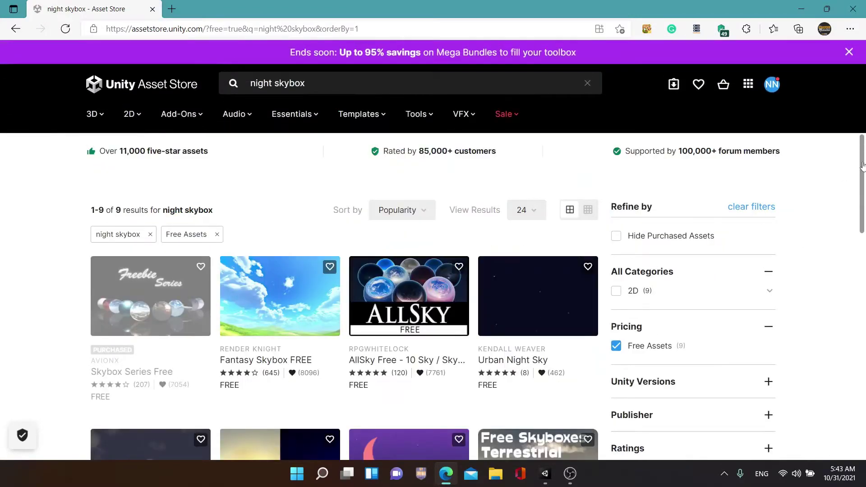
{"action": "scroll", "coordinate": [864, 197], "scroll_direction": "down", "scroll_amount": 4}
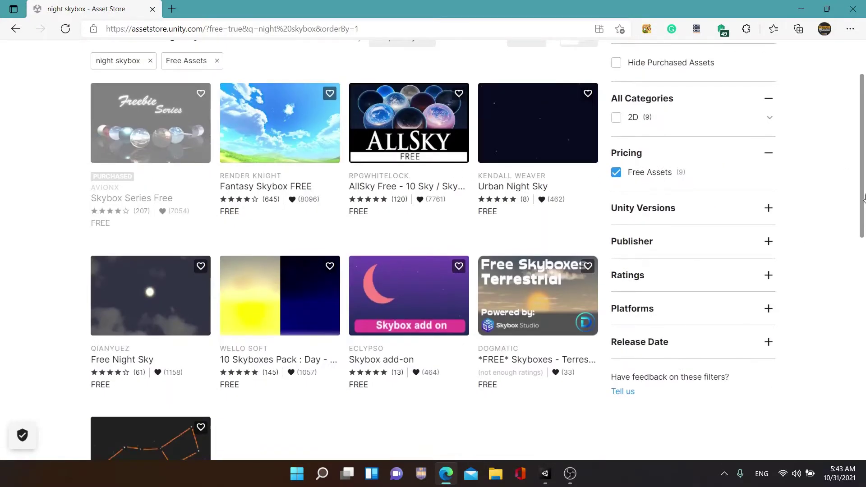
{"action": "left_click_drag", "start_coordinate": [864, 197], "coordinate": [865, 249]}
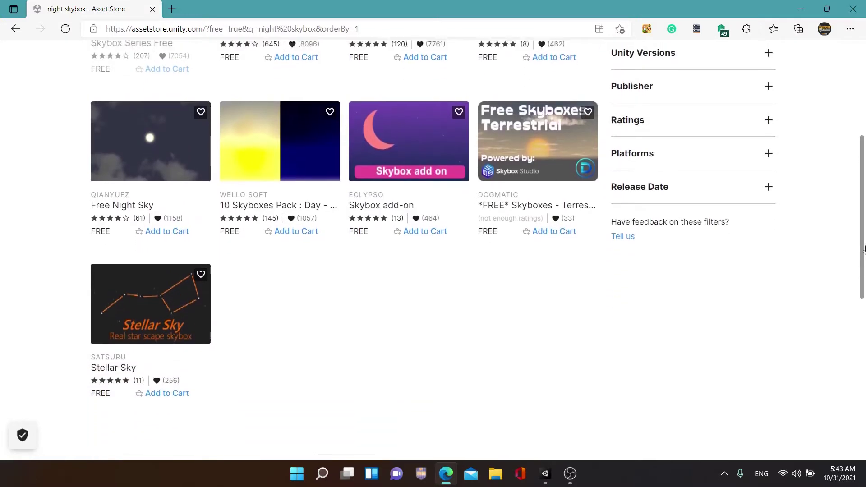
{"action": "scroll", "coordinate": [864, 249], "scroll_direction": "up", "scroll_amount": 3}
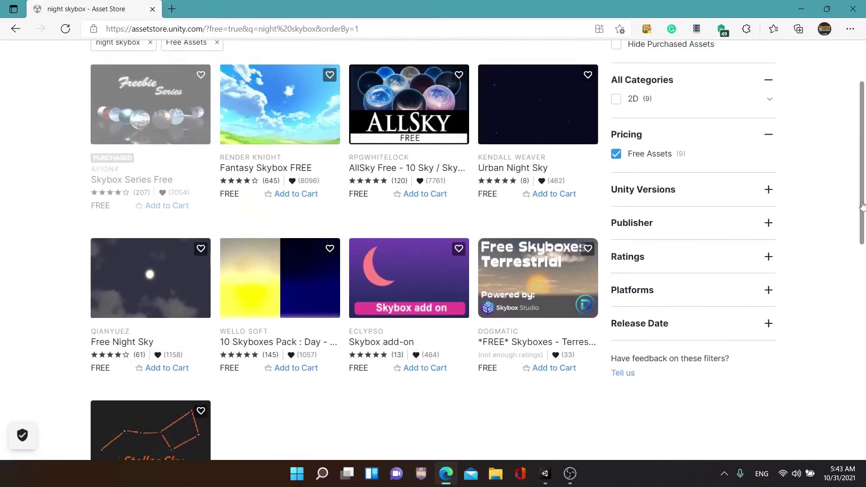
Preview the Urban Night Sky package, then return to the free results
{"action": "left_click", "coordinate": [525, 119]}
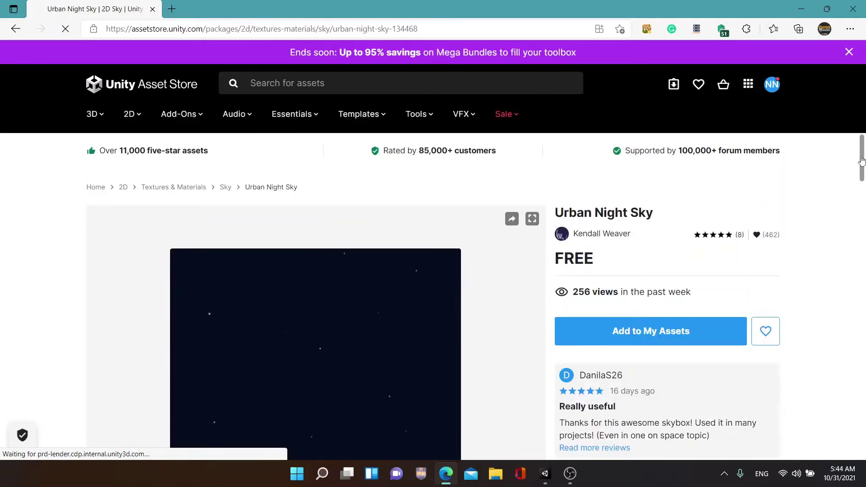
{"action": "scroll", "coordinate": [864, 220], "scroll_direction": "down", "scroll_amount": 5}
{"action": "scroll", "coordinate": [863, 198], "scroll_direction": "up", "scroll_amount": 1}
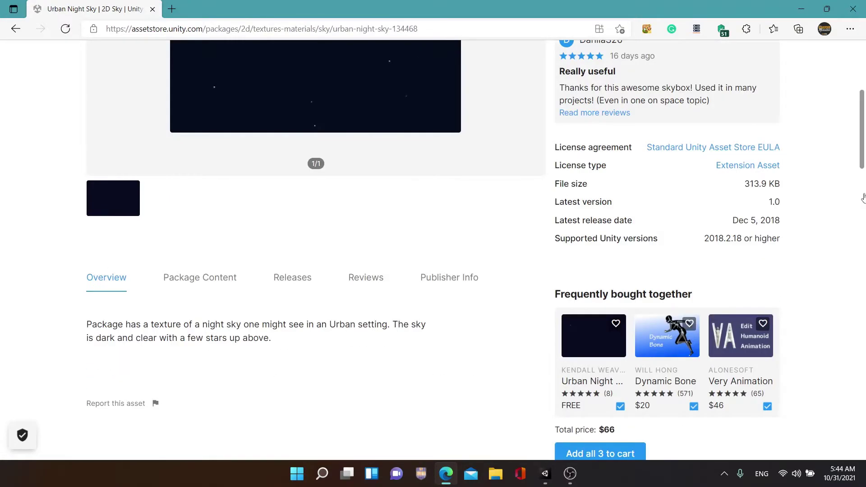
{"action": "left_click", "coordinate": [16, 29]}
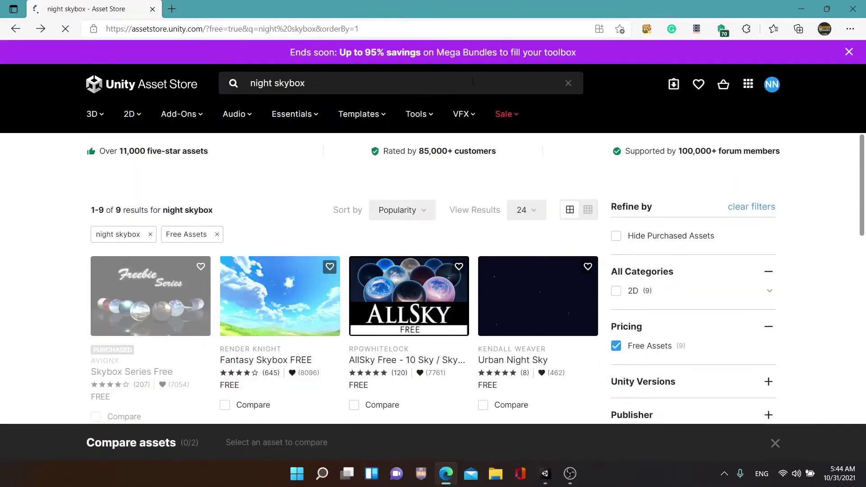
{"action": "left_click", "coordinate": [375, 87]}
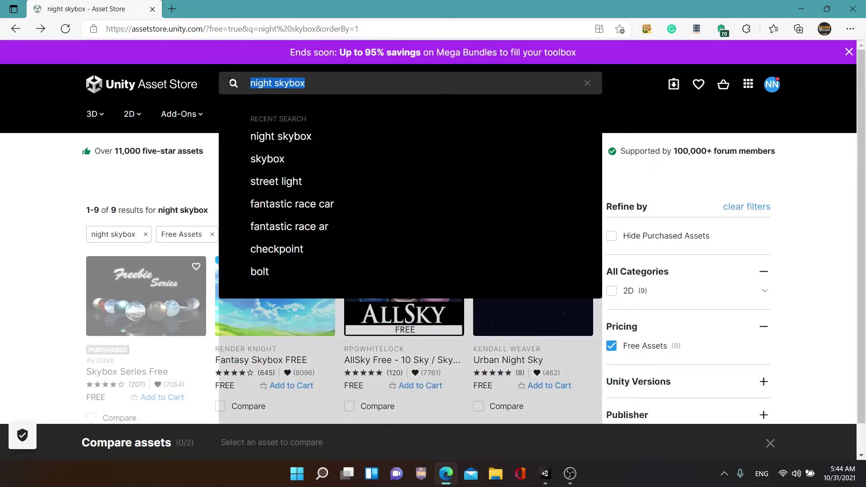
Search recent 'street light' assets and scroll through the free results
{"action": "left_click", "coordinate": [270, 182]}
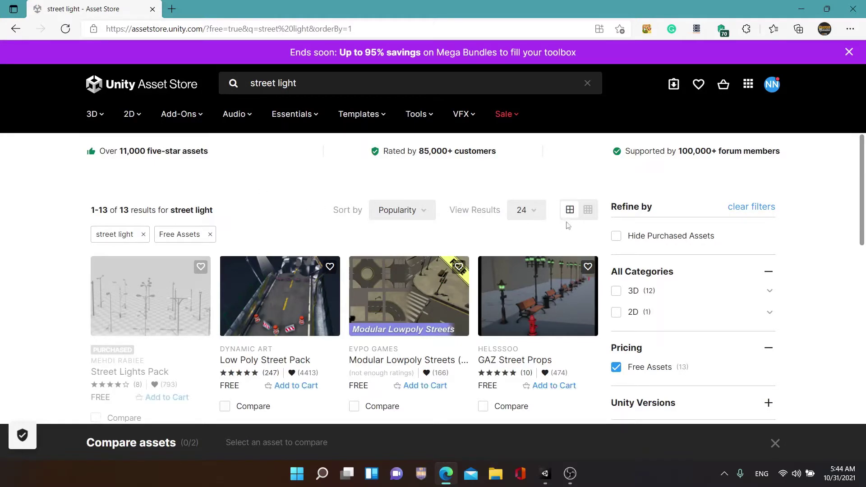
{"action": "left_click_drag", "start_coordinate": [860, 161], "coordinate": [863, 192]}
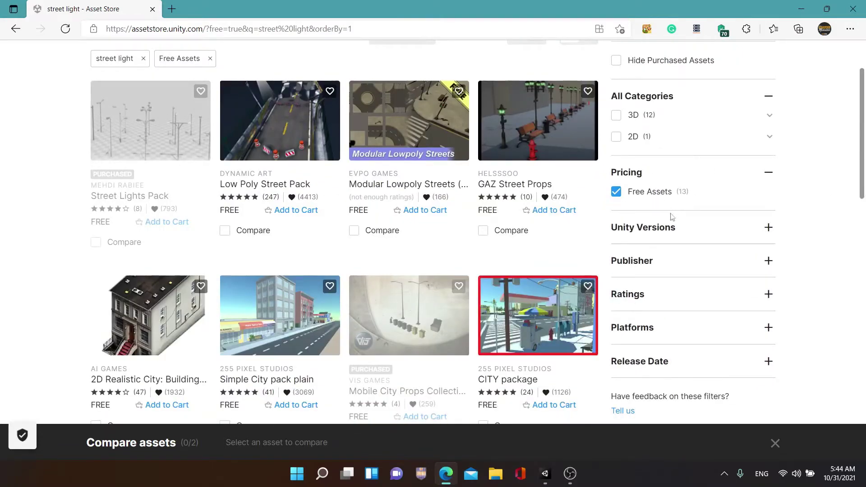
{"action": "left_click_drag", "start_coordinate": [861, 91], "coordinate": [861, 97]}
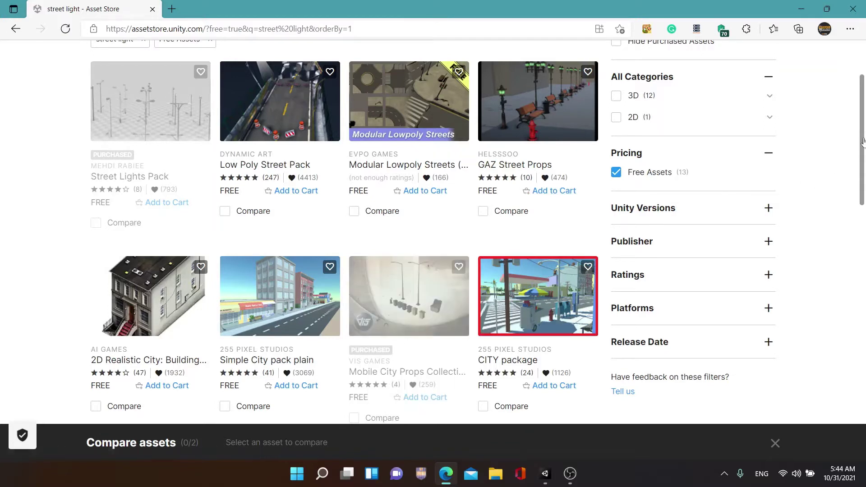
{"action": "left_click_drag", "start_coordinate": [863, 143], "coordinate": [863, 217]}
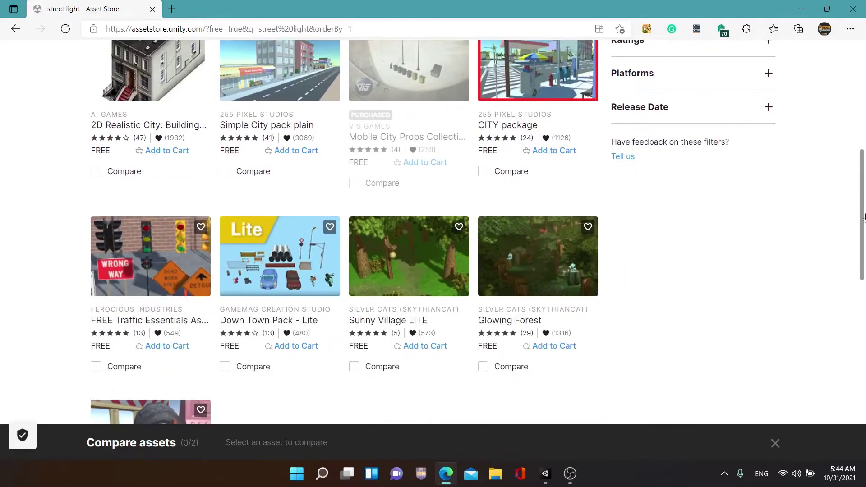
{"action": "scroll", "coordinate": [864, 218], "scroll_direction": "up", "scroll_amount": 2}
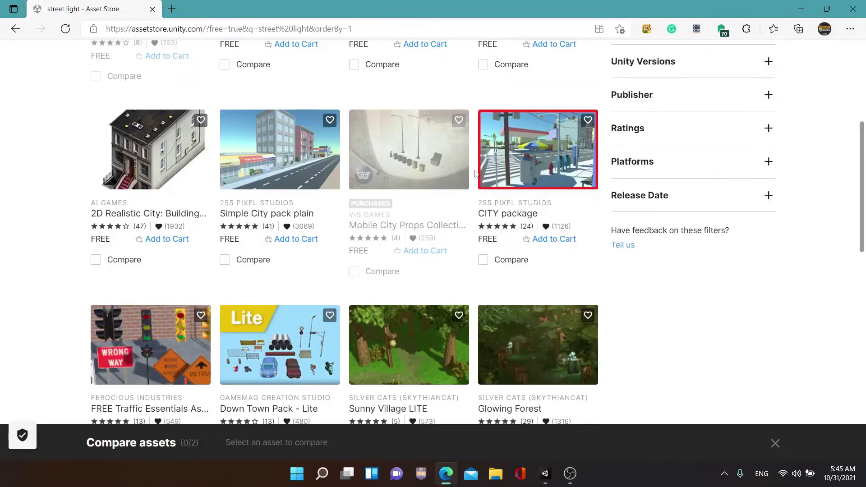
{"action": "scroll", "coordinate": [863, 228], "scroll_direction": "up", "scroll_amount": 6}
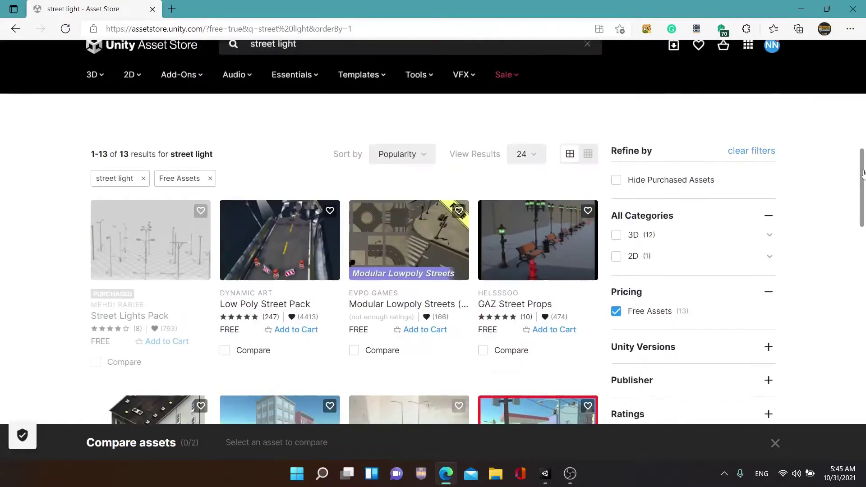
{"action": "scroll", "coordinate": [863, 225], "scroll_direction": "down", "scroll_amount": 6}
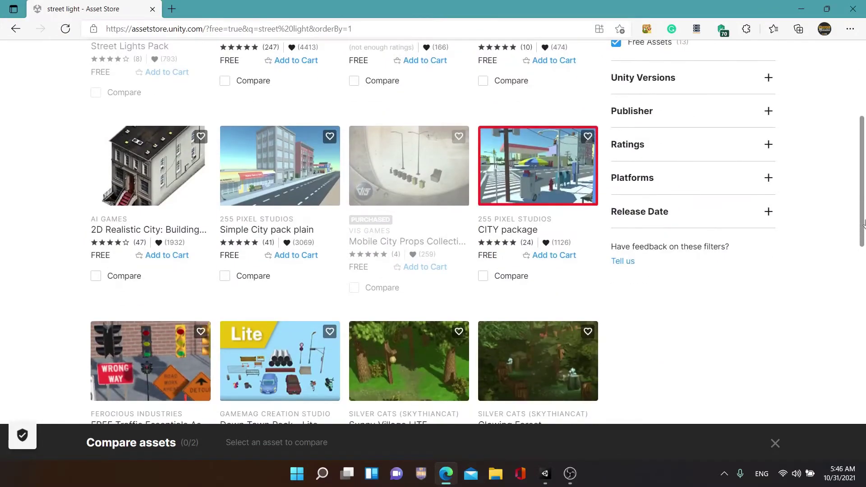
{"action": "scroll", "coordinate": [864, 224], "scroll_direction": "up", "scroll_amount": 1}
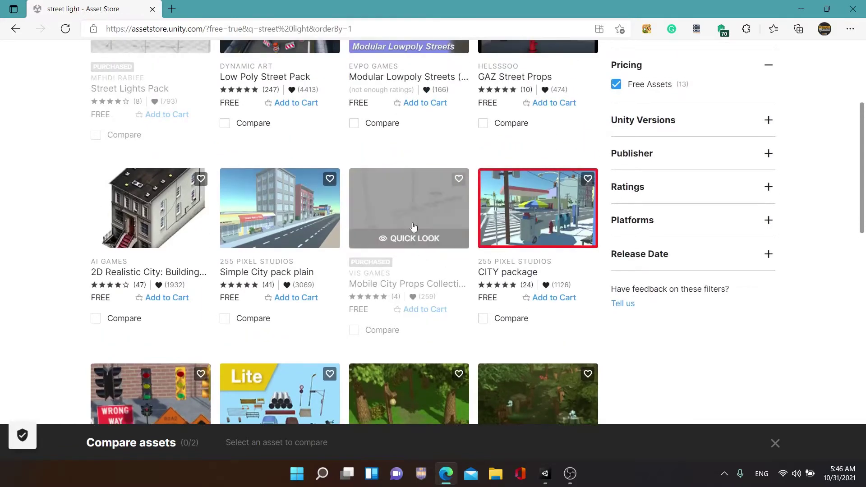
Open the Mobile City Props Collection page and send it to Unity
{"action": "left_click", "coordinate": [415, 217]}
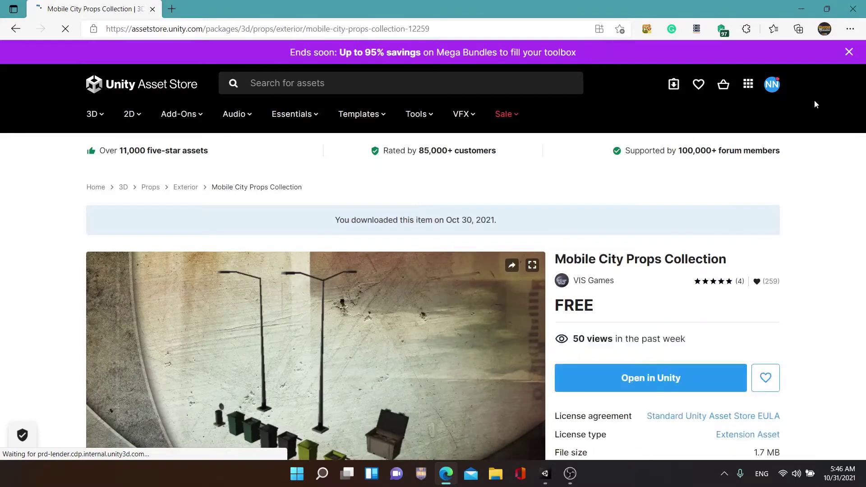
{"action": "scroll", "coordinate": [862, 170], "scroll_direction": "down", "scroll_amount": 2}
{"action": "scroll", "coordinate": [862, 170], "scroll_direction": "down", "scroll_amount": 3}
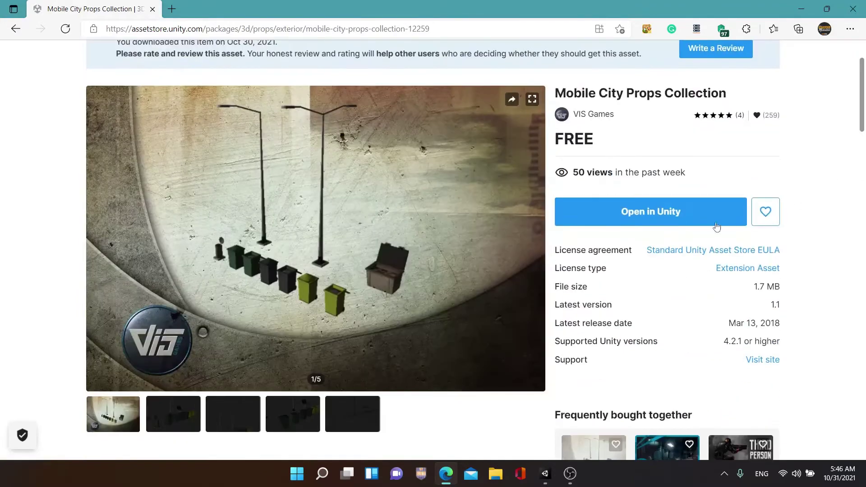
{"action": "left_click", "coordinate": [654, 222]}
Import all files of Mobile City Props Collection from Package Manager's My Assets
{"action": "left_click", "coordinate": [506, 113]}
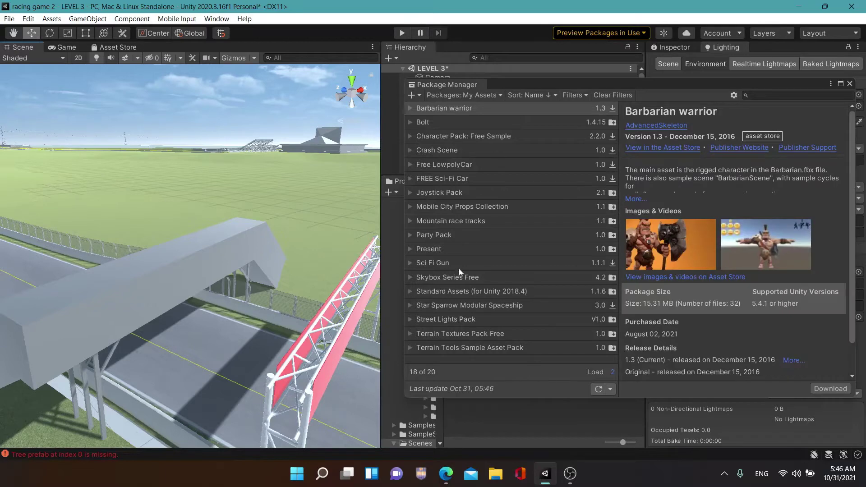
{"action": "left_click", "coordinate": [444, 207]}
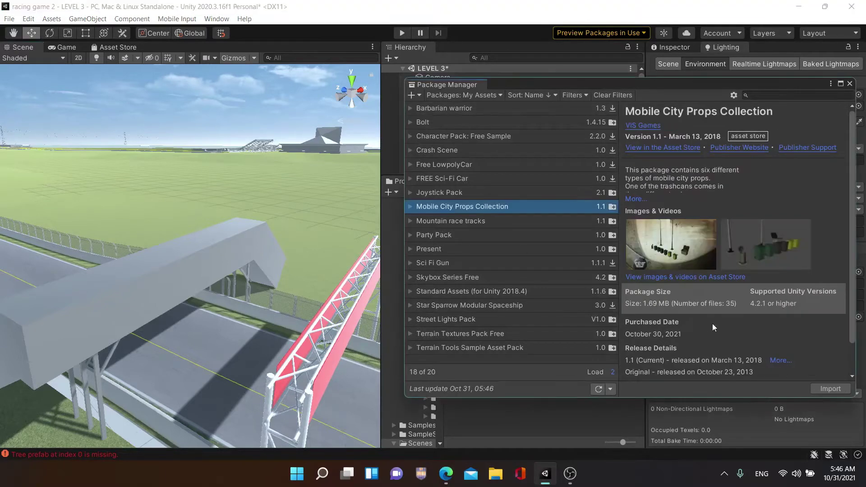
{"action": "left_click", "coordinate": [830, 388]}
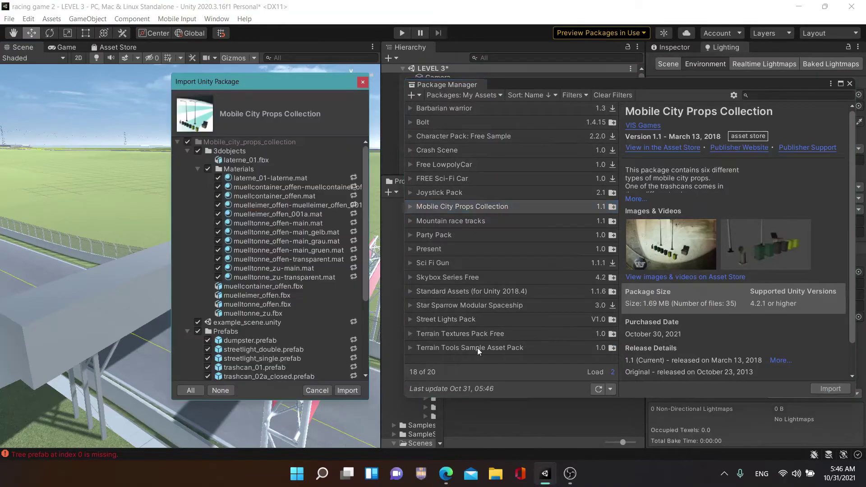
{"action": "left_click", "coordinate": [341, 391]}
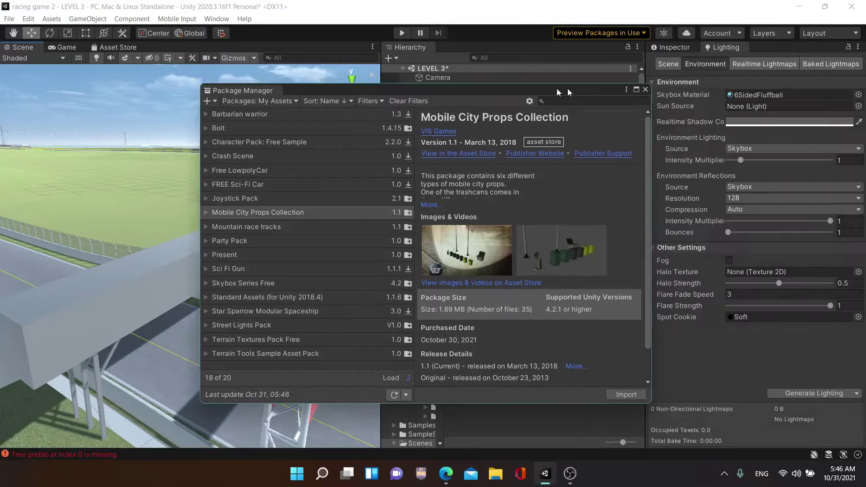
{"action": "left_click_drag", "start_coordinate": [774, 83], "coordinate": [517, 88]}
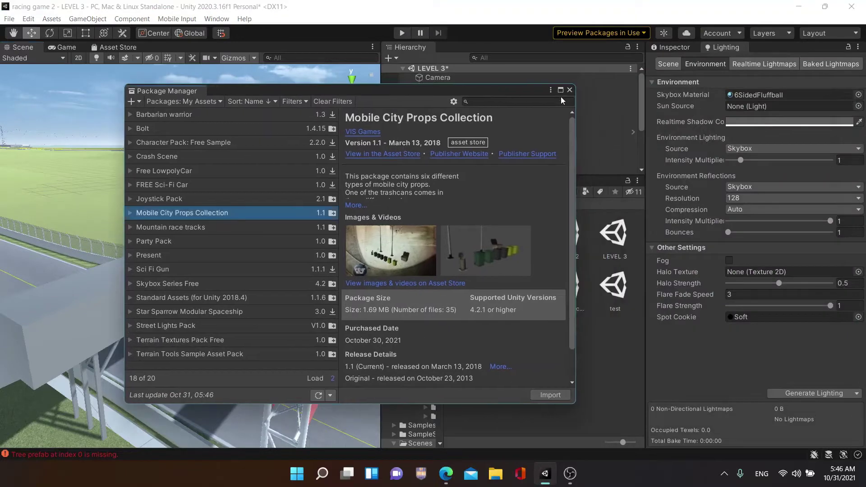
{"action": "left_click", "coordinate": [567, 90]}
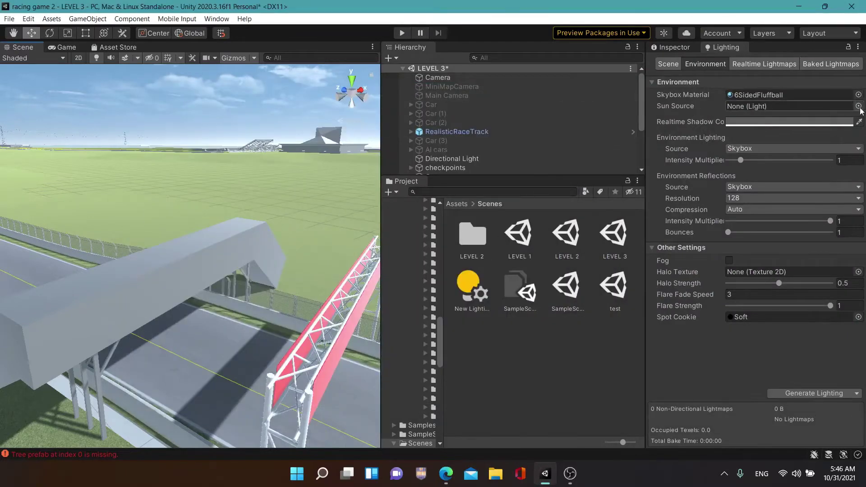
Open the Skybox Material picker and close it without choosing
{"action": "left_click", "coordinate": [456, 203]}
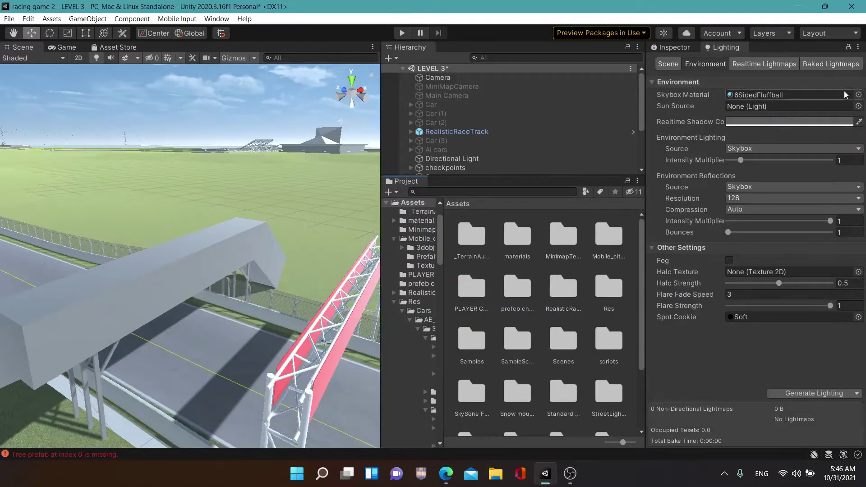
{"action": "left_click", "coordinate": [858, 94]}
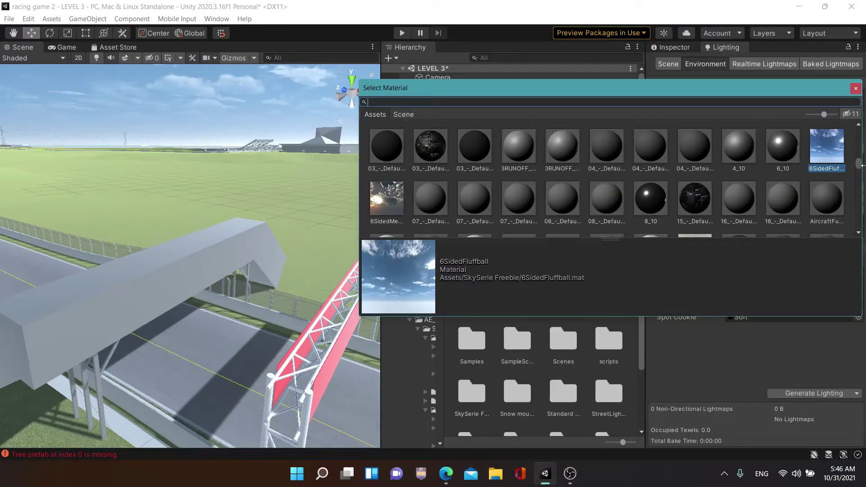
{"action": "left_click_drag", "start_coordinate": [860, 167], "coordinate": [860, 159]}
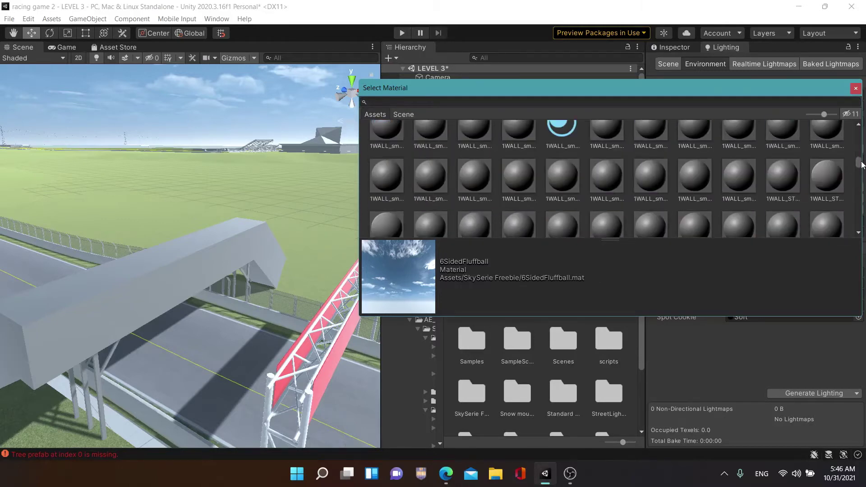
{"action": "left_click", "coordinate": [856, 90]}
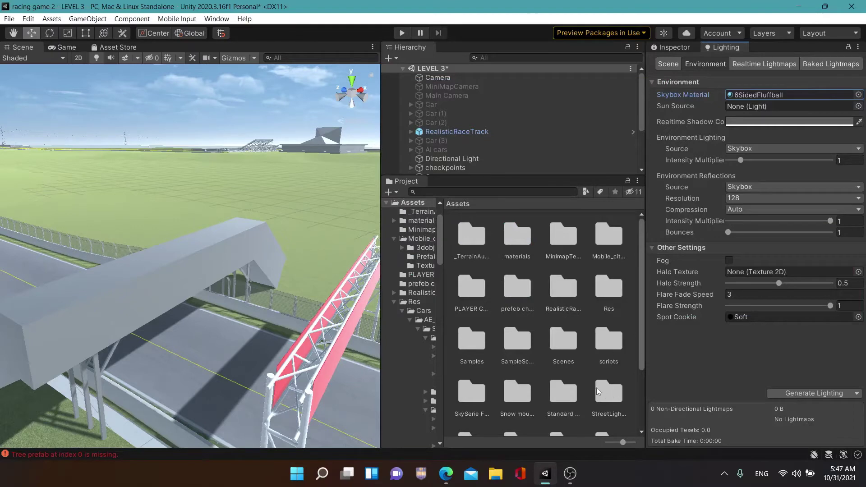
Apply the PlanetaryEarth skybox from SkySerie Freebie and look around the scene
{"action": "double_click", "coordinate": [470, 402]}
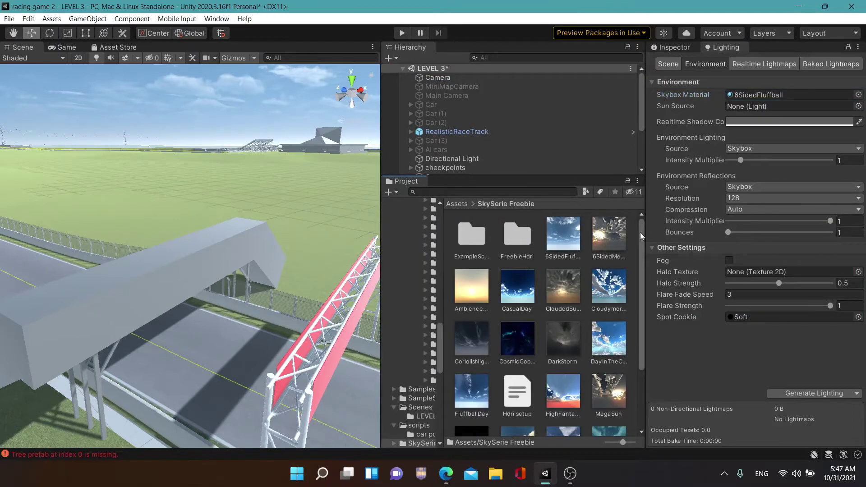
{"action": "left_click_drag", "start_coordinate": [642, 237], "coordinate": [639, 274]}
{"action": "mouse_move", "coordinate": [470, 389]}
{"action": "left_mouse_down"}
{"action": "mouse_move", "coordinate": [758, 144]}
{"action": "mouse_move", "coordinate": [767, 95]}
{"action": "left_mouse_up"}
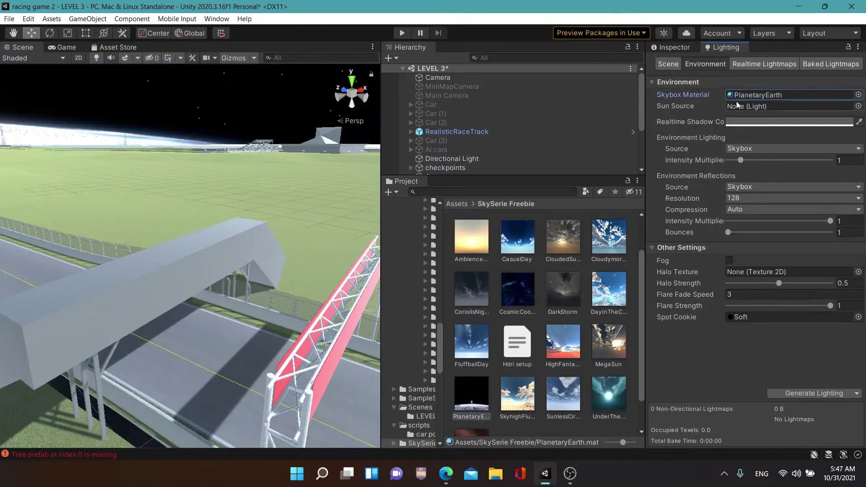
{"action": "mouse_move", "coordinate": [194, 203]}
{"action": "right_mouse_down"}
{"action": "mouse_move", "coordinate": [191, 163]}
{"action": "mouse_move", "coordinate": [63, 214]}
{"action": "right_mouse_up"}
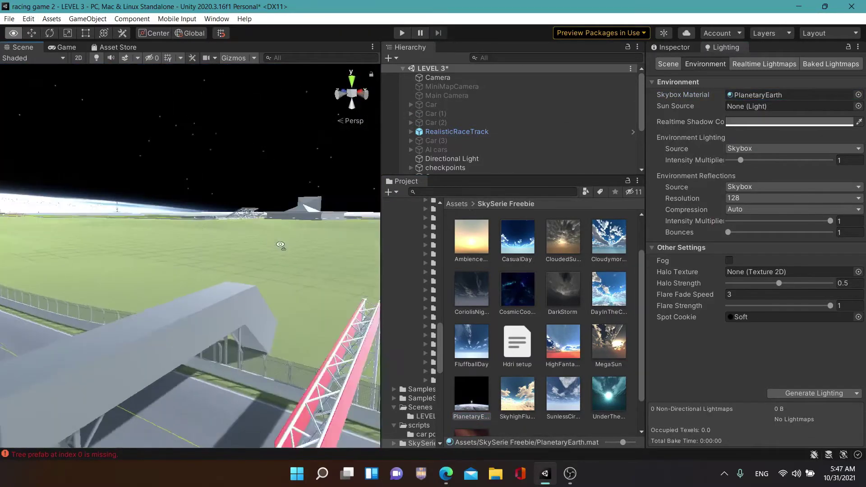
{"action": "right_click_drag", "start_coordinate": [64, 214], "coordinate": [79, 160]}
{"action": "mouse_move", "coordinate": [189, 216]}
{"action": "right_mouse_down"}
{"action": "mouse_move", "coordinate": [135, 224]}
{"action": "mouse_move", "coordinate": [239, 293]}
{"action": "right_mouse_up"}
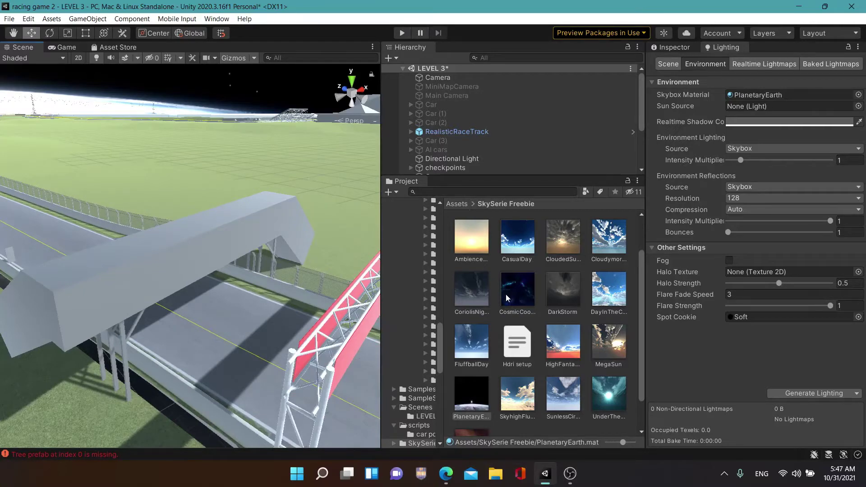
Replace it with the CosmicCoolCloud skybox for a starry night sky
{"action": "left_click", "coordinate": [505, 294]}
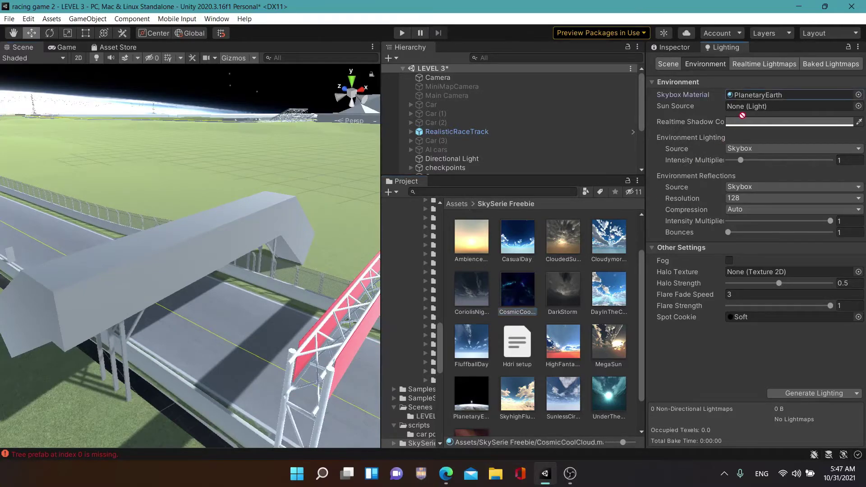
{"action": "left_click_drag", "start_coordinate": [505, 294], "coordinate": [751, 95]}
{"action": "mouse_move", "coordinate": [158, 203]}
{"action": "right_mouse_down"}
{"action": "mouse_move", "coordinate": [63, 67]}
{"action": "mouse_move", "coordinate": [476, 450]}
{"action": "mouse_move", "coordinate": [646, 153]}
{"action": "right_mouse_up"}
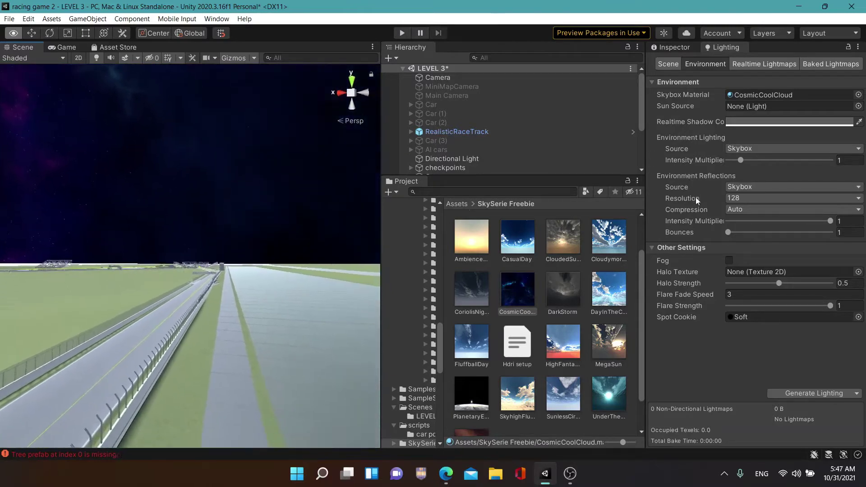
Look over the CosmicCoolCloud night sky above the track, then select the Directional Light
{"action": "right_click_drag", "start_coordinate": [645, 153], "coordinate": [695, 198]}
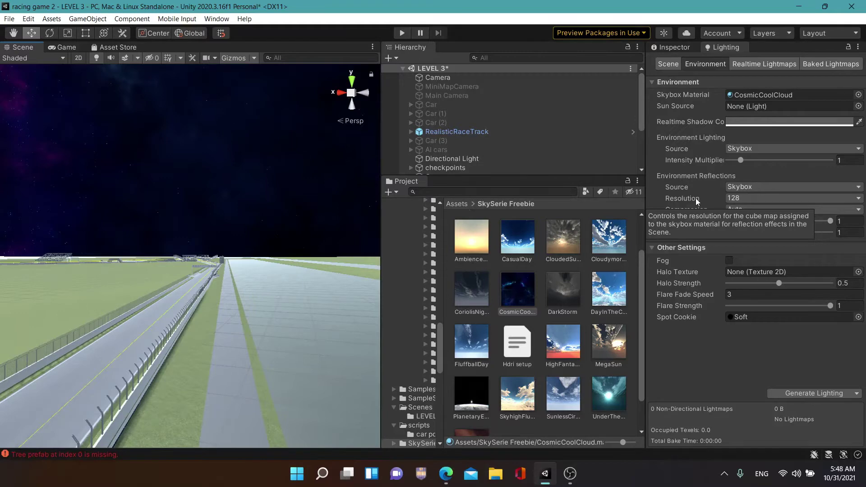
{"action": "mouse_move", "coordinate": [57, 182]}
{"action": "right_mouse_down"}
{"action": "mouse_move", "coordinate": [56, 296]}
{"action": "mouse_move", "coordinate": [765, 380]}
{"action": "mouse_move", "coordinate": [841, 331]}
{"action": "right_mouse_up"}
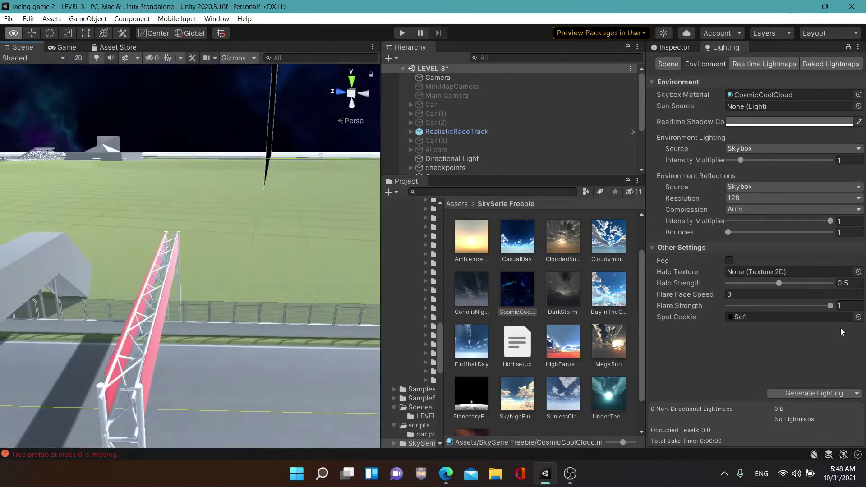
{"action": "right_click_drag", "start_coordinate": [840, 328], "coordinate": [845, 362]}
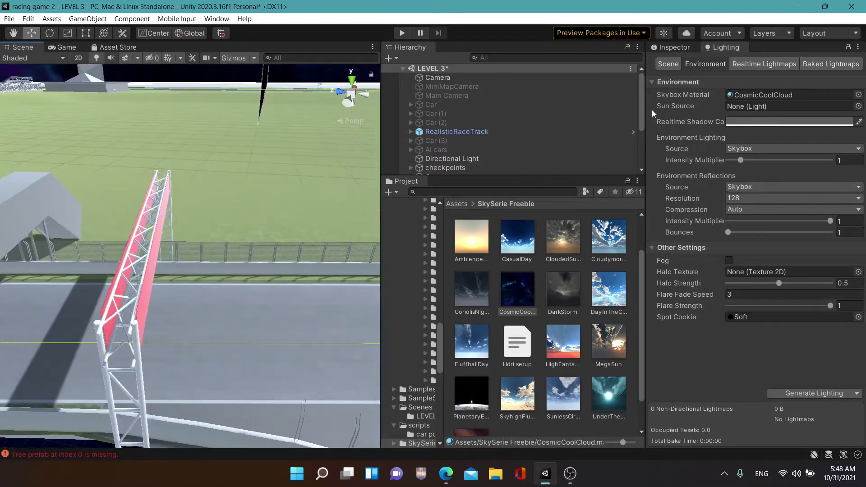
{"action": "left_click", "coordinate": [497, 158]}
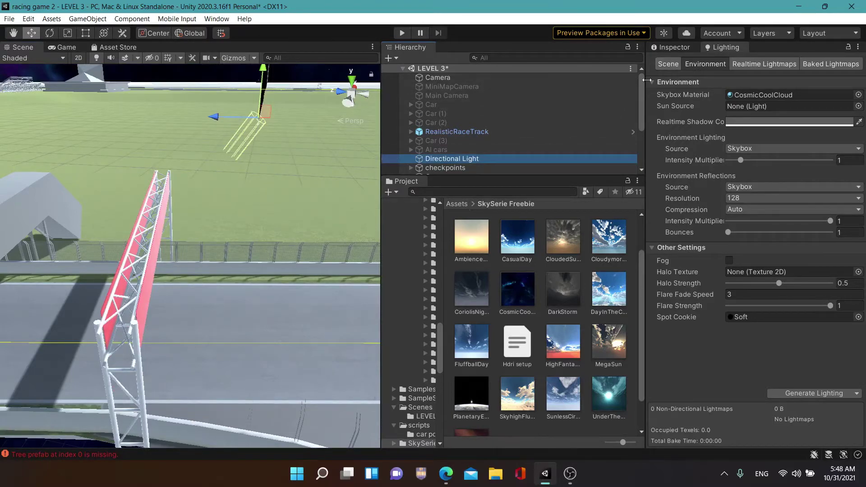
Disable the Directional Light so the track goes dark
{"action": "left_click", "coordinate": [679, 49]}
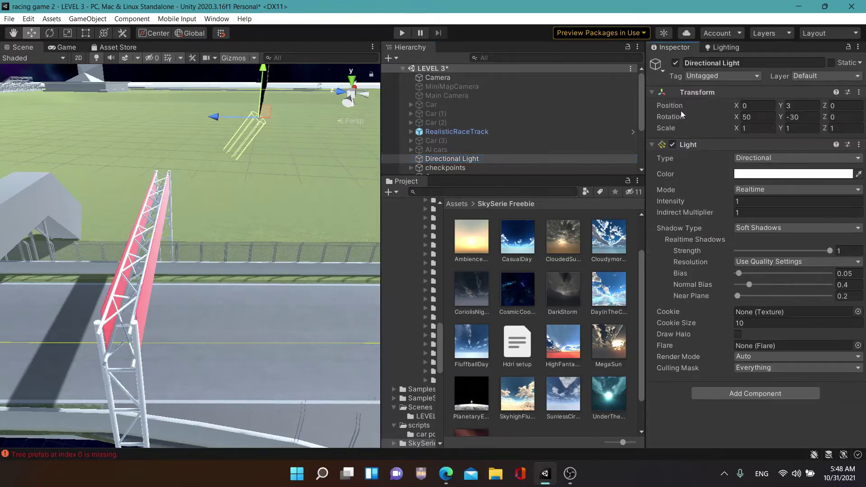
{"action": "left_click", "coordinate": [674, 66]}
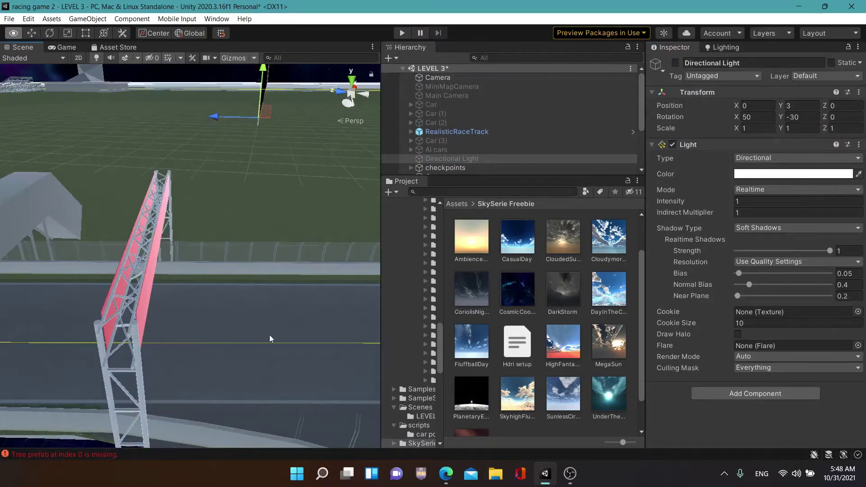
{"action": "mouse_move", "coordinate": [269, 334]}
{"action": "left_mouse_down", "text": "alt"}
{"action": "mouse_move", "coordinate": [206, 252]}
{"action": "mouse_move", "coordinate": [355, 394]}
{"action": "left_mouse_up", "text": "alt"}
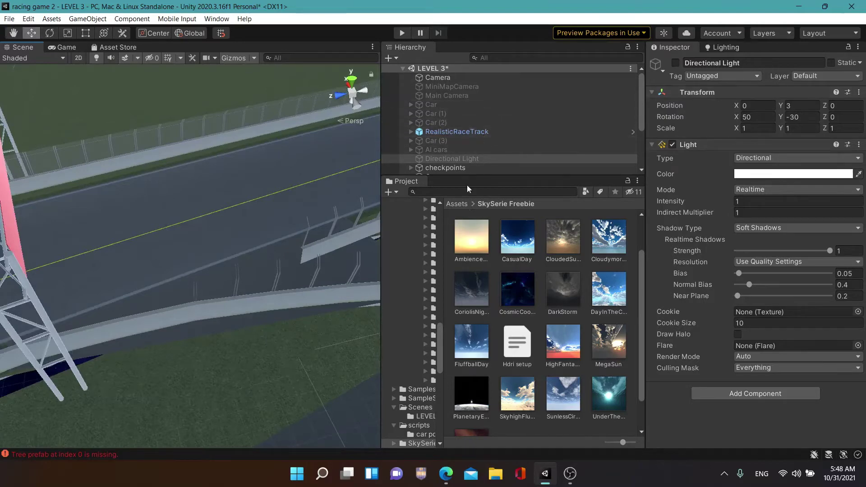
Drag the streetlight_single prefab from Mobile_city_props_collection/Prefabs into the scene beside the track
{"action": "left_click", "coordinate": [456, 203]}
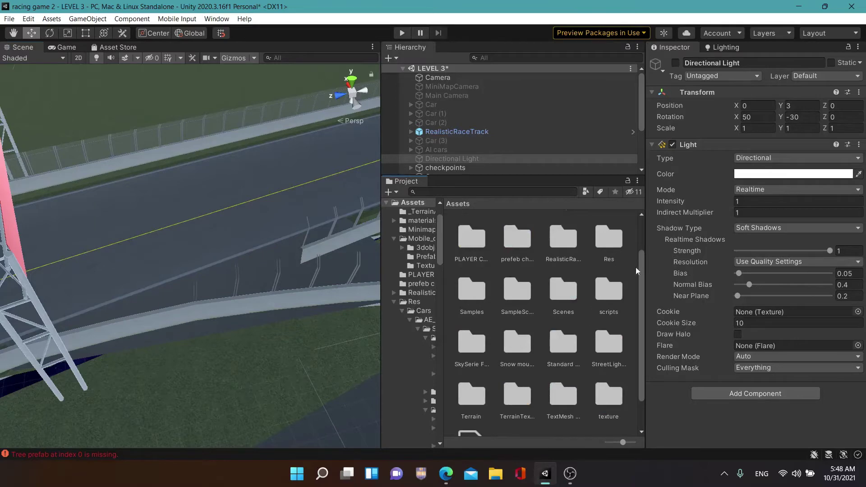
{"action": "mouse_move", "coordinate": [640, 261]}
{"action": "left_mouse_down"}
{"action": "mouse_move", "coordinate": [643, 287]}
{"action": "mouse_move", "coordinate": [638, 228]}
{"action": "left_mouse_up"}
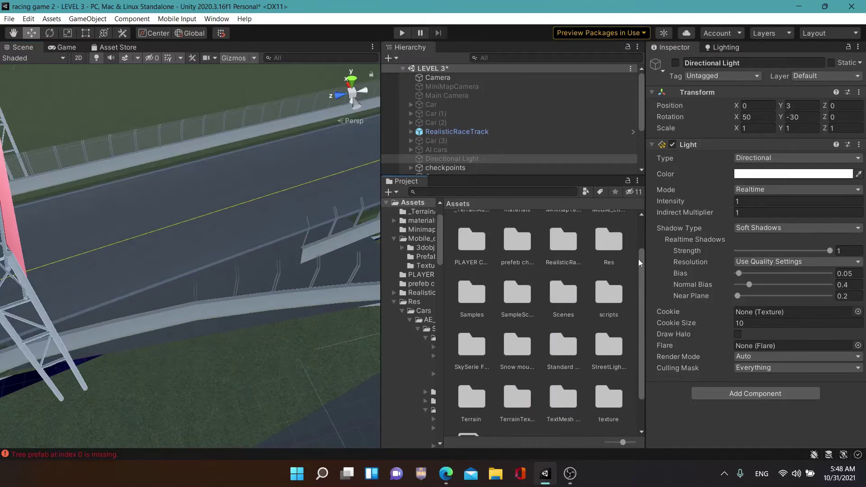
{"action": "double_click", "coordinate": [593, 240]}
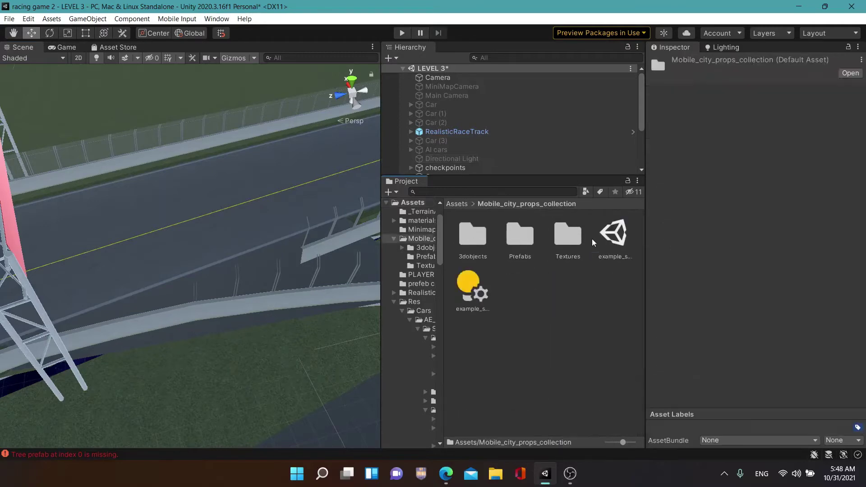
{"action": "double_click", "coordinate": [511, 256]}
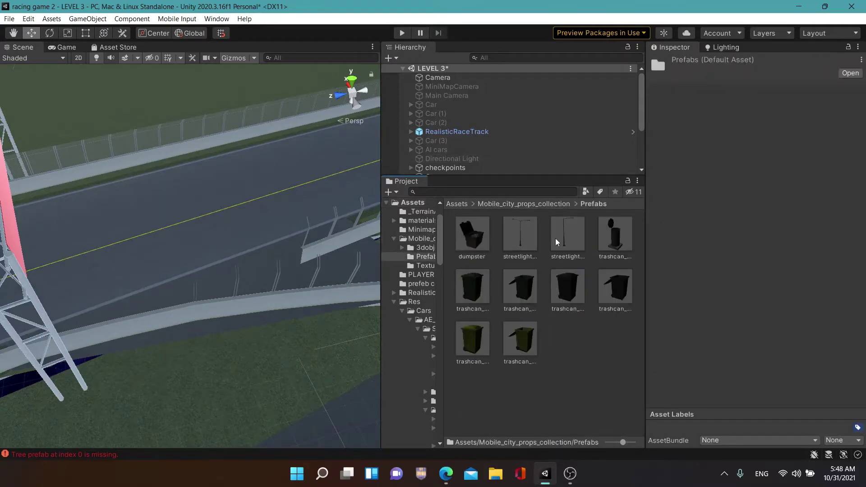
{"action": "left_click", "coordinate": [568, 243]}
{"action": "mouse_move", "coordinate": [572, 237]}
{"action": "left_mouse_down"}
{"action": "mouse_move", "coordinate": [202, 365]}
{"action": "mouse_move", "coordinate": [265, 347]}
{"action": "mouse_move", "coordinate": [247, 347]}
{"action": "left_mouse_up"}
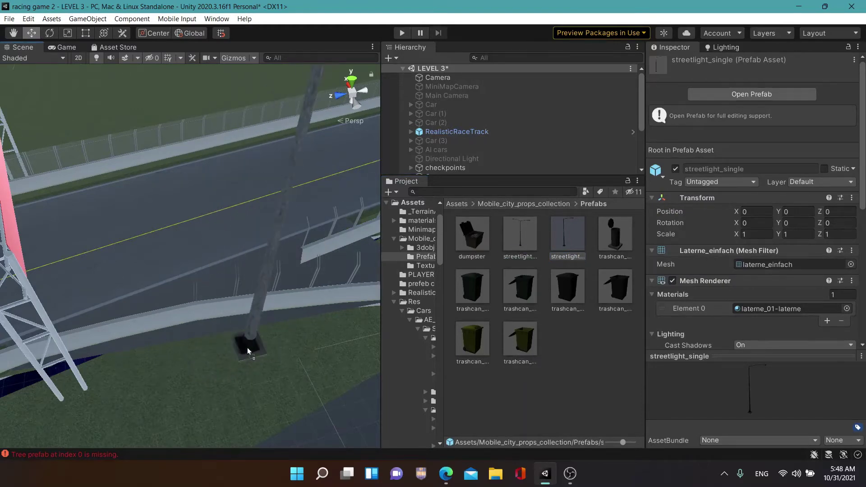
Lower the streetlight until its base sits on the ground
{"action": "scroll", "coordinate": [306, 338], "scroll_direction": "up", "scroll_amount": 5}
{"action": "right_click_drag", "start_coordinate": [305, 338], "coordinate": [307, 295]}
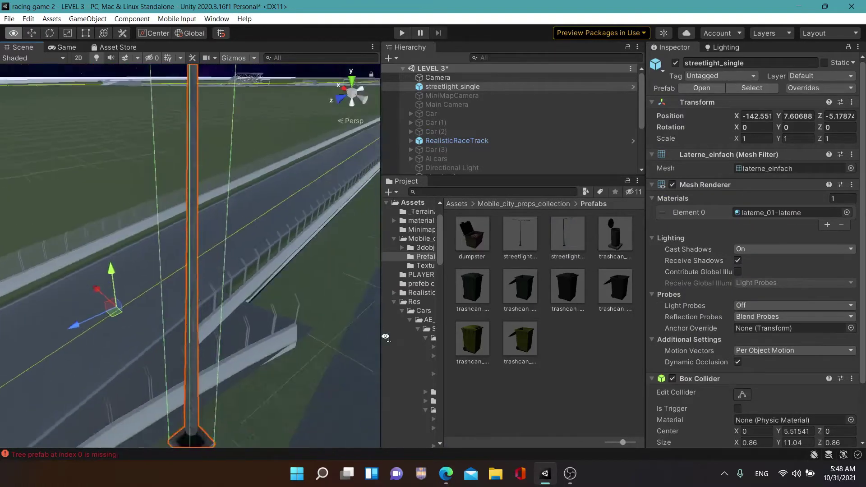
{"action": "right_click_drag", "start_coordinate": [307, 295], "coordinate": [84, 269]}
{"action": "left_click_drag", "start_coordinate": [84, 269], "coordinate": [108, 360]}
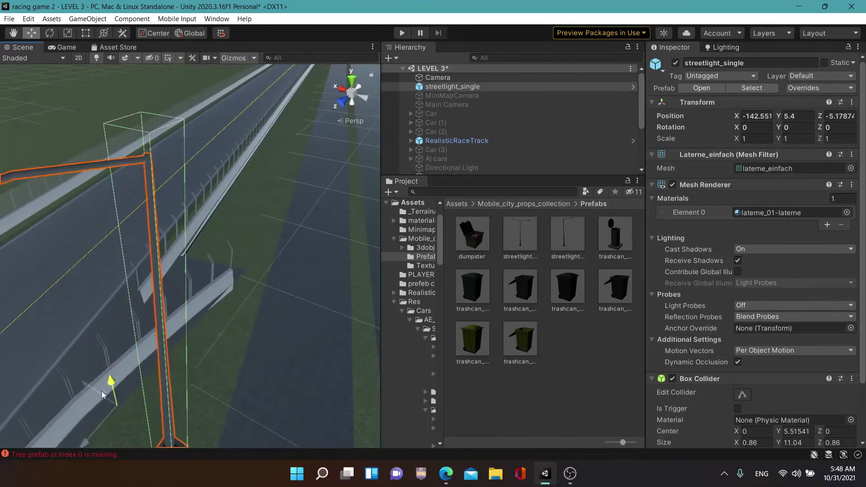
{"action": "right_click_drag", "start_coordinate": [108, 360], "coordinate": [119, 307]}
{"action": "mouse_move", "coordinate": [150, 248]}
{"action": "left_mouse_down"}
{"action": "mouse_move", "coordinate": [165, 316]}
{"action": "mouse_move", "coordinate": [95, 253]}
{"action": "mouse_move", "coordinate": [98, 237]}
{"action": "left_mouse_up"}
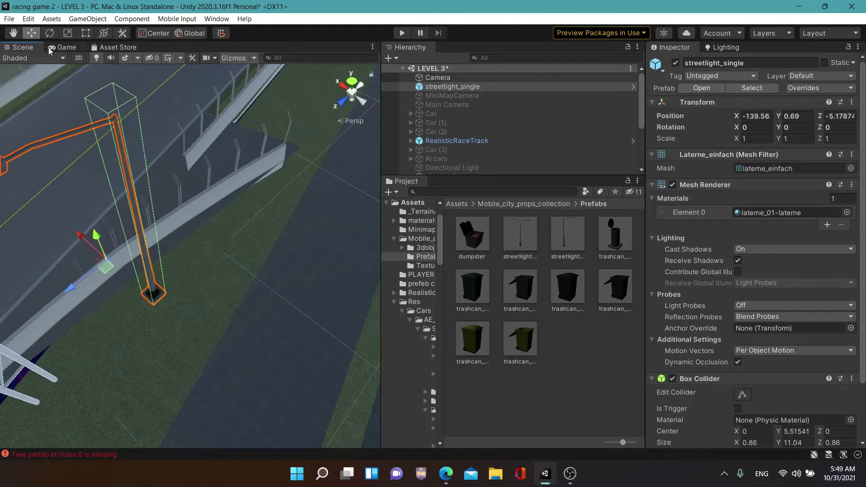
Rotate the streetlight to about 76.136° so its arm overhangs the road
{"action": "left_click", "coordinate": [50, 33]}
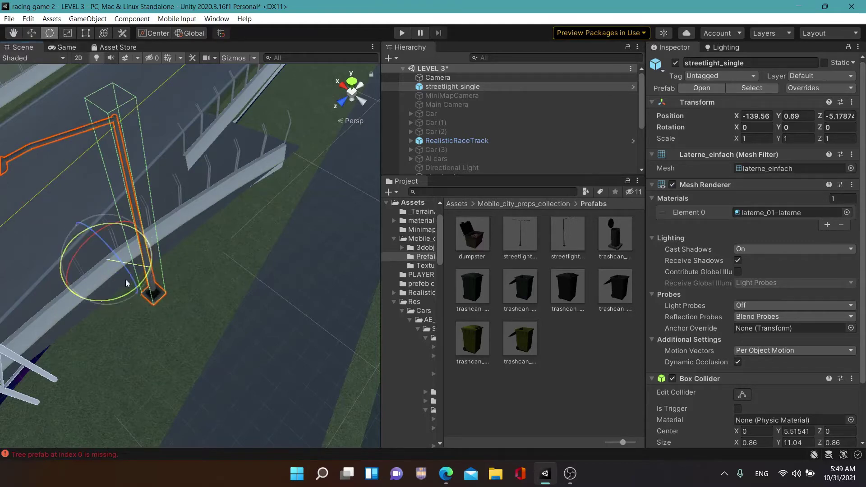
{"action": "mouse_move", "coordinate": [127, 285]}
{"action": "left_mouse_down"}
{"action": "mouse_move", "coordinate": [62, 298]}
{"action": "mouse_move", "coordinate": [72, 279]}
{"action": "left_mouse_up"}
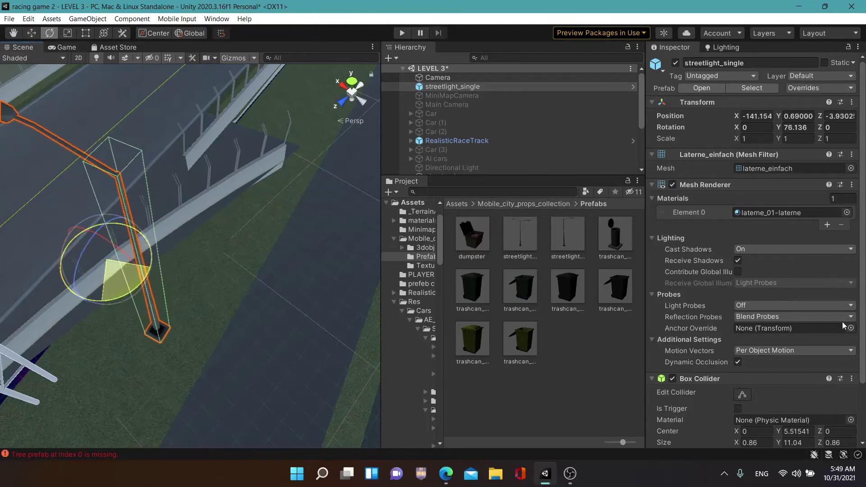
{"action": "mouse_move", "coordinate": [306, 234]}
{"action": "right_mouse_down"}
{"action": "mouse_move", "coordinate": [179, 160]}
{"action": "mouse_move", "coordinate": [312, 194]}
{"action": "right_mouse_up"}
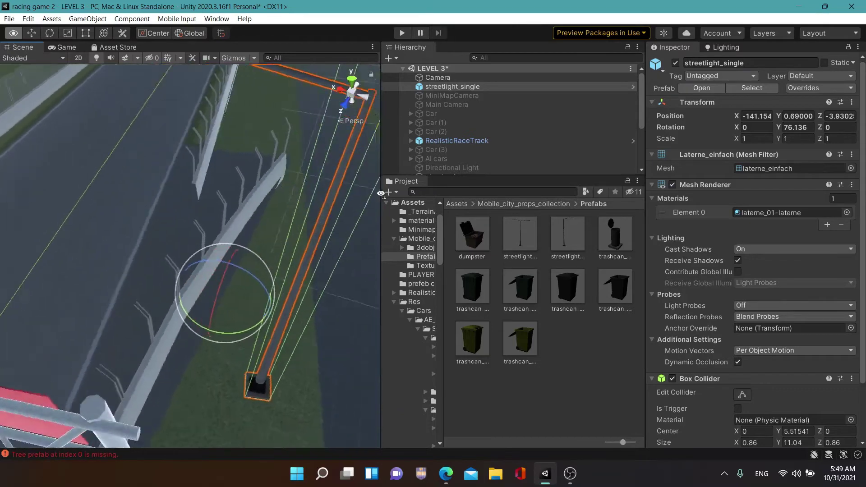
{"action": "right_click_drag", "start_coordinate": [312, 194], "coordinate": [78, 60]}
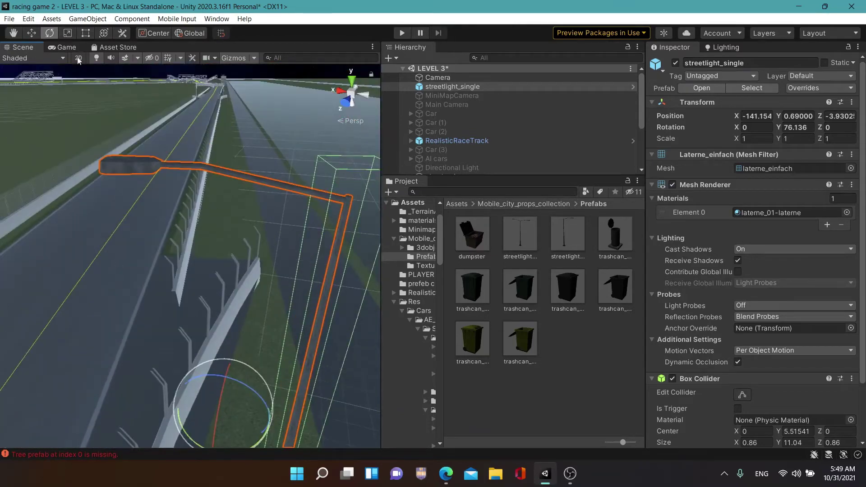
Shift the streetlight along X to the track edge and frame it in view
{"action": "left_click", "coordinate": [32, 35]}
{"action": "left_click_drag", "start_coordinate": [195, 406], "coordinate": [120, 394]}
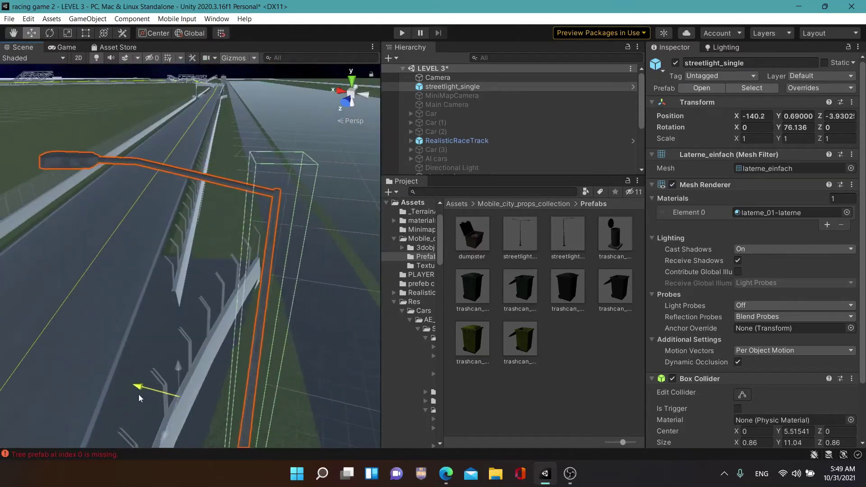
{"action": "right_click_drag", "start_coordinate": [263, 404], "coordinate": [86, 4]}
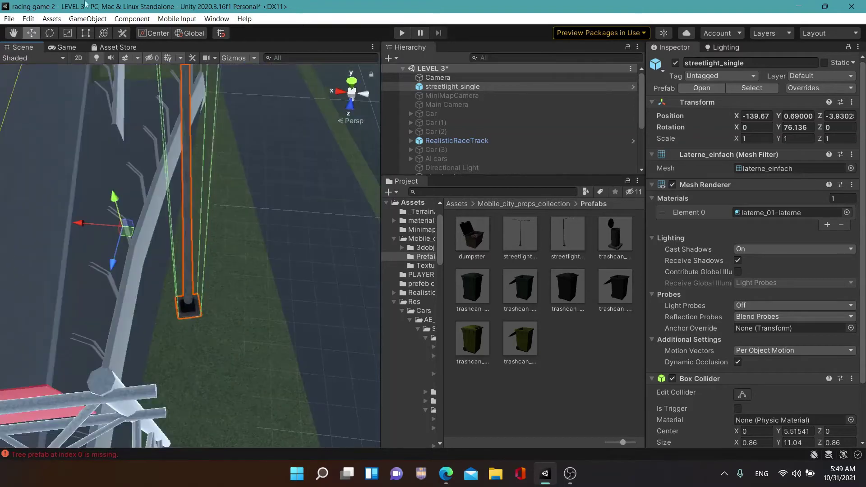
{"action": "left_click_drag", "start_coordinate": [80, 226], "coordinate": [29, 228]}
{"action": "right_click_drag", "start_coordinate": [29, 228], "coordinate": [154, 186]}
{"action": "key", "text": "a"}
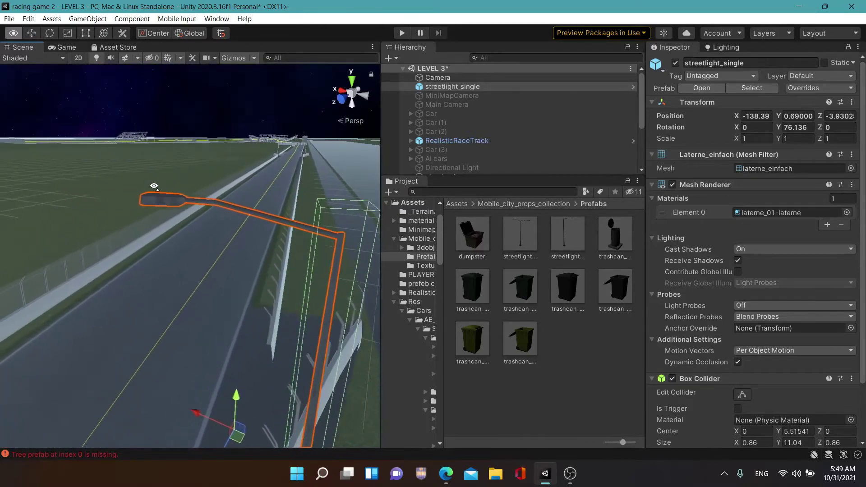
{"action": "right_click_drag", "start_coordinate": [154, 186], "coordinate": [436, 219]}
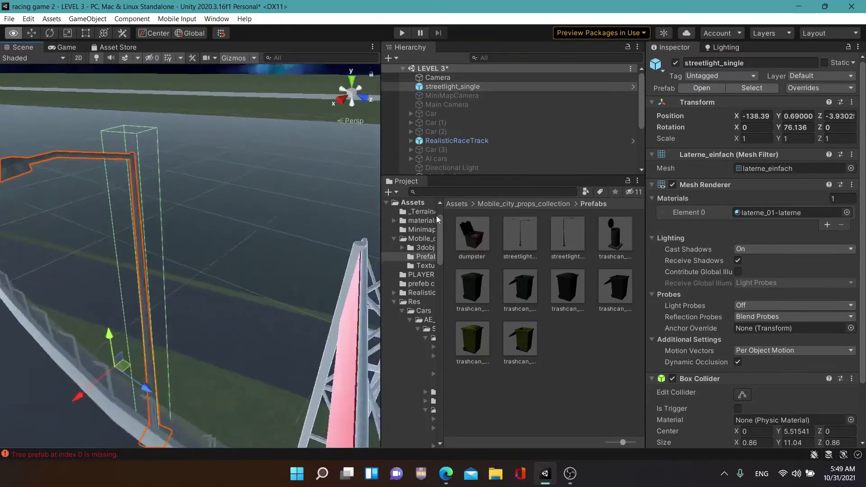
{"action": "key", "text": "f"}
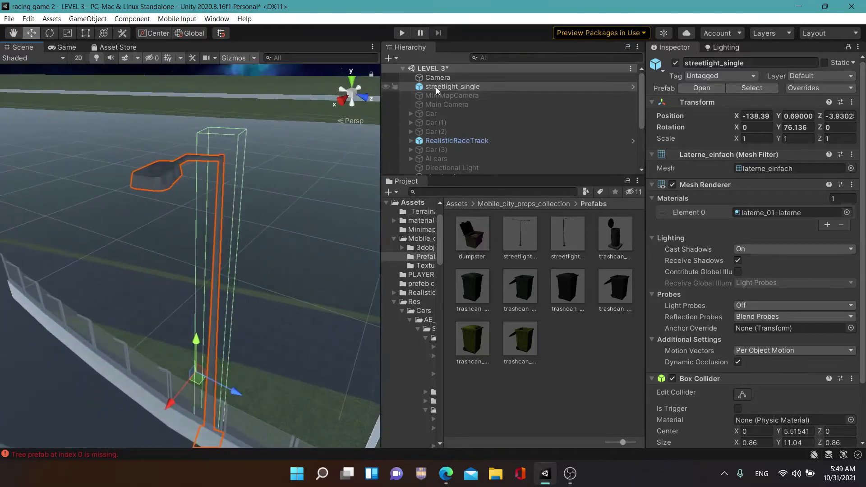
Add a Spotlight as a child of streetlight_single
{"action": "right_click", "coordinate": [437, 90]}
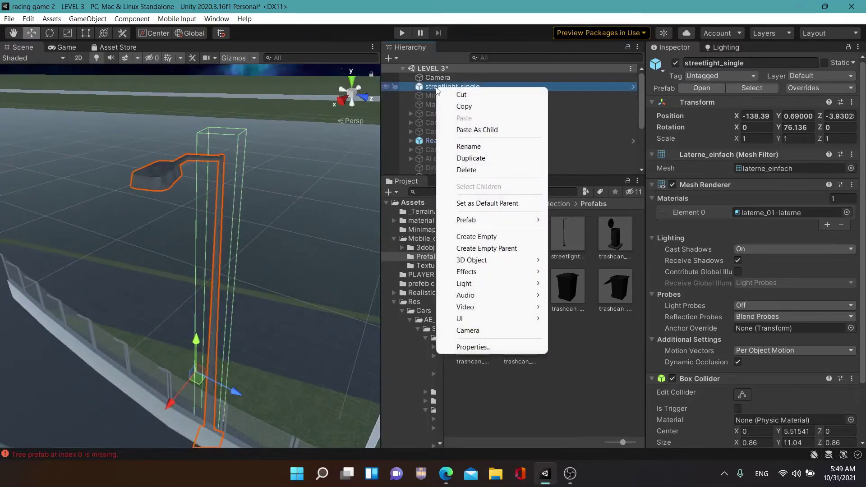
{"action": "mouse_move", "coordinate": [537, 288]}
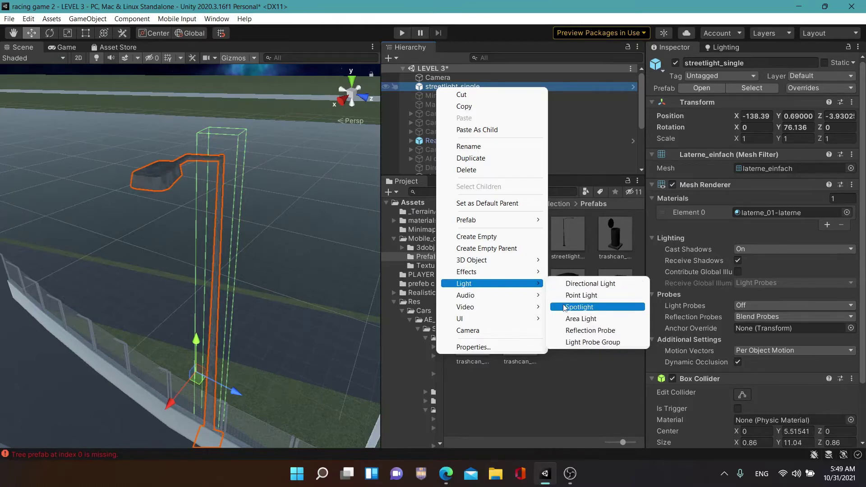
{"action": "left_click", "coordinate": [564, 308]}
{"action": "right_click_drag", "start_coordinate": [263, 360], "coordinate": [253, 402]}
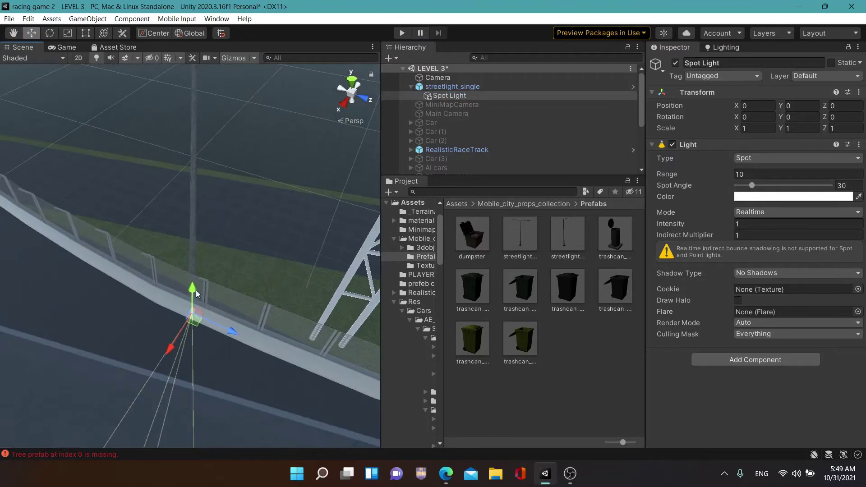
Move the Spot Light up beneath the lamp head, around 0.117, 11.025, 3.237
{"action": "left_click_drag", "start_coordinate": [192, 295], "coordinate": [193, 112]}
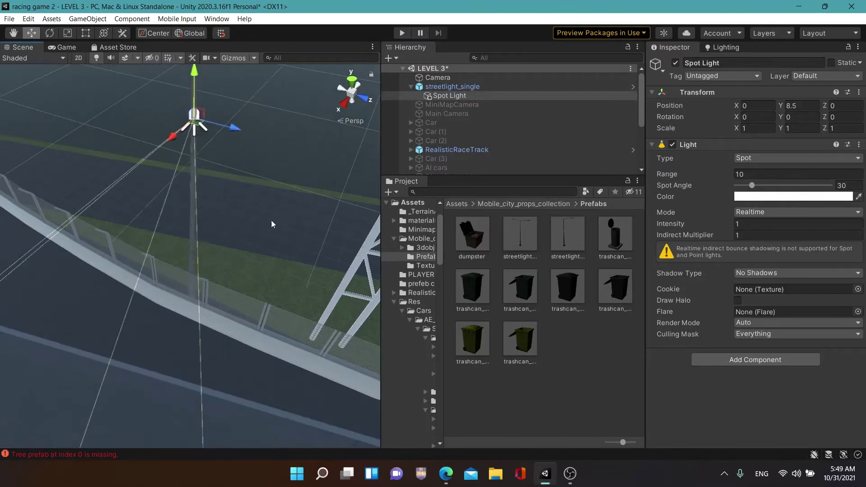
{"action": "right_click_drag", "start_coordinate": [270, 223], "coordinate": [211, 120]}
{"action": "left_click_drag", "start_coordinate": [303, 275], "coordinate": [298, 190]}
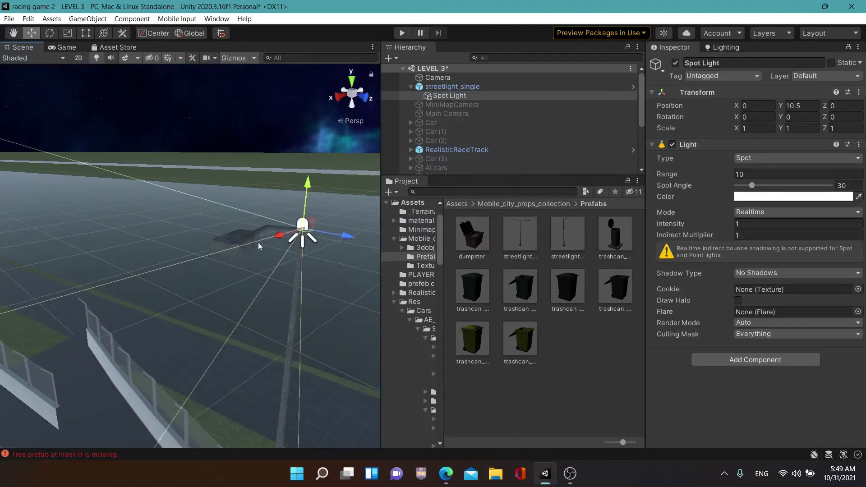
{"action": "left_click_drag", "start_coordinate": [280, 238], "coordinate": [228, 252]}
{"action": "mouse_move", "coordinate": [372, 335]}
{"action": "right_mouse_down"}
{"action": "mouse_move", "coordinate": [406, 352]}
{"action": "mouse_move", "coordinate": [589, 363]}
{"action": "right_mouse_up"}
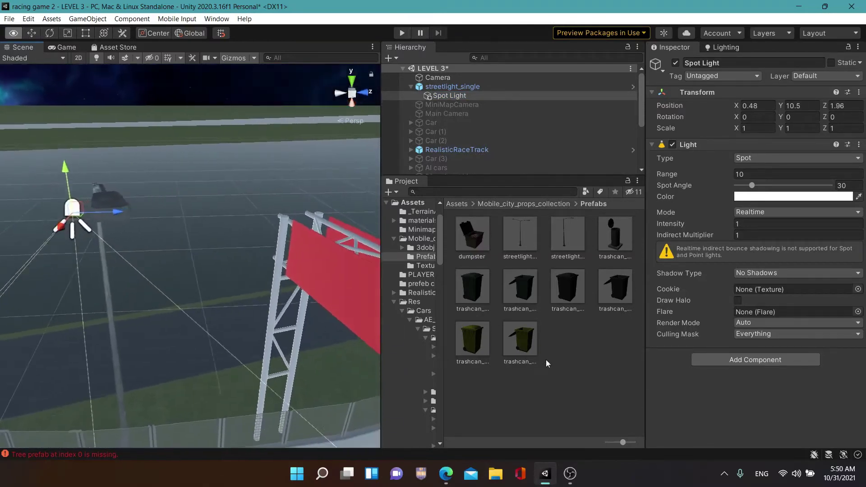
{"action": "right_click_drag", "start_coordinate": [589, 362], "coordinate": [108, 209]}
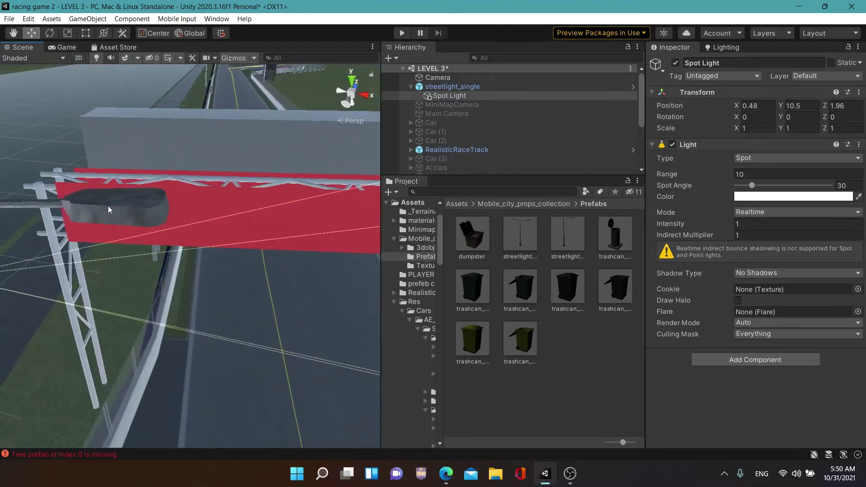
{"action": "right_click_drag", "start_coordinate": [181, 249], "coordinate": [215, 271]}
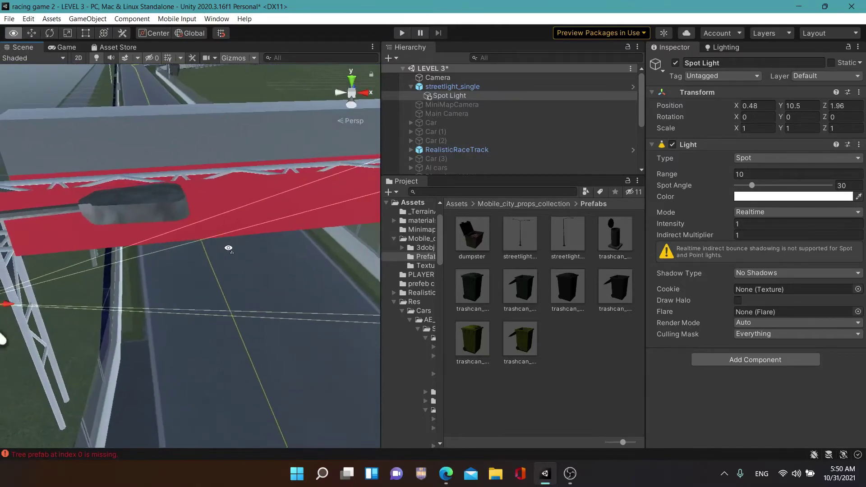
{"action": "mouse_move", "coordinate": [30, 279]}
{"action": "left_mouse_down"}
{"action": "mouse_move", "coordinate": [199, 279]}
{"action": "mouse_move", "coordinate": [192, 230]}
{"action": "left_mouse_up"}
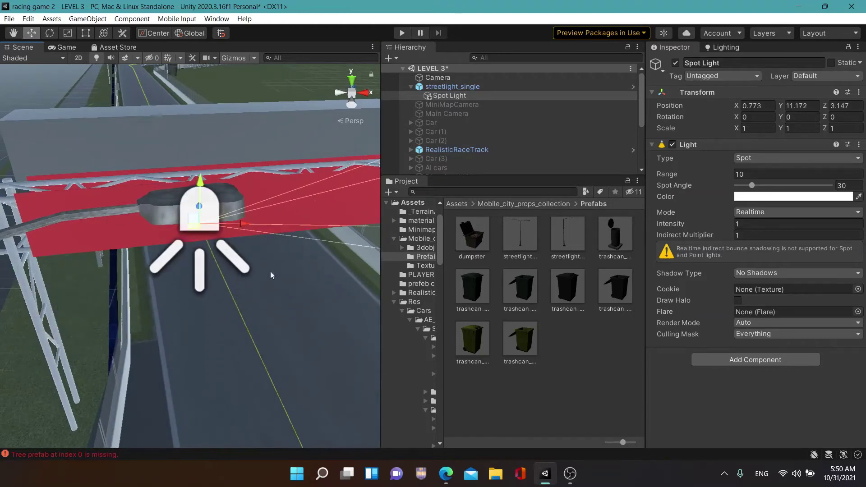
{"action": "mouse_move", "coordinate": [270, 275]}
{"action": "left_mouse_down", "text": "alt"}
{"action": "mouse_move", "coordinate": [450, 308]}
{"action": "mouse_move", "coordinate": [210, 198]}
{"action": "mouse_move", "coordinate": [107, 206]}
{"action": "left_mouse_up", "text": "alt"}
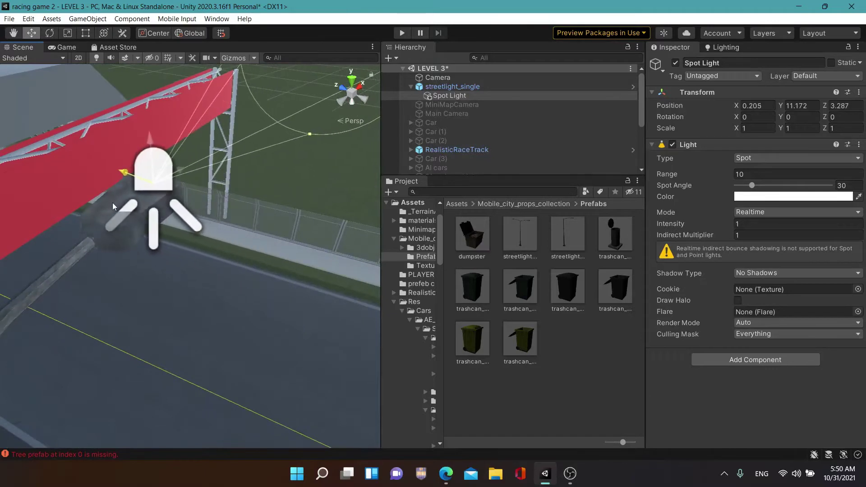
{"action": "left_click_drag", "start_coordinate": [139, 143], "coordinate": [135, 166]}
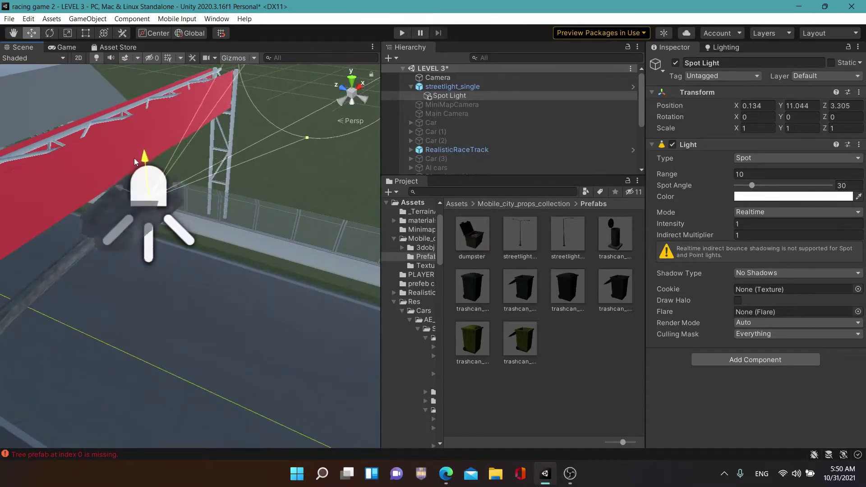
{"action": "left_click_drag", "start_coordinate": [182, 192], "coordinate": [173, 190]}
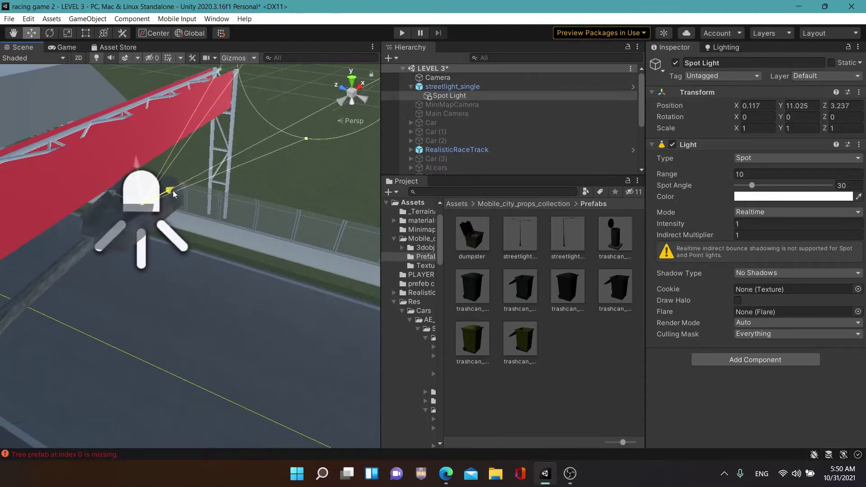
Tilt the Spot Light down to about 72.3, 14.7, 2.3 and widen its spot angle
{"action": "left_click", "coordinate": [50, 33]}
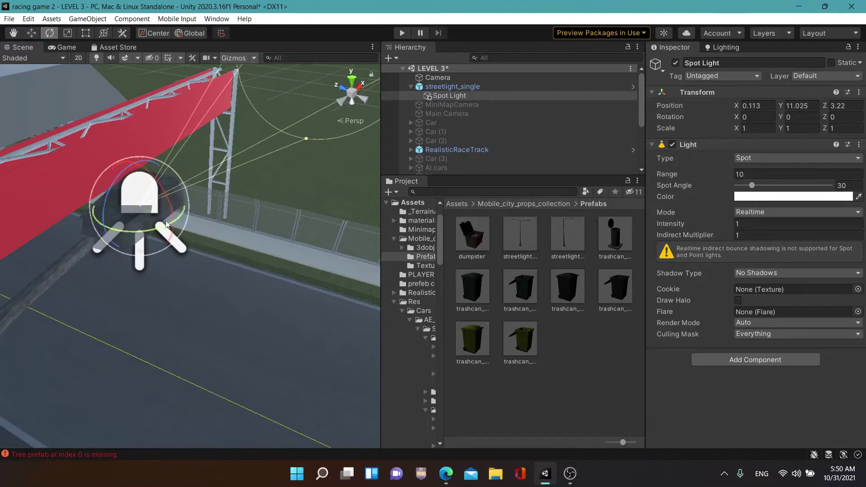
{"action": "left_click_drag", "start_coordinate": [99, 221], "coordinate": [177, 220]}
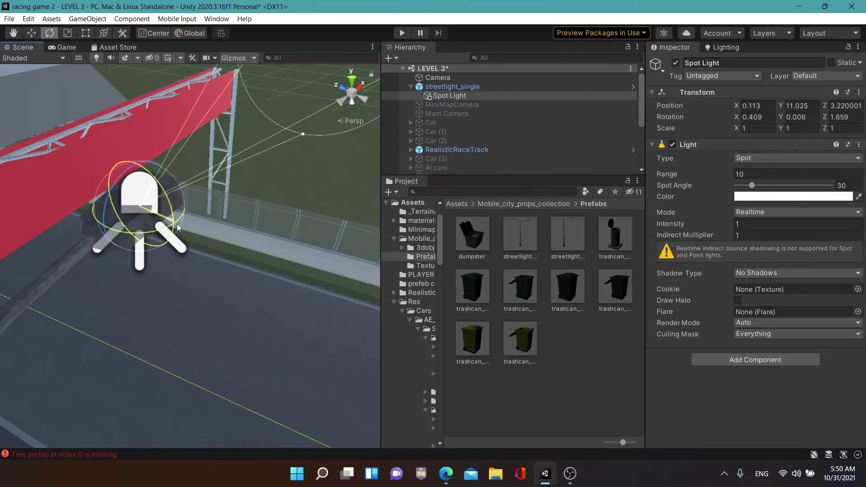
{"action": "mouse_move", "coordinate": [178, 220]}
{"action": "left_mouse_down"}
{"action": "mouse_move", "coordinate": [112, 168]}
{"action": "mouse_move", "coordinate": [247, 266]}
{"action": "mouse_move", "coordinate": [294, 285]}
{"action": "mouse_move", "coordinate": [347, 334]}
{"action": "mouse_move", "coordinate": [208, 184]}
{"action": "left_mouse_up"}
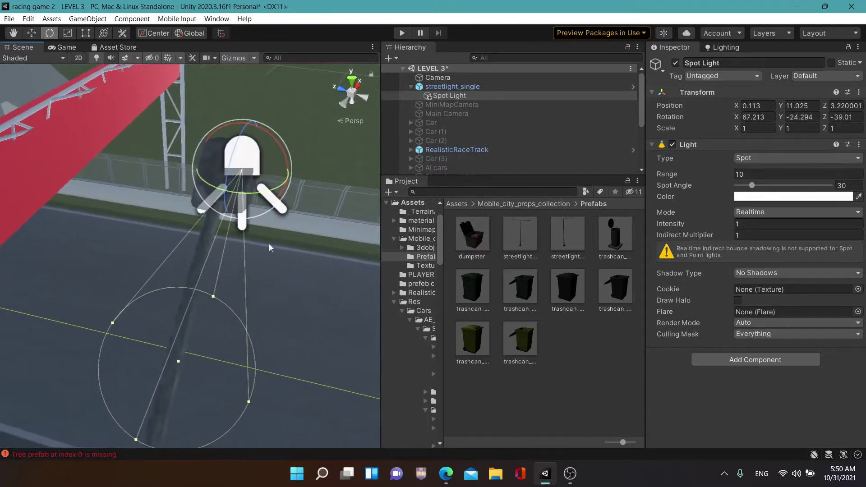
{"action": "mouse_move", "coordinate": [227, 136]}
{"action": "left_mouse_down"}
{"action": "mouse_move", "coordinate": [280, 252]}
{"action": "mouse_move", "coordinate": [319, 383]}
{"action": "mouse_move", "coordinate": [347, 326]}
{"action": "mouse_move", "coordinate": [219, 289]}
{"action": "mouse_move", "coordinate": [224, 342]}
{"action": "left_mouse_up"}
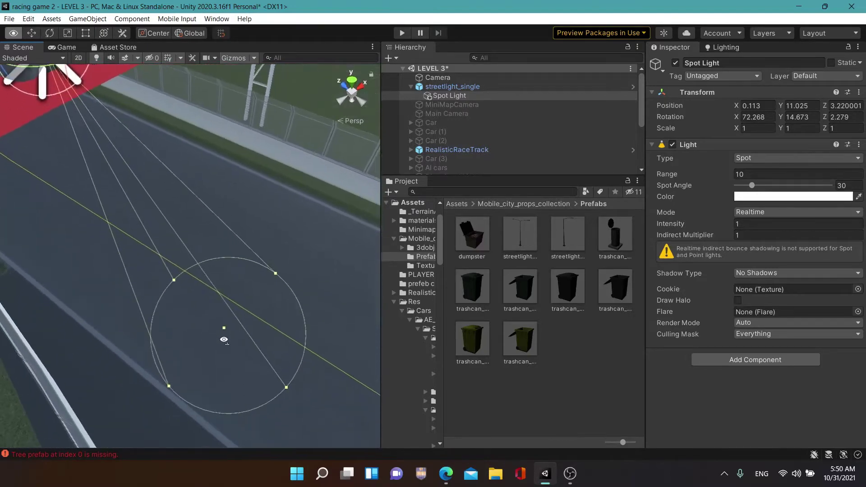
{"action": "left_click_drag", "start_coordinate": [751, 186], "coordinate": [783, 185]}
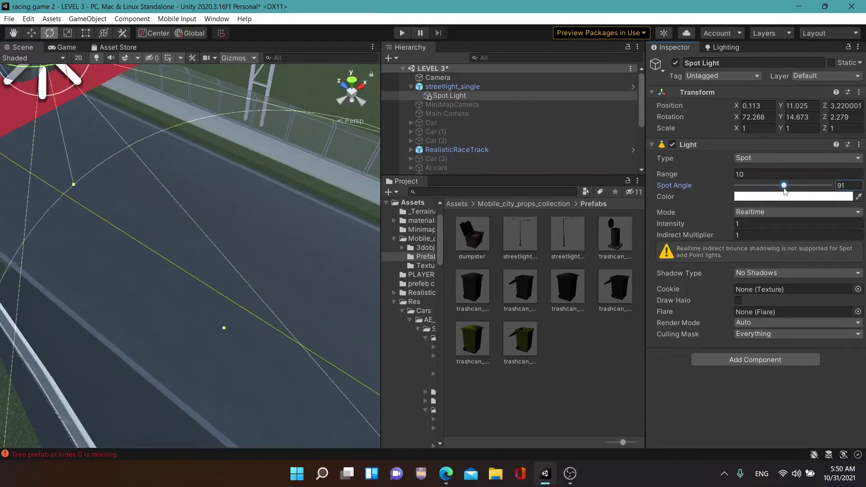
Widen the Spot Light's spot angle to 97 and check the lit road
{"action": "left_click_drag", "start_coordinate": [785, 190], "coordinate": [789, 191]}
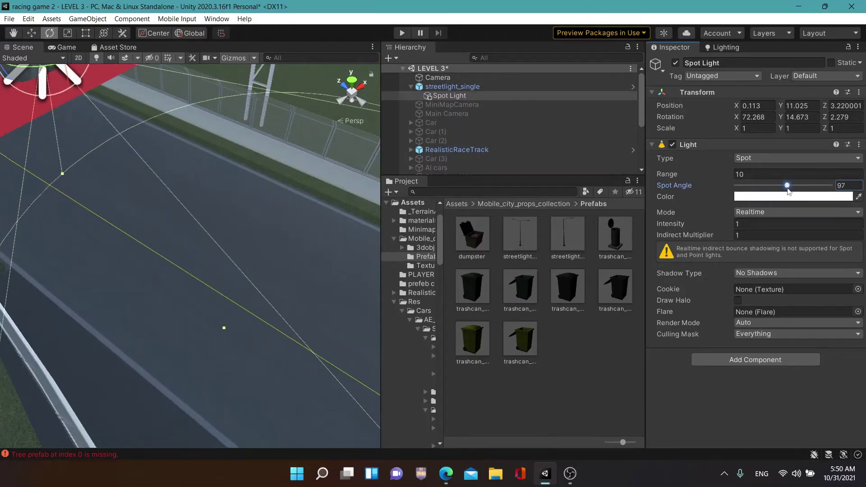
{"action": "left_click_drag", "start_coordinate": [265, 289], "coordinate": [174, 197], "text": "alt"}
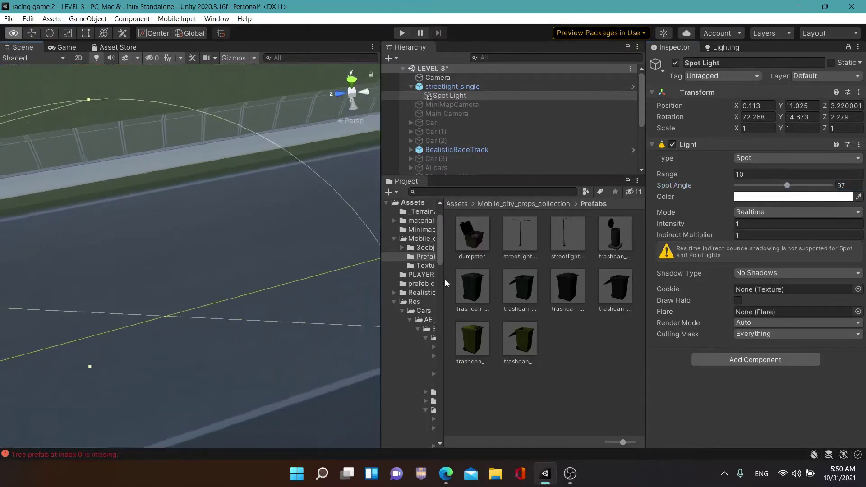
{"action": "mouse_move", "coordinate": [174, 198]}
{"action": "right_mouse_down"}
{"action": "mouse_move", "coordinate": [210, 260]}
{"action": "mouse_move", "coordinate": [177, 182]}
{"action": "mouse_move", "coordinate": [215, 236]}
{"action": "right_mouse_up"}
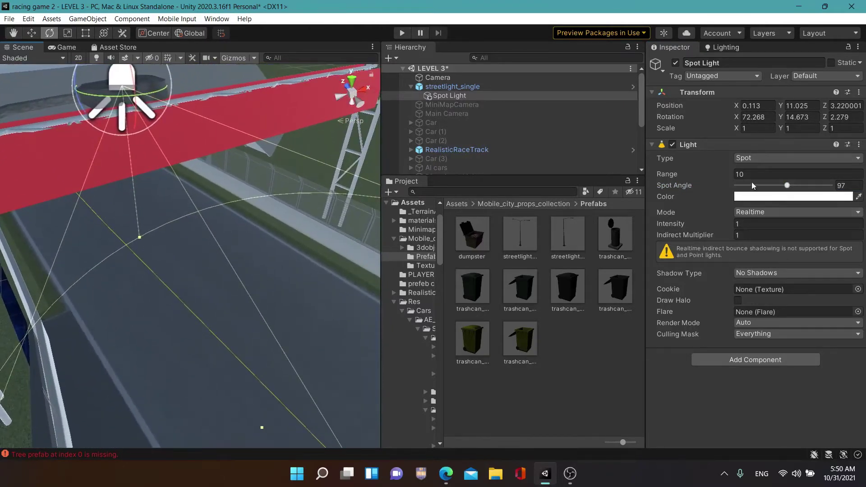
Extend the Spot Light's range to 144.6 and widen its spot angle to 113
{"action": "left_click", "coordinate": [746, 175]}
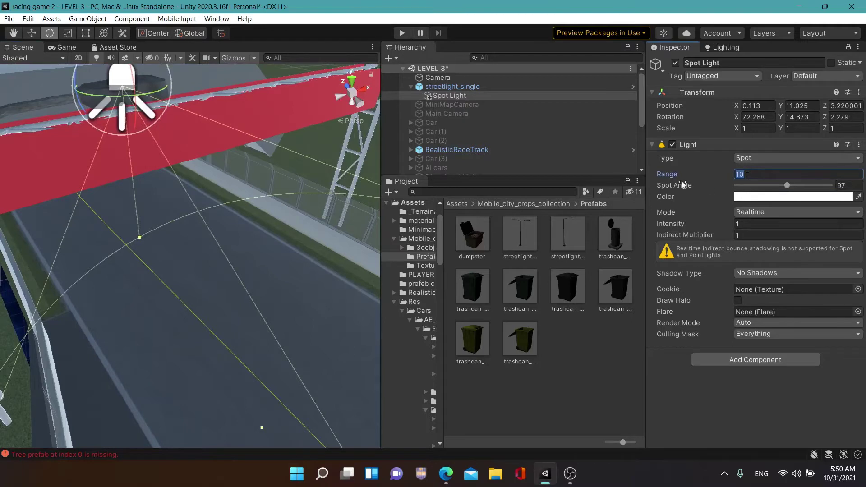
{"action": "mouse_move", "coordinate": [676, 177]}
{"action": "left_mouse_down"}
{"action": "mouse_move", "coordinate": [829, 195]}
{"action": "mouse_move", "coordinate": [752, 304]}
{"action": "left_mouse_up"}
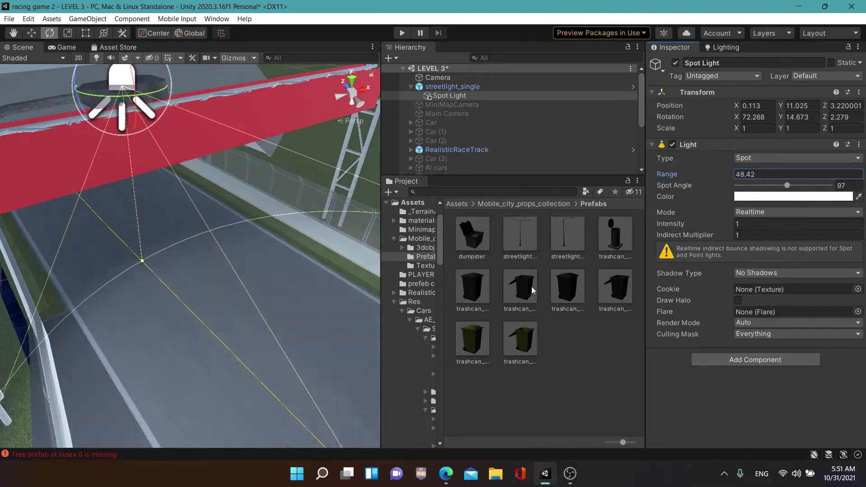
{"action": "left_click_drag", "start_coordinate": [531, 285], "coordinate": [598, 277]}
{"action": "left_click_drag", "start_coordinate": [708, 285], "coordinate": [347, 370]}
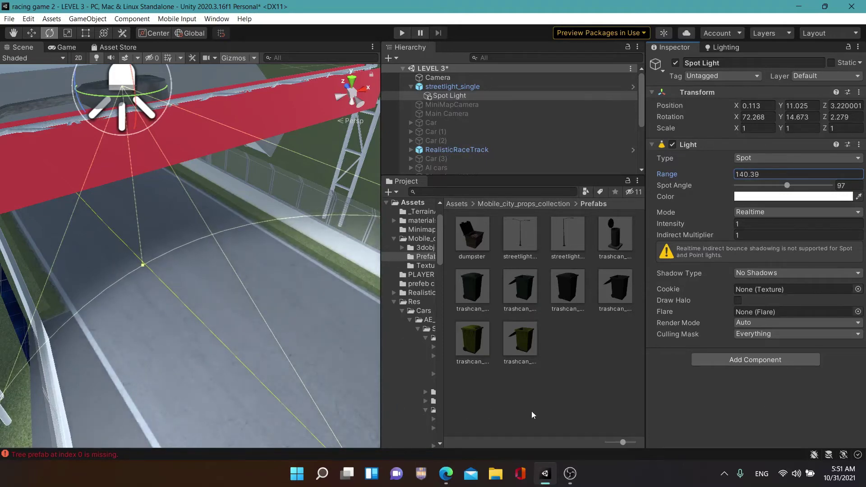
{"action": "mouse_move", "coordinate": [239, 366]}
{"action": "left_mouse_down", "text": "alt"}
{"action": "mouse_move", "coordinate": [286, 366]}
{"action": "mouse_move", "coordinate": [308, 386]}
{"action": "mouse_move", "coordinate": [364, 395]}
{"action": "mouse_move", "coordinate": [435, 399]}
{"action": "left_mouse_up", "text": "alt"}
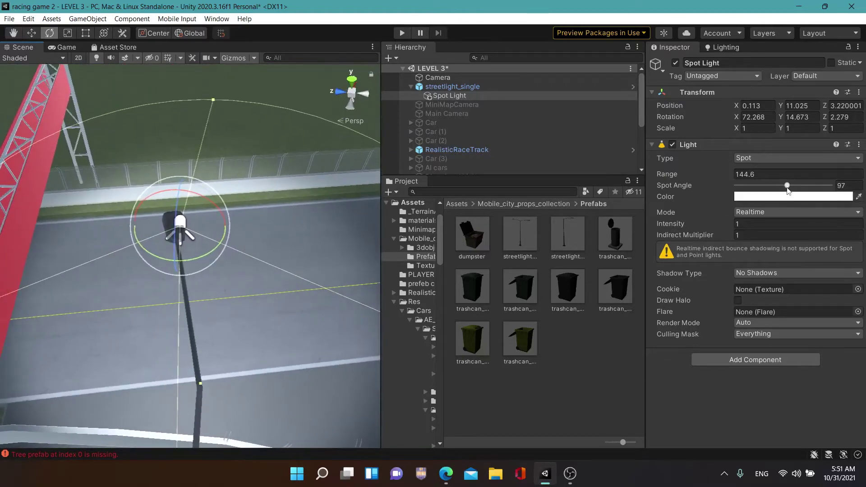
{"action": "left_click_drag", "start_coordinate": [787, 186], "coordinate": [797, 191]}
{"action": "mouse_move", "coordinate": [326, 346]}
{"action": "right_mouse_down"}
{"action": "mouse_move", "coordinate": [391, 293]}
{"action": "mouse_move", "coordinate": [843, 339]}
{"action": "mouse_move", "coordinate": [197, 381]}
{"action": "right_mouse_up"}
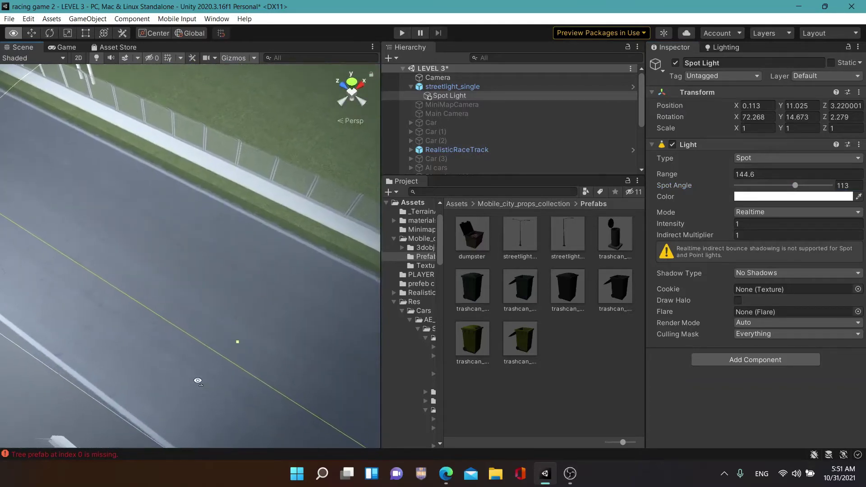
Show the Lighting settings' Environment section with the Environment Lighting Source options listed
{"action": "key", "text": "f"}
{"action": "mouse_move", "coordinate": [827, 227]}
{"action": "right_mouse_down"}
{"action": "mouse_move", "coordinate": [770, 226]}
{"action": "mouse_move", "coordinate": [773, 216]}
{"action": "mouse_move", "coordinate": [72, 303]}
{"action": "mouse_move", "coordinate": [39, 234]}
{"action": "mouse_move", "coordinate": [387, 274]}
{"action": "mouse_move", "coordinate": [103, 247]}
{"action": "mouse_move", "coordinate": [104, 216]}
{"action": "right_mouse_up"}
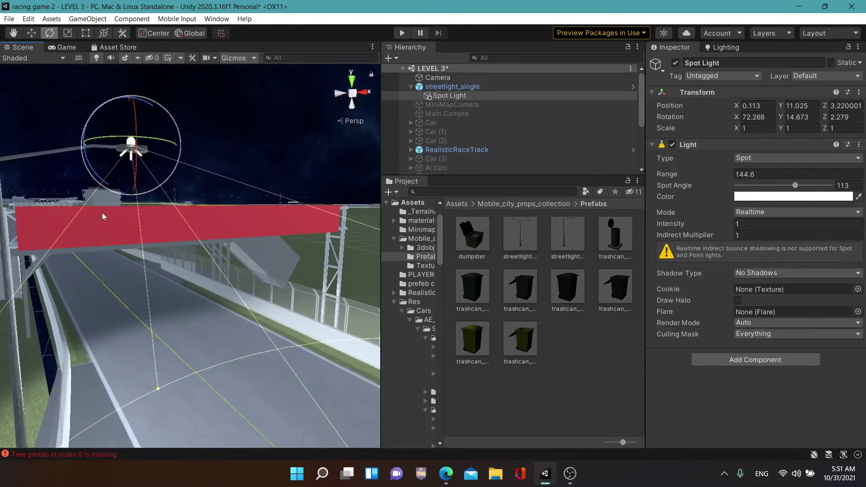
{"action": "mouse_move", "coordinate": [9, 234]}
{"action": "right_mouse_down"}
{"action": "mouse_move", "coordinate": [11, 270]}
{"action": "mouse_move", "coordinate": [169, 294]}
{"action": "right_mouse_up"}
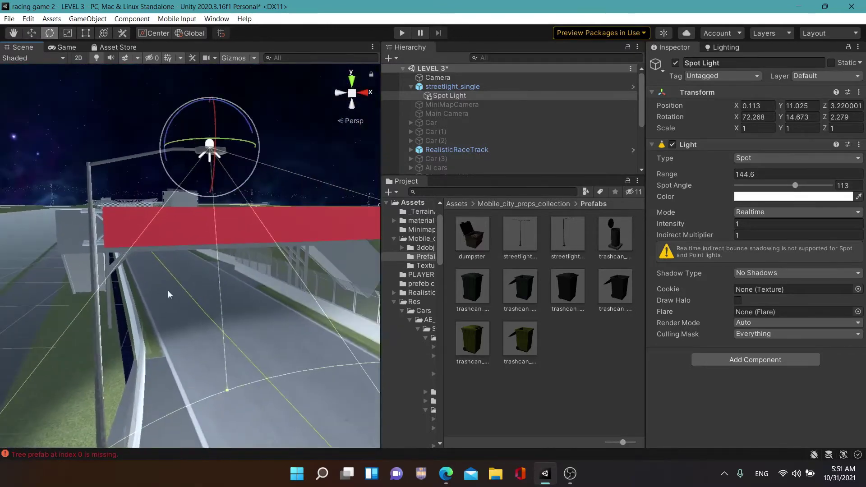
{"action": "left_click", "coordinate": [735, 48]}
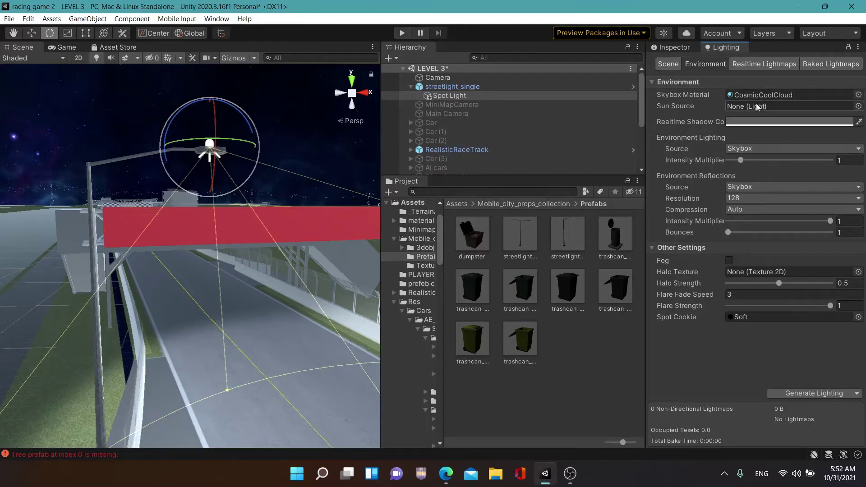
{"action": "left_click", "coordinate": [759, 148]}
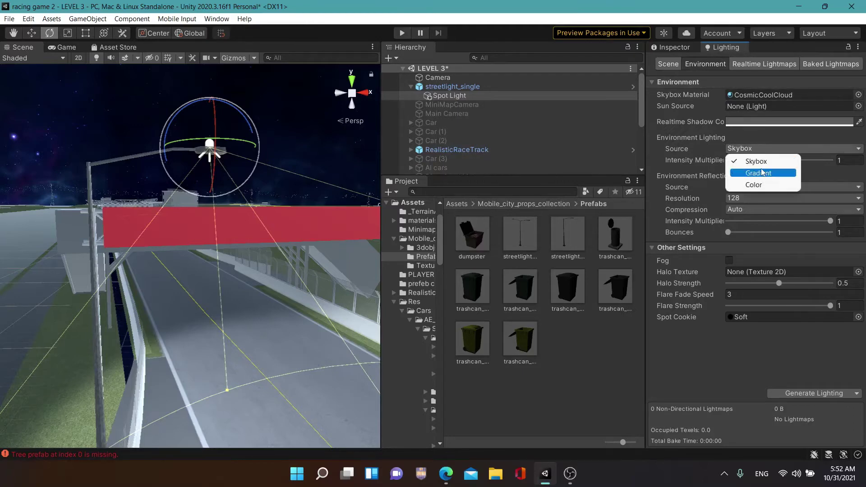
Switch environment lighting to Gradient and set the Ground Color to near-black 3, 3, 2
{"action": "left_click", "coordinate": [761, 171]}
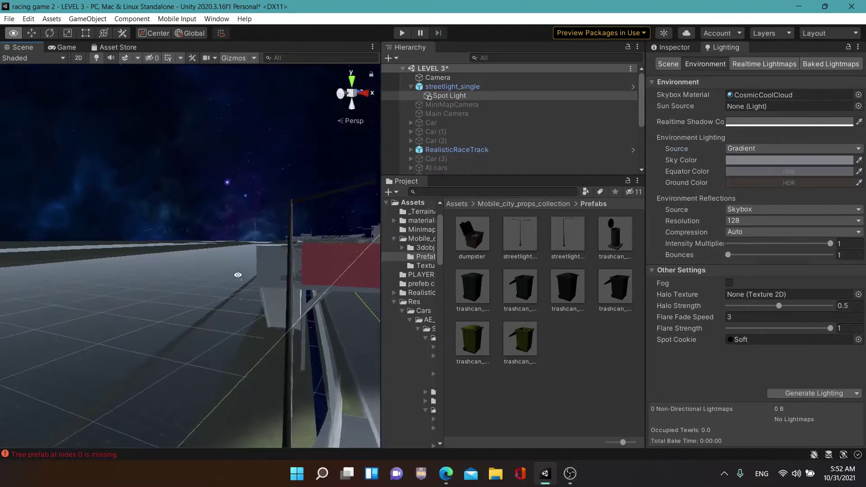
{"action": "mouse_move", "coordinate": [357, 293]}
{"action": "right_mouse_down"}
{"action": "mouse_move", "coordinate": [333, 299]}
{"action": "mouse_move", "coordinate": [334, 285]}
{"action": "right_mouse_up"}
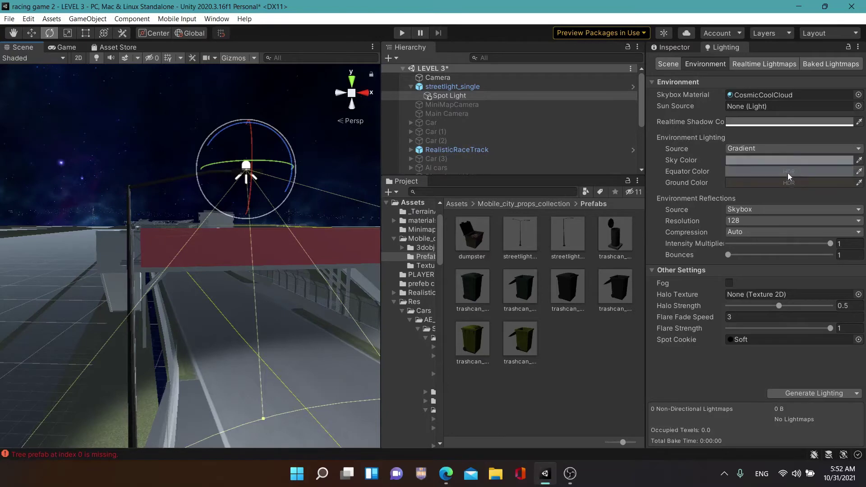
{"action": "left_click", "coordinate": [776, 182]}
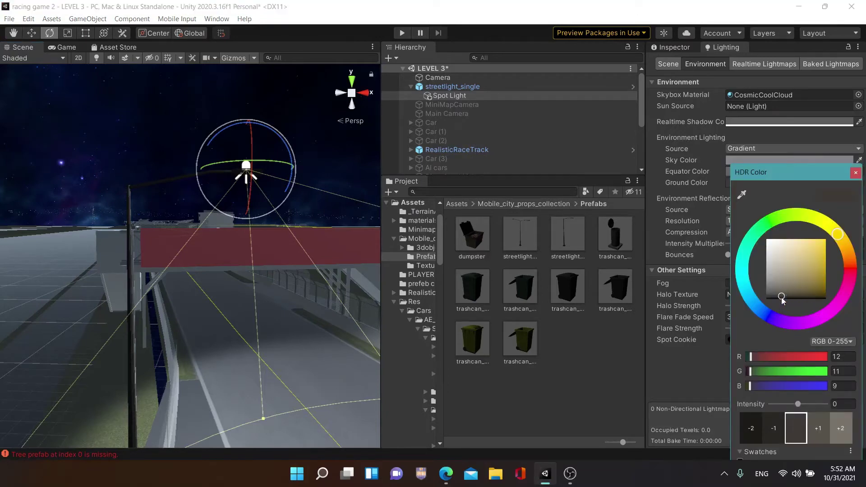
{"action": "left_click_drag", "start_coordinate": [781, 298], "coordinate": [781, 300]}
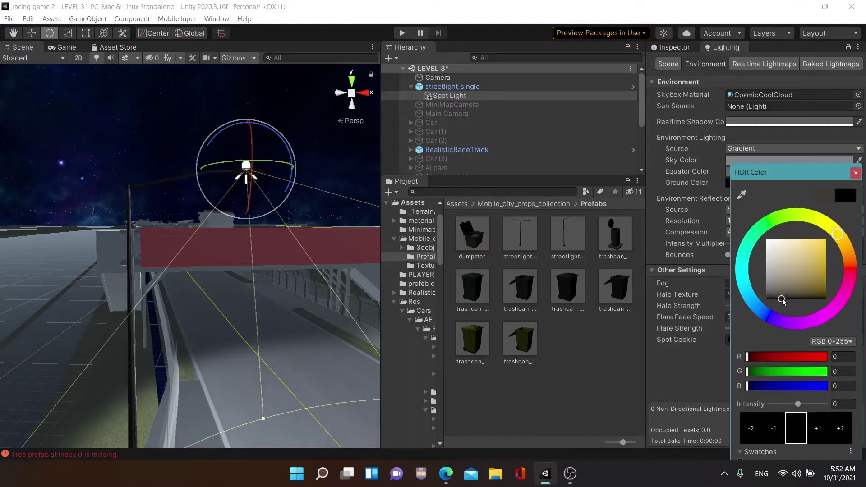
{"action": "left_click", "coordinate": [782, 299]}
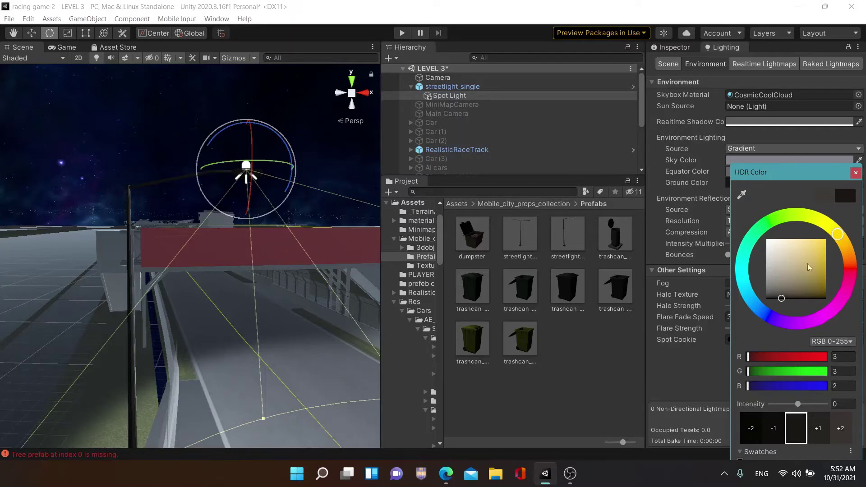
{"action": "left_click", "coordinate": [856, 173]}
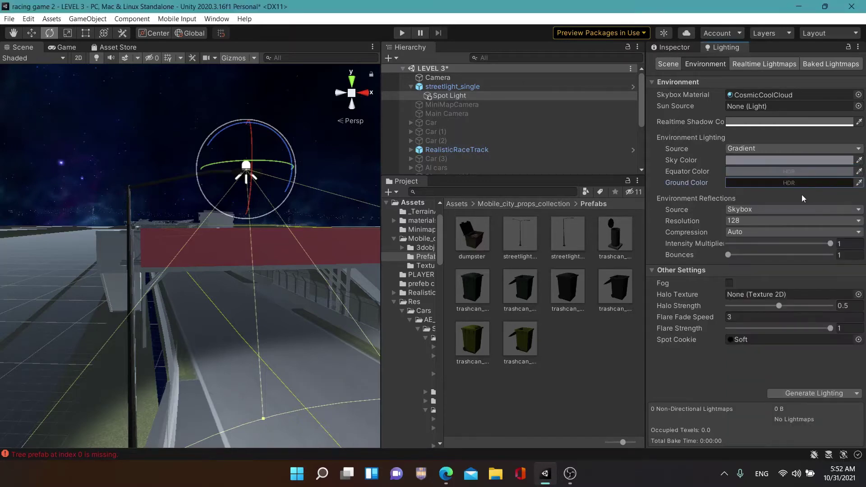
Generate the lighting, then inspect the darkened track and streetlight under the starry sky
{"action": "mouse_move", "coordinate": [297, 360]}
{"action": "right_mouse_down"}
{"action": "mouse_move", "coordinate": [145, 244]}
{"action": "mouse_move", "coordinate": [655, 193]}
{"action": "right_mouse_up"}
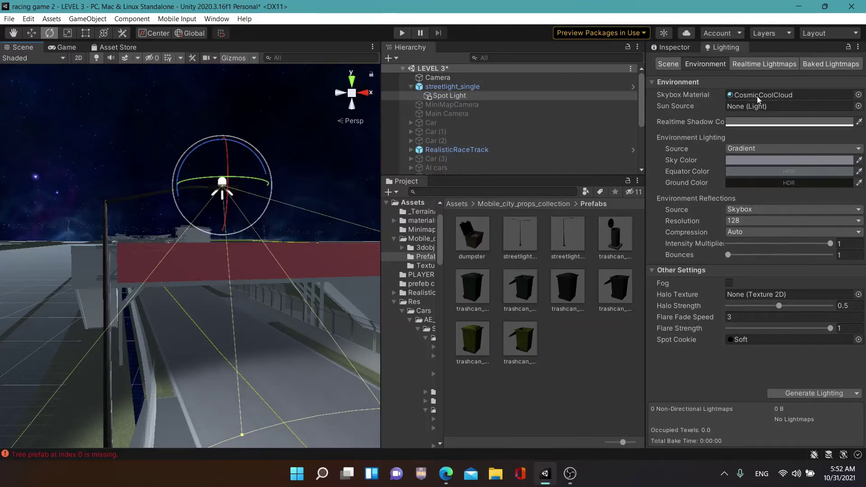
{"action": "left_click", "coordinate": [799, 394]}
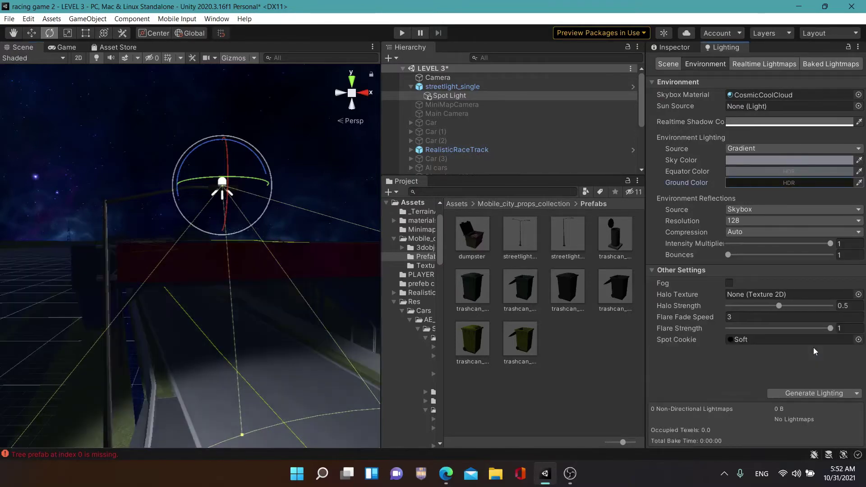
{"action": "mouse_move", "coordinate": [89, 336]}
{"action": "right_mouse_down"}
{"action": "mouse_move", "coordinate": [667, 425]}
{"action": "mouse_move", "coordinate": [547, 377]}
{"action": "mouse_move", "coordinate": [181, 321]}
{"action": "right_mouse_up"}
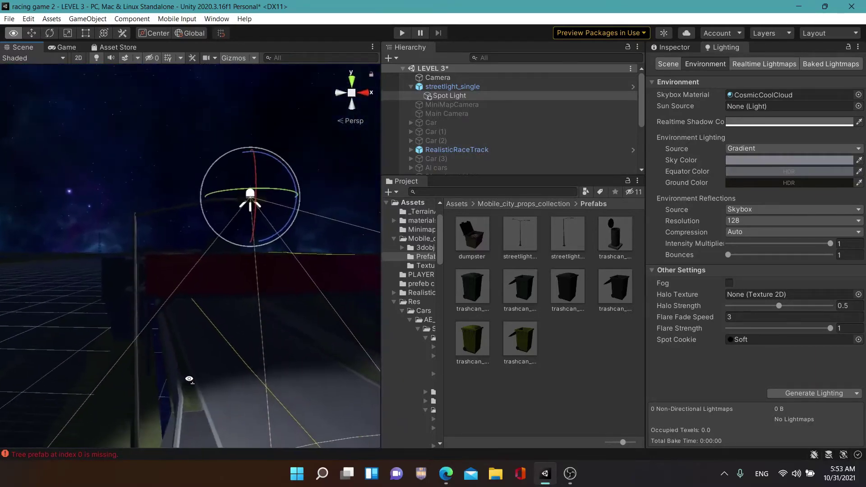
{"action": "mouse_move", "coordinate": [182, 322]}
{"action": "right_mouse_down"}
{"action": "mouse_move", "coordinate": [389, 476]}
{"action": "mouse_move", "coordinate": [219, 443]}
{"action": "mouse_move", "coordinate": [131, 360]}
{"action": "mouse_move", "coordinate": [148, 356]}
{"action": "right_mouse_up"}
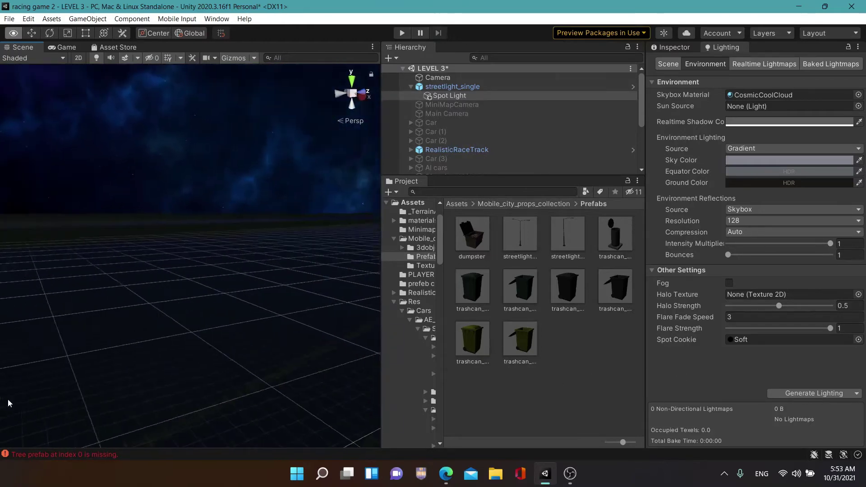
{"action": "mouse_move", "coordinate": [9, 401]}
{"action": "right_mouse_down"}
{"action": "mouse_move", "coordinate": [22, 270]}
{"action": "mouse_move", "coordinate": [246, 244]}
{"action": "mouse_move", "coordinate": [342, 309]}
{"action": "right_mouse_up"}
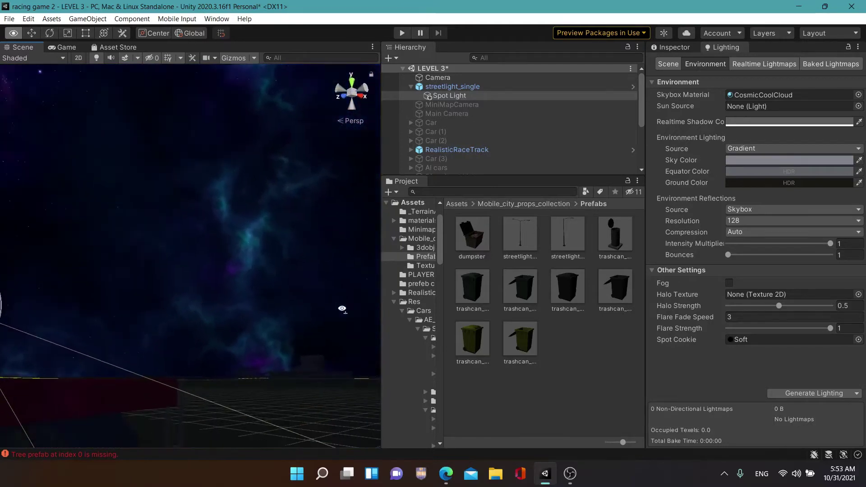
{"action": "mouse_move", "coordinate": [336, 310]}
{"action": "right_mouse_down"}
{"action": "mouse_move", "coordinate": [249, 332]}
{"action": "mouse_move", "coordinate": [221, 400]}
{"action": "right_mouse_up"}
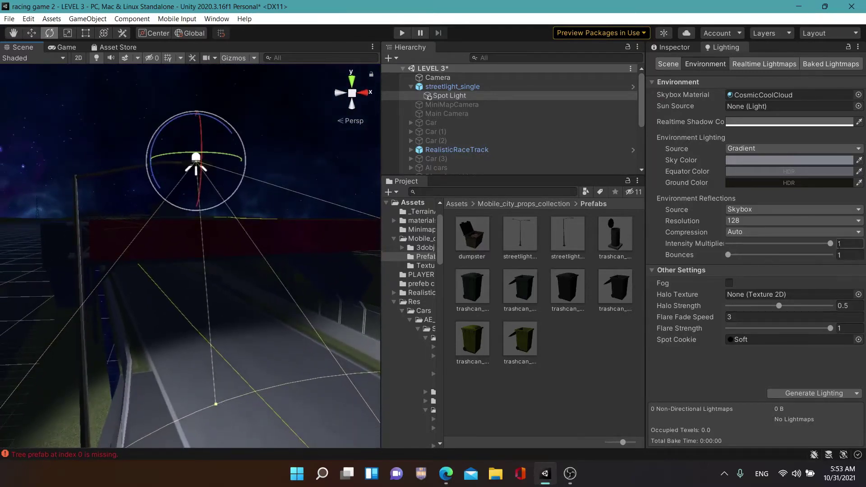
{"action": "left_click", "coordinate": [824, 211]}
{"action": "left_click", "coordinate": [788, 237]}
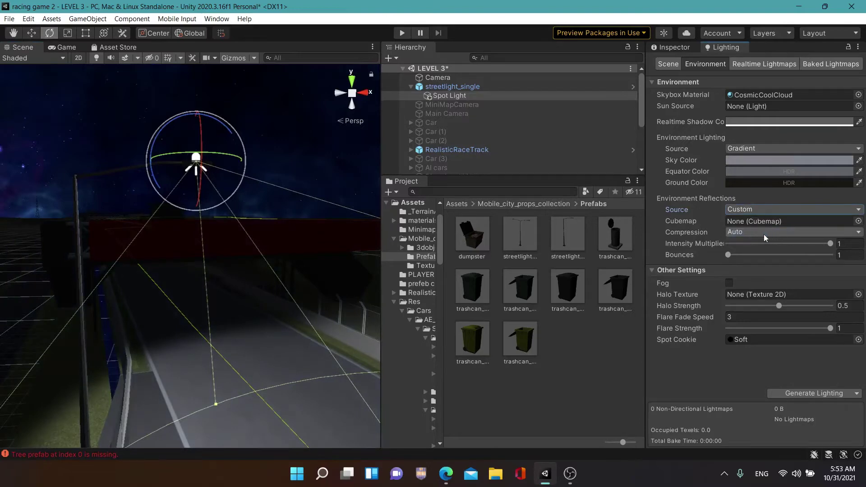
{"action": "mouse_move", "coordinate": [248, 310]}
{"action": "right_mouse_down"}
{"action": "mouse_move", "coordinate": [667, 299]}
{"action": "mouse_move", "coordinate": [760, 229]}
{"action": "right_mouse_up"}
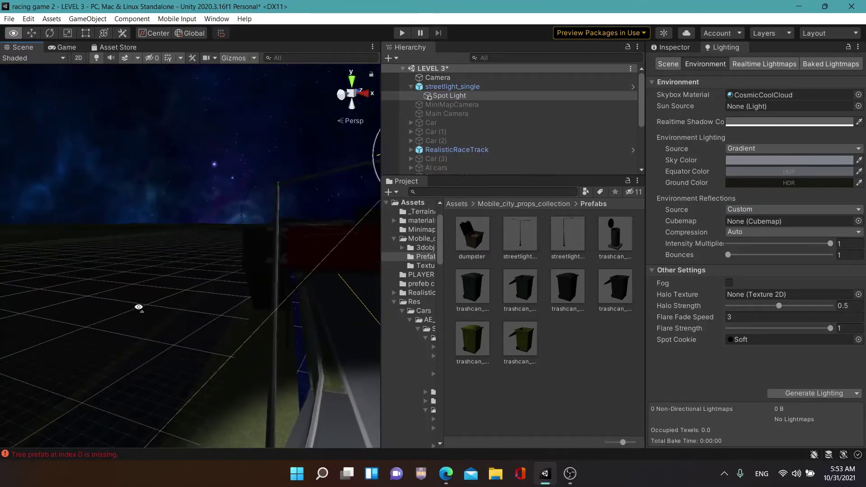
{"action": "left_click", "coordinate": [800, 210]}
{"action": "left_click", "coordinate": [761, 222]}
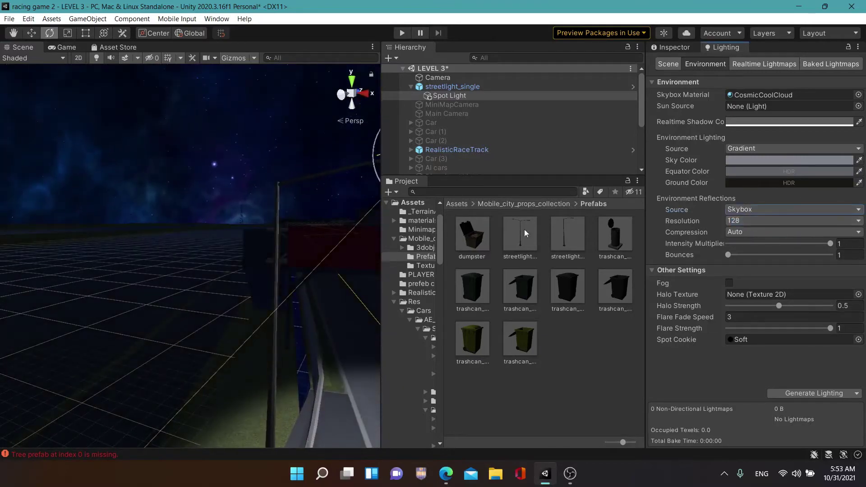
{"action": "mouse_move", "coordinate": [325, 333]}
{"action": "right_mouse_down"}
{"action": "mouse_move", "coordinate": [474, 346]}
{"action": "mouse_move", "coordinate": [29, 320]}
{"action": "mouse_move", "coordinate": [131, 375]}
{"action": "right_mouse_up"}
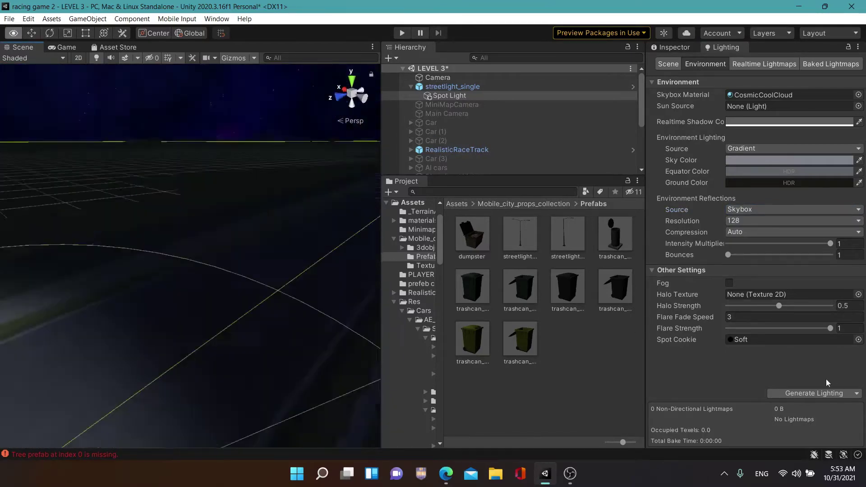
{"action": "mouse_move", "coordinate": [826, 379]}
{"action": "right_mouse_down"}
{"action": "mouse_move", "coordinate": [461, 339]}
{"action": "mouse_move", "coordinate": [443, 371]}
{"action": "right_mouse_up"}
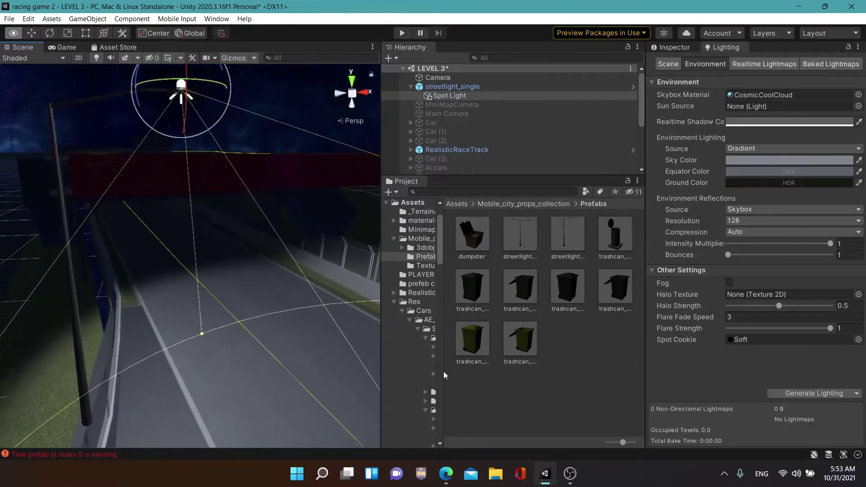
Expand Car and select waypoint ai to show its Waypoint Circuit list, Cube through Cube (22)
{"action": "left_click", "coordinate": [431, 122]}
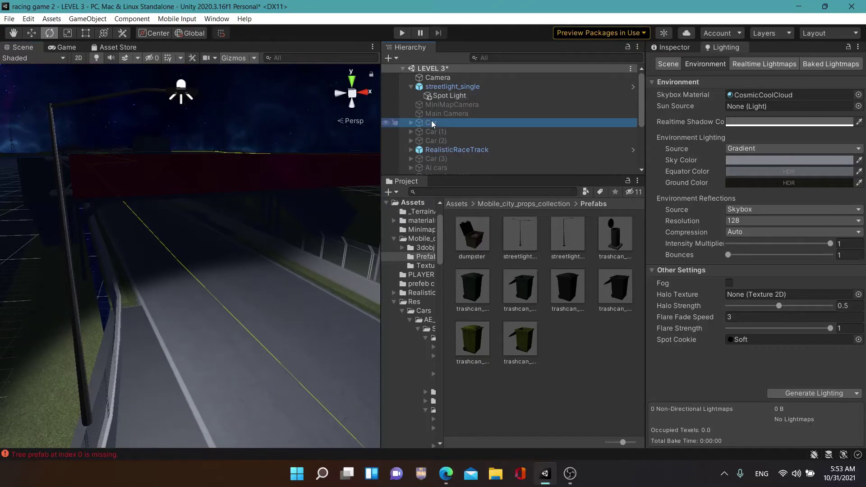
{"action": "left_click", "coordinate": [409, 122]}
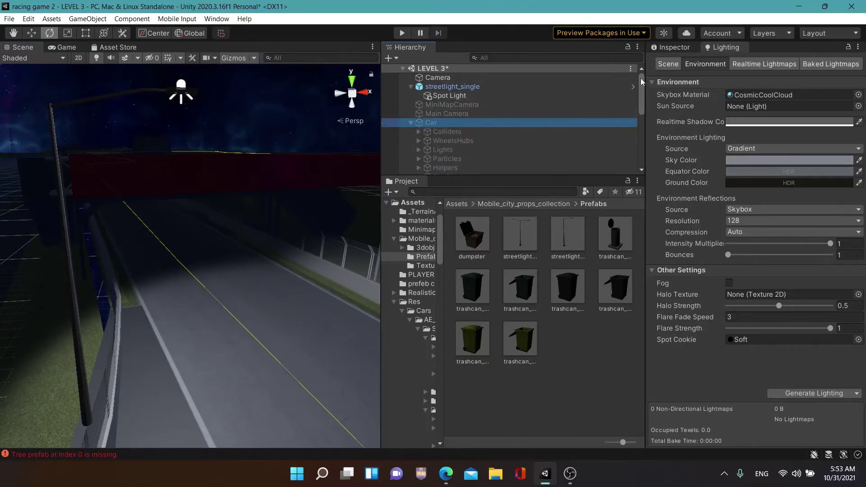
{"action": "left_click_drag", "start_coordinate": [641, 78], "coordinate": [642, 88]}
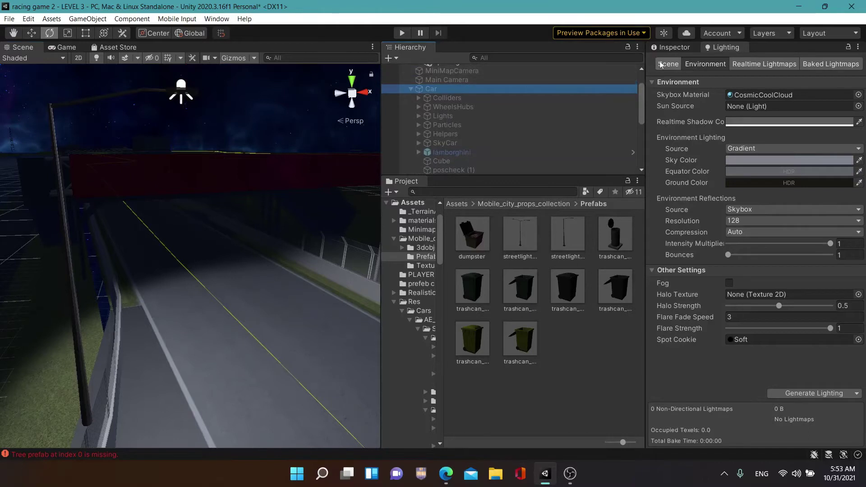
{"action": "scroll", "coordinate": [642, 94], "scroll_direction": "up", "scroll_amount": 1}
{"action": "left_click_drag", "start_coordinate": [642, 90], "coordinate": [642, 125]}
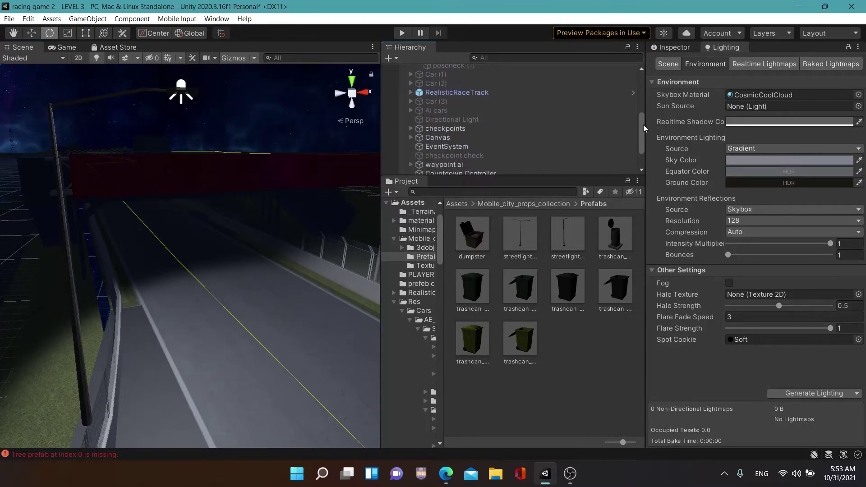
{"action": "left_click_drag", "start_coordinate": [643, 125], "coordinate": [643, 134]}
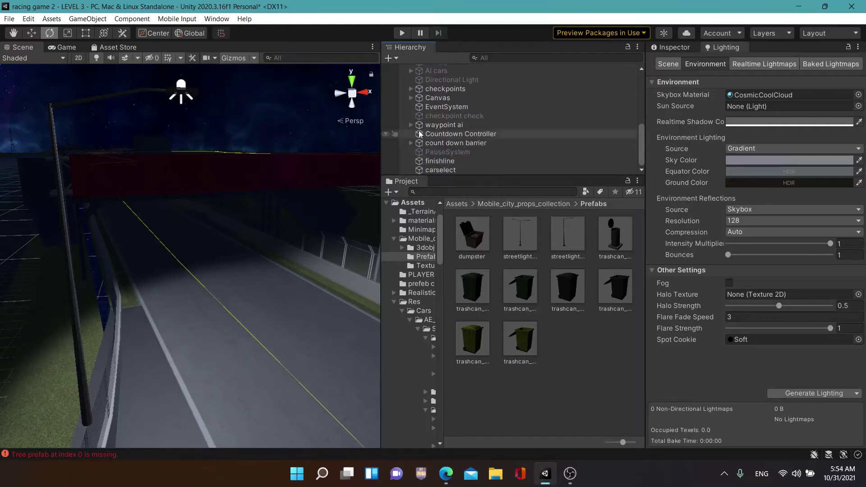
{"action": "left_click", "coordinate": [436, 126]}
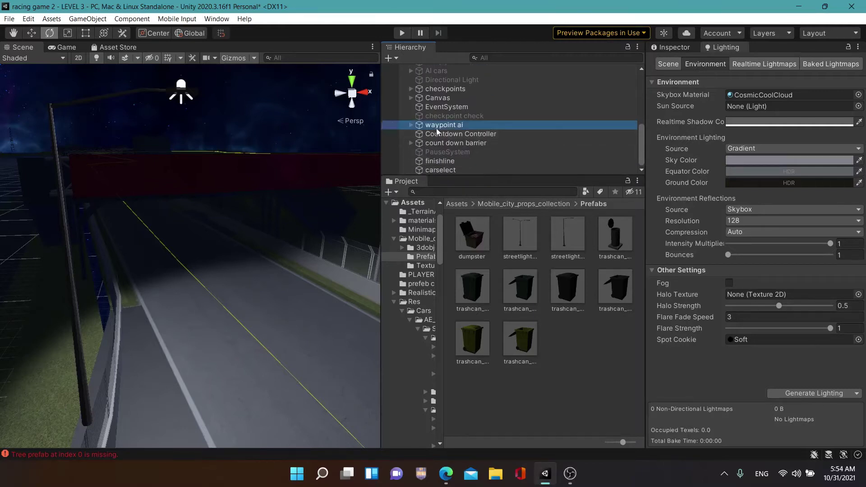
{"action": "left_click", "coordinate": [674, 49]}
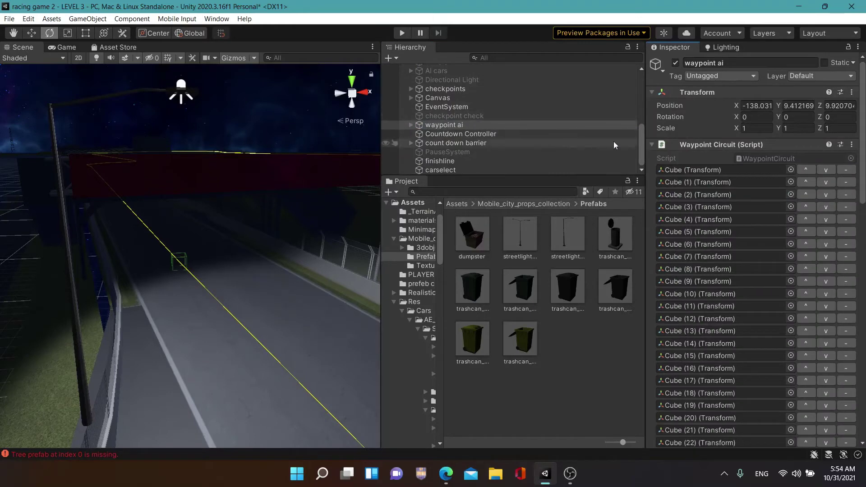
{"action": "left_click_drag", "start_coordinate": [641, 139], "coordinate": [641, 134]}
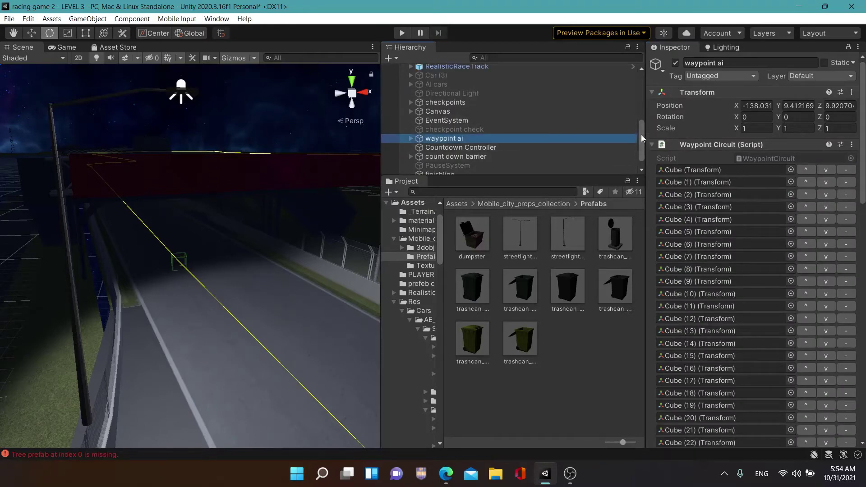
Activate the AI cars object and bring the red car into view
{"action": "left_click", "coordinate": [557, 83]}
{"action": "left_click", "coordinate": [674, 63]}
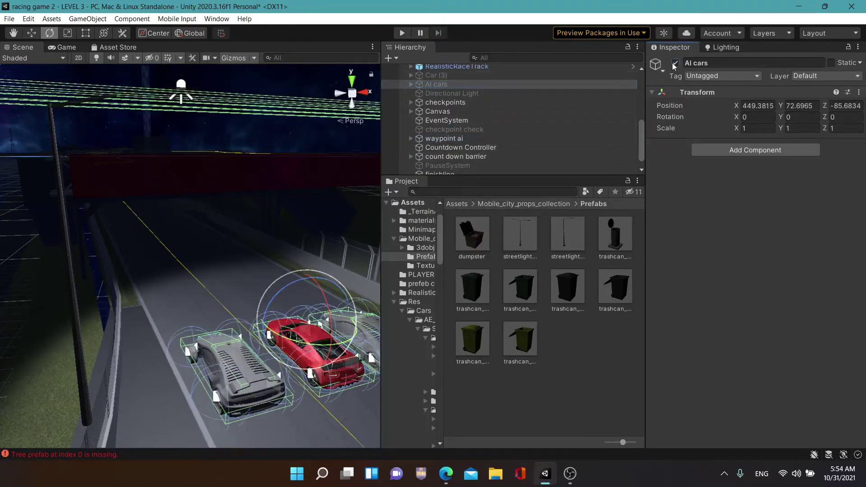
{"action": "mouse_move", "coordinate": [271, 270]}
{"action": "right_mouse_down"}
{"action": "mouse_move", "coordinate": [385, 294]}
{"action": "mouse_move", "coordinate": [341, 266]}
{"action": "right_mouse_up"}
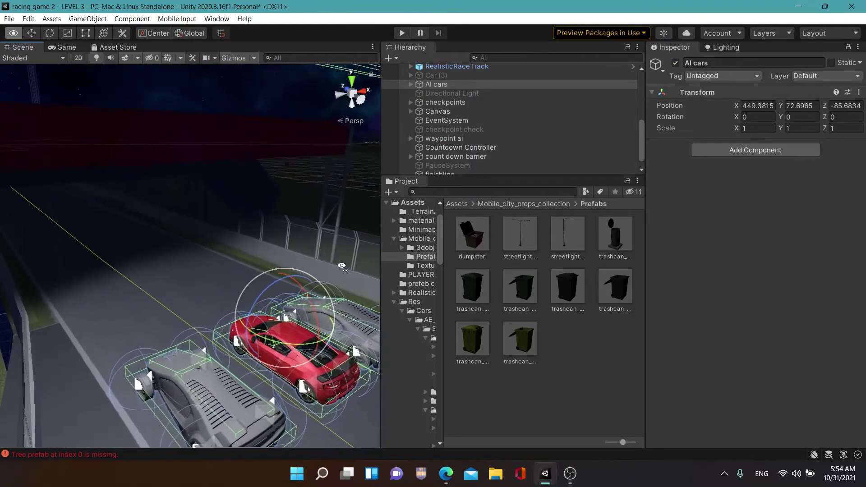
{"action": "right_click_drag", "start_coordinate": [342, 266], "coordinate": [434, 105]}
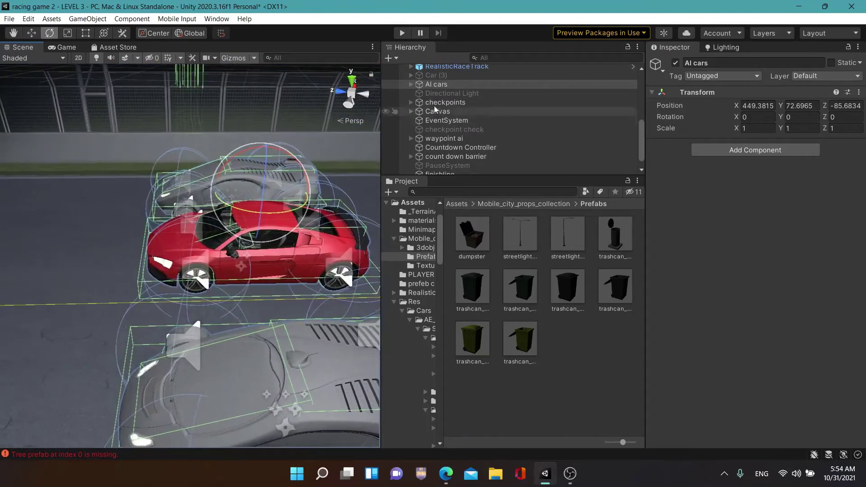
Switch on HeadlighRightSpot under CarWaypointBased (2) > Lights
{"action": "left_click", "coordinate": [411, 84]}
{"action": "left_click", "coordinate": [418, 94]}
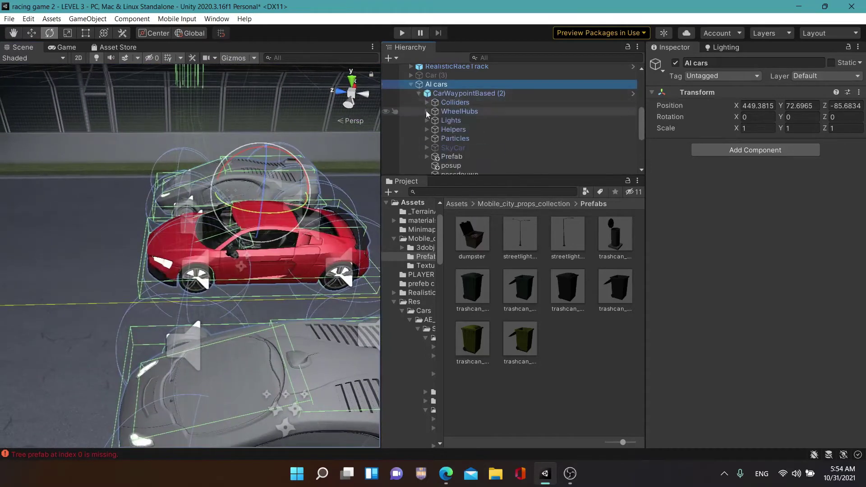
{"action": "left_click", "coordinate": [426, 121]}
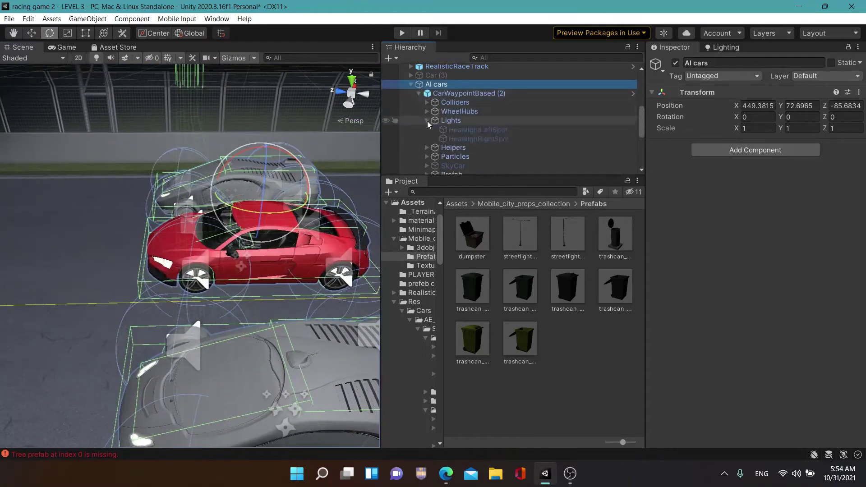
{"action": "left_click", "coordinate": [485, 131]}
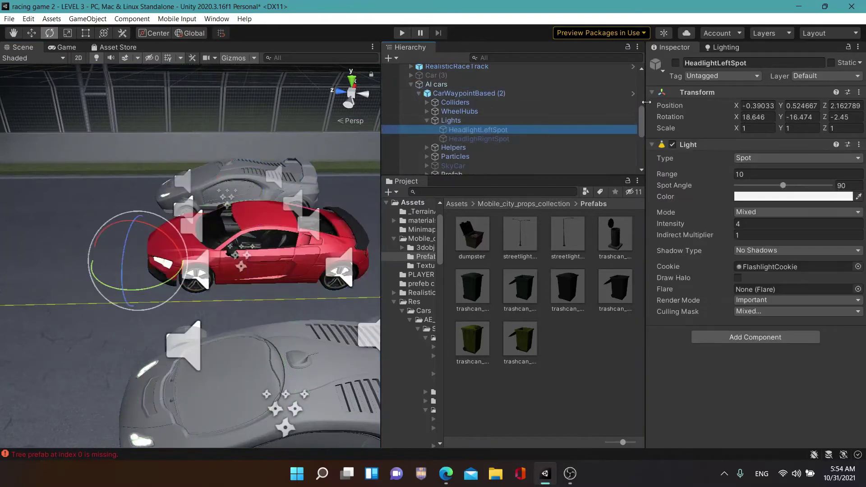
{"action": "left_click", "coordinate": [520, 139]}
{"action": "left_click", "coordinate": [675, 63]}
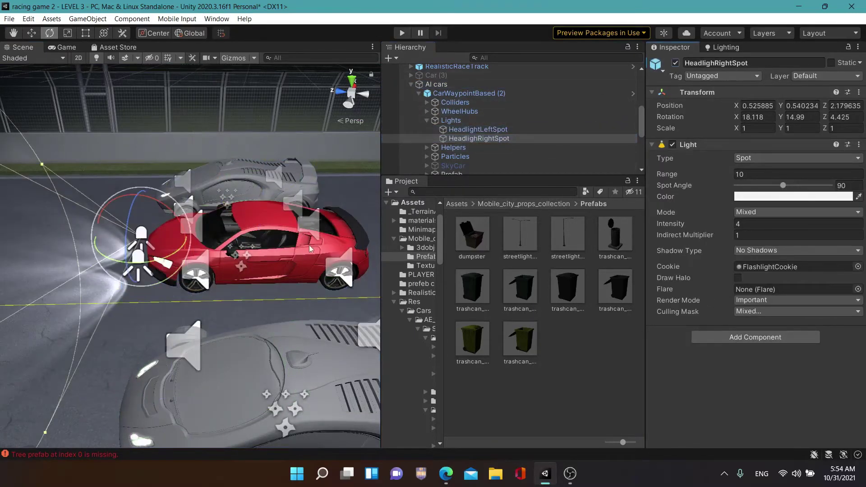
{"action": "right_click_drag", "start_coordinate": [288, 279], "coordinate": [312, 319]}
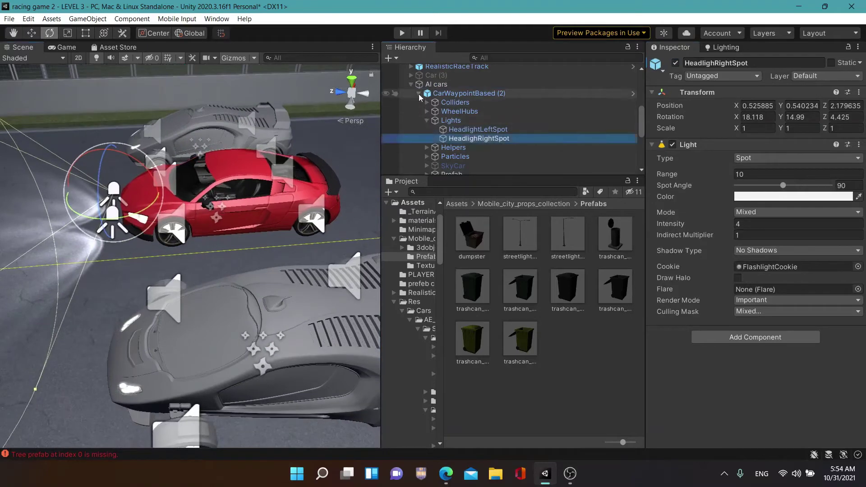
Switch on the right headlight spotlight of CarWaypointBased (1)
{"action": "left_click", "coordinate": [418, 93]}
{"action": "left_click", "coordinate": [418, 103]}
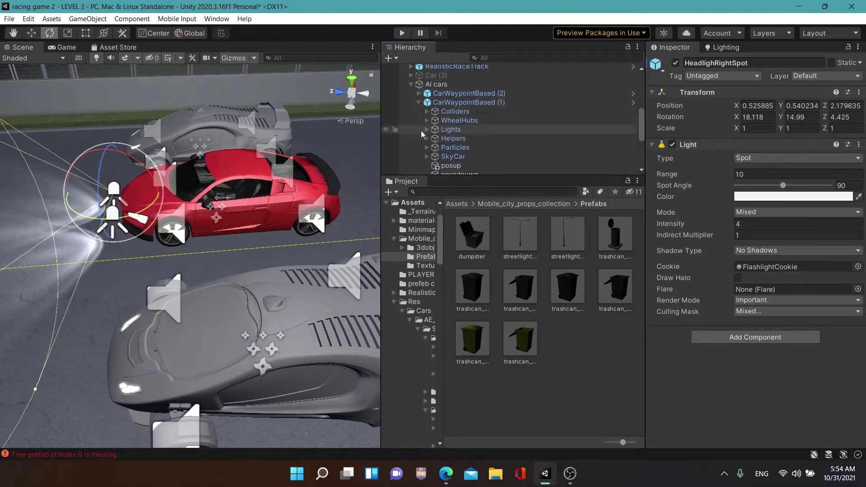
{"action": "left_click", "coordinate": [426, 128]}
{"action": "left_click", "coordinate": [450, 139]}
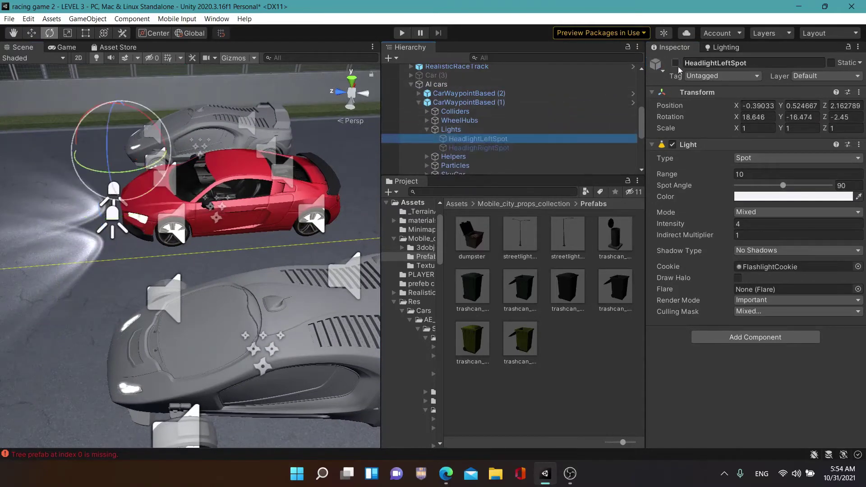
{"action": "left_click", "coordinate": [501, 148]}
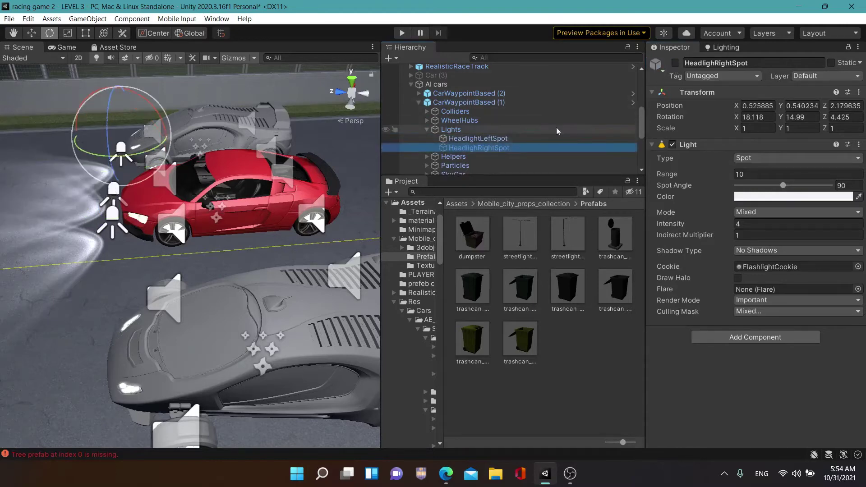
{"action": "left_click", "coordinate": [675, 62]}
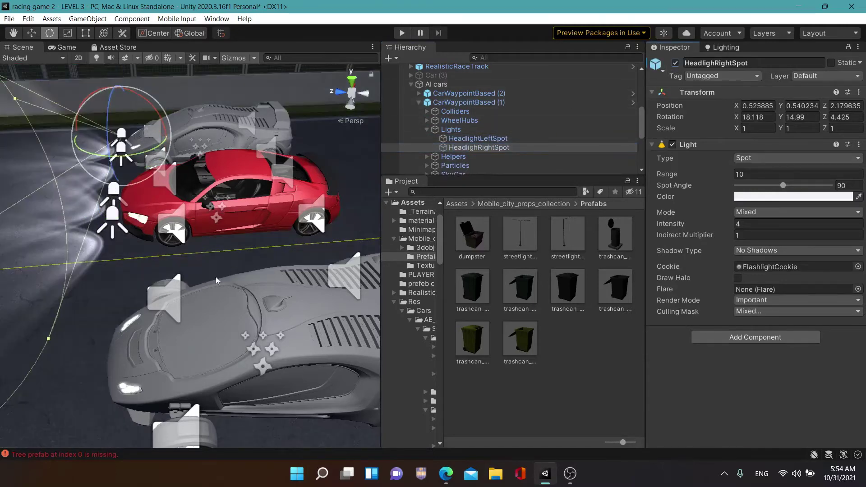
{"action": "left_click_drag", "start_coordinate": [216, 280], "coordinate": [207, 306], "text": "alt"}
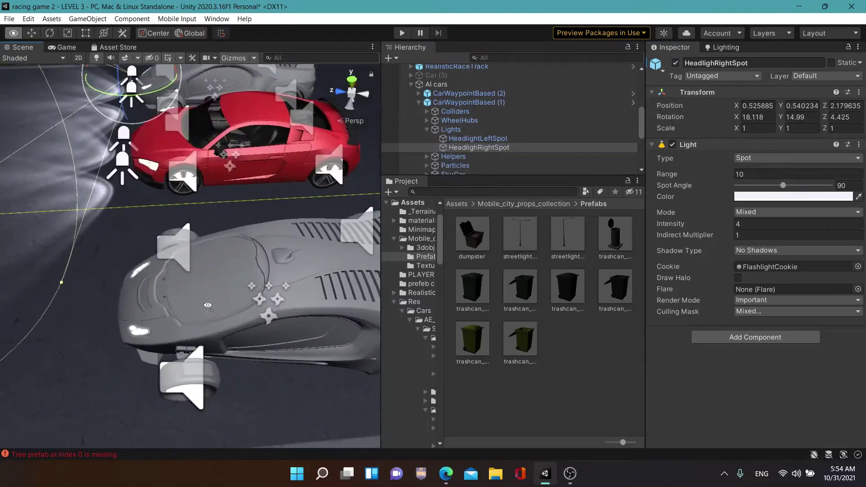
Switch on the right headlight spotlight of the CarWaypointBased car
{"action": "left_click", "coordinate": [425, 133]}
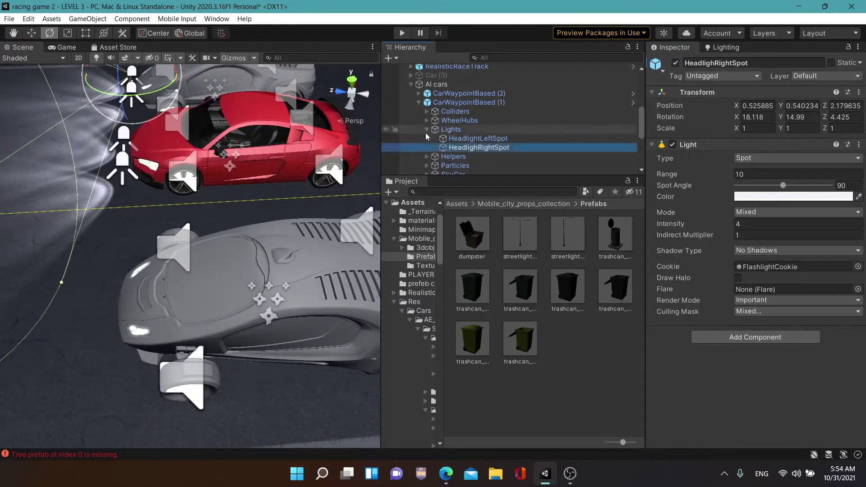
{"action": "left_click", "coordinate": [426, 130]}
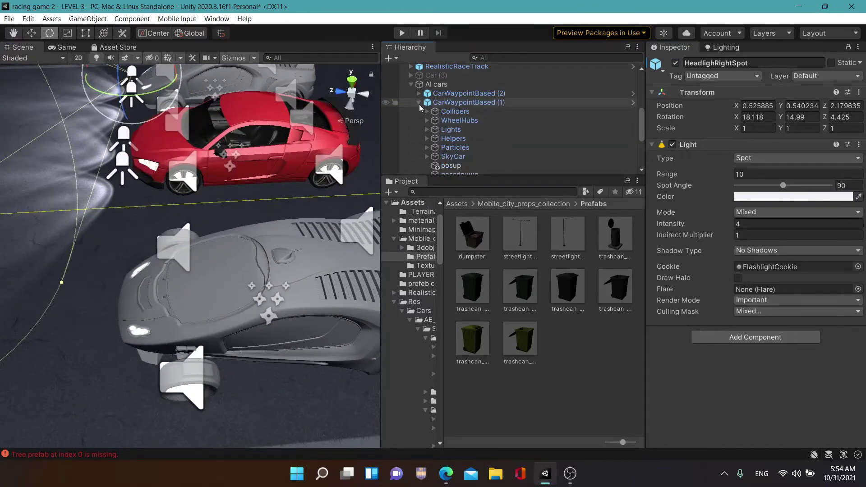
{"action": "left_click", "coordinate": [419, 105]}
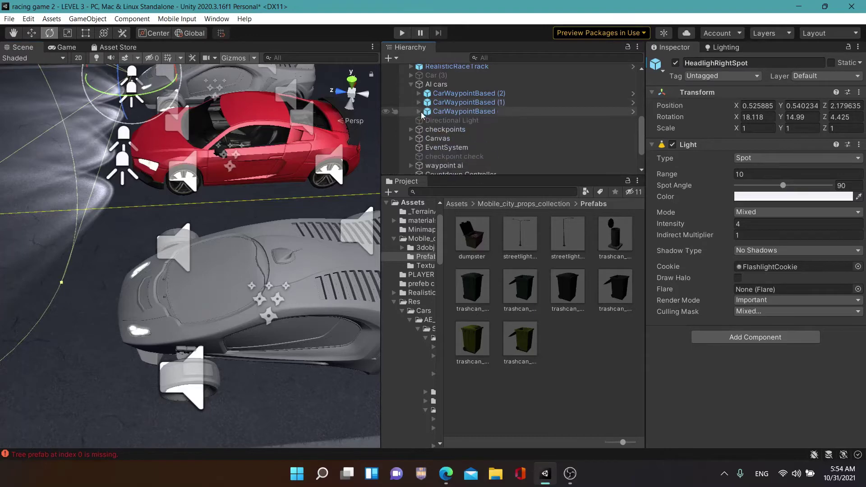
{"action": "left_click", "coordinate": [420, 112]}
{"action": "left_click", "coordinate": [473, 163]}
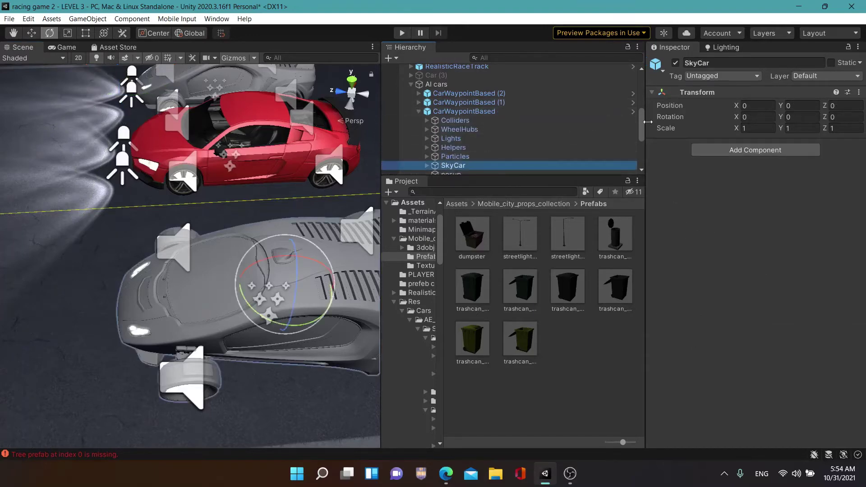
{"action": "left_click_drag", "start_coordinate": [640, 118], "coordinate": [639, 130]}
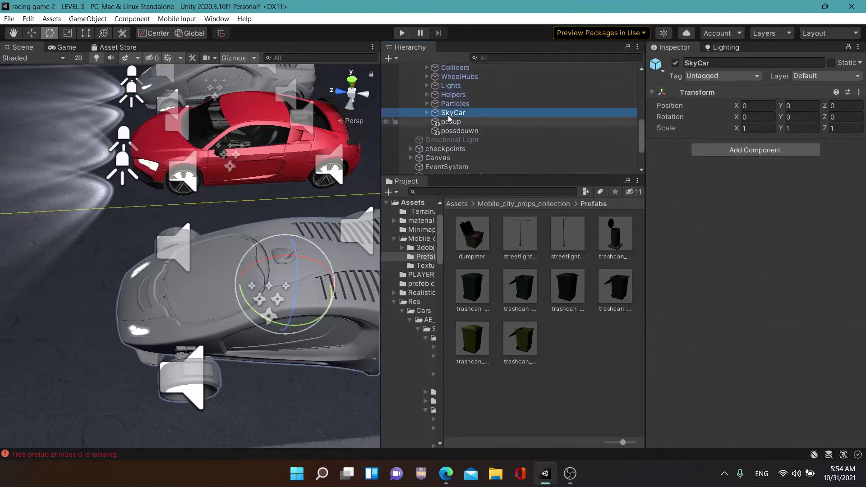
{"action": "left_click", "coordinate": [456, 85]}
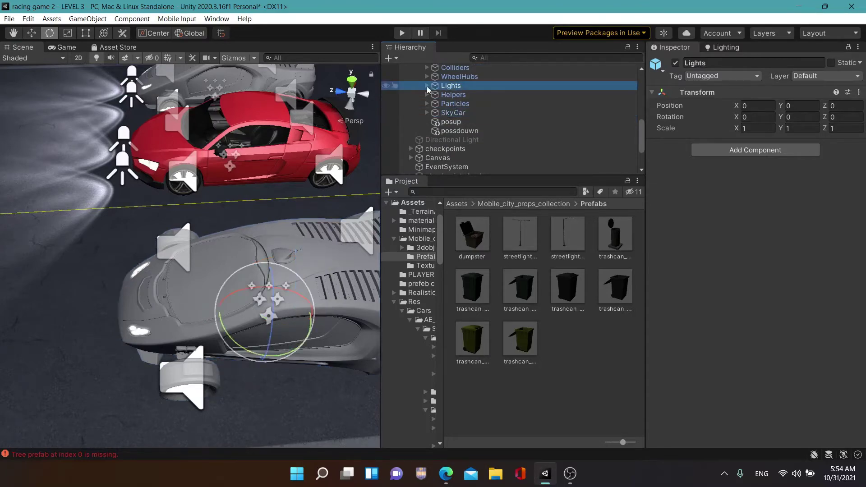
{"action": "left_click", "coordinate": [427, 86]}
{"action": "left_click", "coordinate": [448, 96]}
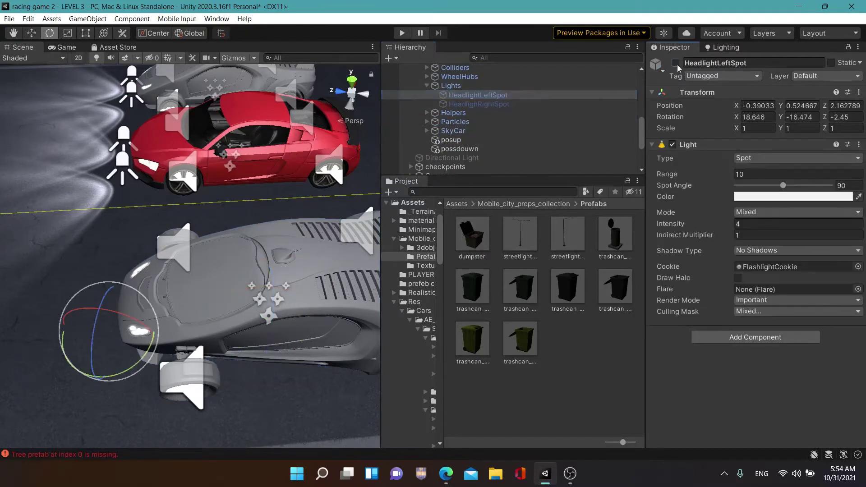
{"action": "left_click", "coordinate": [476, 103]}
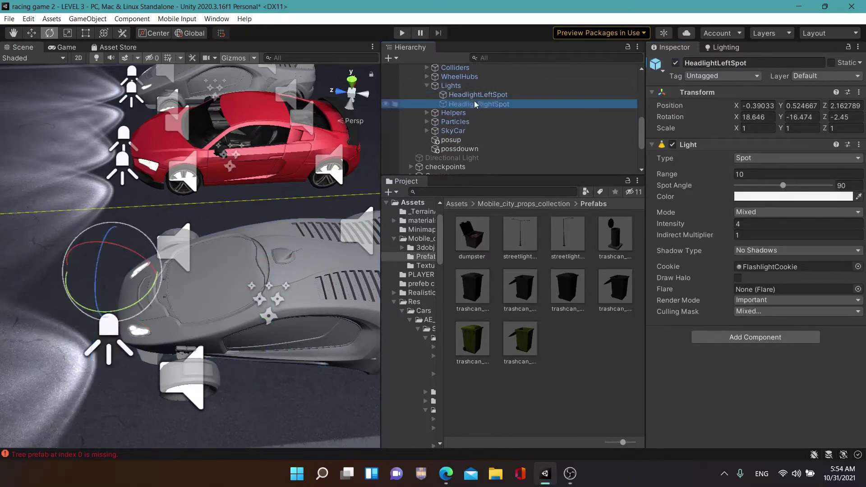
{"action": "left_click", "coordinate": [675, 62]}
Select the posup object and dismiss its context menu without choosing anything
{"action": "left_click", "coordinate": [469, 140]}
{"action": "right_click", "coordinate": [550, 106]}
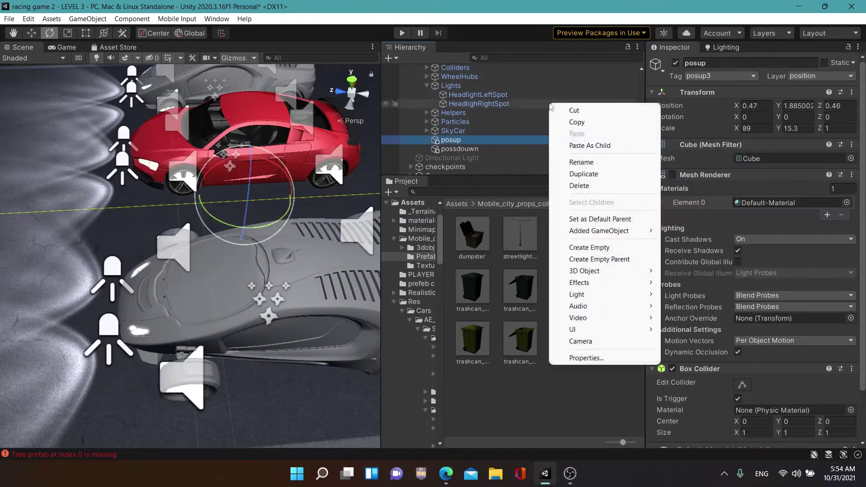
{"action": "left_click", "coordinate": [600, 77]}
{"action": "mouse_move", "coordinate": [639, 129]}
{"action": "left_mouse_down"}
{"action": "mouse_move", "coordinate": [640, 85]}
{"action": "mouse_move", "coordinate": [640, 114]}
{"action": "left_mouse_up"}
Collapse AI cars, enlarge the Hierarchy panel, and fly the view to the cars on the track
{"action": "left_click", "coordinate": [410, 95]}
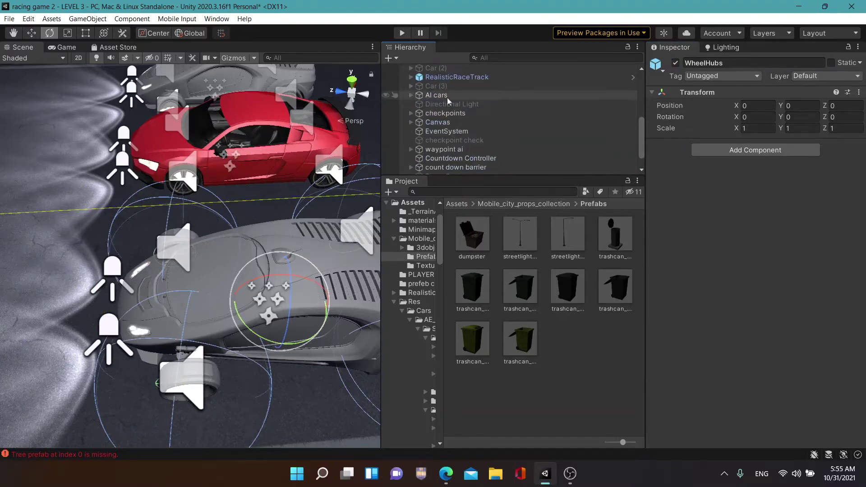
{"action": "left_click_drag", "start_coordinate": [640, 136], "coordinate": [639, 109]}
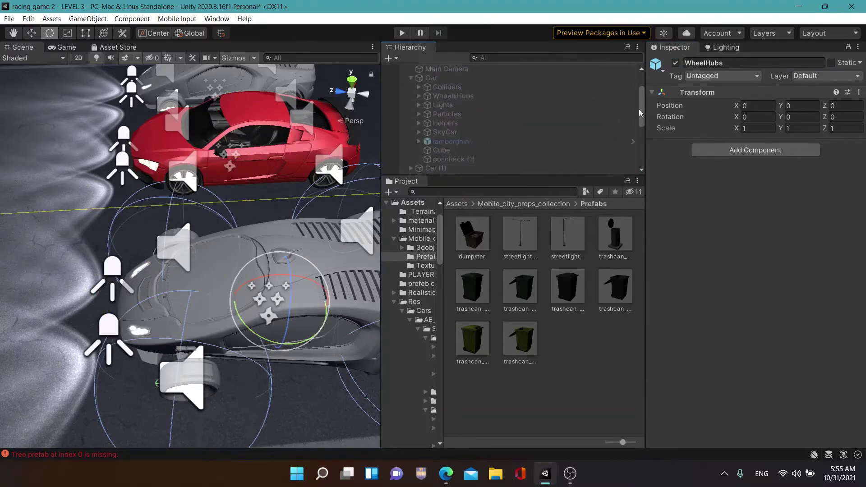
{"action": "left_click_drag", "start_coordinate": [586, 175], "coordinate": [586, 237]}
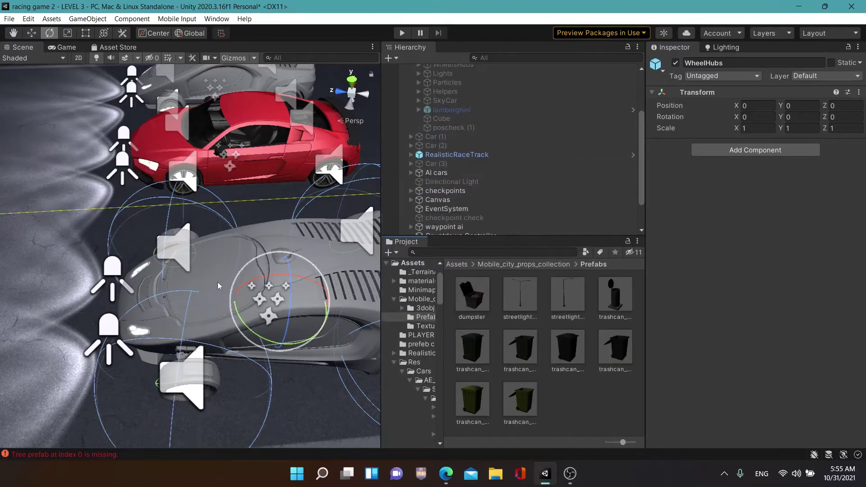
{"action": "mouse_move", "coordinate": [219, 285]}
{"action": "right_mouse_down"}
{"action": "mouse_move", "coordinate": [834, 140]}
{"action": "mouse_move", "coordinate": [856, 148]}
{"action": "mouse_move", "coordinate": [50, 171]}
{"action": "mouse_move", "coordinate": [112, 225]}
{"action": "mouse_move", "coordinate": [8, 206]}
{"action": "right_mouse_up"}
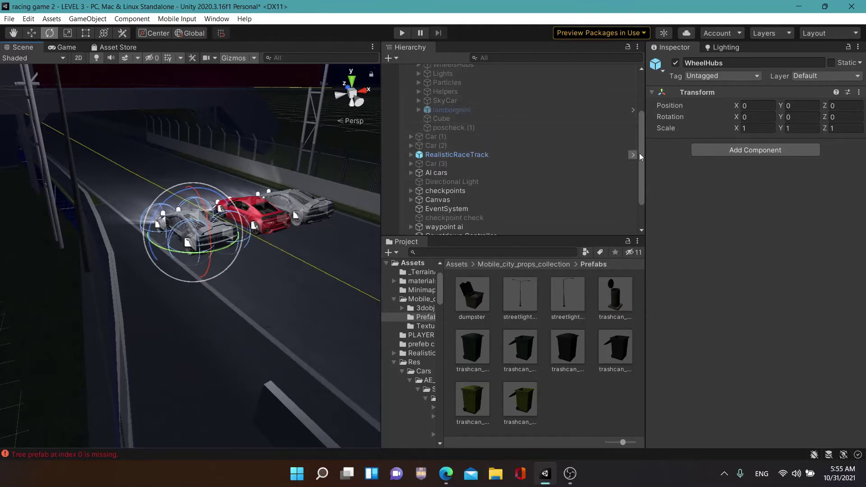
{"action": "left_click_drag", "start_coordinate": [642, 139], "coordinate": [643, 96]}
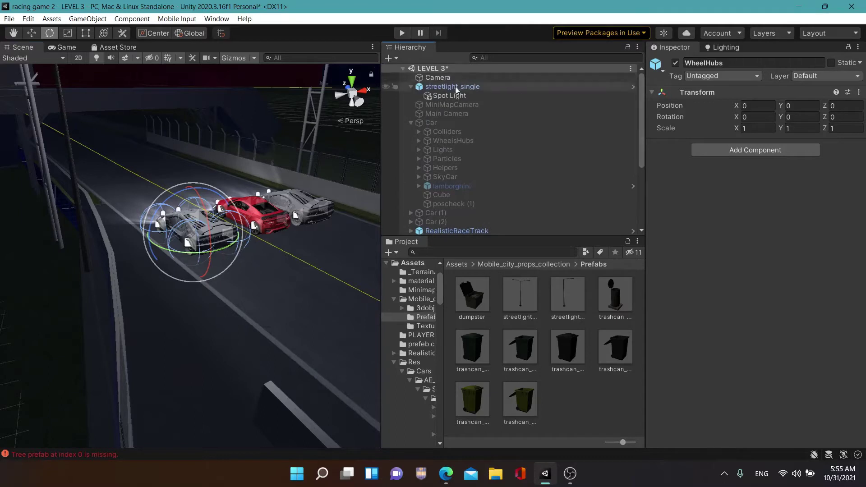
Collapse streetlight_single and Car in the Hierarchy and select RealisticRaceTrack
{"action": "left_click", "coordinate": [452, 96]}
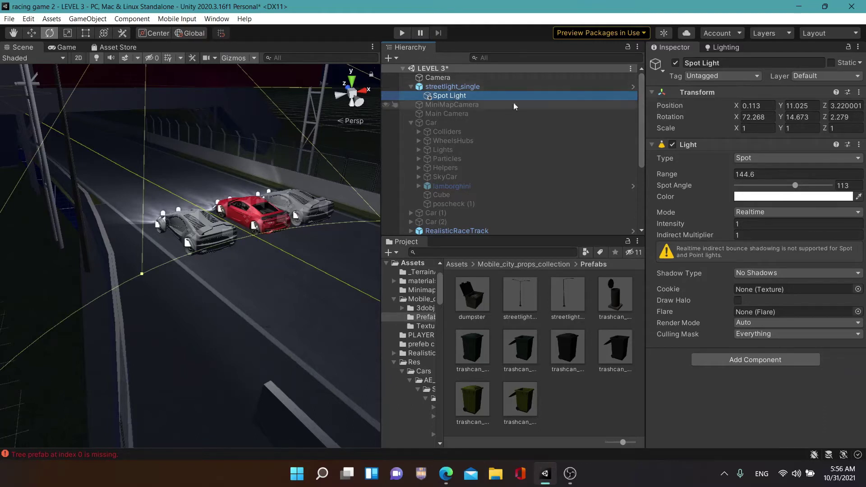
{"action": "left_click", "coordinate": [412, 85]}
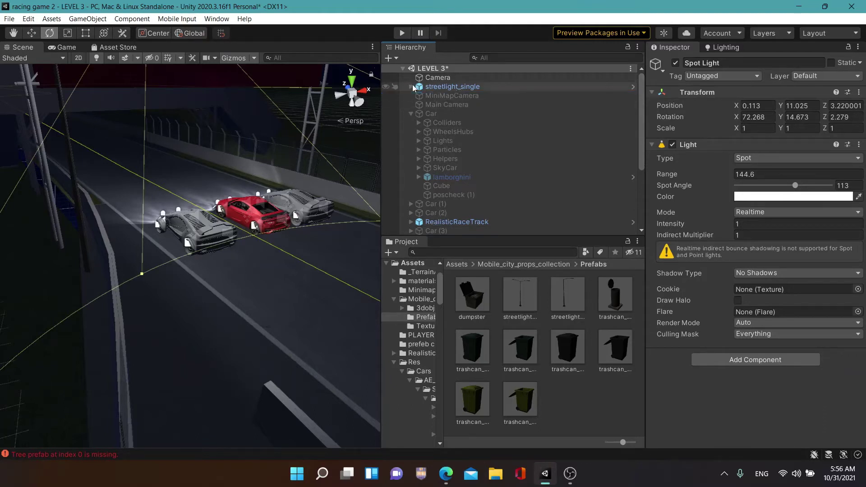
{"action": "left_click", "coordinate": [409, 112]}
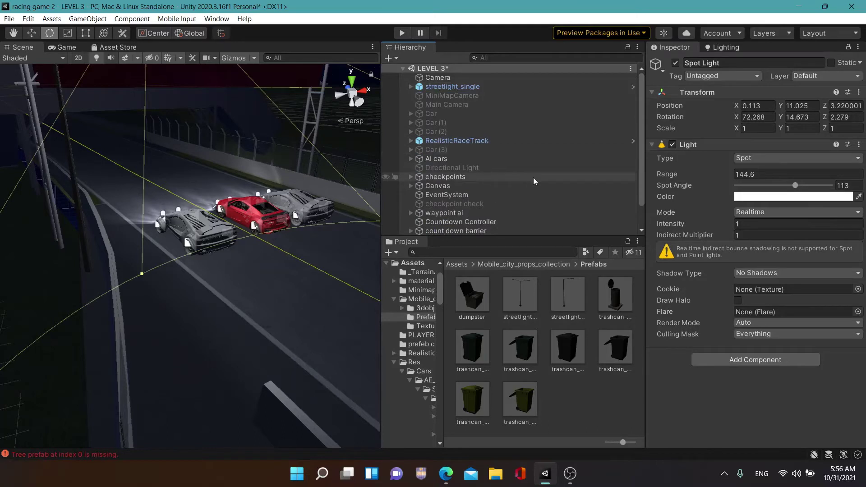
{"action": "left_click", "coordinate": [477, 143]}
Tick Static on RealisticRaceTrack and apply it to all children with 'Yes, change children'
{"action": "left_click", "coordinate": [831, 62]}
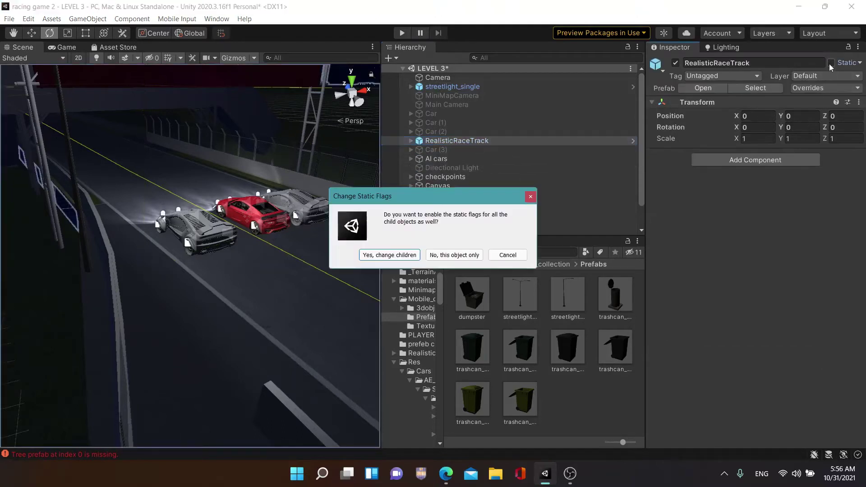
{"action": "left_click", "coordinate": [394, 259]}
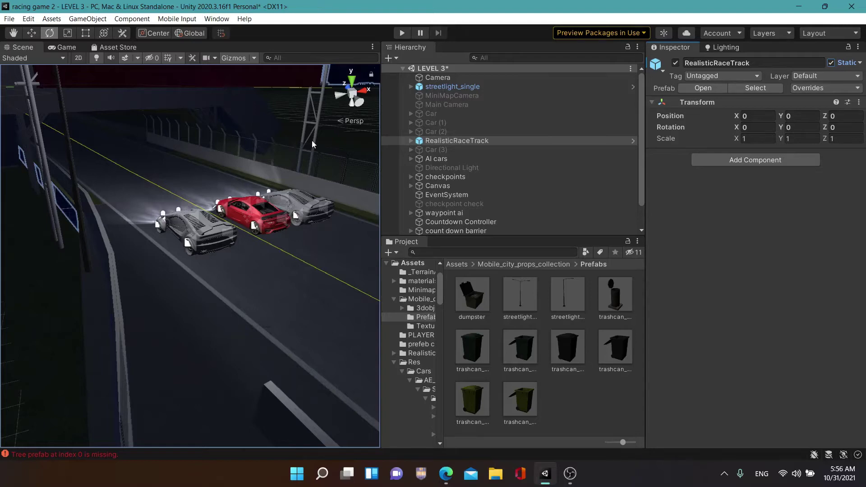
{"action": "mouse_move", "coordinate": [312, 144]}
{"action": "right_mouse_down"}
{"action": "mouse_move", "coordinate": [212, 187]}
{"action": "mouse_move", "coordinate": [252, 180]}
{"action": "right_mouse_up"}
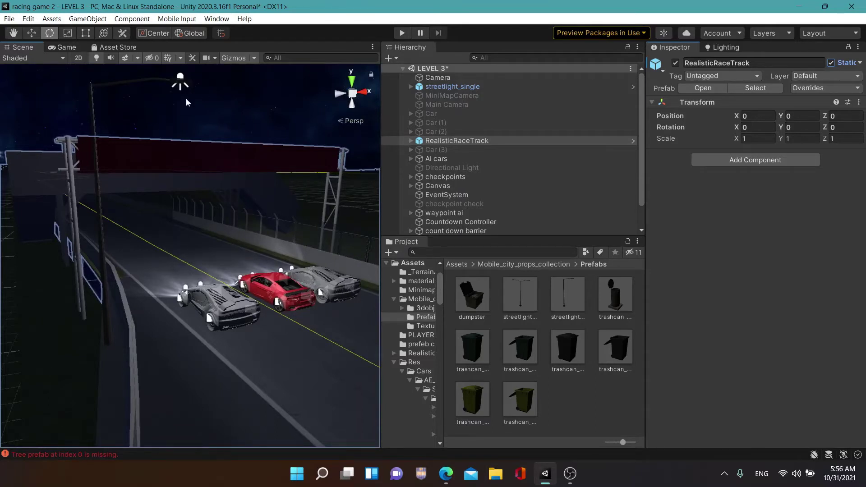
{"action": "left_click", "coordinate": [639, 86]}
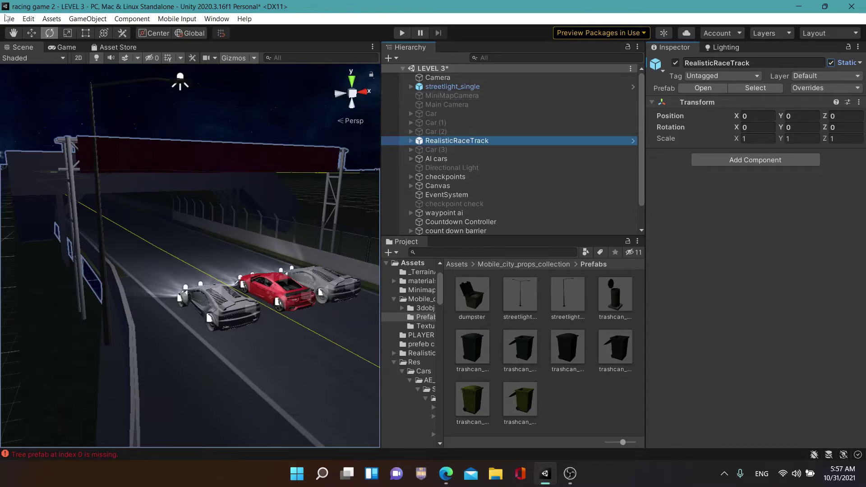
Set Pixel Light Count to 300 in Project Settings > Quality and close the window
{"action": "left_click", "coordinate": [27, 20]}
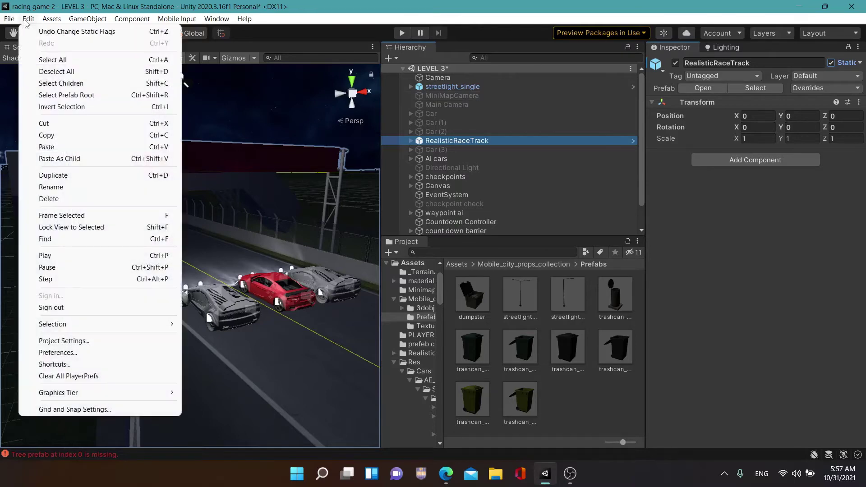
{"action": "left_click", "coordinate": [95, 341]}
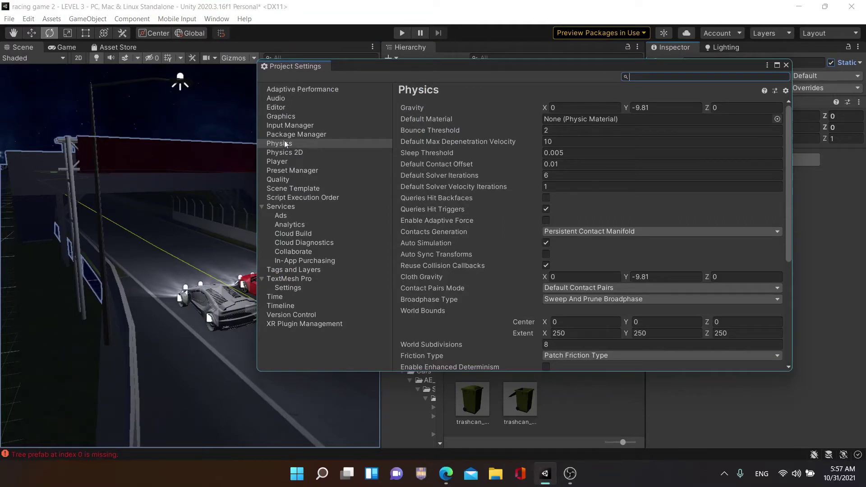
{"action": "left_click", "coordinate": [271, 180]}
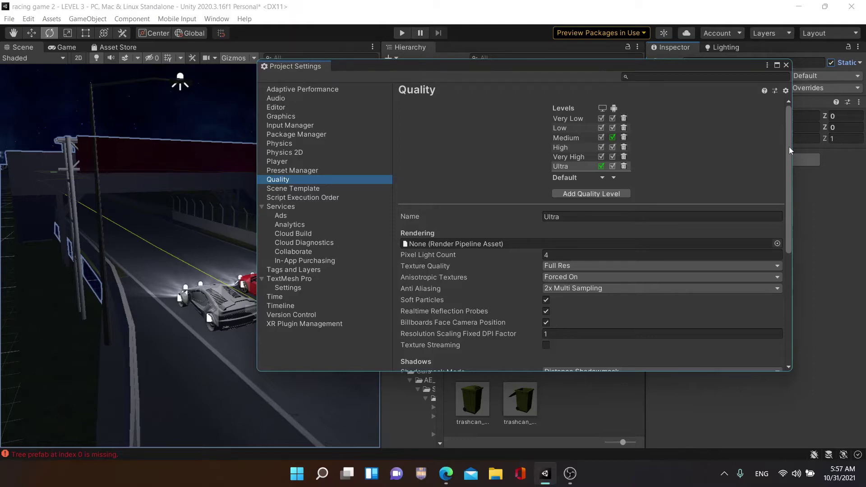
{"action": "left_click_drag", "start_coordinate": [788, 147], "coordinate": [788, 159]}
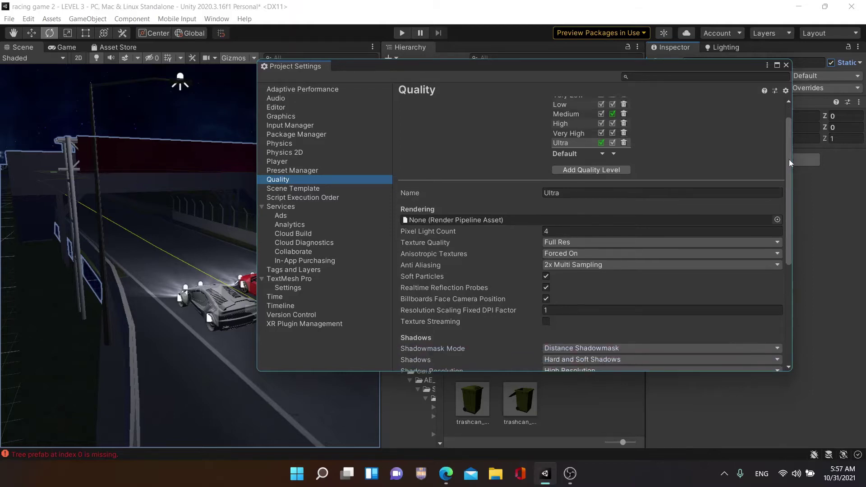
{"action": "left_click", "coordinate": [766, 226]}
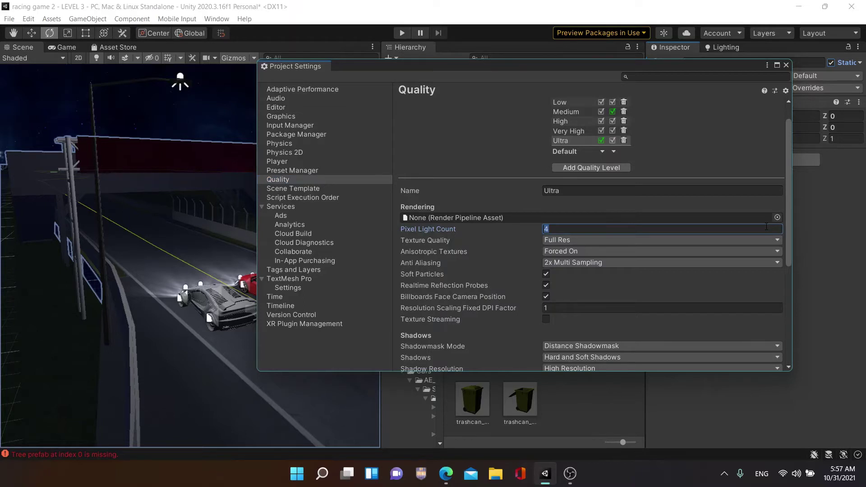
{"action": "type", "text": "300"}
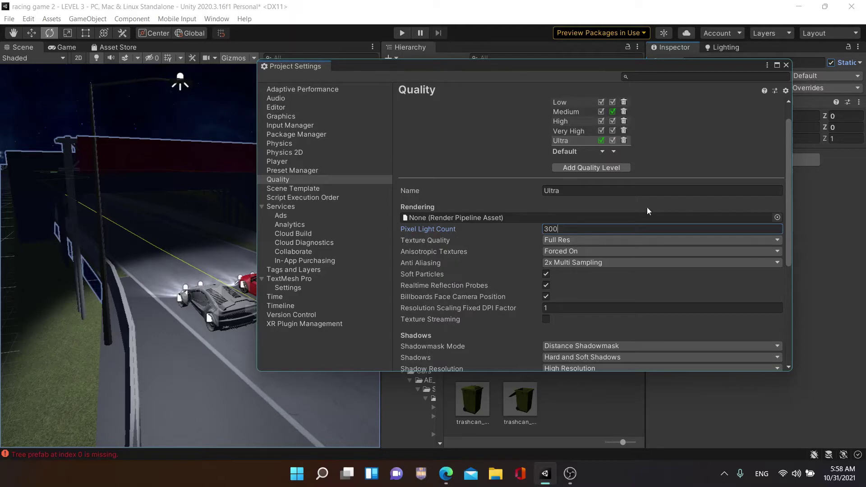
{"action": "mouse_move", "coordinate": [789, 125]}
{"action": "left_mouse_down"}
{"action": "mouse_move", "coordinate": [792, 183]}
{"action": "mouse_move", "coordinate": [786, 128]}
{"action": "left_mouse_up"}
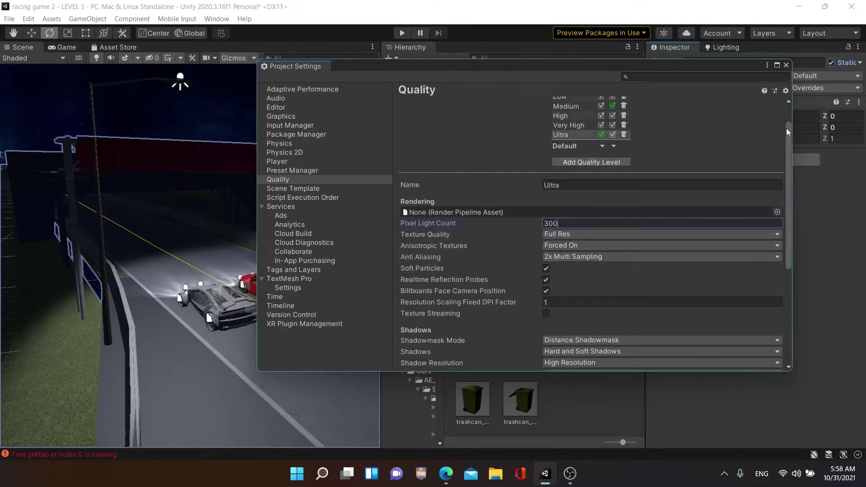
{"action": "left_click", "coordinate": [786, 65]}
Expand Car > Lights and inspect its left and right headlight spotlights
{"action": "mouse_move", "coordinate": [309, 321]}
{"action": "right_mouse_down"}
{"action": "mouse_move", "coordinate": [559, 312]}
{"action": "mouse_move", "coordinate": [518, 225]}
{"action": "right_mouse_up"}
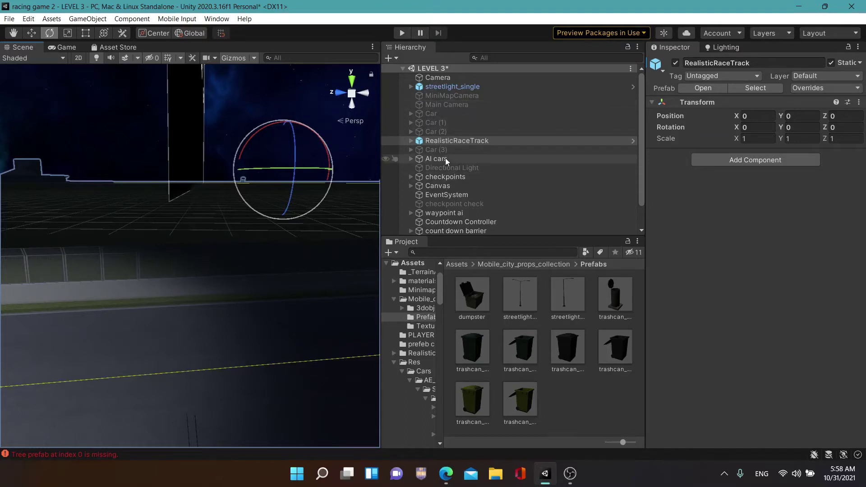
{"action": "left_click", "coordinate": [439, 115]}
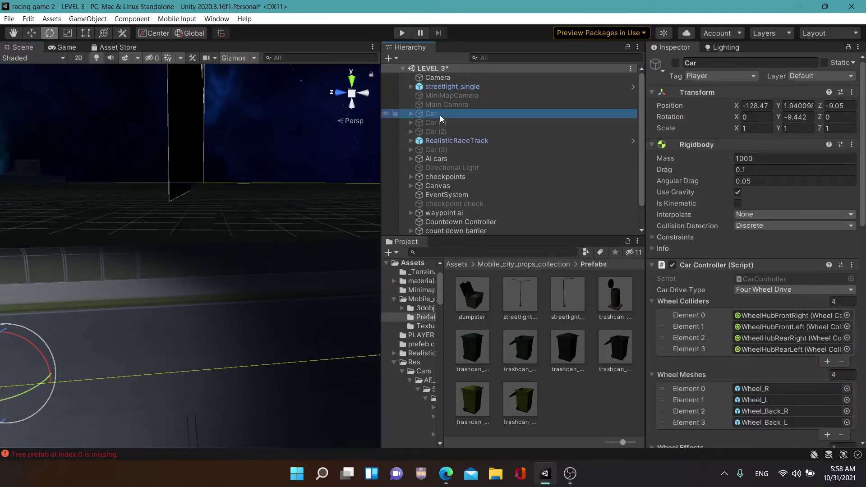
{"action": "left_click", "coordinate": [411, 113]}
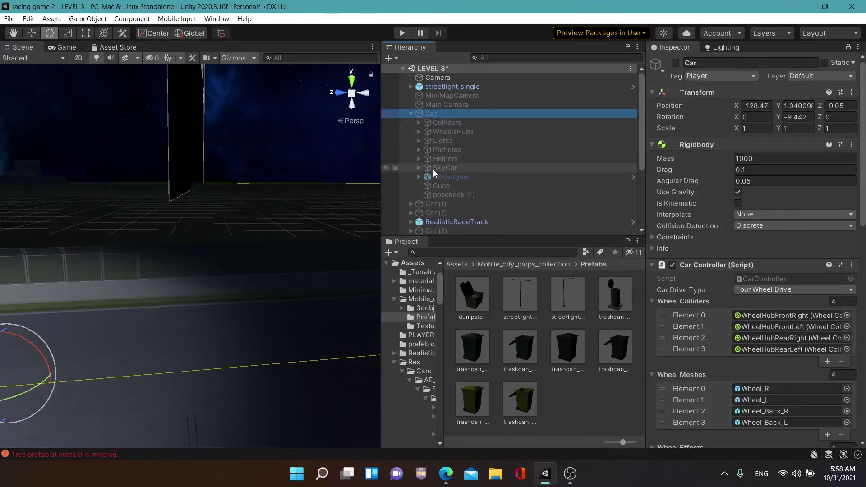
{"action": "left_click", "coordinate": [418, 140]}
{"action": "left_click", "coordinate": [447, 151]}
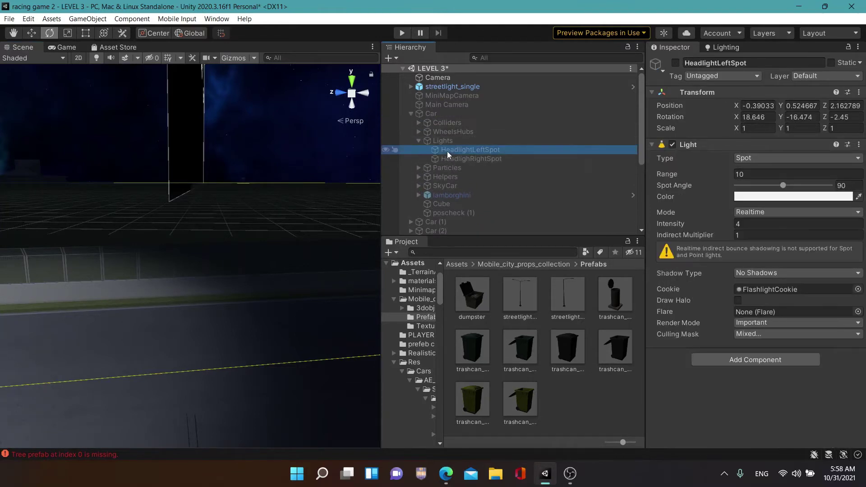
{"action": "left_click", "coordinate": [675, 63]}
{"action": "left_click", "coordinate": [504, 159]}
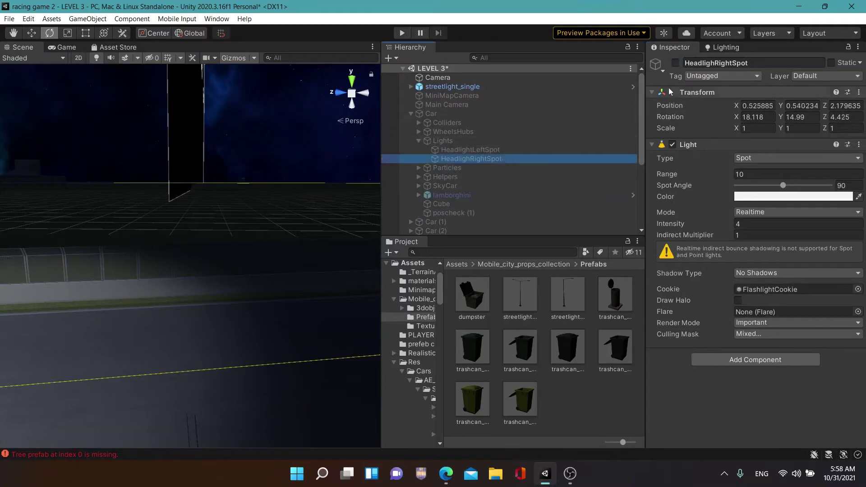
Activate the Car so the yellow car appears, then select HeadlightLeftSpot with the Move tool
{"action": "left_click", "coordinate": [450, 113]}
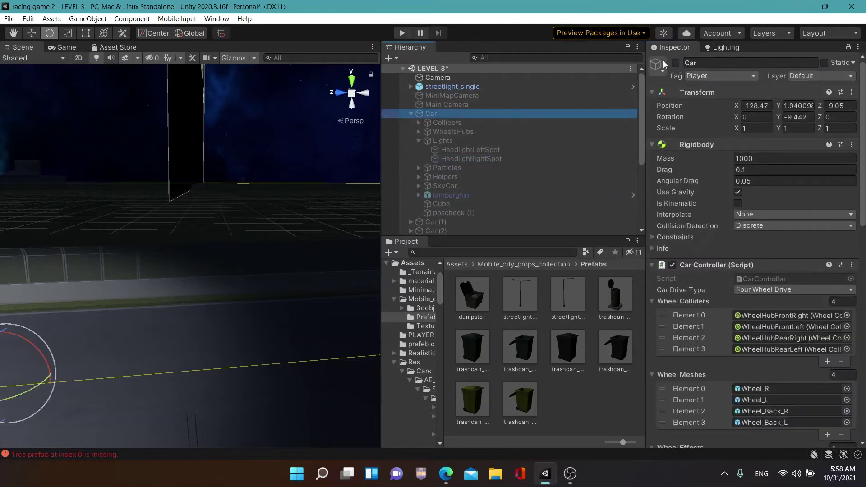
{"action": "left_click", "coordinate": [674, 64]}
{"action": "left_click_drag", "start_coordinate": [253, 315], "coordinate": [216, 320], "text": "alt"}
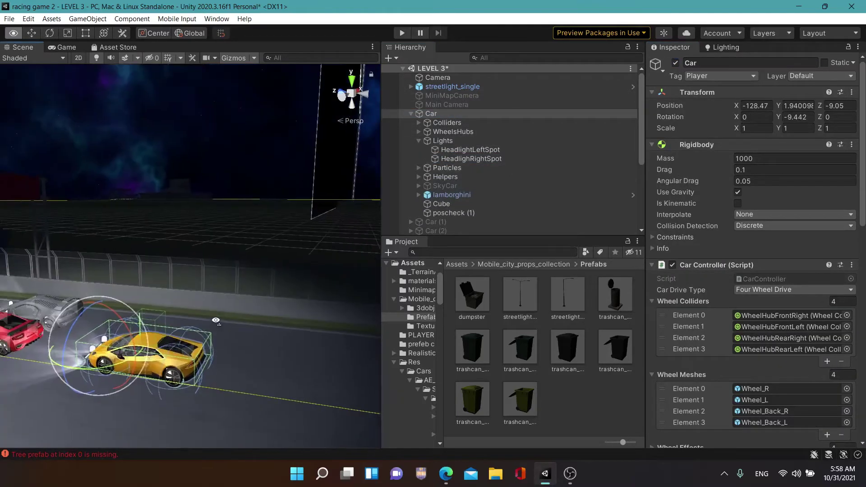
{"action": "key", "text": "Left"}
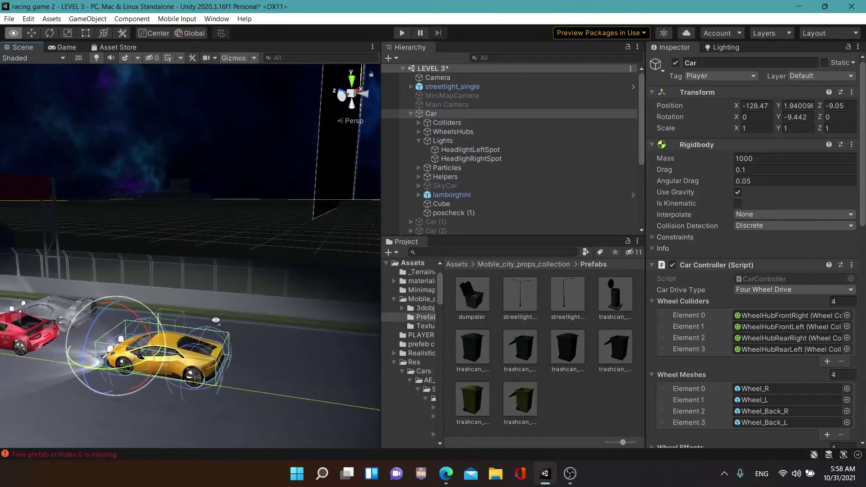
{"action": "left_click_drag", "start_coordinate": [216, 321], "coordinate": [38, 35], "text": "alt"}
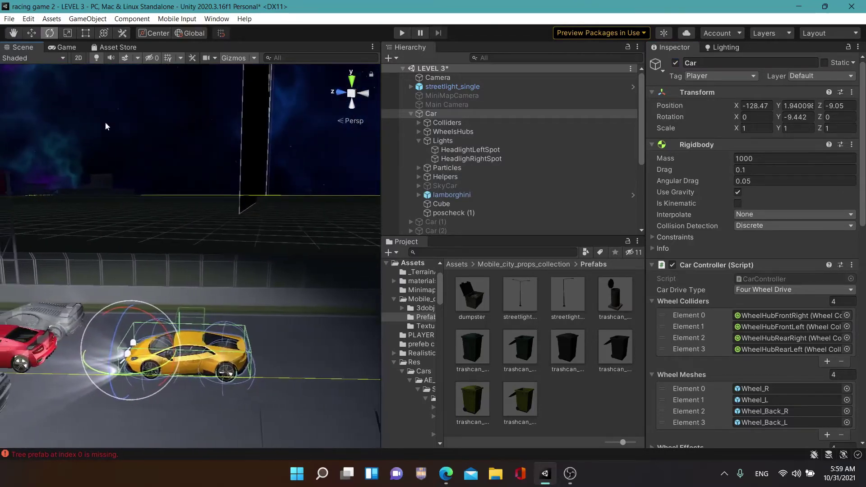
{"action": "left_click", "coordinate": [37, 34]}
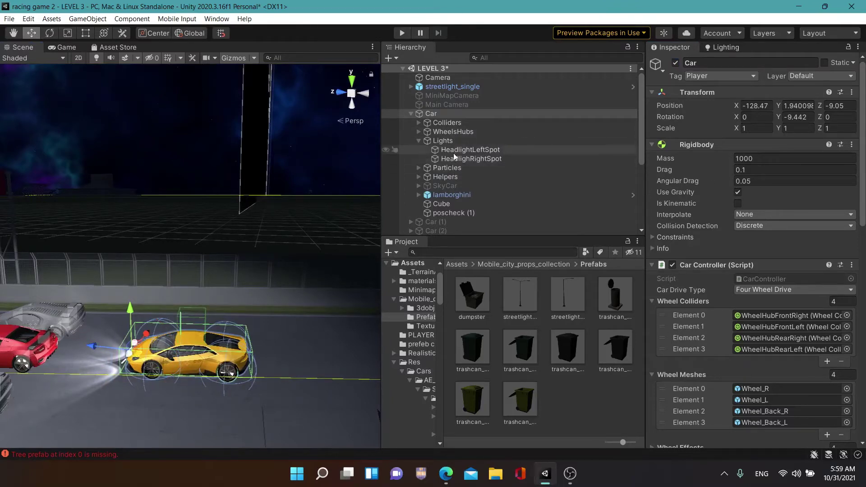
{"action": "left_click", "coordinate": [470, 149]}
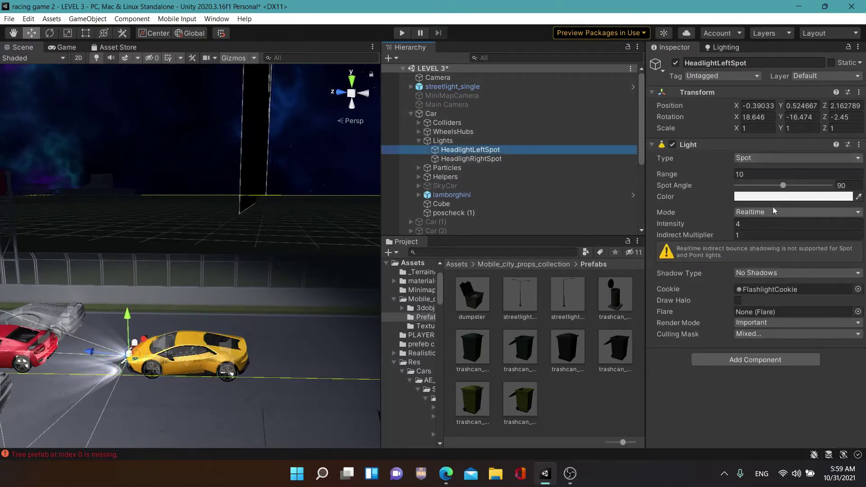
Experiment with the left headlight's spot angle and range values
{"action": "left_click", "coordinate": [783, 187]}
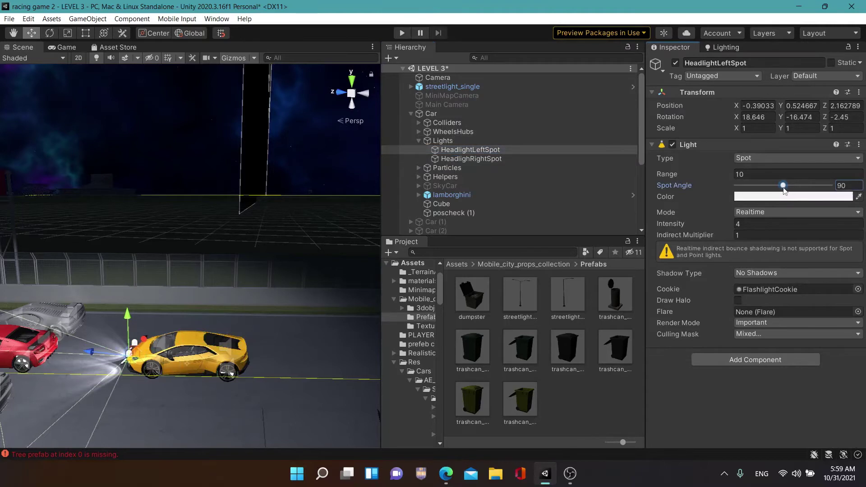
{"action": "left_click_drag", "start_coordinate": [784, 191], "coordinate": [782, 191]}
{"action": "left_click", "coordinate": [752, 175]}
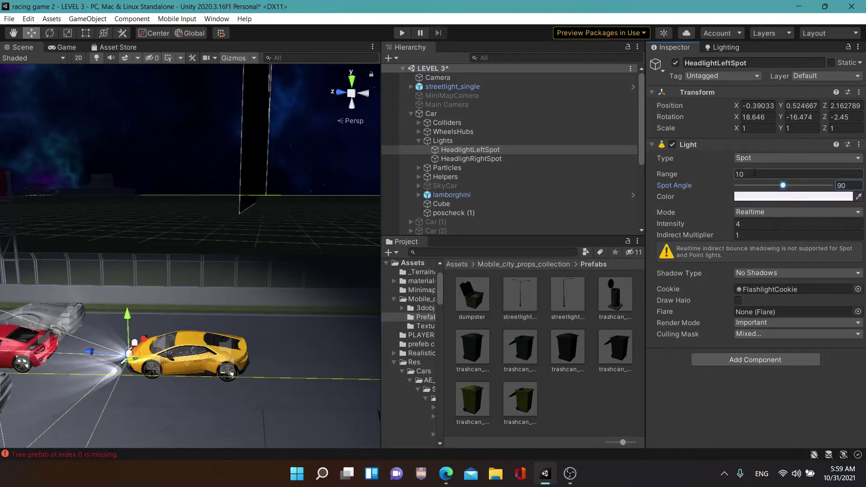
{"action": "left_click", "coordinate": [752, 175]}
{"action": "type", "text": "0"}
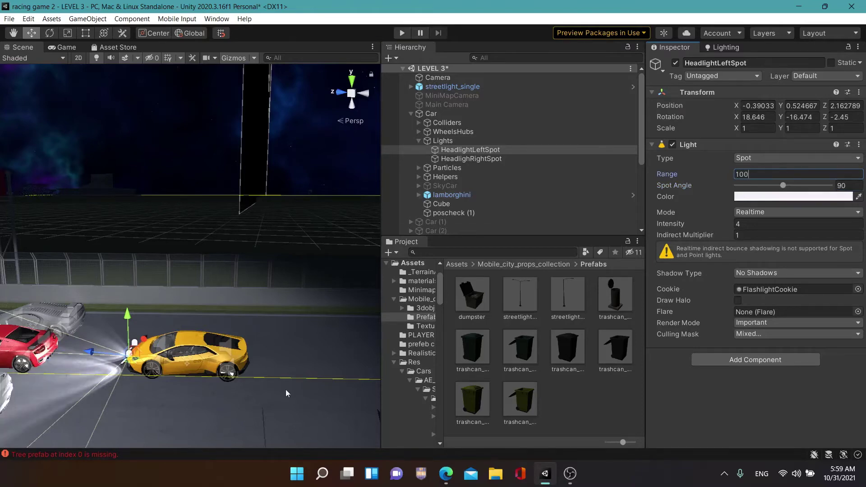
{"action": "mouse_move", "coordinate": [286, 392]}
{"action": "left_mouse_down", "text": "alt"}
{"action": "mouse_move", "coordinate": [170, 394]}
{"action": "mouse_move", "coordinate": [191, 394]}
{"action": "left_mouse_up", "text": "alt"}
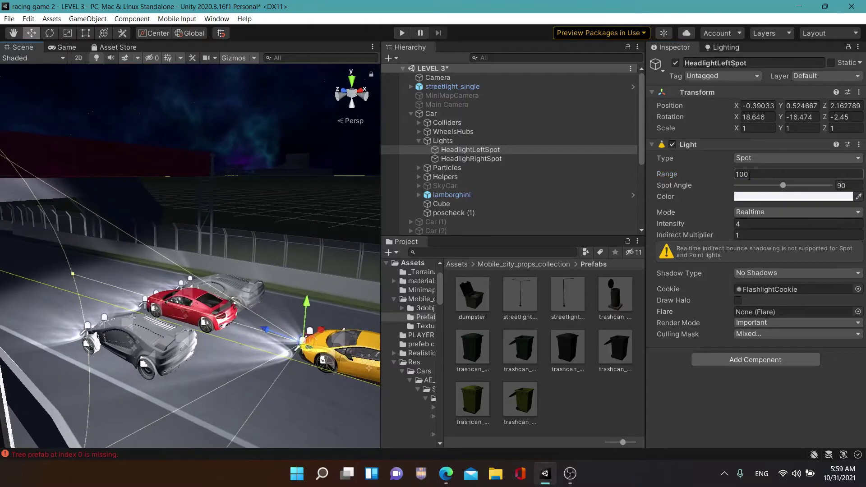
Set the right headlight's range to 100 and its X rotation to 14
{"action": "left_click", "coordinate": [471, 159]}
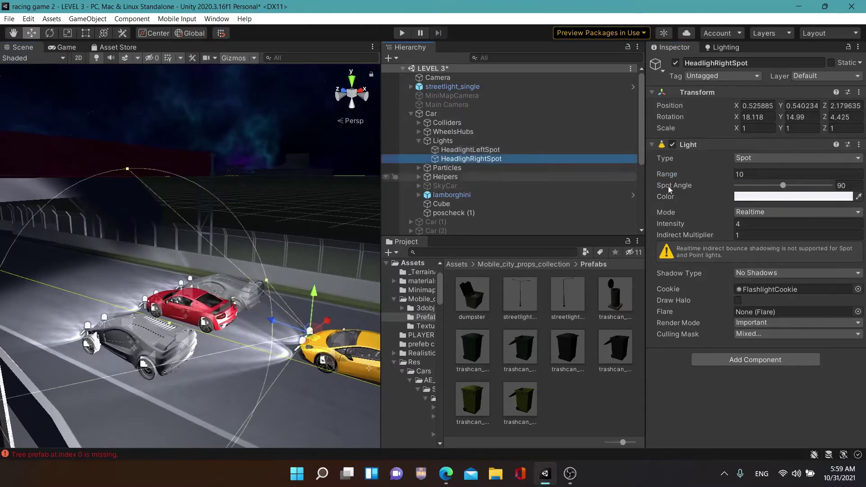
{"action": "left_click", "coordinate": [798, 173]}
{"action": "type", "text": "100"}
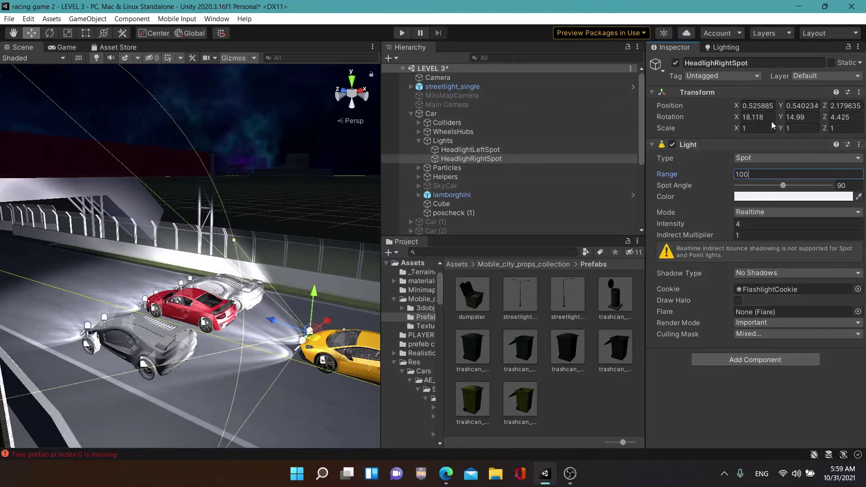
{"action": "double_click", "coordinate": [751, 116]}
{"action": "type", "text": "18.85"}
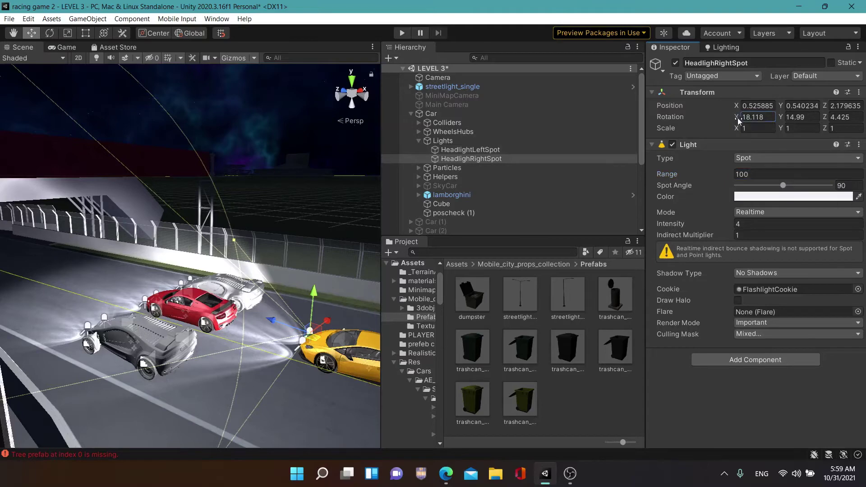
{"action": "key", "text": "Return"}
{"action": "left_click_drag", "start_coordinate": [742, 120], "coordinate": [719, 118]}
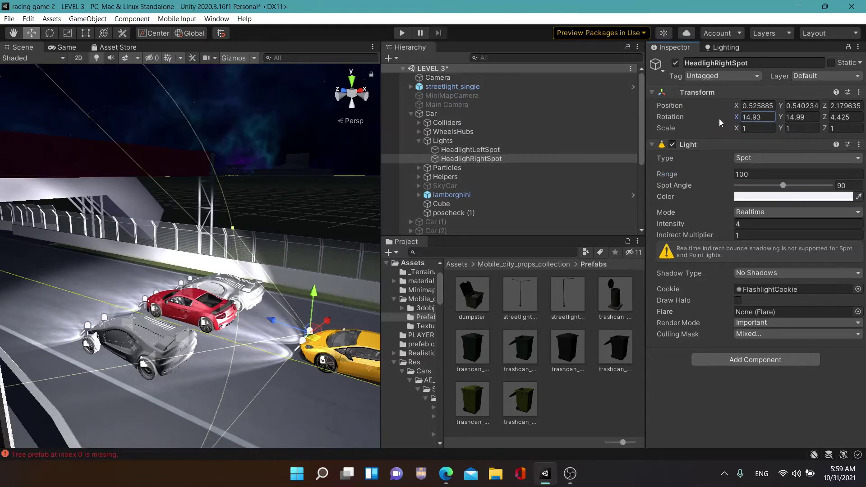
{"action": "left_click", "coordinate": [751, 117]}
{"action": "type", "text": "14"}
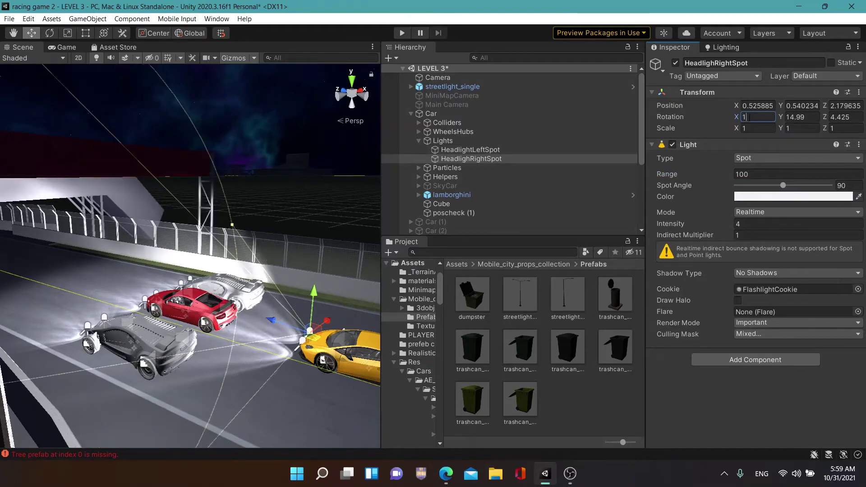
{"action": "left_click", "coordinate": [715, 125]}
Set the left headlight's X rotation to 14 and its range to 200
{"action": "left_click", "coordinate": [477, 149]}
{"action": "left_click", "coordinate": [757, 116]}
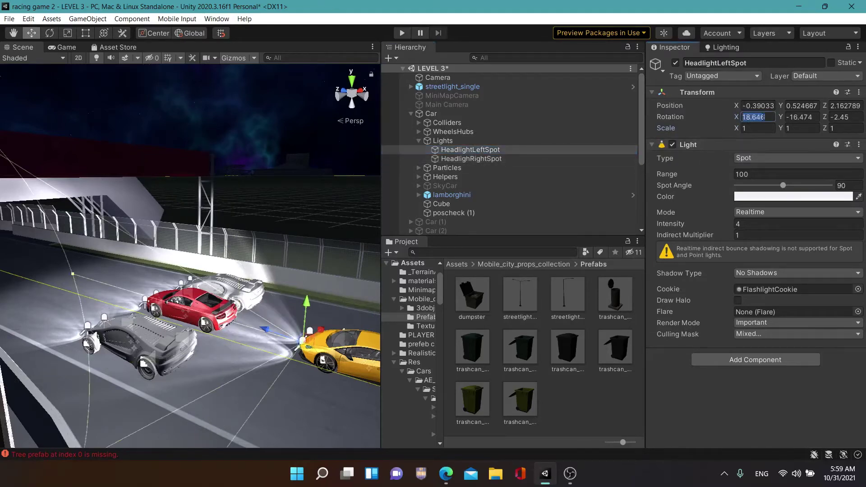
{"action": "type", "text": "14"}
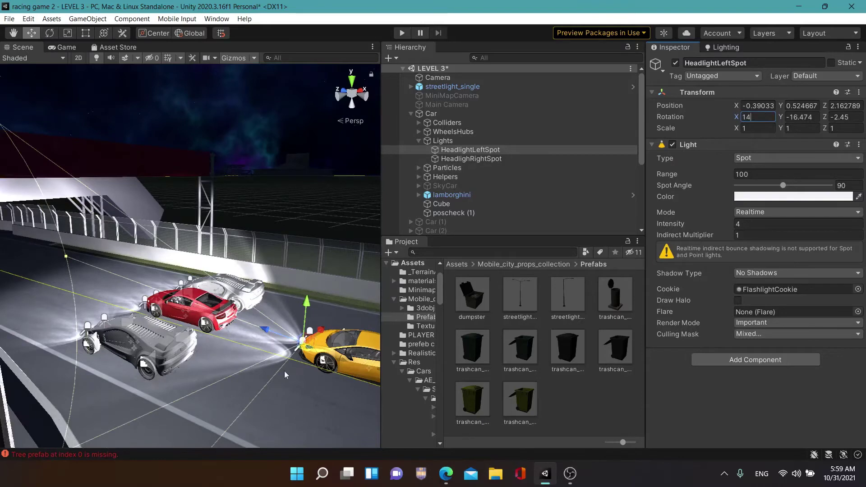
{"action": "mouse_move", "coordinate": [289, 315]}
{"action": "left_mouse_down", "text": "alt"}
{"action": "mouse_move", "coordinate": [208, 363]}
{"action": "mouse_move", "coordinate": [289, 325]}
{"action": "left_mouse_up", "text": "alt"}
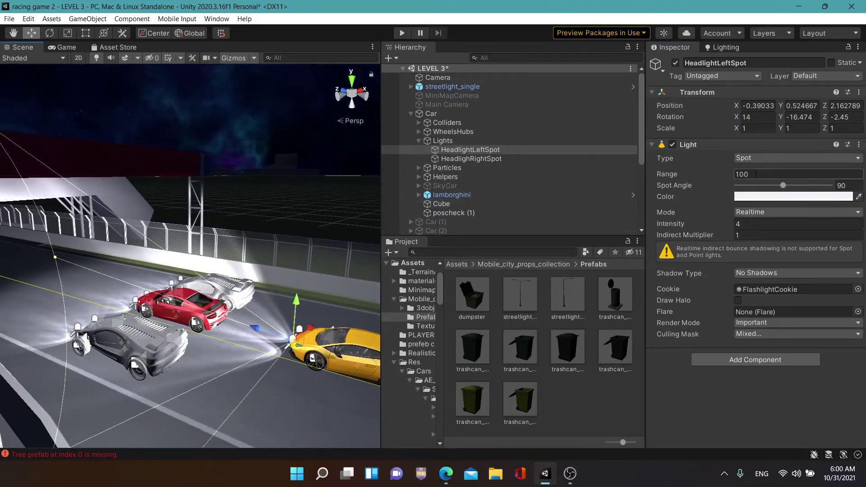
{"action": "left_click", "coordinate": [756, 174]}
{"action": "type", "text": "200"}
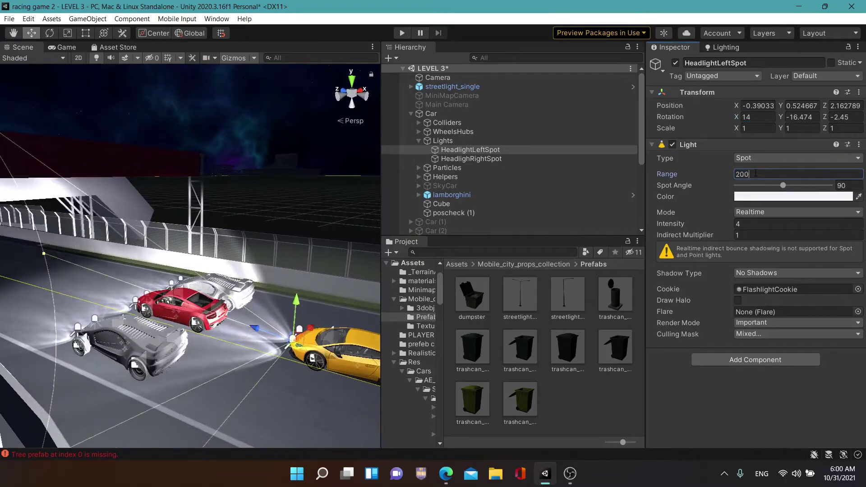
Raise the right headlight's range to 200 as well
{"action": "left_click", "coordinate": [487, 159]}
{"action": "left_click", "coordinate": [751, 175]}
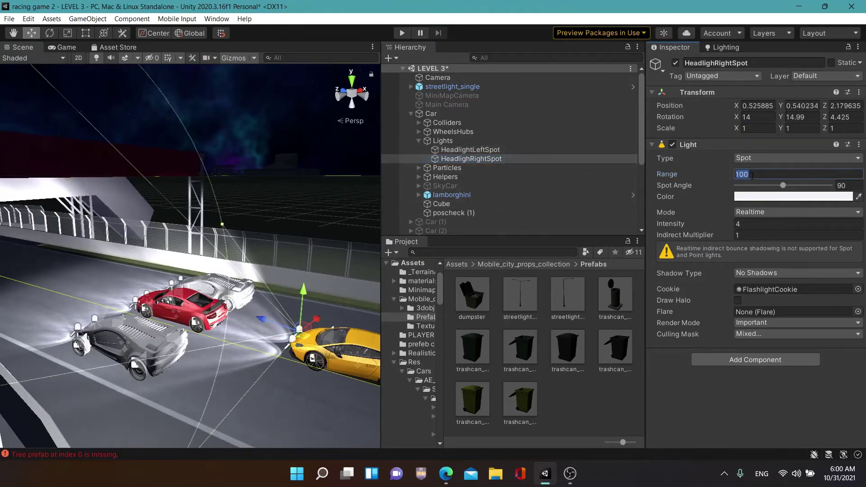
{"action": "type", "text": "200"}
{"action": "mouse_move", "coordinate": [190, 225]}
{"action": "left_mouse_down", "text": "alt"}
{"action": "mouse_move", "coordinate": [151, 208]}
{"action": "mouse_move", "coordinate": [236, 250]}
{"action": "mouse_move", "coordinate": [265, 240]}
{"action": "mouse_move", "coordinate": [248, 237]}
{"action": "left_mouse_up", "text": "alt"}
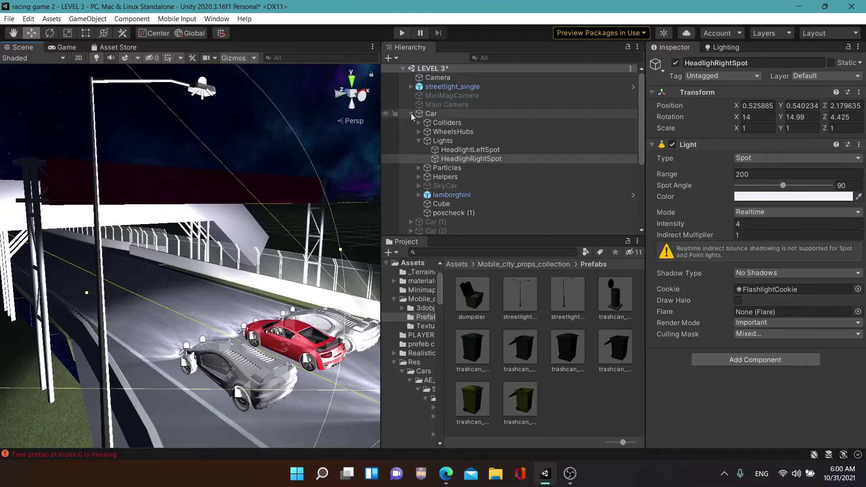
Deactivate Car and activate Car (1), bringing the orange car into view
{"action": "left_click", "coordinate": [476, 112]}
{"action": "left_click", "coordinate": [675, 63]}
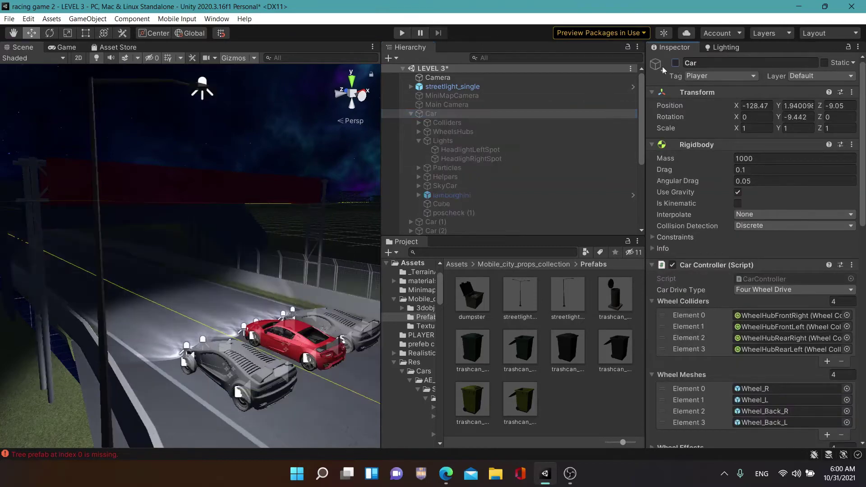
{"action": "left_click", "coordinate": [411, 113]}
{"action": "left_click", "coordinate": [413, 123]}
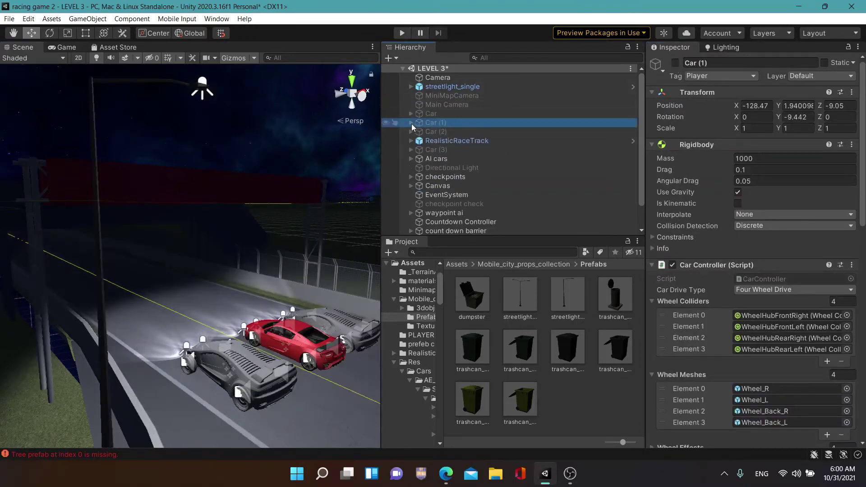
{"action": "left_click", "coordinate": [412, 124]}
{"action": "left_click", "coordinate": [675, 62]}
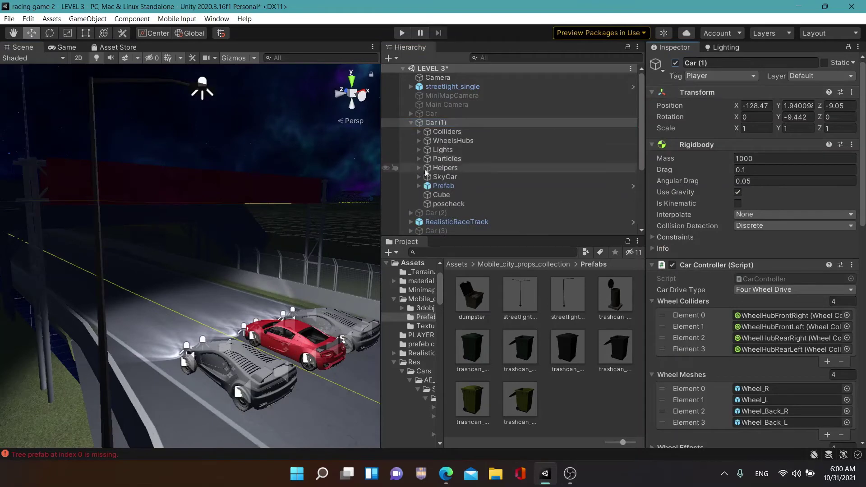
{"action": "left_click_drag", "start_coordinate": [437, 348], "coordinate": [465, 315], "text": "alt"}
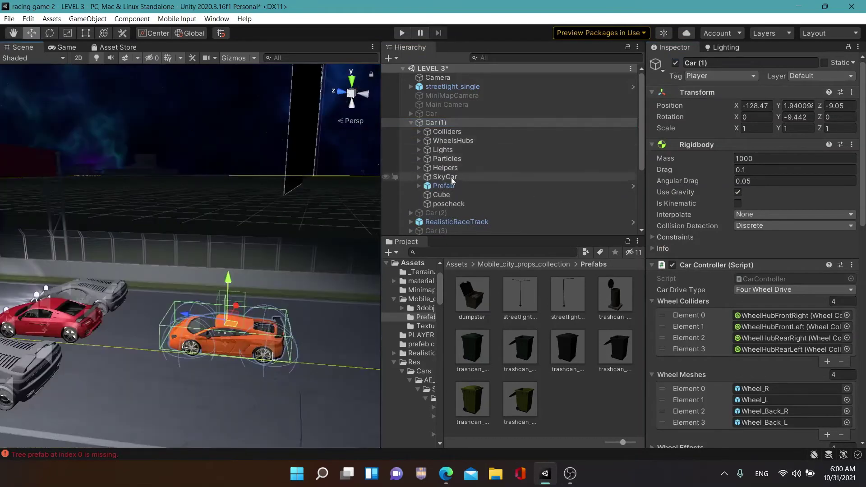
Switch on both of Car (1)'s headlight spotlights
{"action": "left_click", "coordinate": [418, 150]}
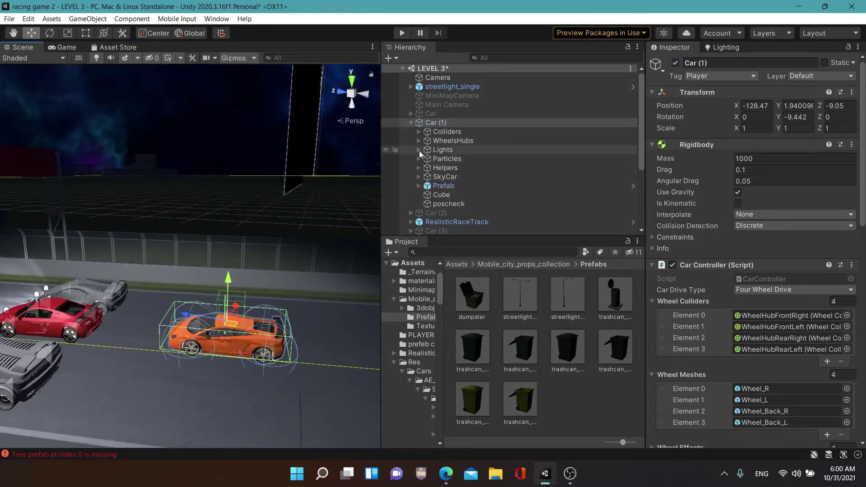
{"action": "left_click", "coordinate": [466, 159]}
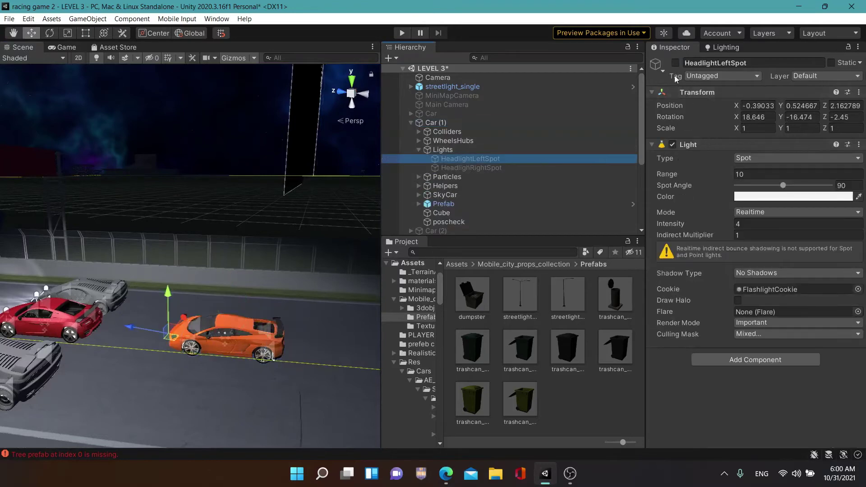
{"action": "left_click", "coordinate": [675, 62]}
{"action": "left_click", "coordinate": [491, 168]}
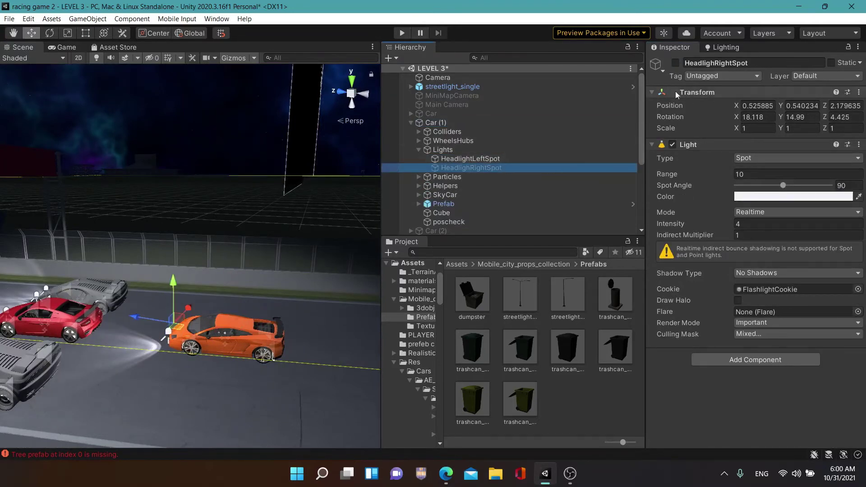
{"action": "left_click", "coordinate": [675, 62]}
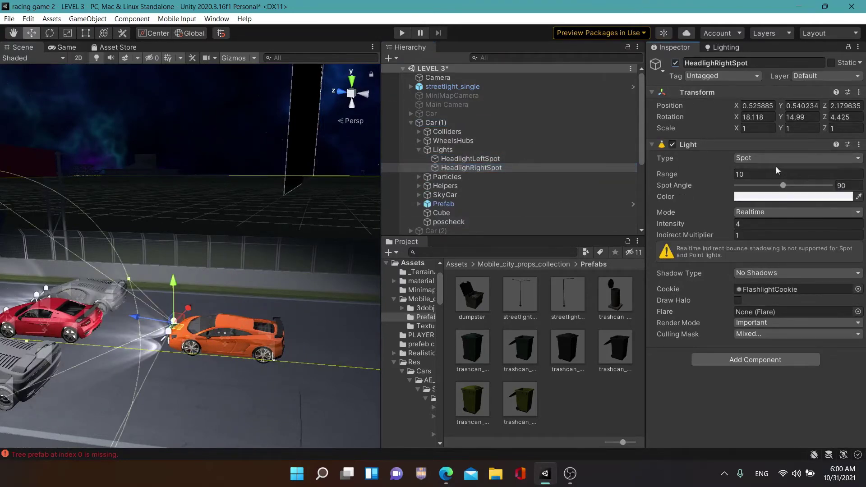
Set Car (1)'s right headlight range to 200 and enter 014 in the left headlight's range
{"action": "left_click", "coordinate": [763, 174]}
{"action": "type", "text": "200"}
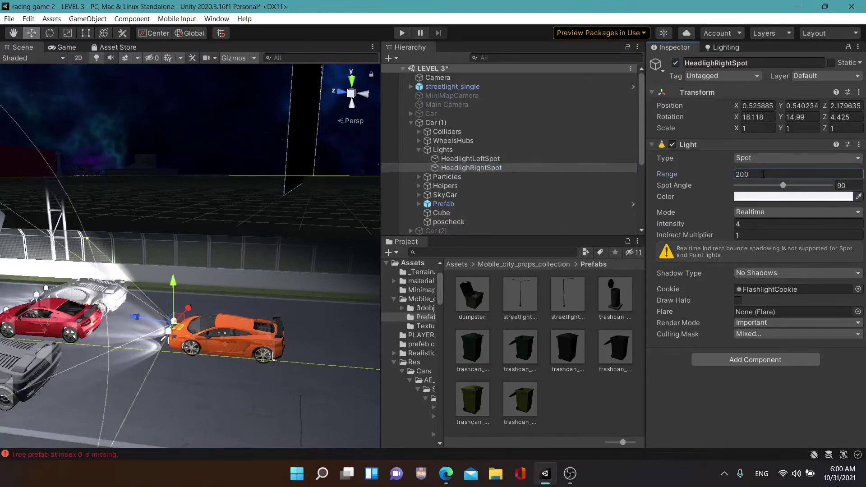
{"action": "left_click", "coordinate": [470, 158]}
{"action": "left_click", "coordinate": [747, 174]}
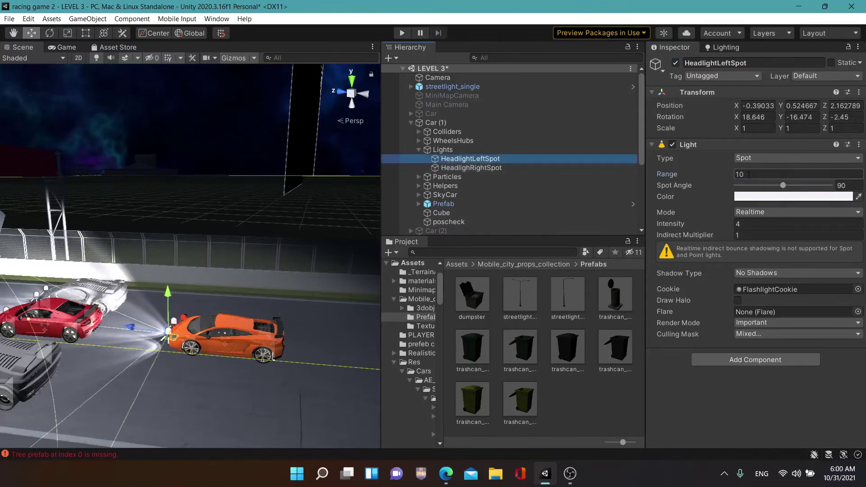
{"action": "type", "text": "00"}
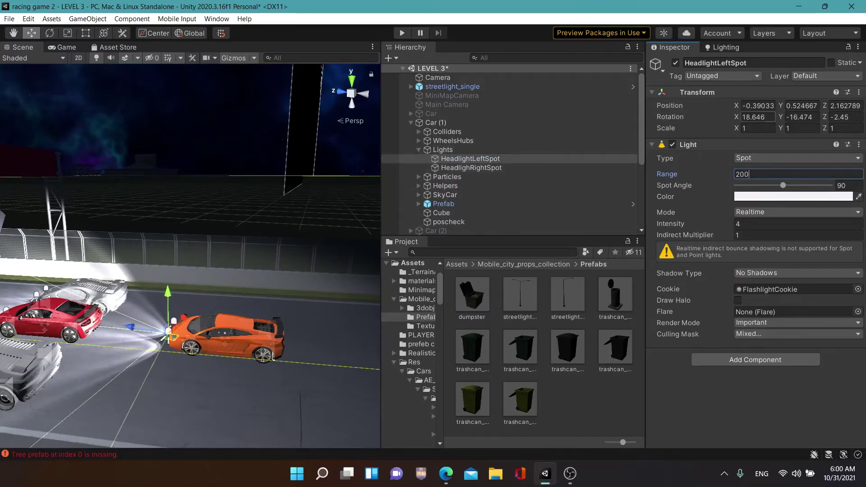
{"action": "type", "text": "14"}
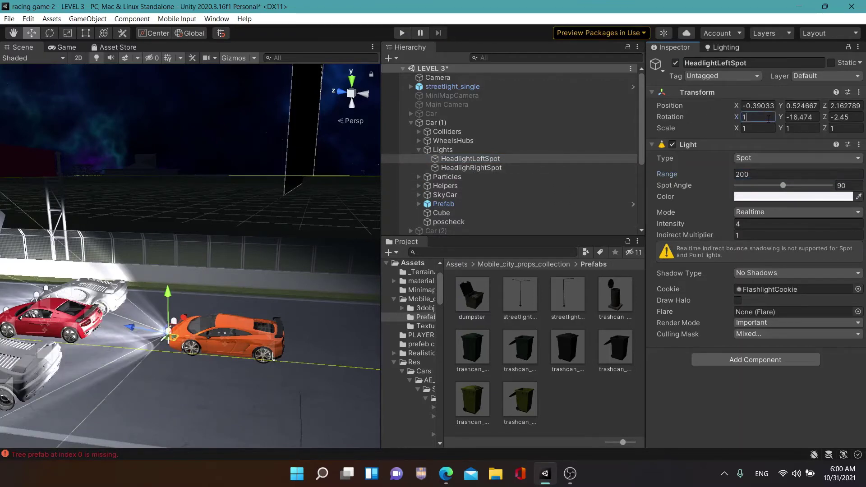
Tilt Car (1)'s right headlight down to X rotation 14
{"action": "left_click", "coordinate": [543, 167]}
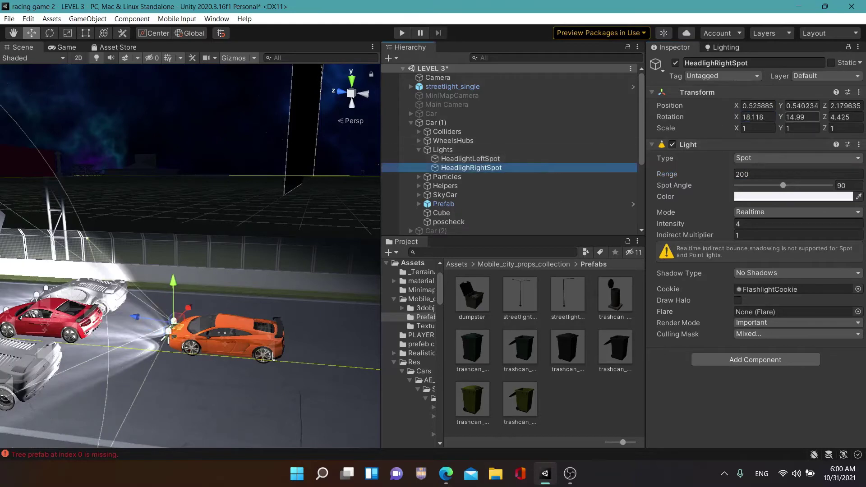
{"action": "left_click", "coordinate": [757, 117]}
{"action": "type", "text": "14"}
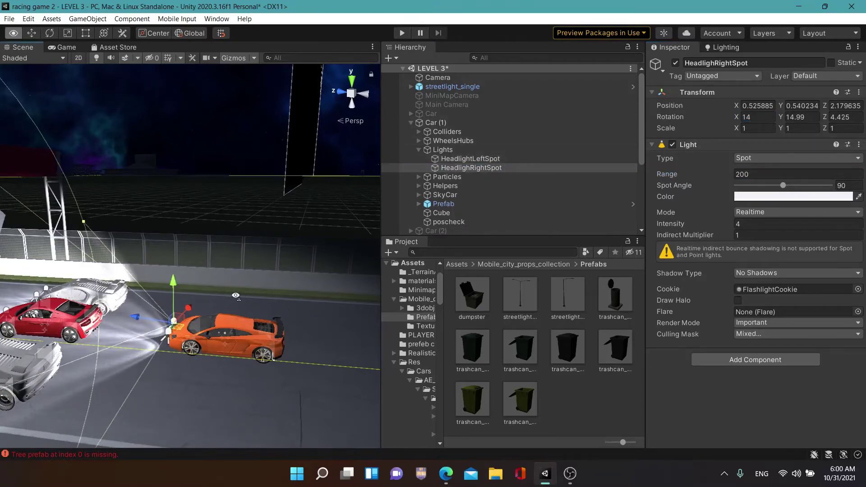
{"action": "left_click_drag", "start_coordinate": [252, 311], "coordinate": [293, 307], "text": "alt"}
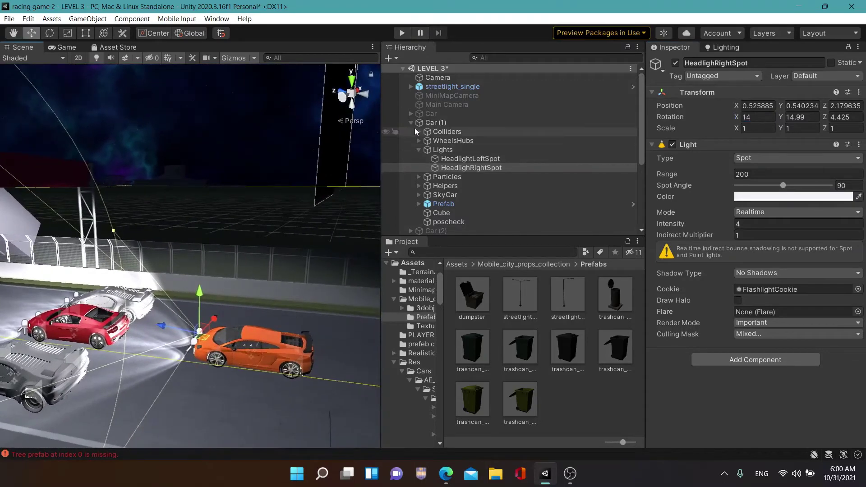
{"action": "left_click", "coordinate": [411, 123]}
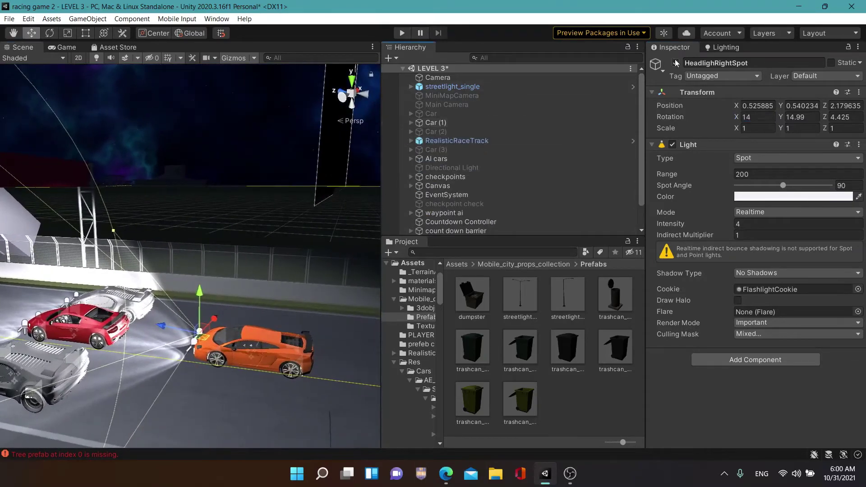
Deactivate Car (1) and activate Car (2) so the white car appears
{"action": "left_click", "coordinate": [455, 123]}
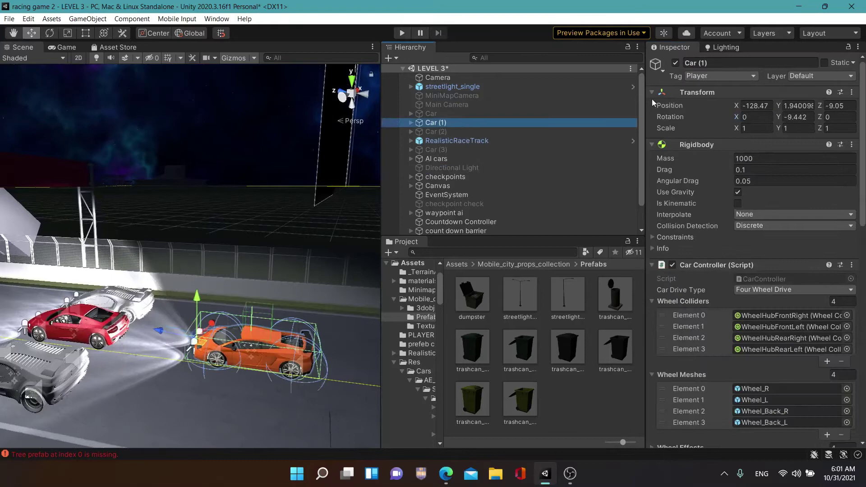
{"action": "left_click", "coordinate": [674, 64]}
{"action": "left_click", "coordinate": [455, 131]}
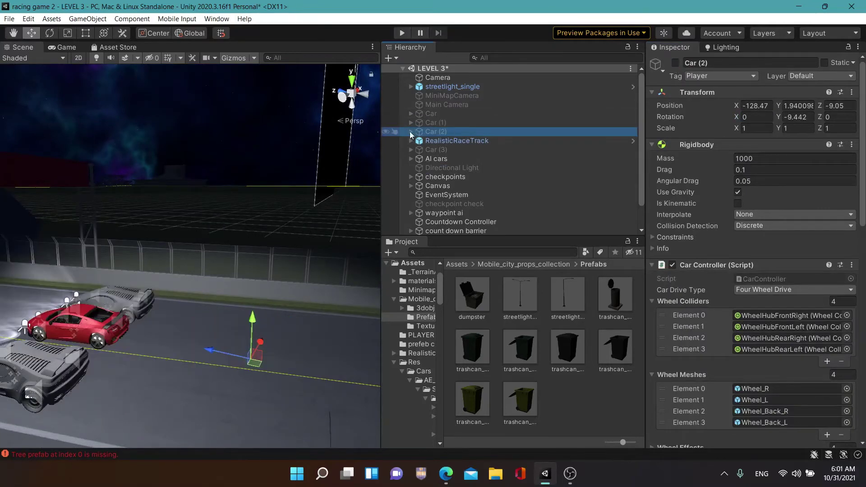
{"action": "left_click", "coordinate": [409, 131]}
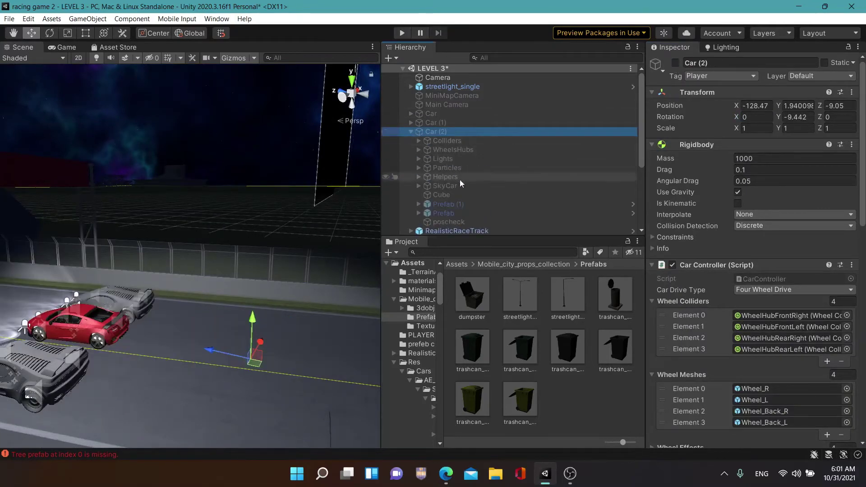
{"action": "left_click", "coordinate": [676, 63]}
{"action": "left_click_drag", "start_coordinate": [640, 104], "coordinate": [640, 123]}
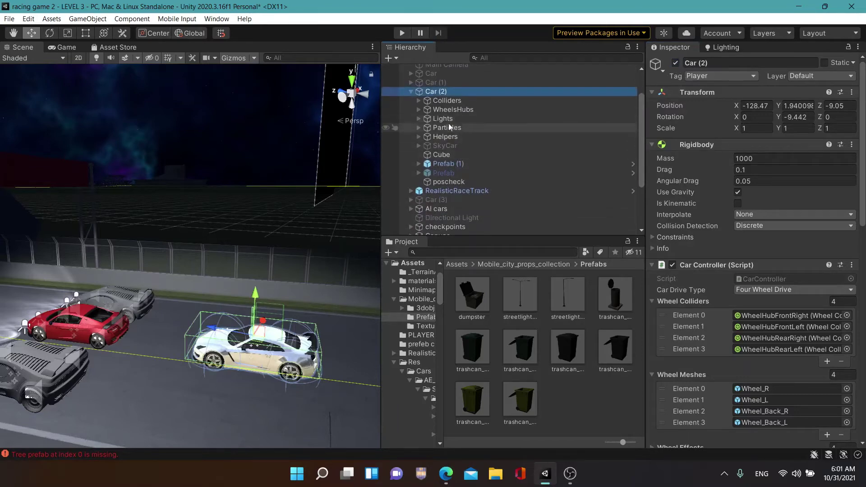
Switch on both Car (2) headlight spotlights and set each range to 200
{"action": "left_click", "coordinate": [420, 121]}
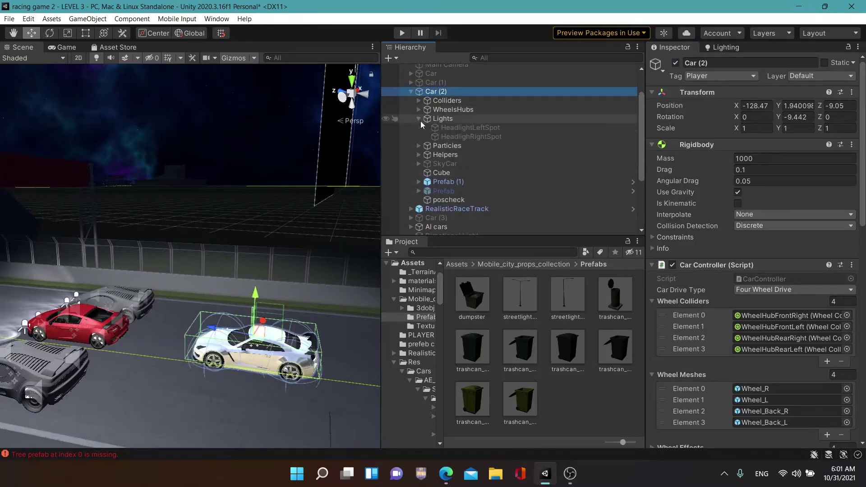
{"action": "left_click", "coordinate": [447, 127]}
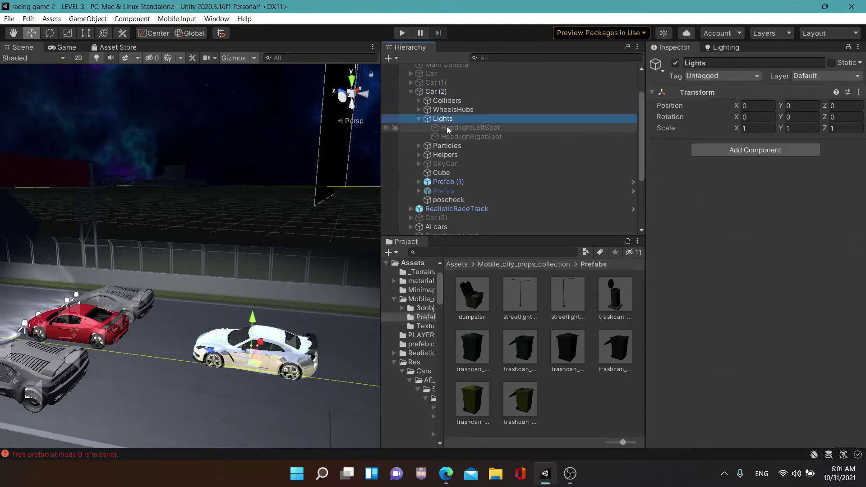
{"action": "left_click", "coordinate": [675, 63]}
{"action": "left_click", "coordinate": [517, 136]}
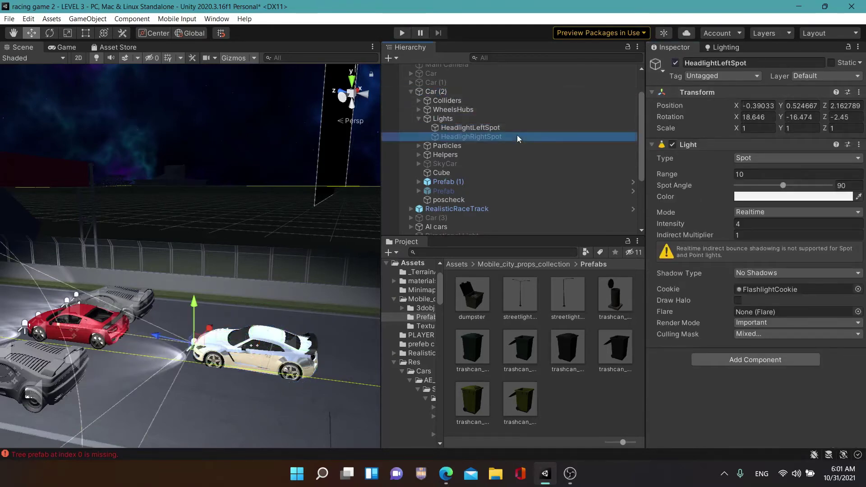
{"action": "left_click", "coordinate": [676, 63]}
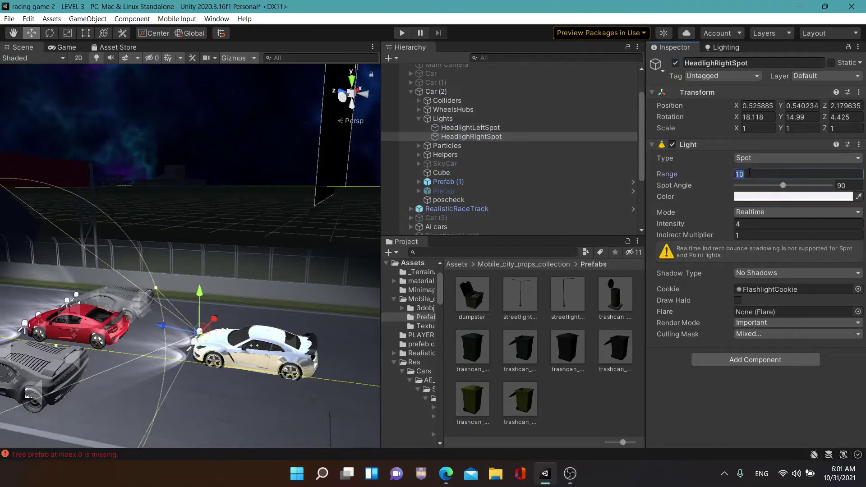
{"action": "type", "text": "200"}
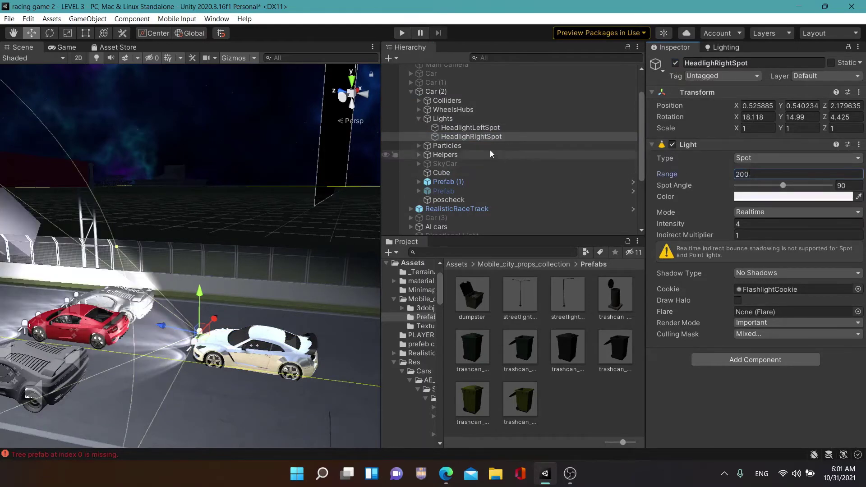
{"action": "left_click", "coordinate": [483, 130]}
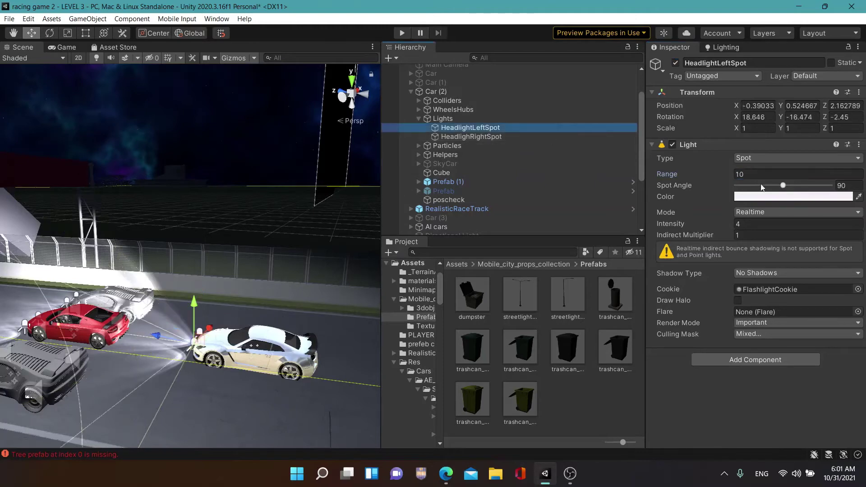
{"action": "type", "text": "200"}
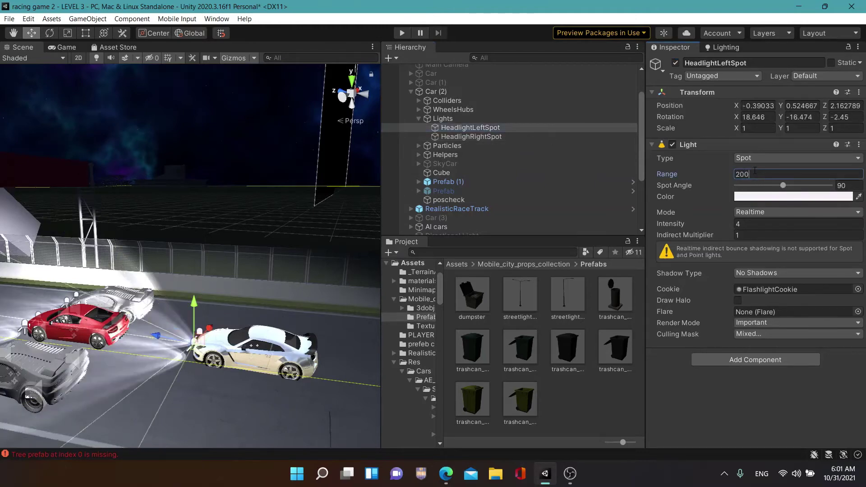
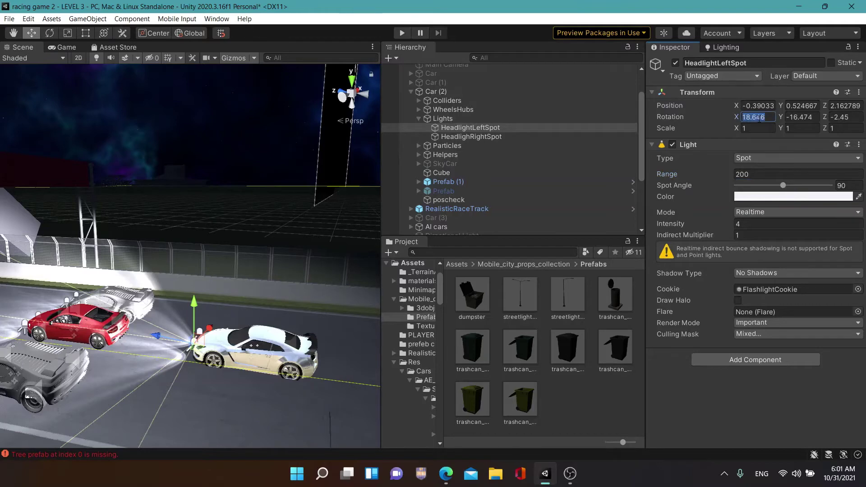
Set X rotation to 14 on both of Car (2)'s headlight spots
{"action": "type", "text": "14"}
{"action": "left_click", "coordinate": [531, 135]}
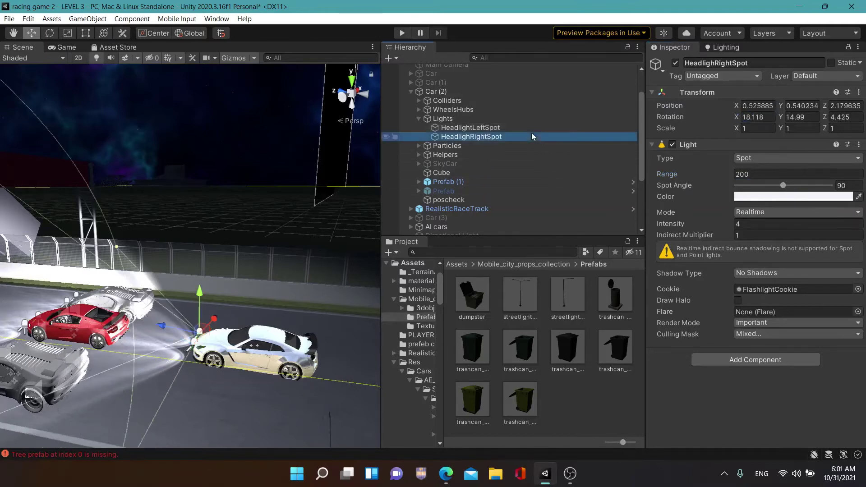
{"action": "left_click", "coordinate": [757, 118]}
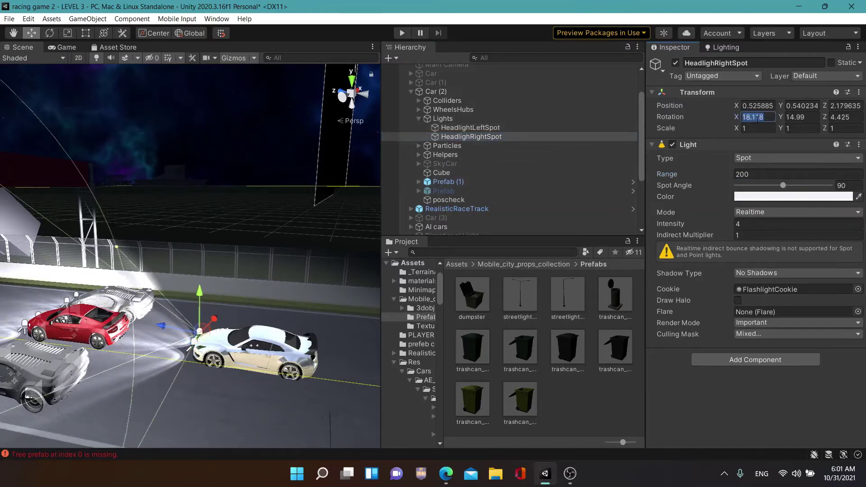
{"action": "type", "text": "14"}
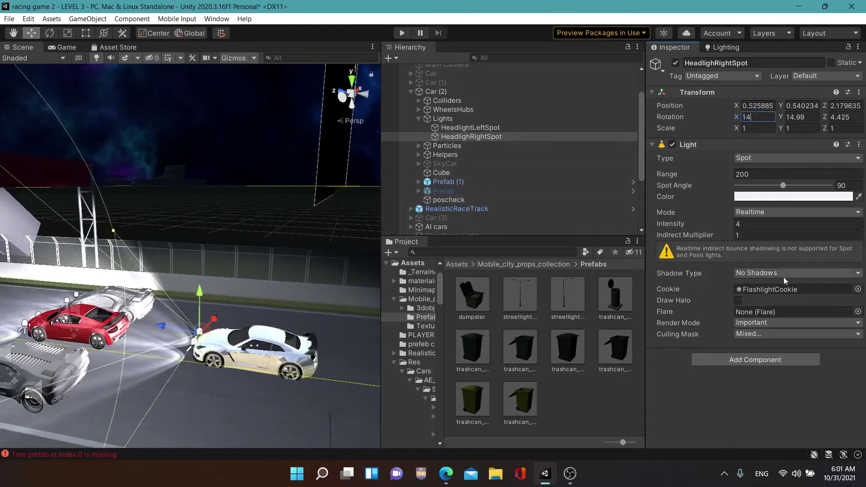
Give Car (2)'s HeadlighRightSpot soft shadows
{"action": "left_click", "coordinate": [783, 273]}
{"action": "left_click", "coordinate": [779, 310]}
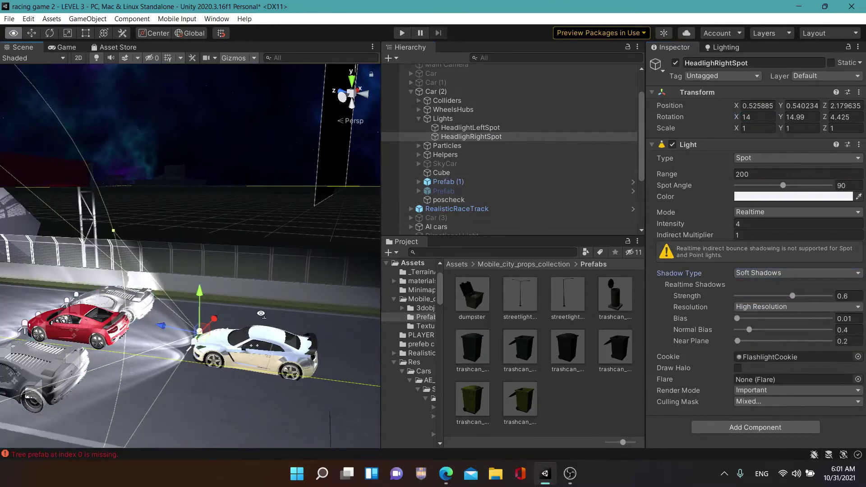
{"action": "mouse_move", "coordinate": [326, 327]}
{"action": "left_mouse_down", "text": "alt"}
{"action": "mouse_move", "coordinate": [211, 309]}
{"action": "mouse_move", "coordinate": [303, 321]}
{"action": "left_mouse_up", "text": "alt"}
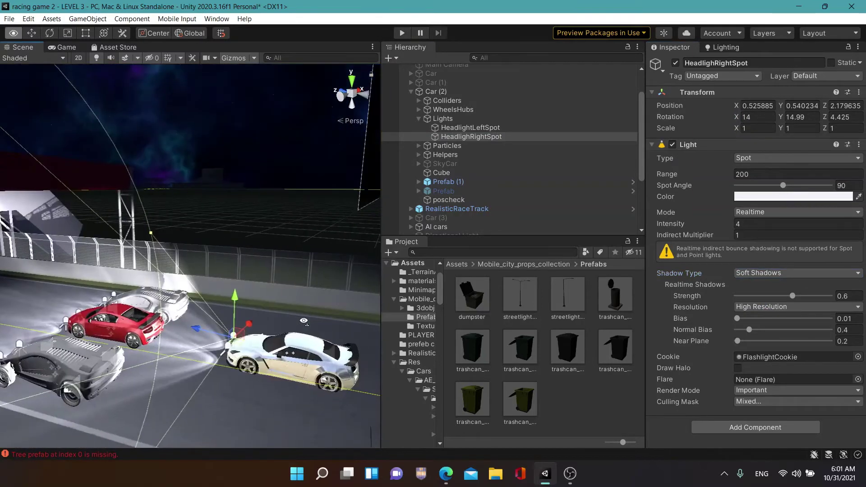
{"action": "left_click", "coordinate": [410, 82]}
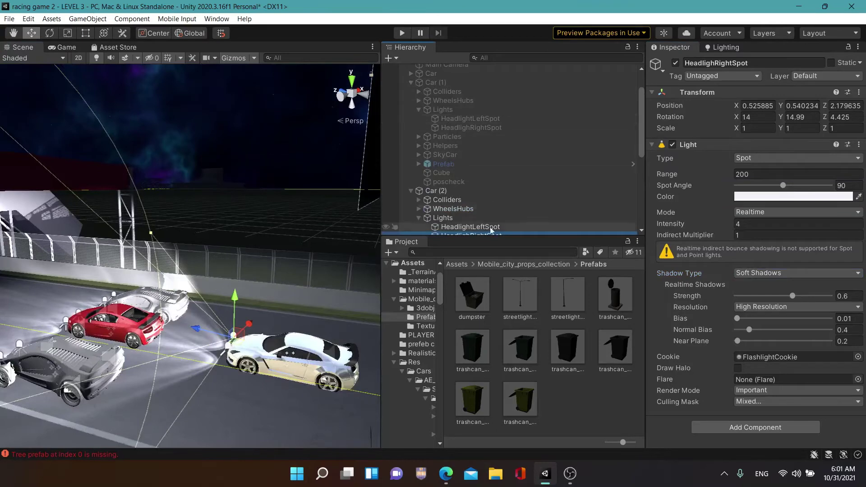
Give Car (2)'s HeadlightLeftSpot soft shadows
{"action": "left_click", "coordinate": [618, 228]}
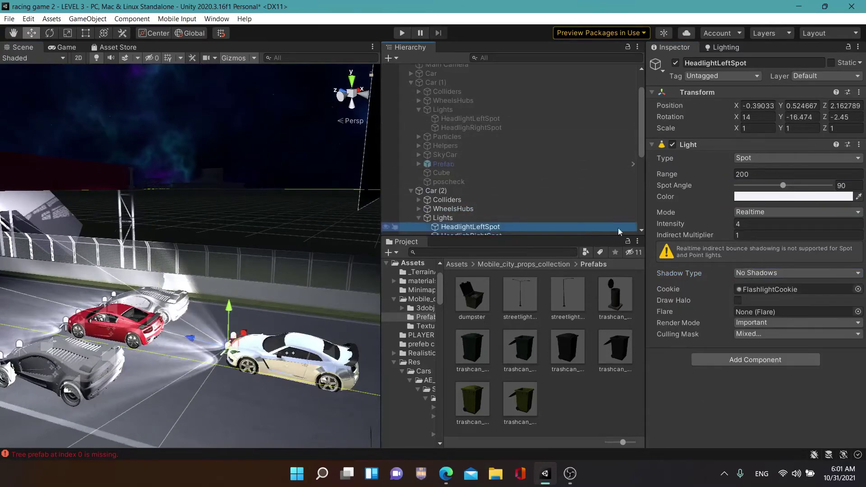
{"action": "left_click", "coordinate": [776, 275]}
{"action": "left_click", "coordinate": [778, 306]}
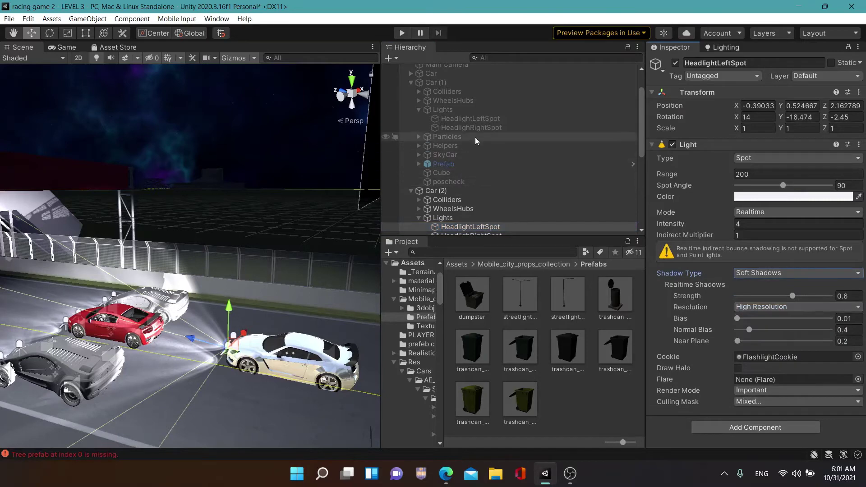
{"action": "left_click", "coordinate": [411, 191]}
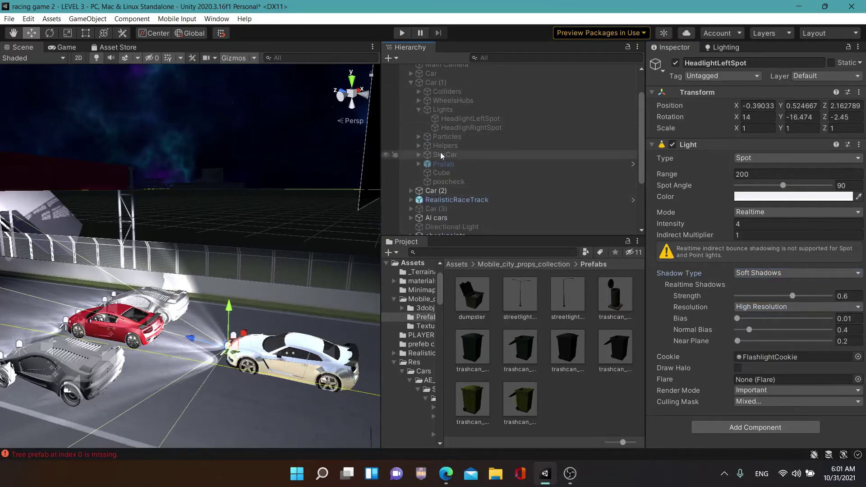
Set Shadow Type to Soft Shadows on both of Car (1)'s headlight spots
{"action": "left_click", "coordinate": [451, 119]}
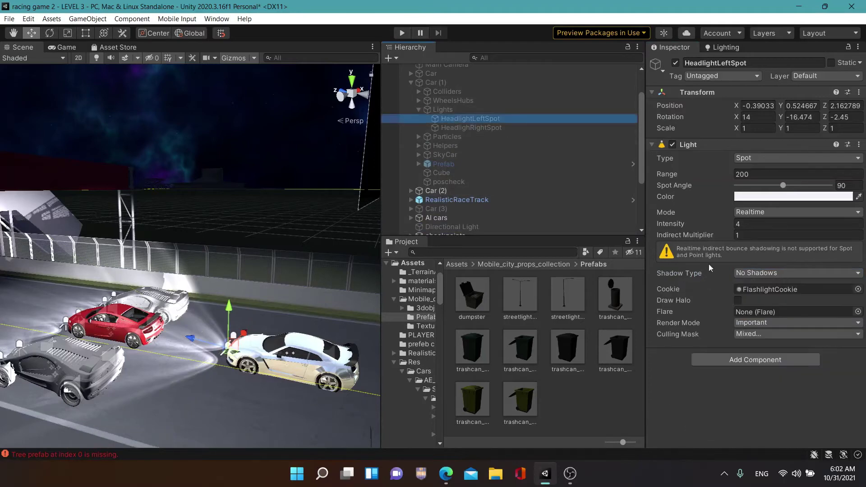
{"action": "left_click", "coordinate": [776, 273]}
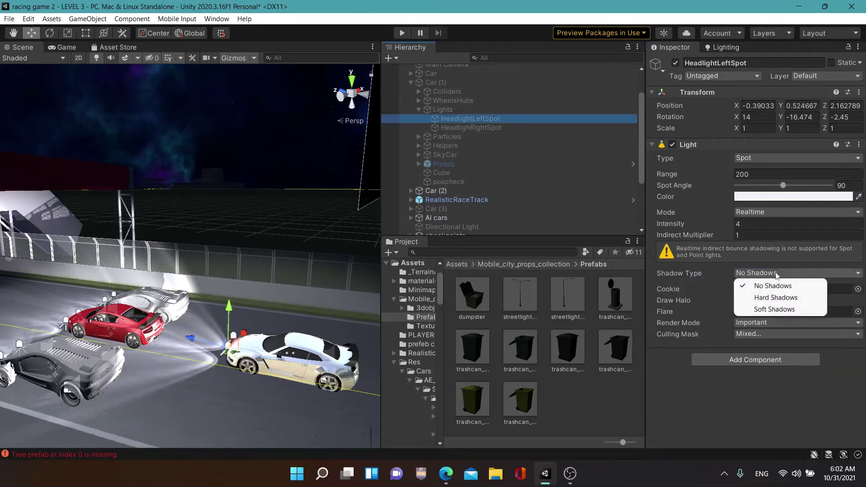
{"action": "left_click", "coordinate": [774, 310]}
{"action": "left_click", "coordinate": [493, 128]}
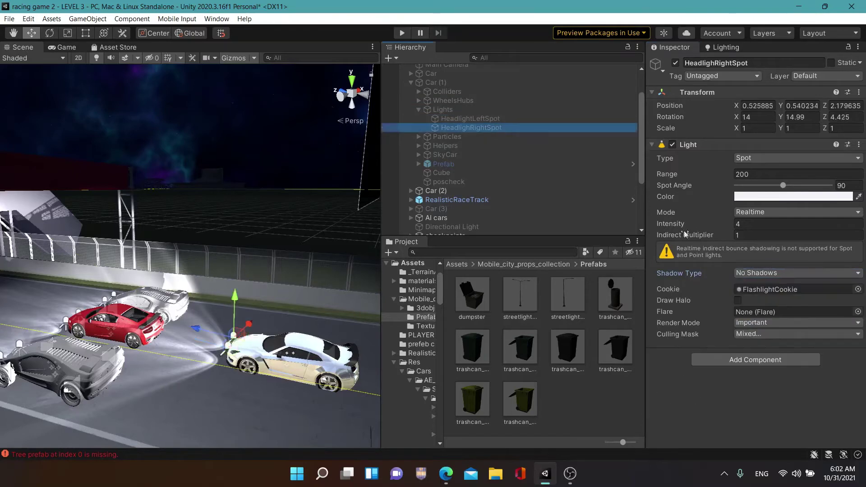
{"action": "left_click", "coordinate": [773, 272]}
{"action": "left_click", "coordinate": [775, 309]}
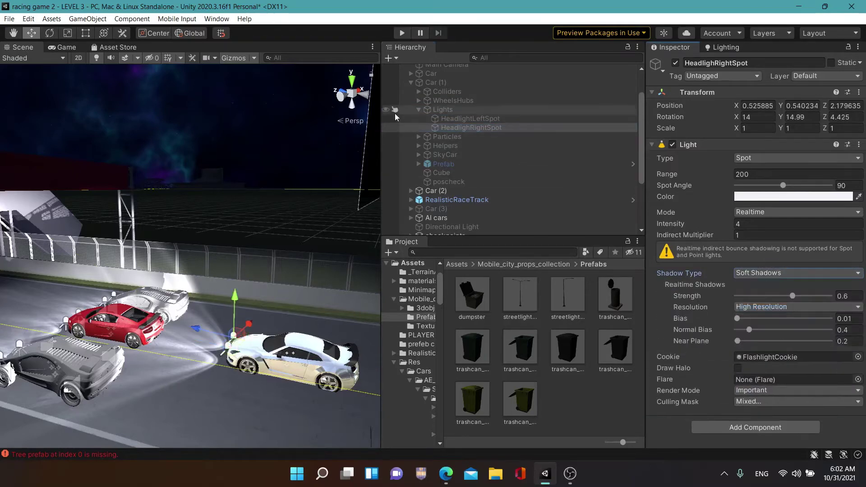
Set Shadow Type to Soft Shadows on Car's left and right headlight spots
{"action": "left_click", "coordinate": [410, 83]}
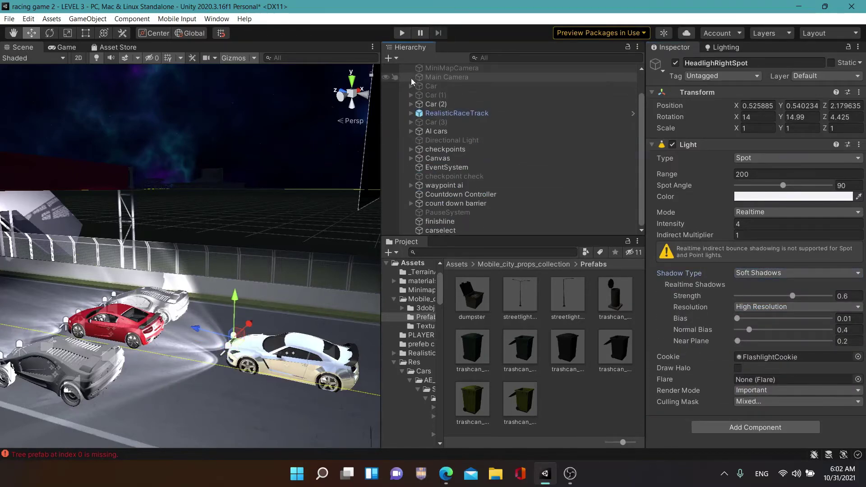
{"action": "left_click", "coordinate": [411, 85]}
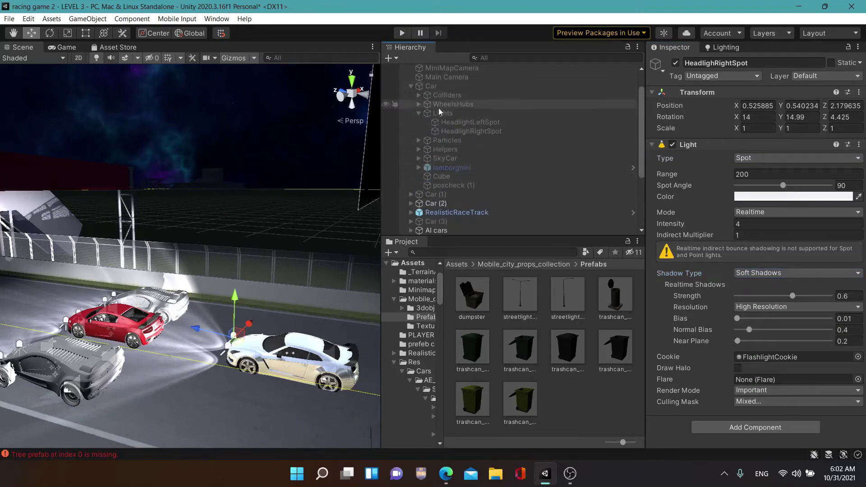
{"action": "left_click", "coordinate": [449, 122]}
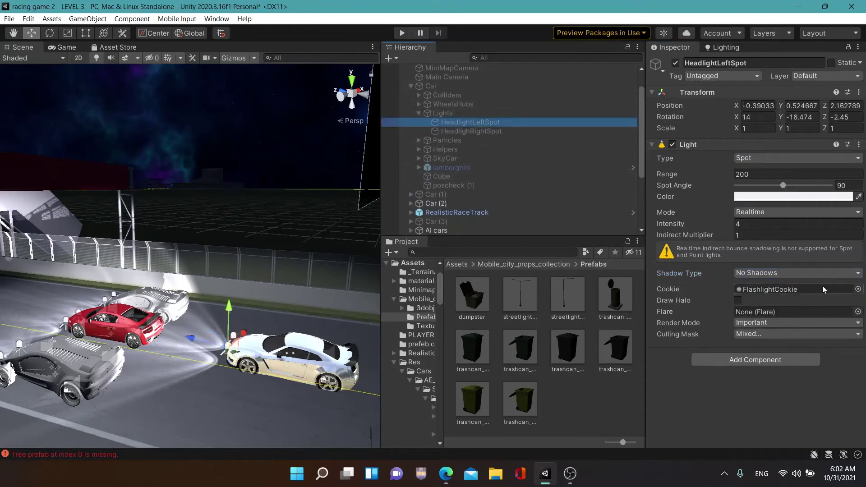
{"action": "left_click", "coordinate": [786, 276]}
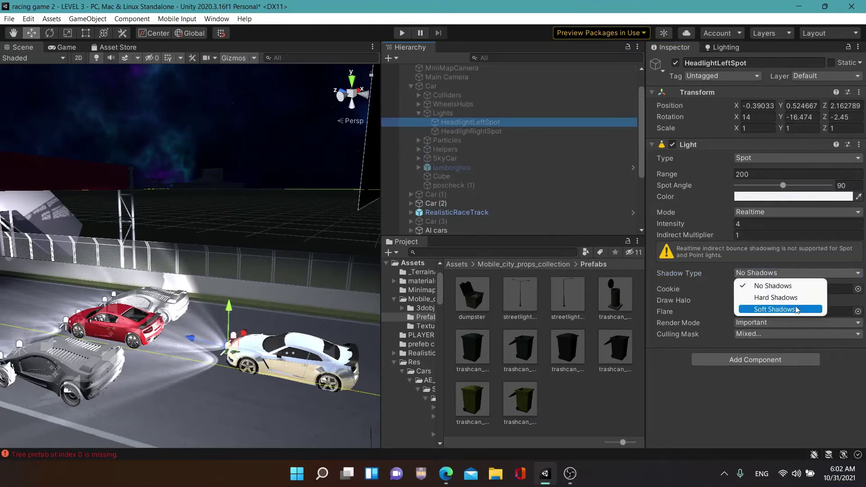
{"action": "left_click", "coordinate": [797, 306]}
{"action": "left_click", "coordinate": [516, 132]}
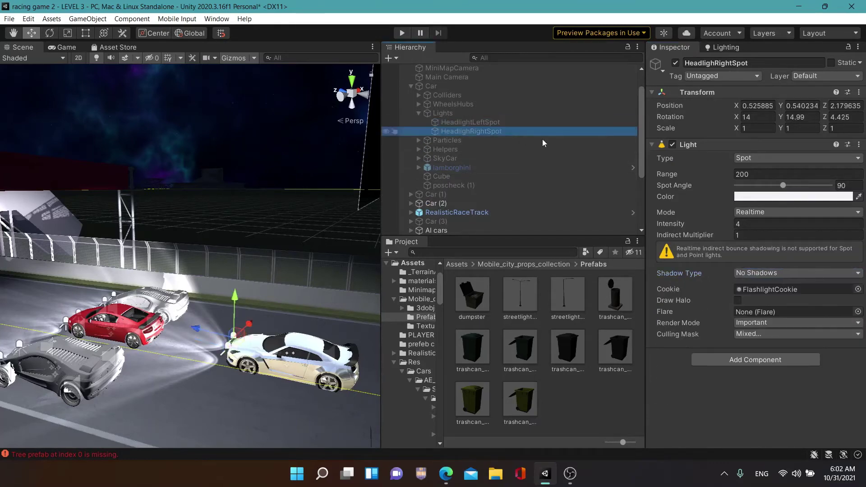
{"action": "left_click", "coordinate": [789, 272]}
{"action": "left_click", "coordinate": [788, 309]}
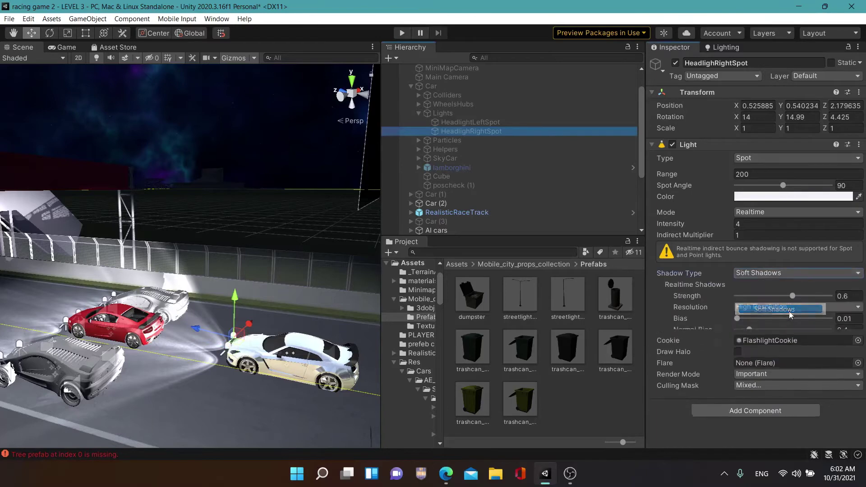
{"action": "left_click", "coordinate": [410, 86]}
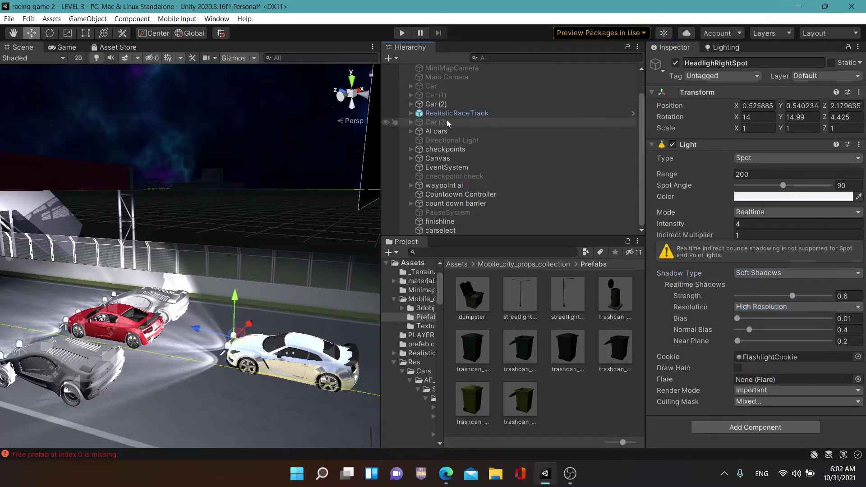
Move Car (3) above RealisticRaceTrack, deactivate Car (2) and activate Car (3)
{"action": "left_click", "coordinate": [443, 104]}
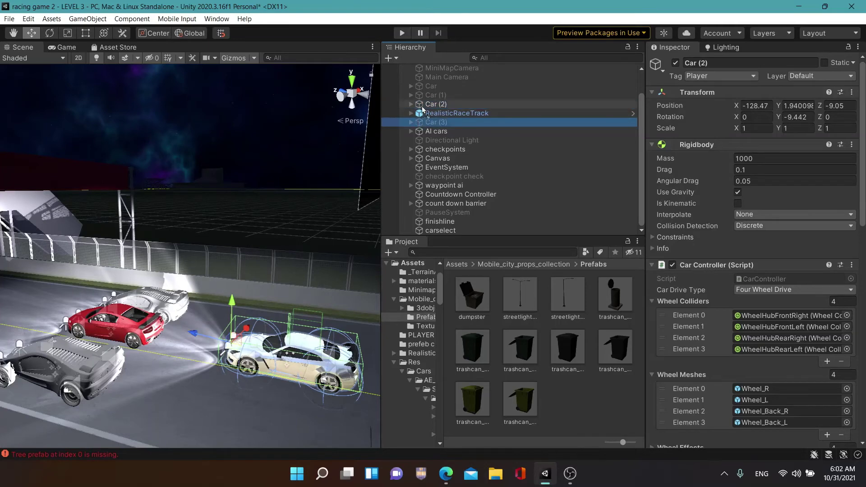
{"action": "left_click_drag", "start_coordinate": [415, 121], "coordinate": [445, 109]}
{"action": "left_click", "coordinate": [446, 104]}
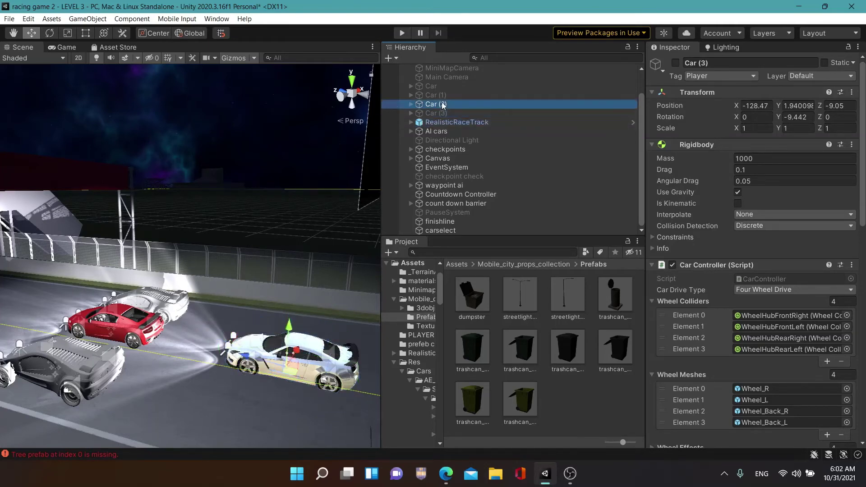
{"action": "left_click", "coordinate": [675, 64]}
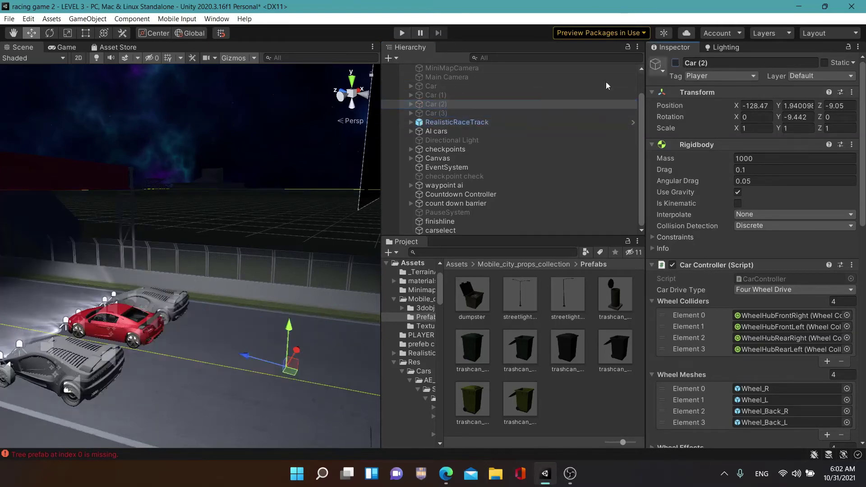
{"action": "left_click", "coordinate": [460, 114]}
{"action": "left_click", "coordinate": [675, 63]}
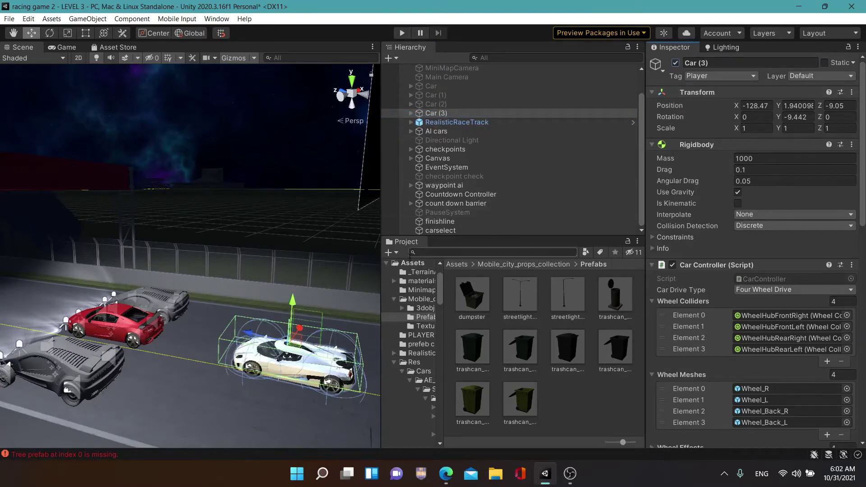
{"action": "left_click", "coordinate": [410, 113]}
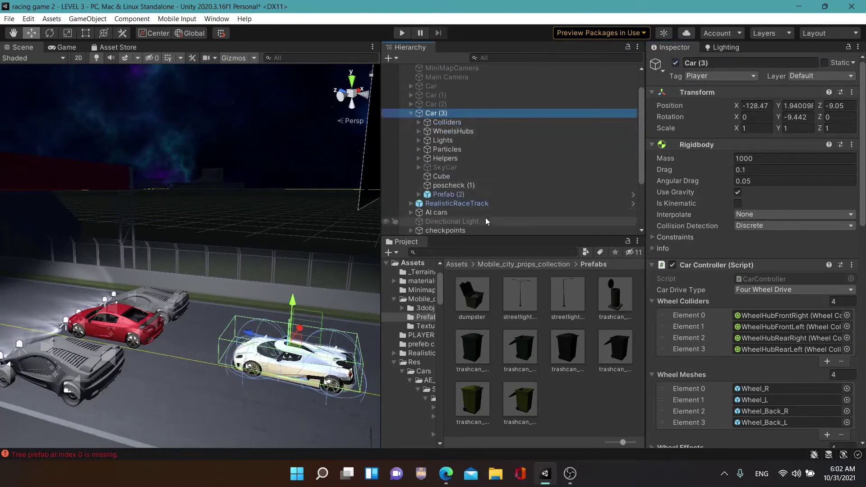
{"action": "left_click", "coordinate": [565, 478]}
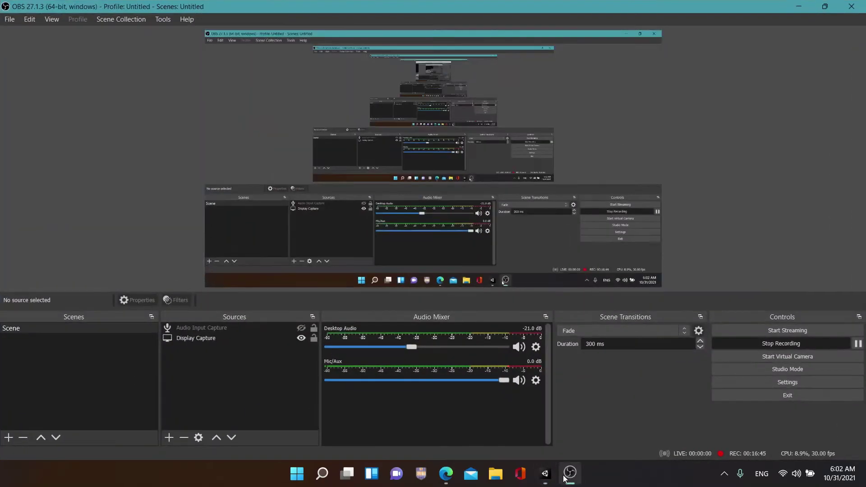
{"action": "left_click", "coordinate": [806, 7]}
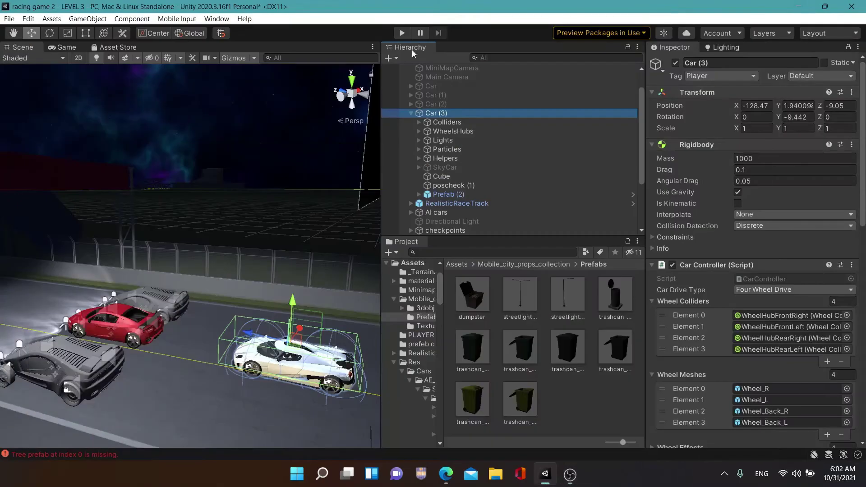
Re-enable Car (3)'s right headlight spot and set its range to 200
{"action": "left_click", "coordinate": [456, 143]}
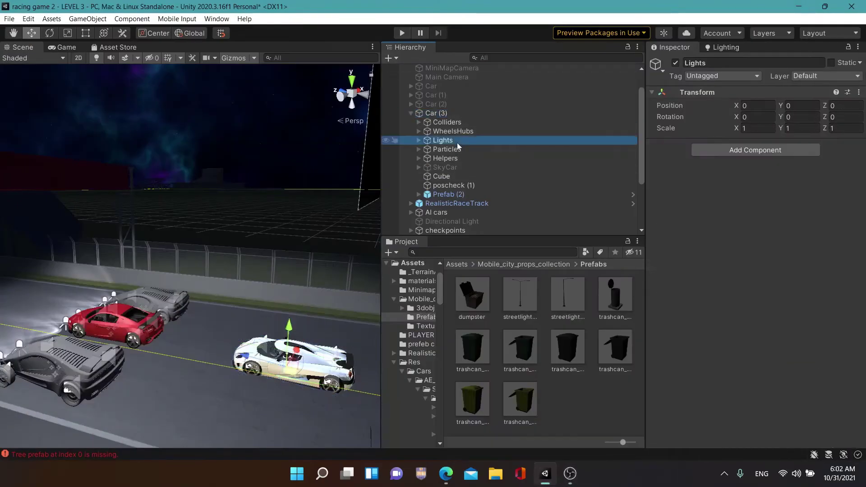
{"action": "left_click", "coordinate": [419, 141]}
{"action": "left_click", "coordinate": [530, 150]}
{"action": "left_click", "coordinate": [675, 63]}
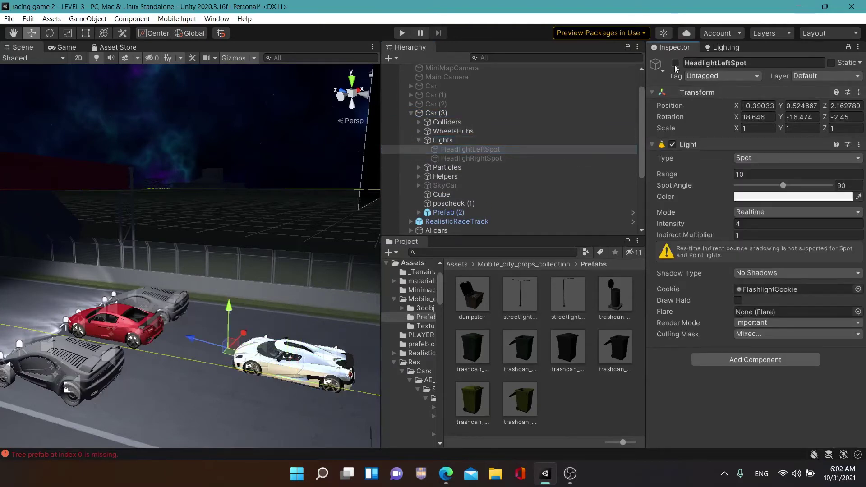
{"action": "left_click", "coordinate": [675, 65]}
{"action": "left_click", "coordinate": [524, 154]}
{"action": "left_click", "coordinate": [672, 64]}
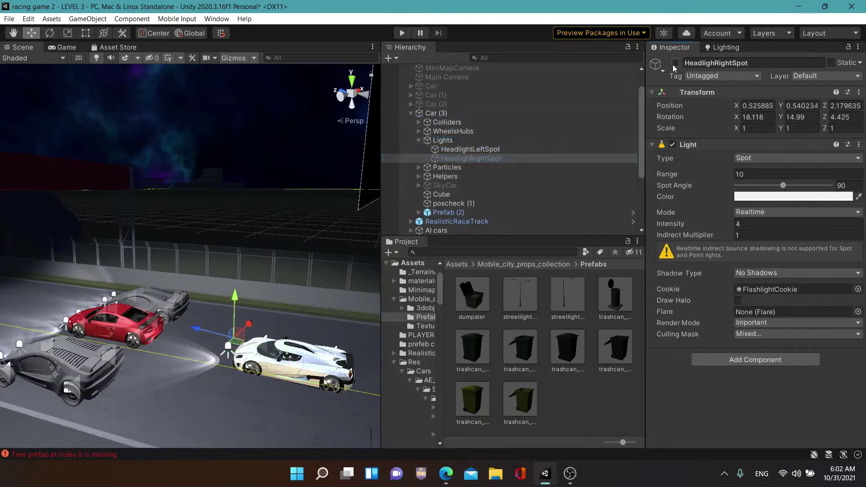
{"action": "left_click", "coordinate": [675, 63]}
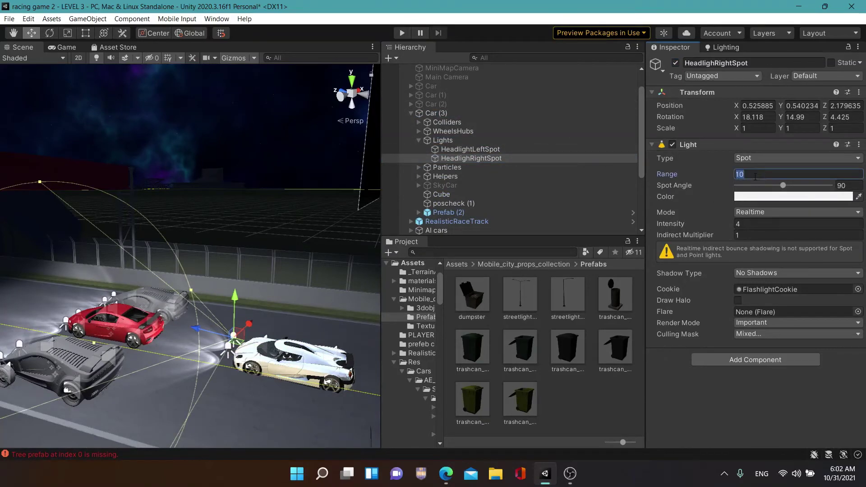
{"action": "type", "text": "200"}
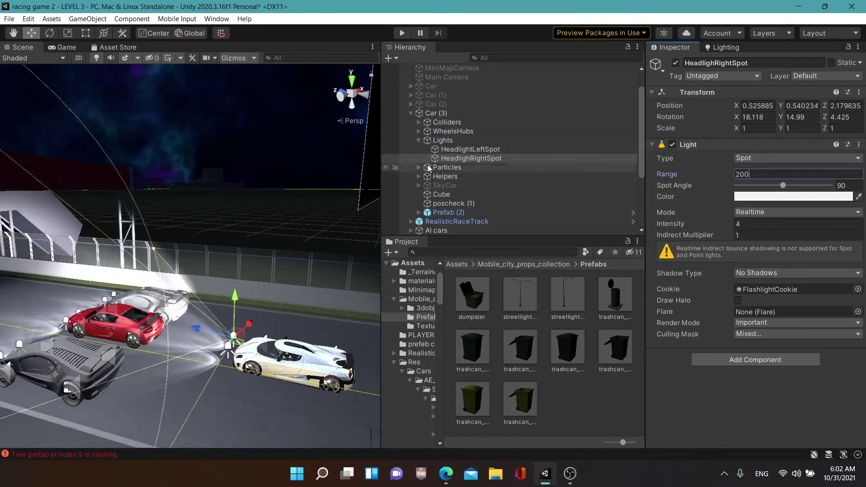
Give Car (3)'s left headlight spot range 200, soft shadows and X rotation 14
{"action": "left_click", "coordinate": [436, 150]}
{"action": "left_click", "coordinate": [747, 174]}
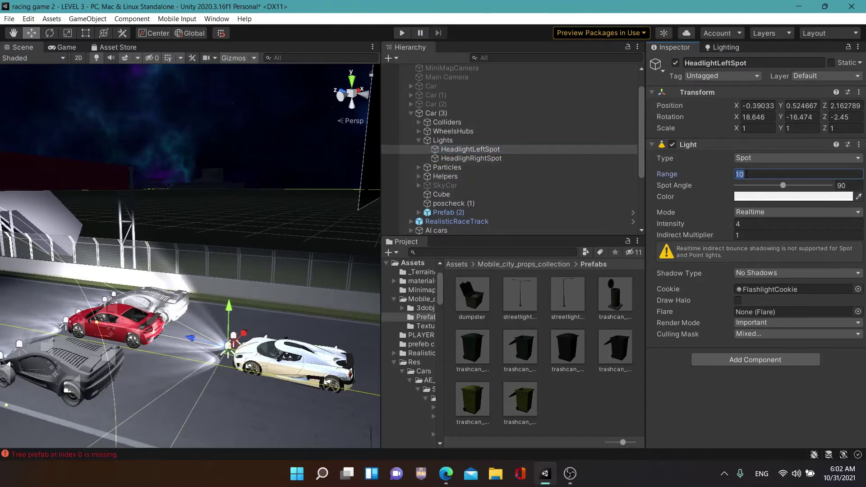
{"action": "type", "text": "200"}
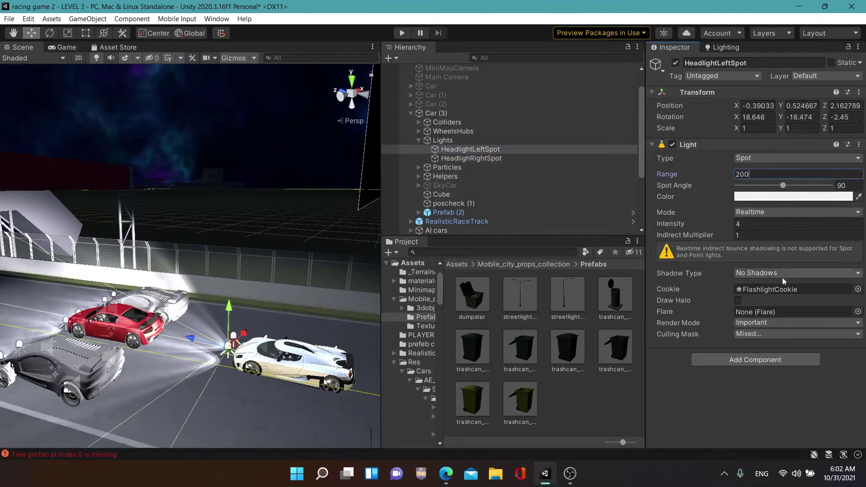
{"action": "left_click", "coordinate": [782, 275]}
{"action": "left_click", "coordinate": [778, 308]}
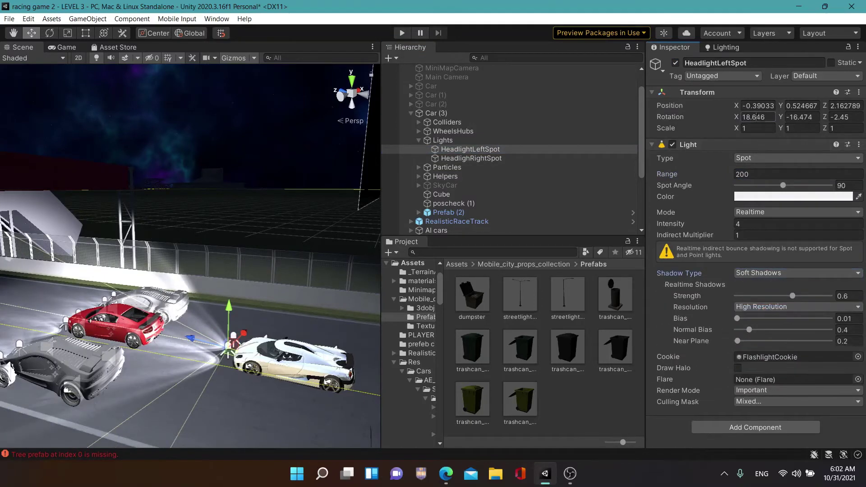
{"action": "type", "text": "14"}
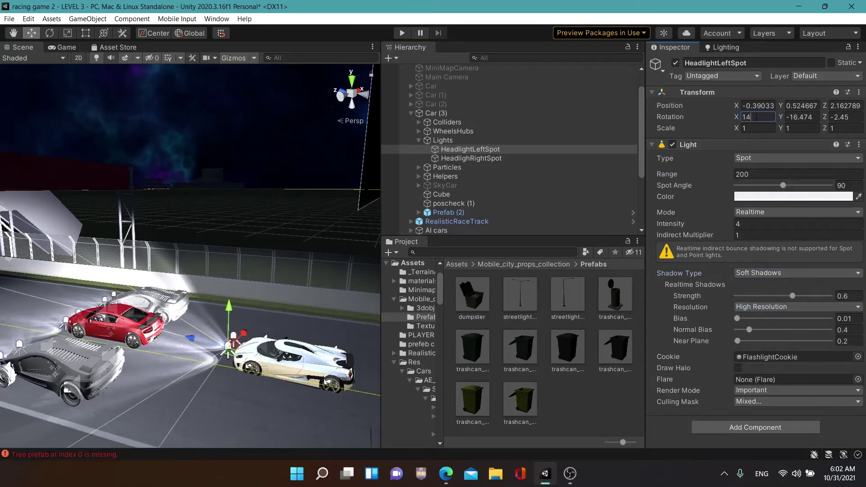
Give the right headlight soft shadows and X rotation 14, then deactivate Car (3)
{"action": "left_click", "coordinate": [505, 158]}
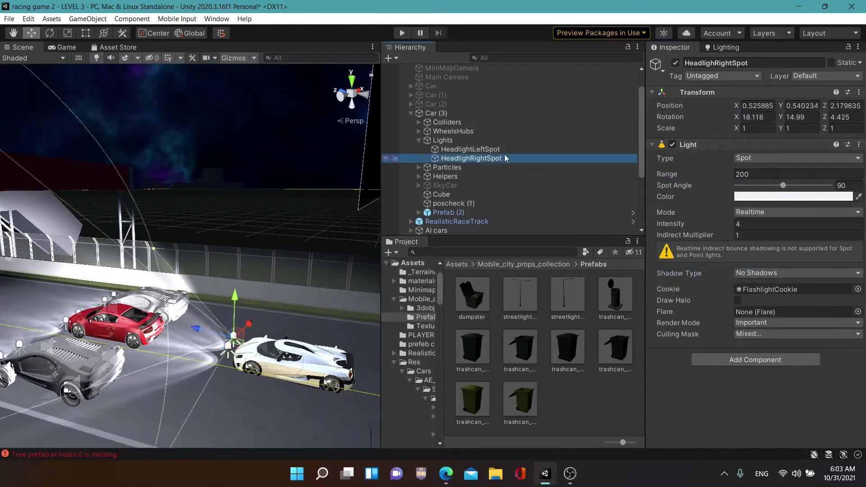
{"action": "left_click", "coordinate": [775, 274]}
{"action": "left_click", "coordinate": [780, 307]}
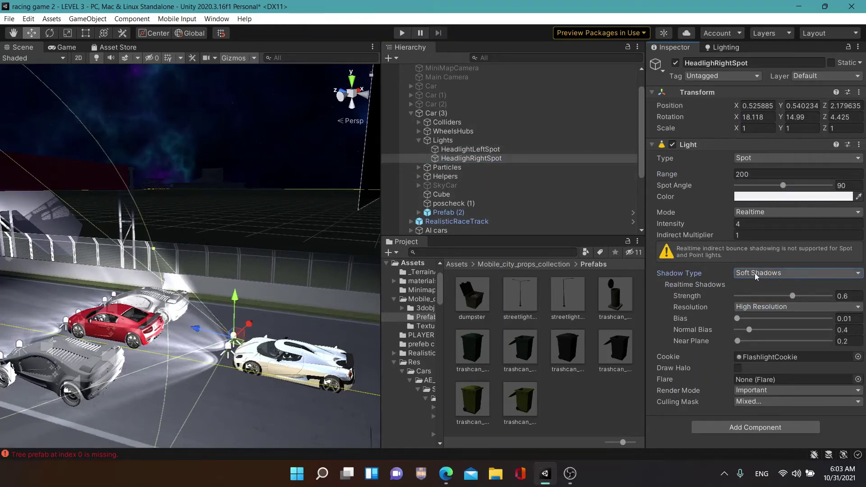
{"action": "left_click", "coordinate": [753, 116]}
{"action": "type", "text": "1"}
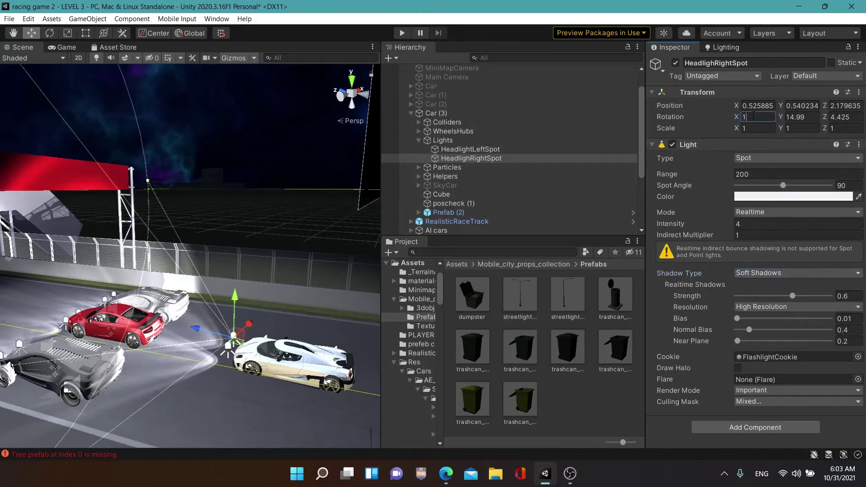
{"action": "type", "text": "4"}
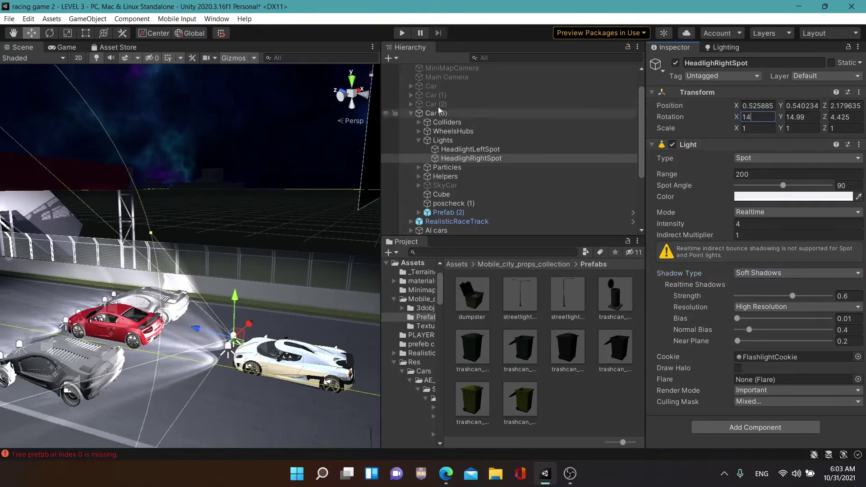
{"action": "left_click", "coordinate": [429, 113]}
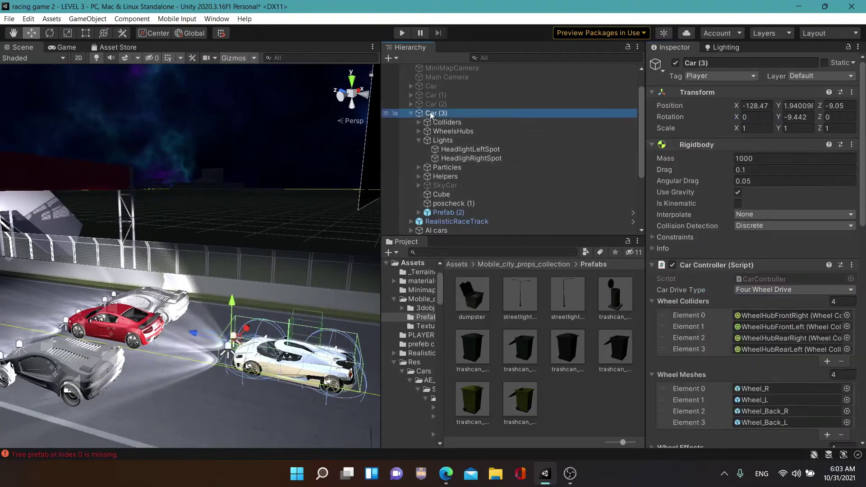
{"action": "left_click", "coordinate": [675, 64]}
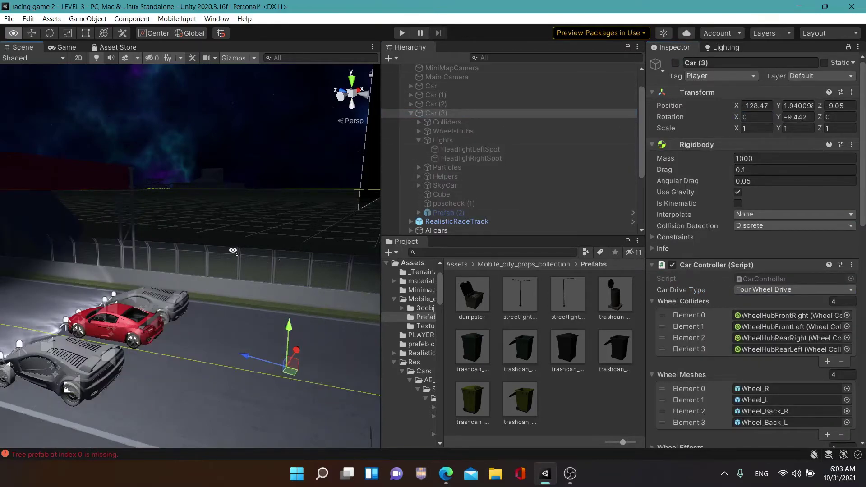
Orbit the scene view, collapse Car (3) and select the AI cars group
{"action": "mouse_move", "coordinate": [194, 252]}
{"action": "left_mouse_down", "text": "alt"}
{"action": "mouse_move", "coordinate": [126, 261]}
{"action": "mouse_move", "coordinate": [138, 256]}
{"action": "left_mouse_up", "text": "alt"}
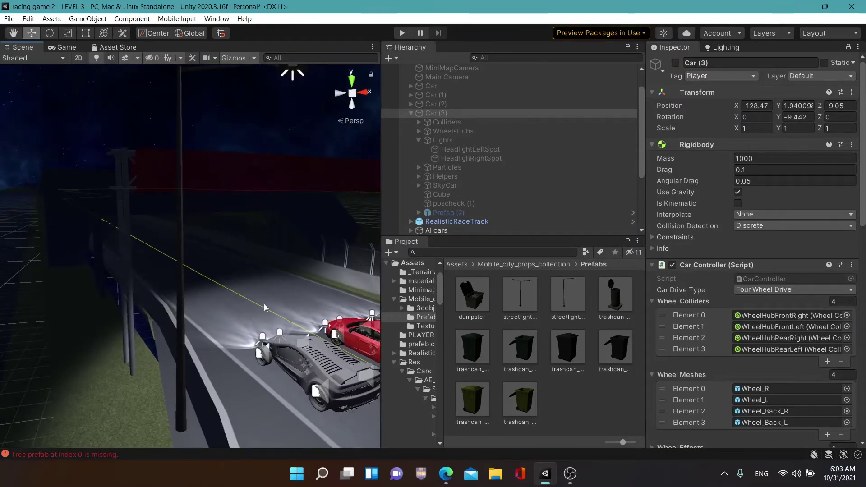
{"action": "mouse_move", "coordinate": [263, 304]}
{"action": "left_mouse_down", "text": "alt"}
{"action": "mouse_move", "coordinate": [240, 247]}
{"action": "mouse_move", "coordinate": [187, 222]}
{"action": "mouse_move", "coordinate": [519, 318]}
{"action": "mouse_move", "coordinate": [362, 343]}
{"action": "left_mouse_up", "text": "alt"}
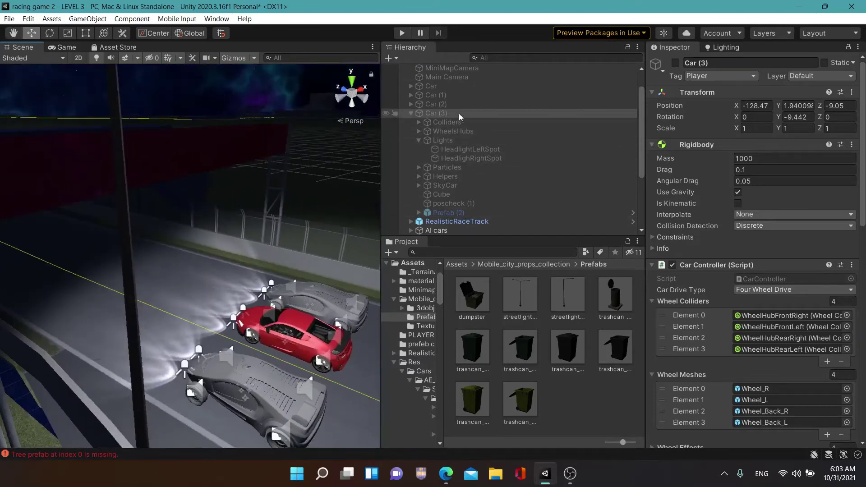
{"action": "left_click", "coordinate": [412, 113]}
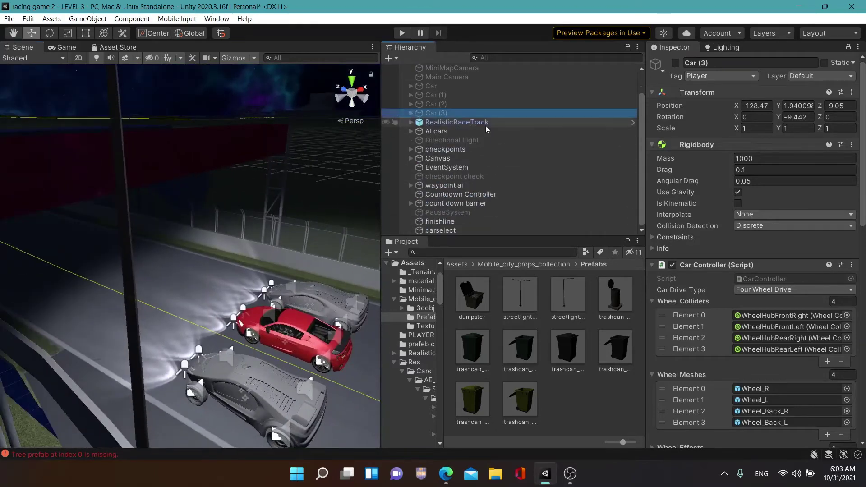
{"action": "left_click", "coordinate": [424, 132]}
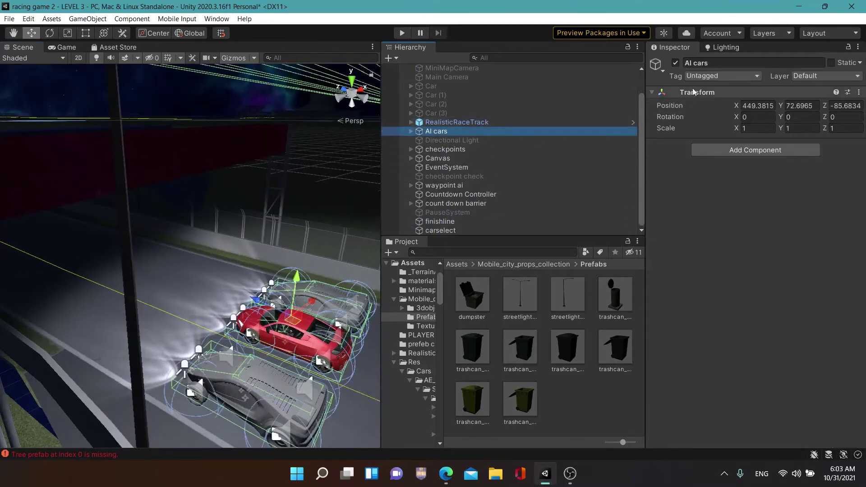
Deactivate the AI cars group and select the checkered bridge in the scene
{"action": "left_click", "coordinate": [677, 64]}
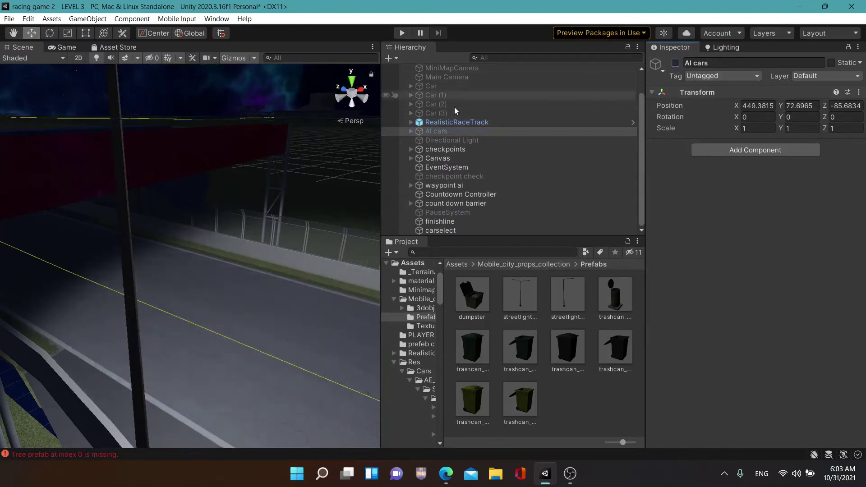
{"action": "mouse_move", "coordinate": [135, 253]}
{"action": "left_mouse_down", "text": "alt"}
{"action": "mouse_move", "coordinate": [133, 147]}
{"action": "mouse_move", "coordinate": [80, 145]}
{"action": "mouse_move", "coordinate": [174, 279]}
{"action": "mouse_move", "coordinate": [179, 232]}
{"action": "mouse_move", "coordinate": [184, 296]}
{"action": "left_mouse_up", "text": "alt"}
{"action": "left_click", "coordinate": [229, 331]}
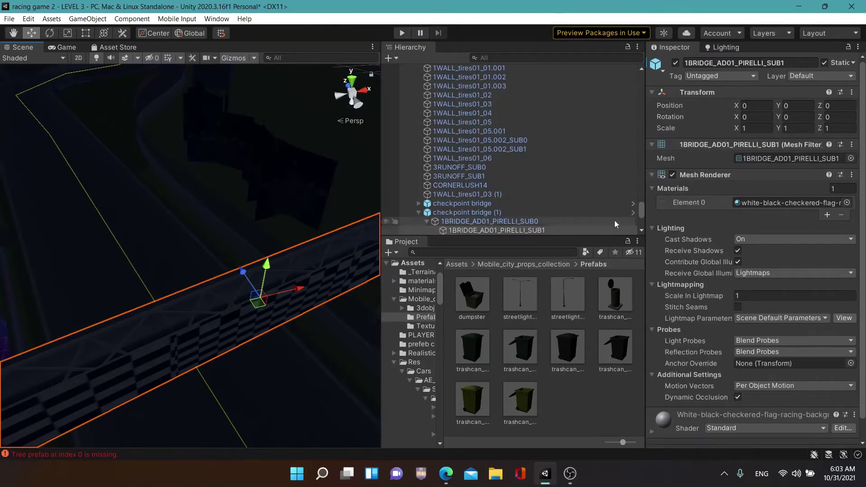
Locate checkpoint bridge (1) in the Hierarchy, select it and expand its children
{"action": "scroll", "coordinate": [639, 209], "scroll_direction": "down", "scroll_amount": 2}
{"action": "left_click_drag", "start_coordinate": [640, 210], "coordinate": [637, 212]}
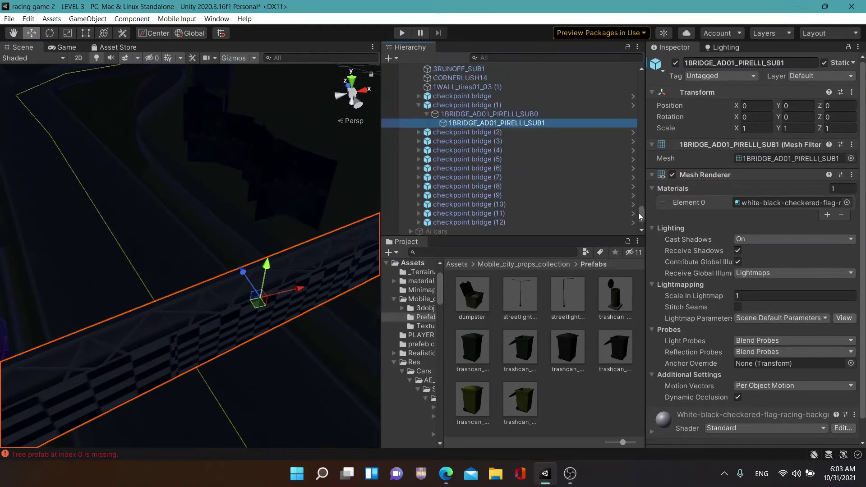
{"action": "scroll", "coordinate": [638, 213], "scroll_direction": "up", "scroll_amount": 1}
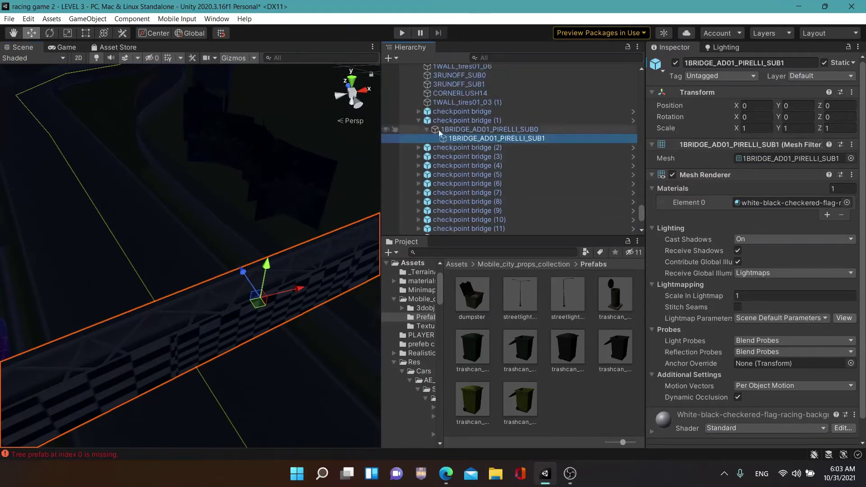
{"action": "left_click", "coordinate": [450, 119]}
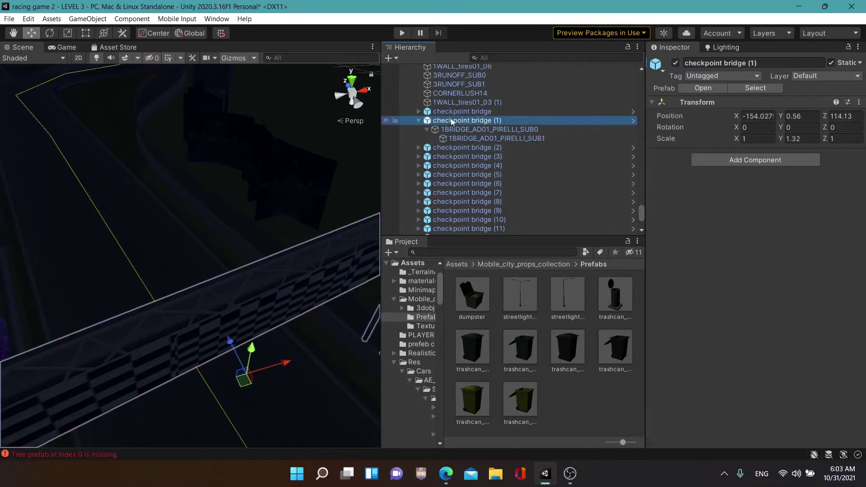
{"action": "left_click", "coordinate": [420, 120]}
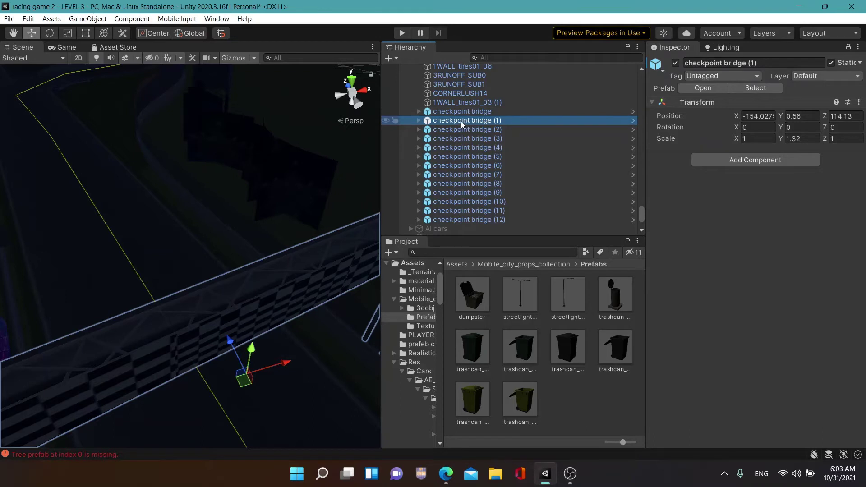
{"action": "left_click", "coordinate": [418, 120]}
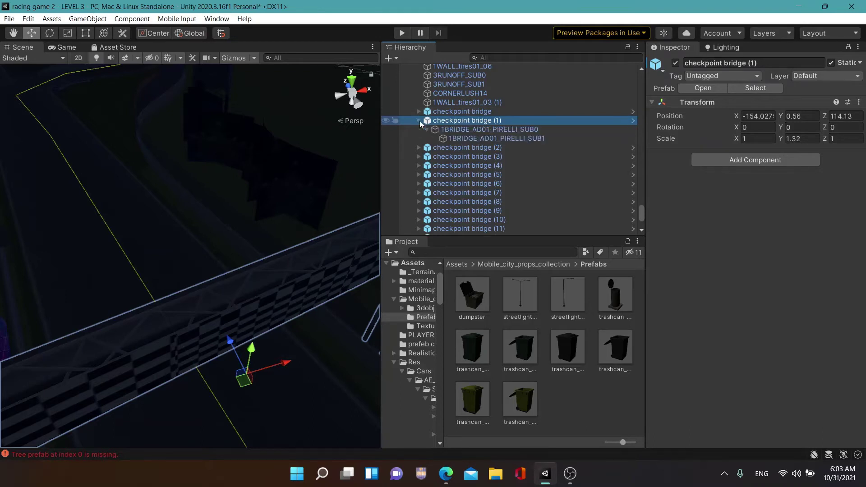
Add a Spot Light as a child of checkpoint bridge (1)
{"action": "right_click", "coordinate": [432, 121]}
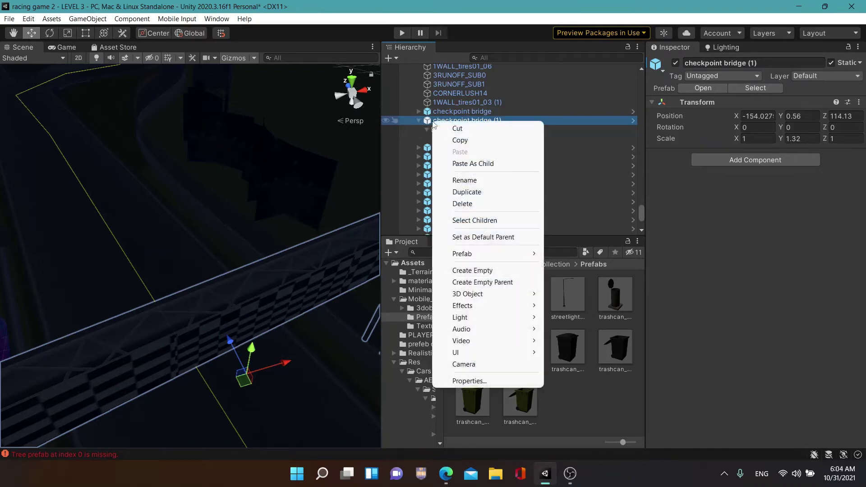
{"action": "mouse_move", "coordinate": [517, 339]}
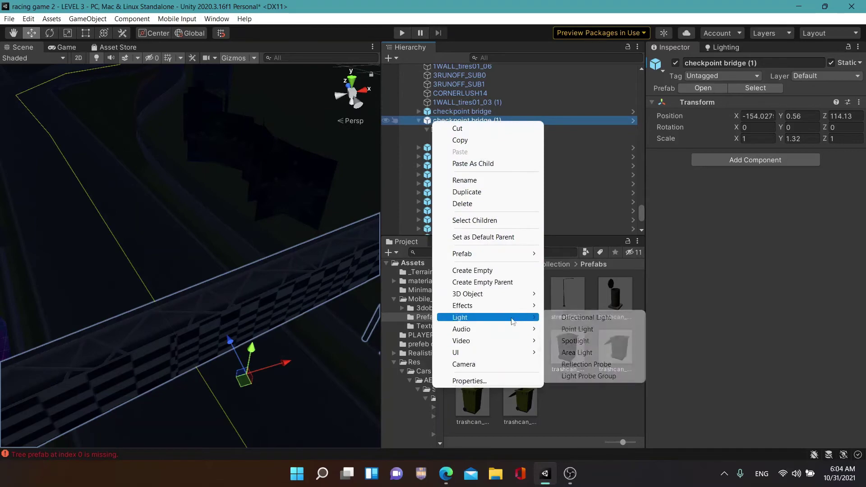
{"action": "mouse_move", "coordinate": [514, 318]}
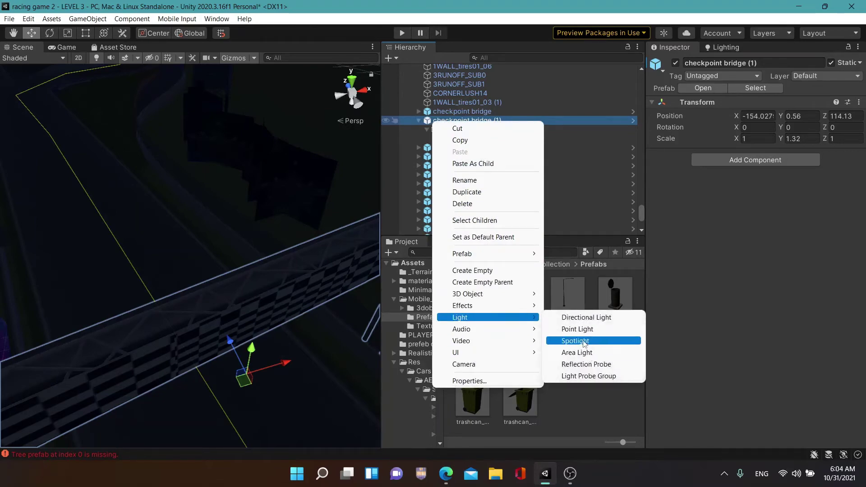
{"action": "left_click", "coordinate": [583, 341]}
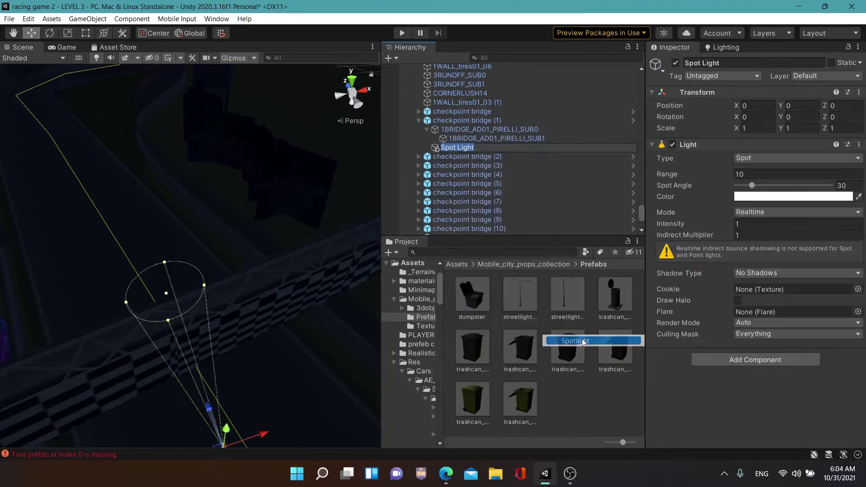
Raise the spot light above the bridge, shift it along X and tilt it down toward the road
{"action": "mouse_move", "coordinate": [222, 387]}
{"action": "left_mouse_down", "text": "alt"}
{"action": "mouse_move", "coordinate": [258, 429]}
{"action": "mouse_move", "coordinate": [228, 397]}
{"action": "left_mouse_up", "text": "alt"}
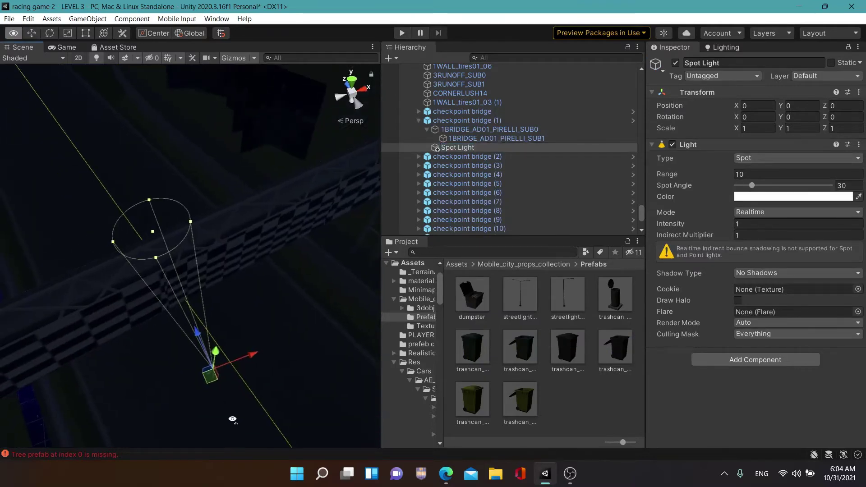
{"action": "left_click_drag", "start_coordinate": [215, 359], "coordinate": [176, 200]}
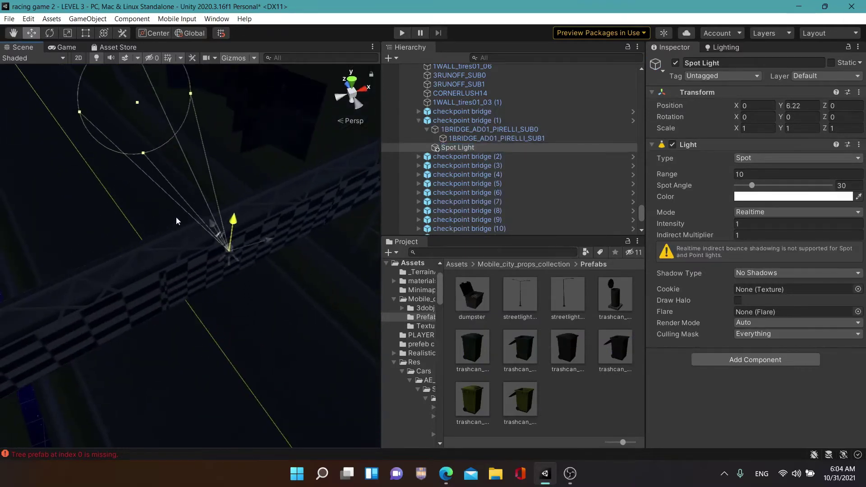
{"action": "mouse_move", "coordinate": [289, 312]}
{"action": "left_mouse_down", "text": "alt"}
{"action": "mouse_move", "coordinate": [423, 284]}
{"action": "mouse_move", "coordinate": [713, 288]}
{"action": "mouse_move", "coordinate": [25, 259]}
{"action": "mouse_move", "coordinate": [377, 286]}
{"action": "mouse_move", "coordinate": [352, 293]}
{"action": "left_mouse_up", "text": "alt"}
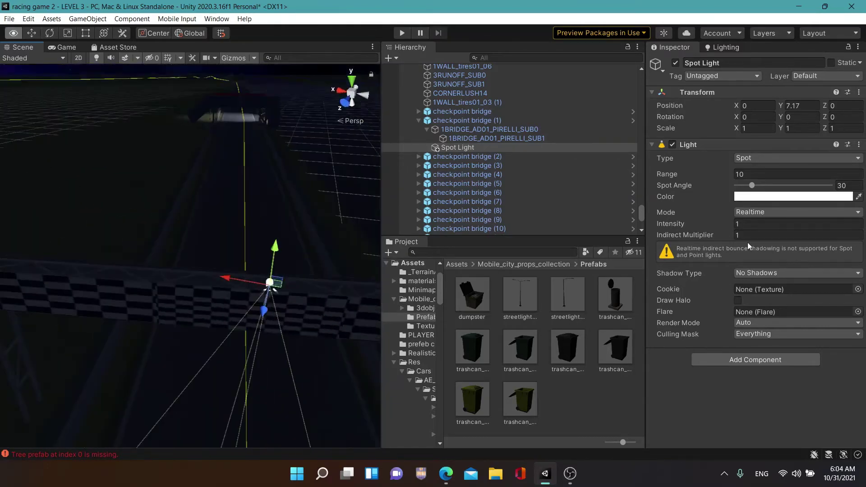
{"action": "left_click_drag", "start_coordinate": [225, 280], "coordinate": [212, 287]}
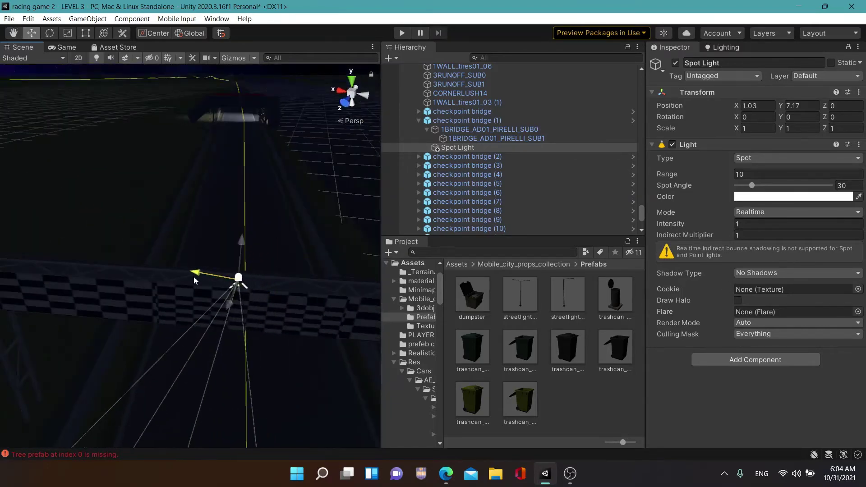
{"action": "left_click", "coordinate": [50, 33]}
{"action": "mouse_move", "coordinate": [258, 250]}
{"action": "left_mouse_down"}
{"action": "mouse_move", "coordinate": [249, 268]}
{"action": "mouse_move", "coordinate": [272, 316]}
{"action": "left_mouse_up"}
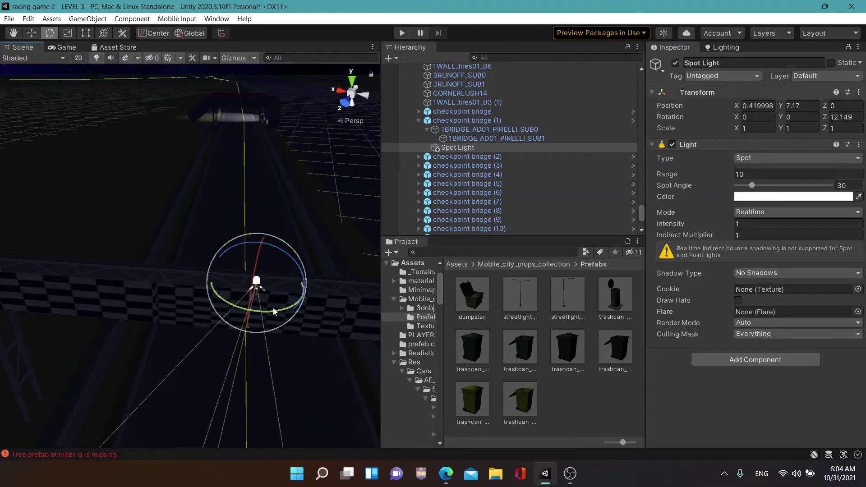
{"action": "mouse_move", "coordinate": [259, 261]}
{"action": "left_mouse_down"}
{"action": "mouse_move", "coordinate": [201, 405]}
{"action": "mouse_move", "coordinate": [328, 21]}
{"action": "mouse_move", "coordinate": [830, 3]}
{"action": "left_mouse_up"}
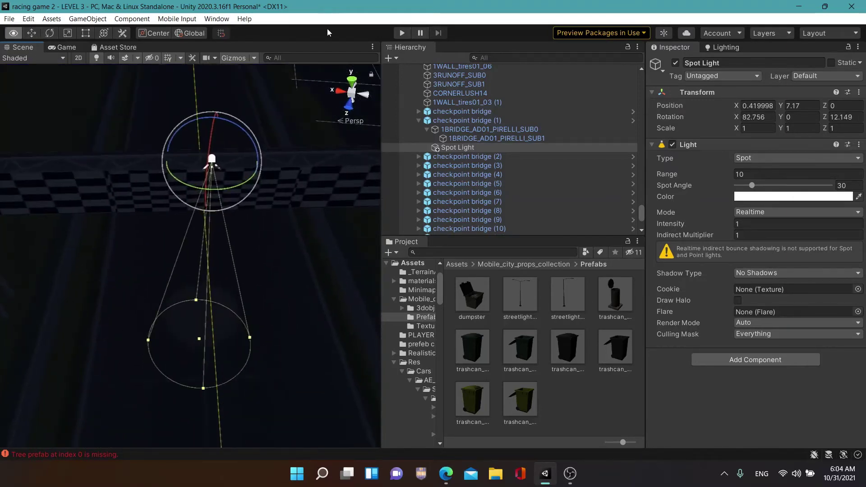
Change the bridge spot light's colour to yellow D9B122
{"action": "left_click", "coordinate": [799, 199]}
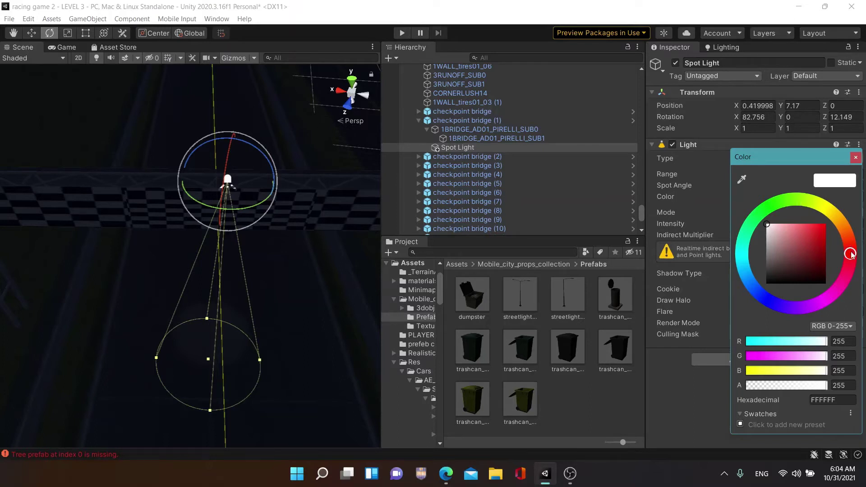
{"action": "left_click_drag", "start_coordinate": [851, 254], "coordinate": [840, 209]}
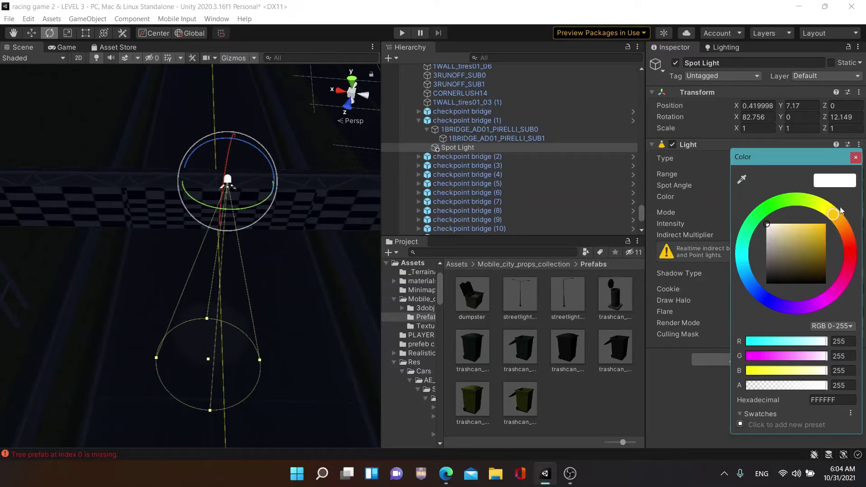
{"action": "left_click_drag", "start_coordinate": [804, 234], "coordinate": [816, 233]}
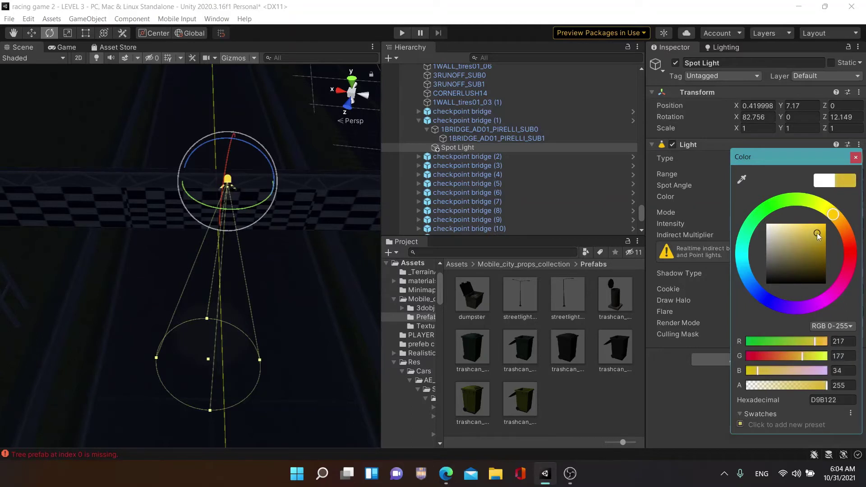
{"action": "left_click", "coordinate": [856, 157]}
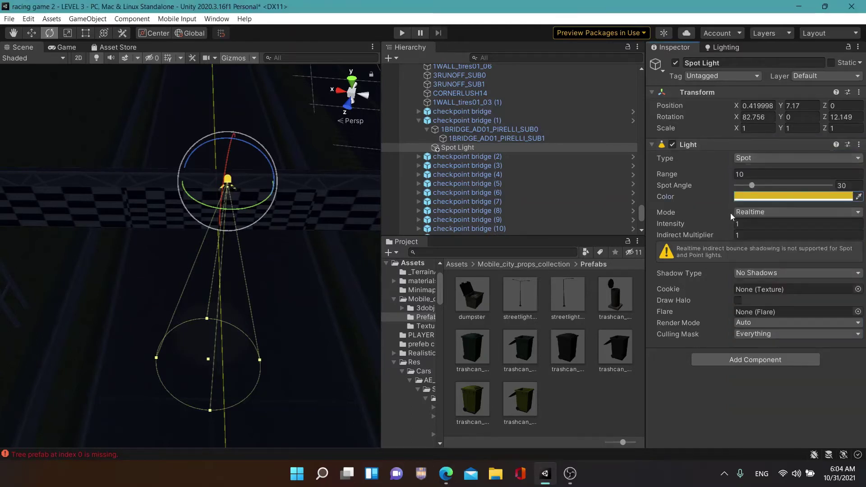
Set Spot Angle 94, Range 114.2 and Intensity 1.29, then lower the light slightly
{"action": "left_click_drag", "start_coordinate": [754, 185], "coordinate": [789, 196]}
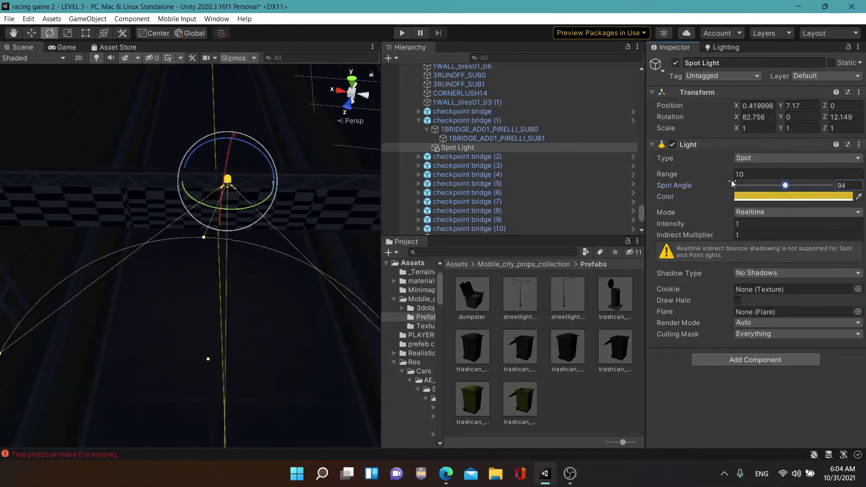
{"action": "mouse_move", "coordinate": [683, 173]}
{"action": "left_mouse_down"}
{"action": "mouse_move", "coordinate": [692, 173]}
{"action": "mouse_move", "coordinate": [50, 201]}
{"action": "mouse_move", "coordinate": [331, 227]}
{"action": "mouse_move", "coordinate": [278, 228]}
{"action": "left_mouse_up"}
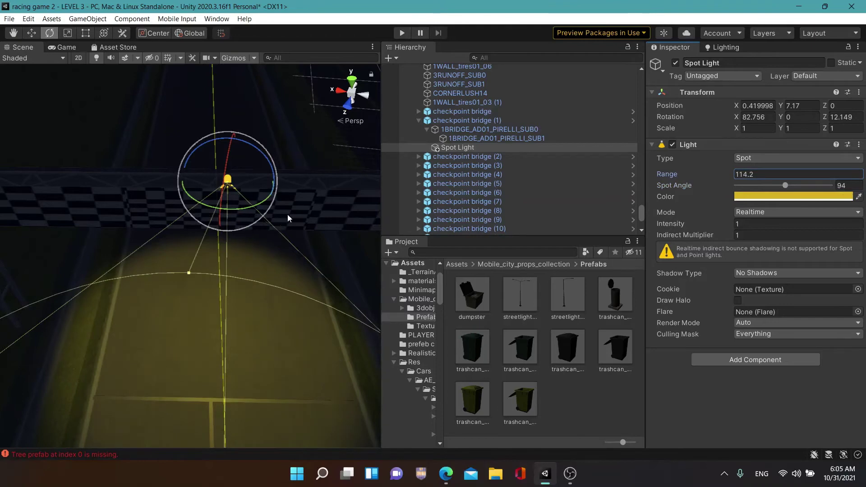
{"action": "left_click_drag", "start_coordinate": [675, 227], "coordinate": [680, 226]}
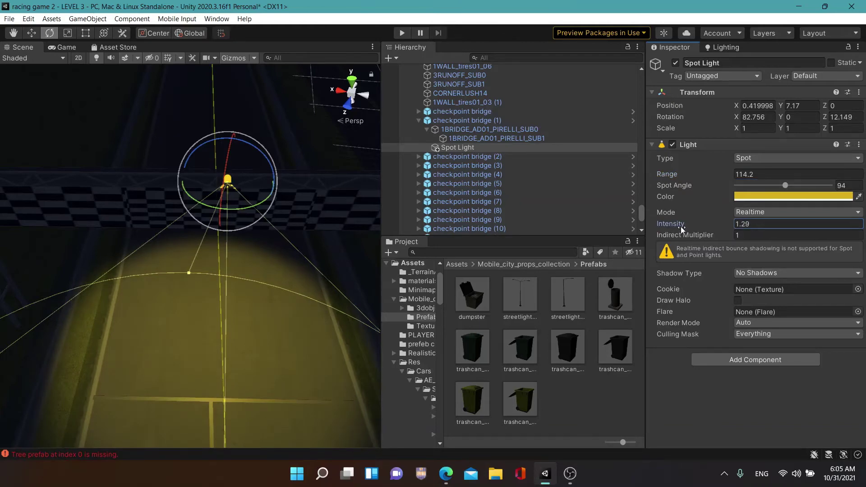
{"action": "left_click_drag", "start_coordinate": [234, 386], "coordinate": [231, 261], "text": "alt"}
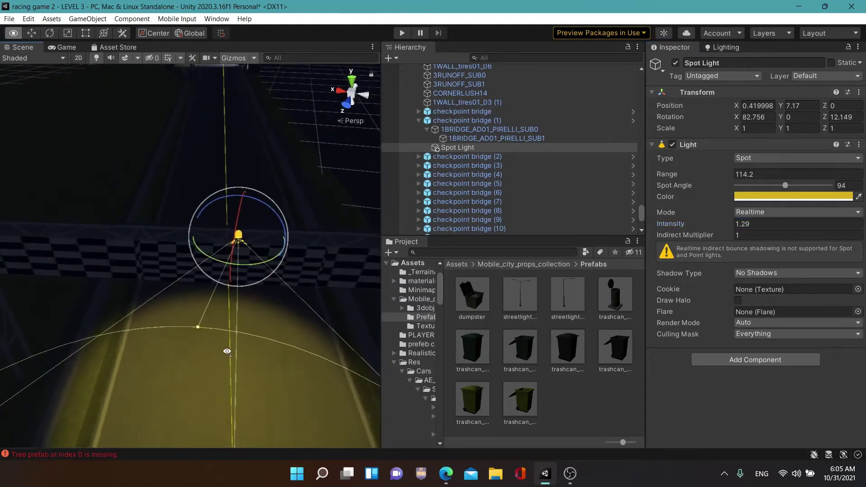
{"action": "left_click", "coordinate": [30, 35]}
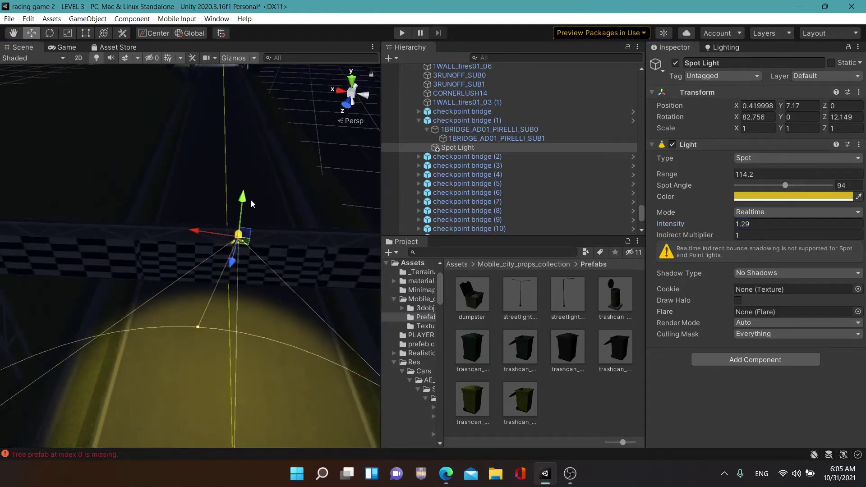
{"action": "mouse_move", "coordinate": [245, 200]}
{"action": "left_mouse_down"}
{"action": "mouse_move", "coordinate": [238, 239]}
{"action": "mouse_move", "coordinate": [227, 179]}
{"action": "mouse_move", "coordinate": [224, 203]}
{"action": "left_mouse_up"}
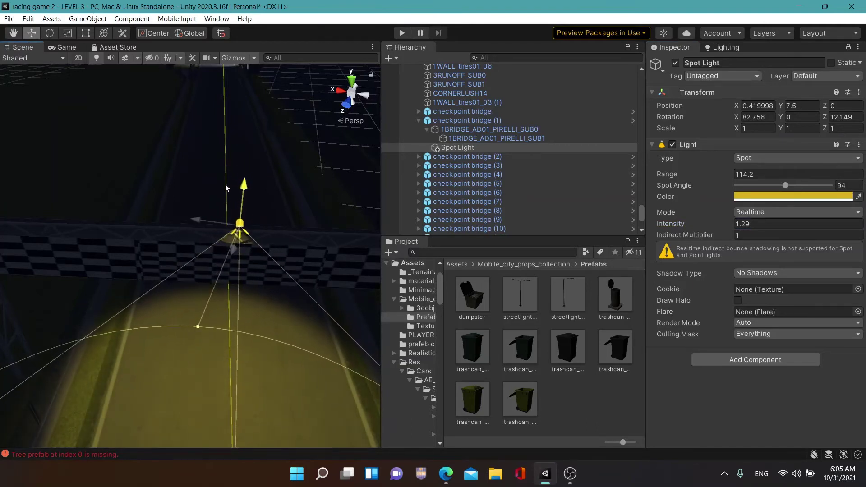
Switch the bridge spot light to Soft Shadows and drag it down to Position Y 6.45
{"action": "left_click", "coordinate": [788, 271]}
{"action": "left_click", "coordinate": [784, 306]}
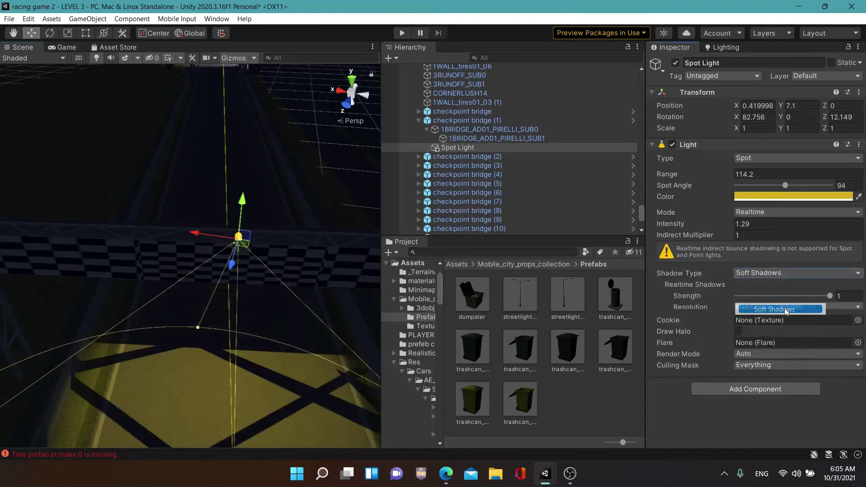
{"action": "mouse_move", "coordinate": [242, 200]}
{"action": "left_mouse_down"}
{"action": "mouse_move", "coordinate": [245, 209]}
{"action": "mouse_move", "coordinate": [230, 62]}
{"action": "left_mouse_up"}
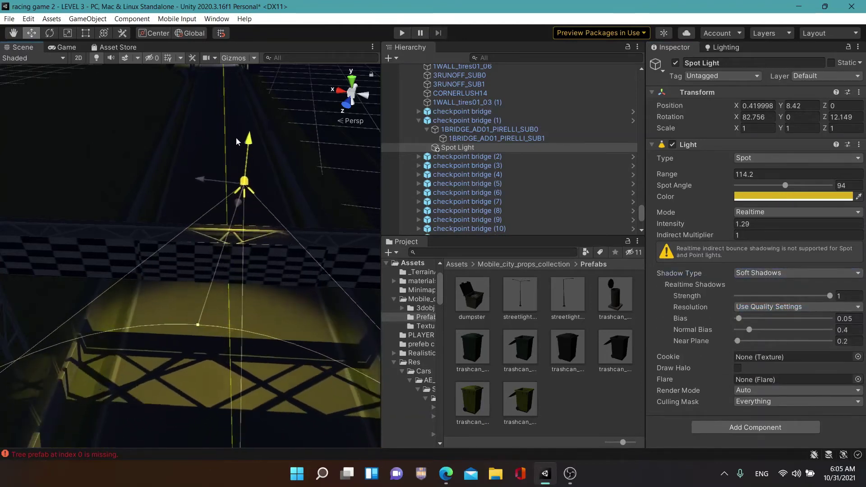
{"action": "left_click_drag", "start_coordinate": [231, 62], "coordinate": [219, 212]}
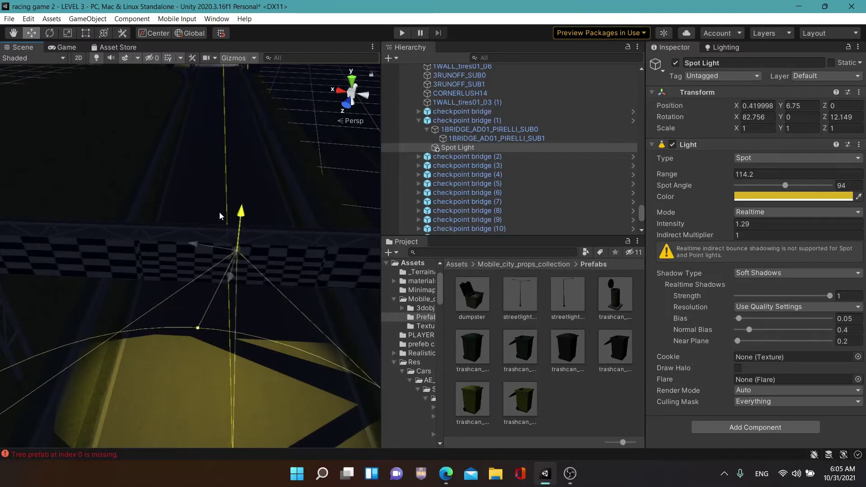
{"action": "mouse_move", "coordinate": [219, 212]}
{"action": "left_mouse_down"}
{"action": "mouse_move", "coordinate": [189, 446]}
{"action": "mouse_move", "coordinate": [242, 387]}
{"action": "left_mouse_up"}
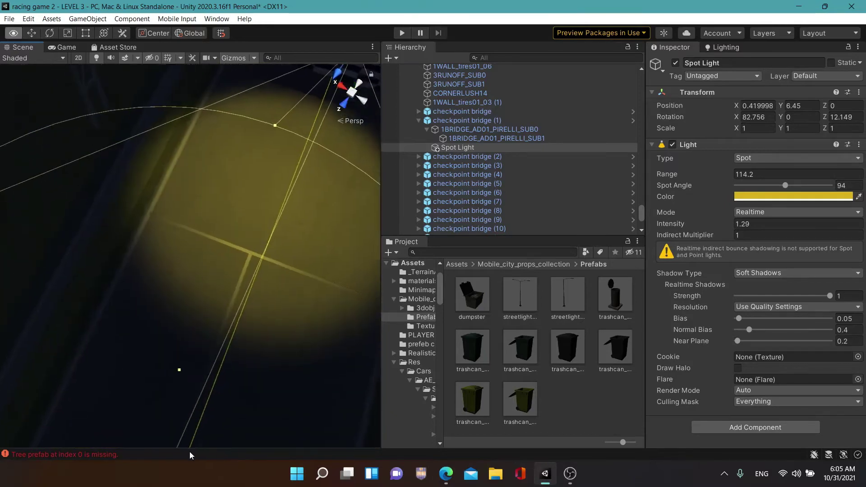
Zoom in and nudge the bridge spot light up to Position Y 6.668
{"action": "scroll", "coordinate": [243, 387], "scroll_direction": "up", "scroll_amount": 2}
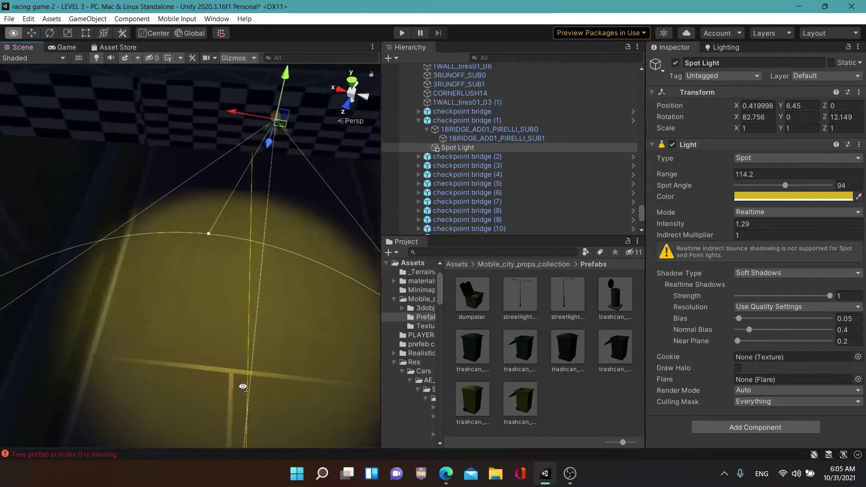
{"action": "scroll", "coordinate": [243, 387], "scroll_direction": "up", "scroll_amount": 2}
{"action": "scroll", "coordinate": [243, 387], "scroll_direction": "up", "scroll_amount": 2}
{"action": "scroll", "coordinate": [243, 386], "scroll_direction": "up", "scroll_amount": 2}
{"action": "scroll", "coordinate": [243, 387], "scroll_direction": "down", "scroll_amount": 3}
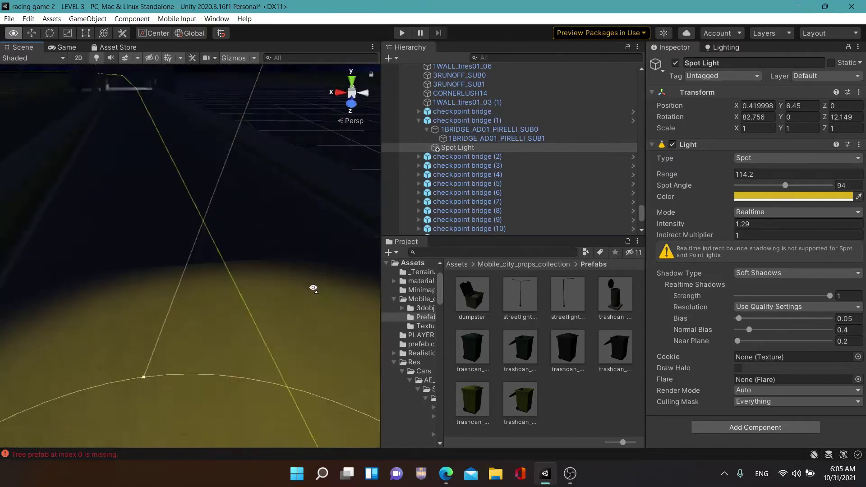
{"action": "scroll", "coordinate": [243, 387], "scroll_direction": "down", "scroll_amount": 3}
{"action": "left_click_drag", "start_coordinate": [242, 386], "coordinate": [367, 91], "text": "alt"}
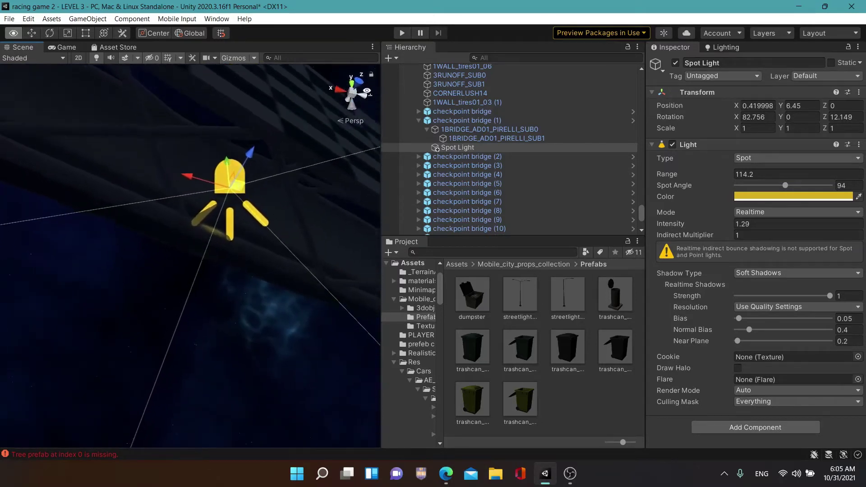
{"action": "scroll", "coordinate": [255, 96], "scroll_direction": "up", "scroll_amount": 2}
{"action": "scroll", "coordinate": [256, 96], "scroll_direction": "up", "scroll_amount": 2}
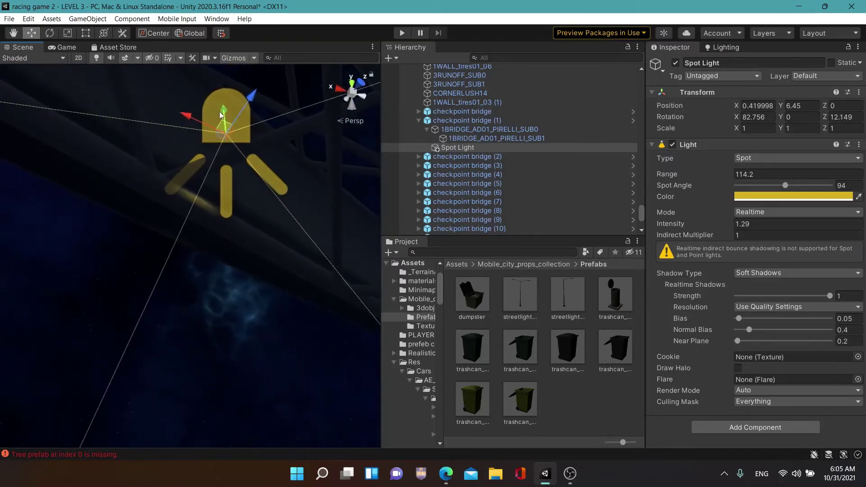
{"action": "mouse_move", "coordinate": [223, 110]}
{"action": "left_mouse_down"}
{"action": "mouse_move", "coordinate": [227, 139]}
{"action": "mouse_move", "coordinate": [230, 85]}
{"action": "left_mouse_up"}
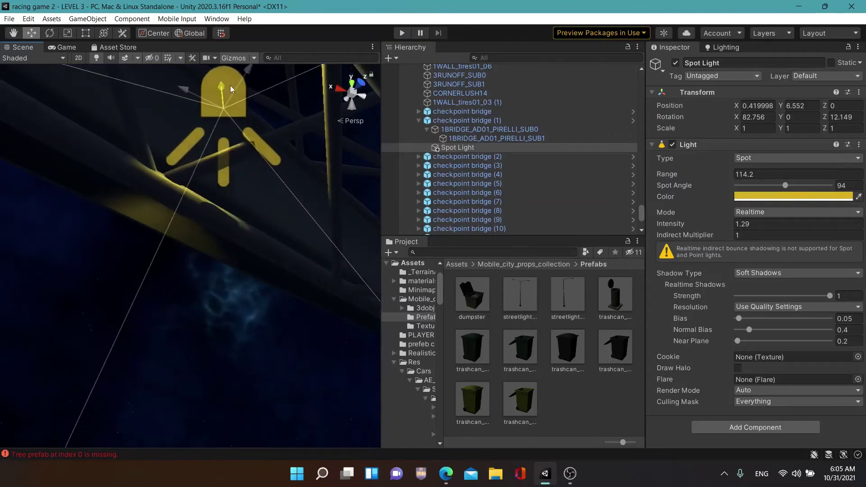
{"action": "left_click_drag", "start_coordinate": [230, 85], "coordinate": [228, 78]}
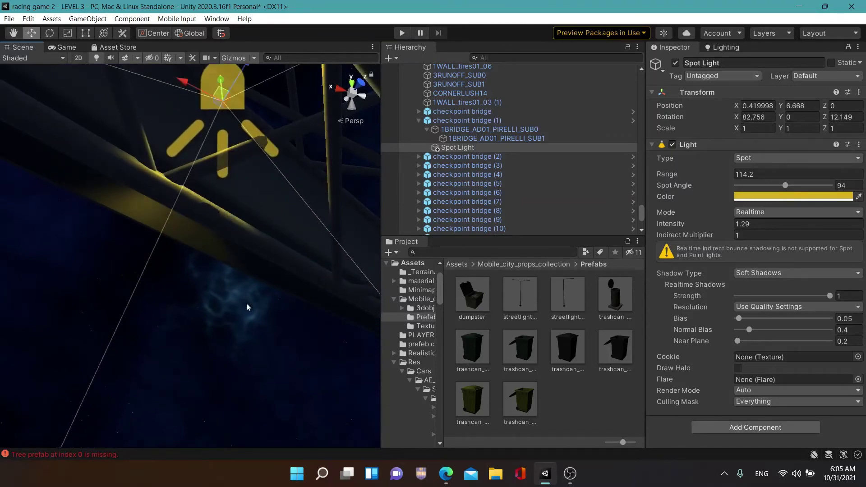
{"action": "mouse_move", "coordinate": [246, 306]}
{"action": "right_mouse_down"}
{"action": "mouse_move", "coordinate": [602, 97]}
{"action": "mouse_move", "coordinate": [129, 426]}
{"action": "right_mouse_up"}
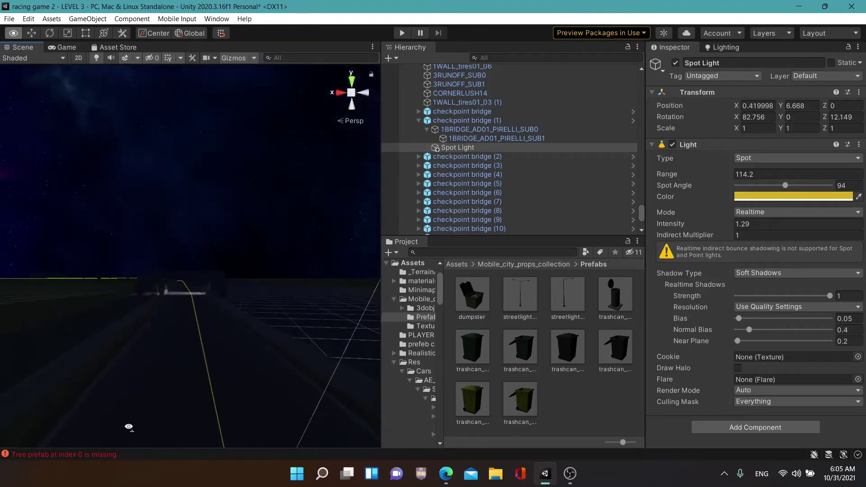
Lower the bridge spot light to Y 6.43
{"action": "mouse_move", "coordinate": [129, 426]}
{"action": "right_mouse_down"}
{"action": "mouse_move", "coordinate": [758, 22]}
{"action": "mouse_move", "coordinate": [280, 118]}
{"action": "right_mouse_up"}
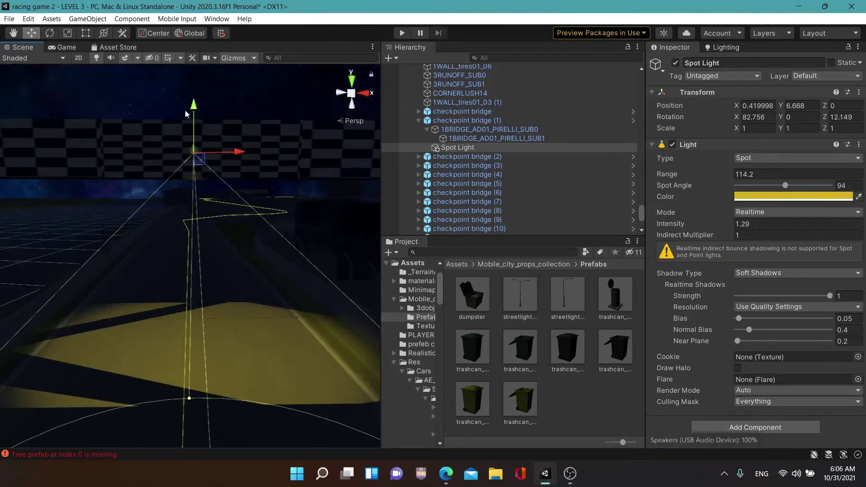
{"action": "left_click_drag", "start_coordinate": [192, 108], "coordinate": [192, 118]}
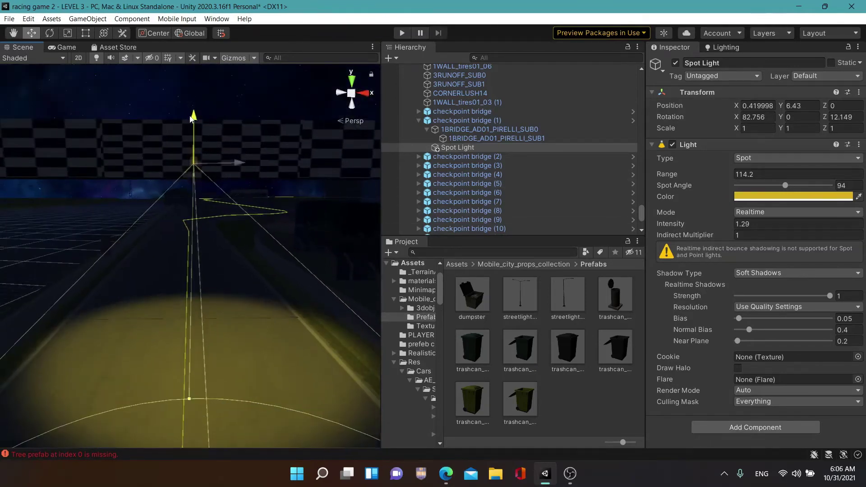
{"action": "mouse_move", "coordinate": [191, 118]}
{"action": "right_mouse_down"}
{"action": "mouse_move", "coordinate": [189, 260]}
{"action": "mouse_move", "coordinate": [293, 336]}
{"action": "right_mouse_up"}
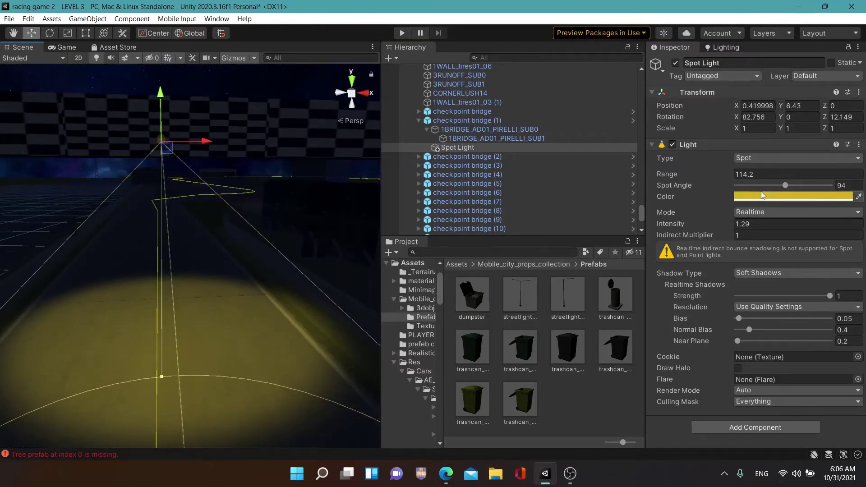
Widen the spot light's cone to 130 and raise its intensity to 2.25
{"action": "left_click_drag", "start_coordinate": [785, 185], "coordinate": [804, 188]}
{"action": "mouse_move", "coordinate": [42, 134]}
{"action": "right_mouse_down"}
{"action": "mouse_move", "coordinate": [15, 385]}
{"action": "mouse_move", "coordinate": [342, 356]}
{"action": "right_mouse_up"}
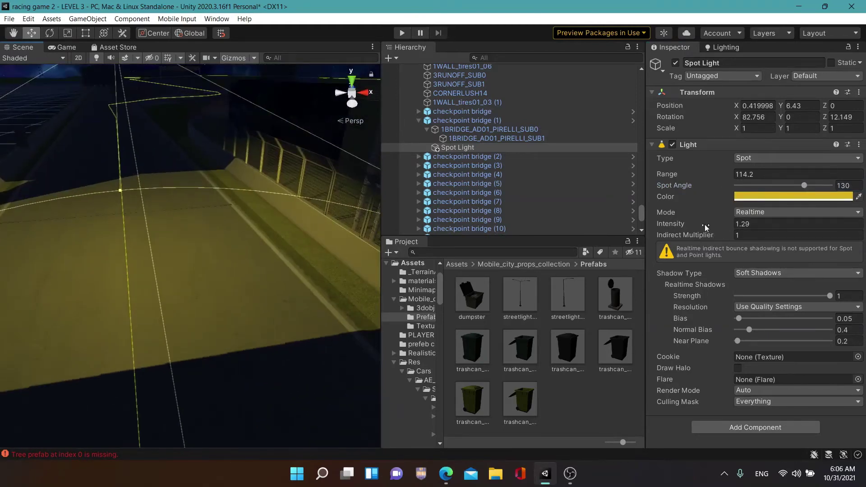
{"action": "left_click_drag", "start_coordinate": [704, 223], "coordinate": [725, 223]}
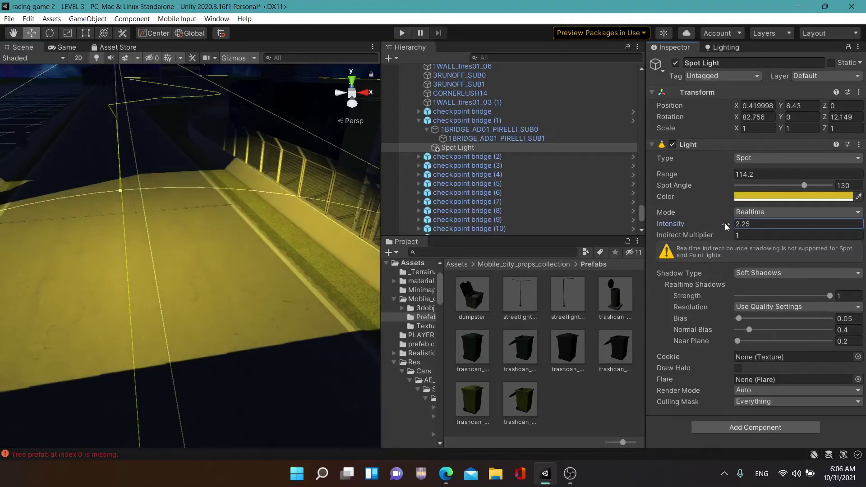
{"action": "right_click_drag", "start_coordinate": [255, 299], "coordinate": [204, 247]}
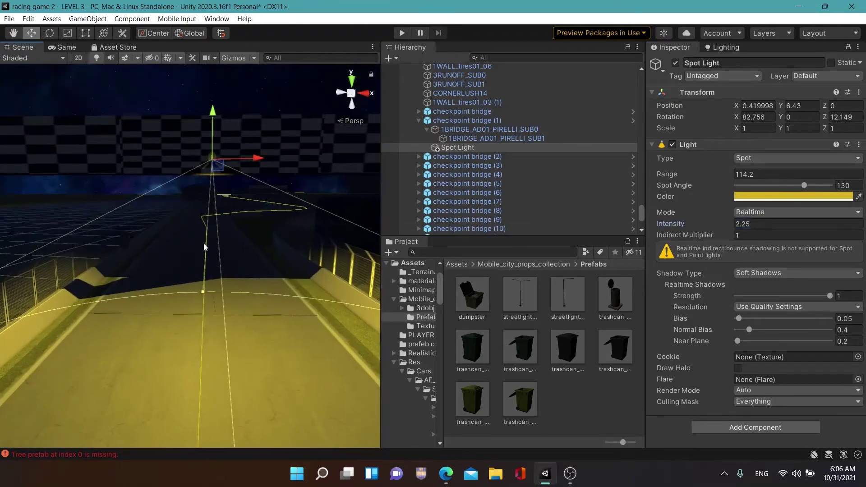
Select checkpoint bridge (1) in the Hierarchy and review its layer options
{"action": "left_click", "coordinate": [419, 120]}
{"action": "left_click", "coordinate": [479, 119]}
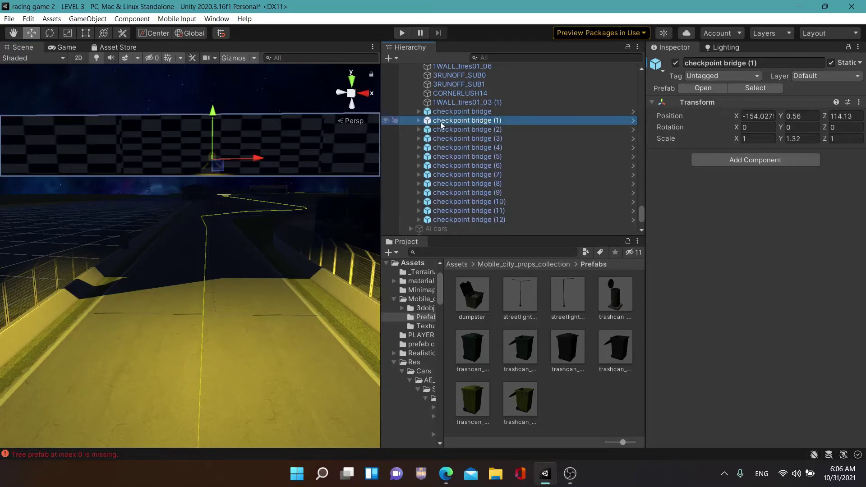
{"action": "left_click", "coordinate": [784, 115]}
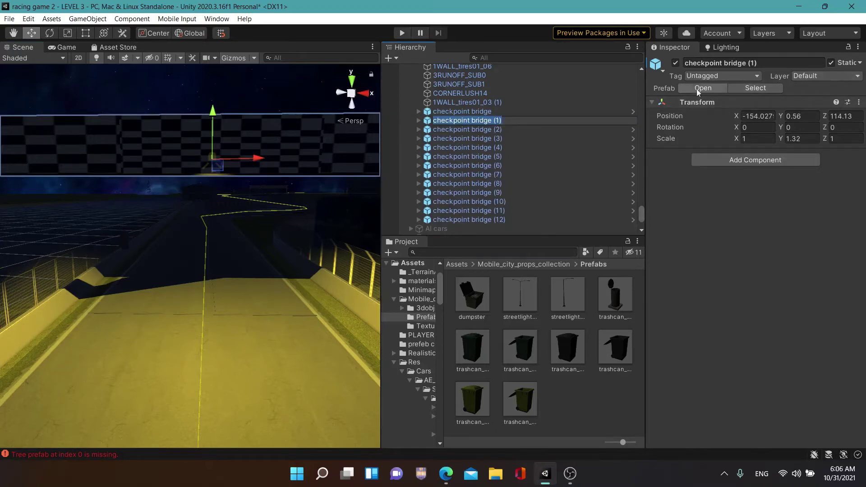
{"action": "left_click", "coordinate": [417, 119]}
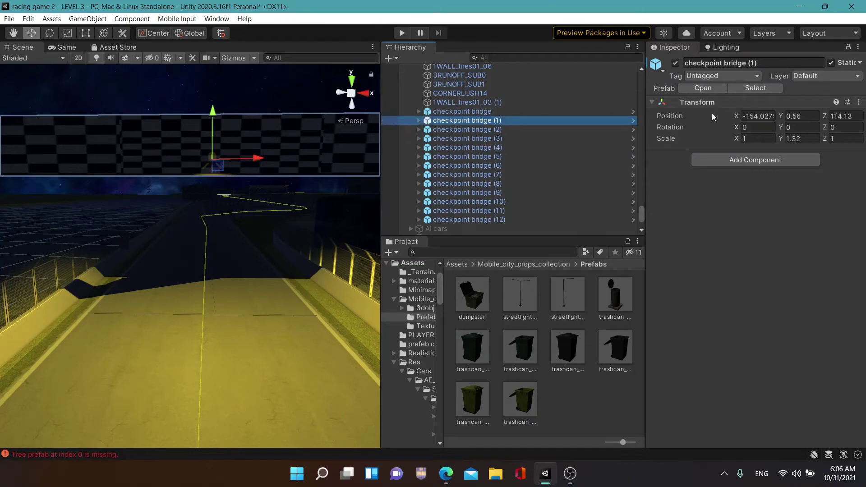
{"action": "left_click", "coordinate": [829, 75]}
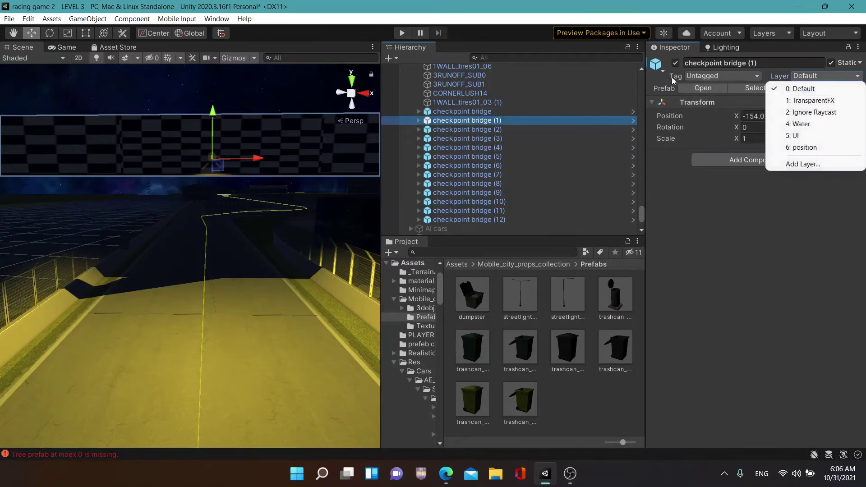
{"action": "left_click", "coordinate": [648, 77]}
Inspect the bridge's Spot Light and two mesh parts, then open the prefab for editing
{"action": "left_click", "coordinate": [418, 120]}
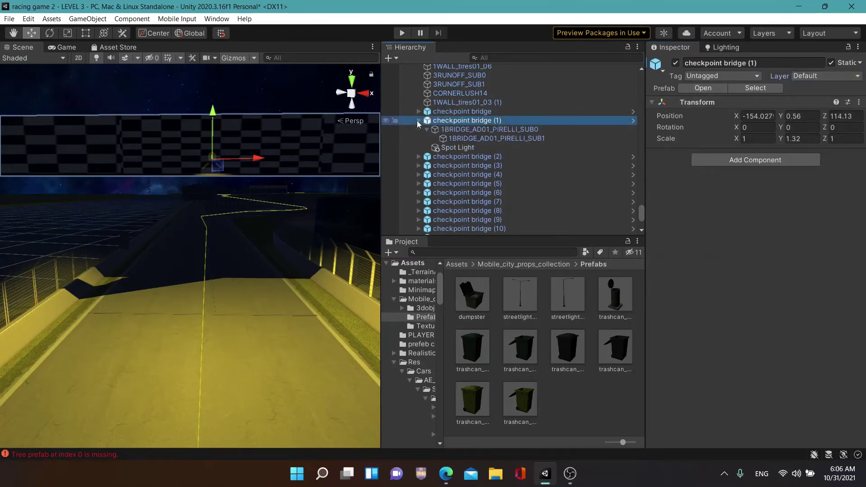
{"action": "left_click", "coordinate": [453, 147]}
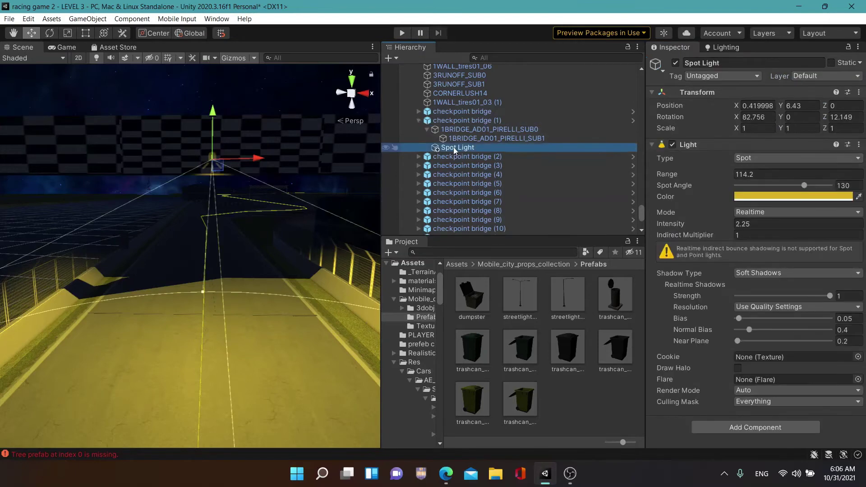
{"action": "left_click", "coordinate": [469, 139]}
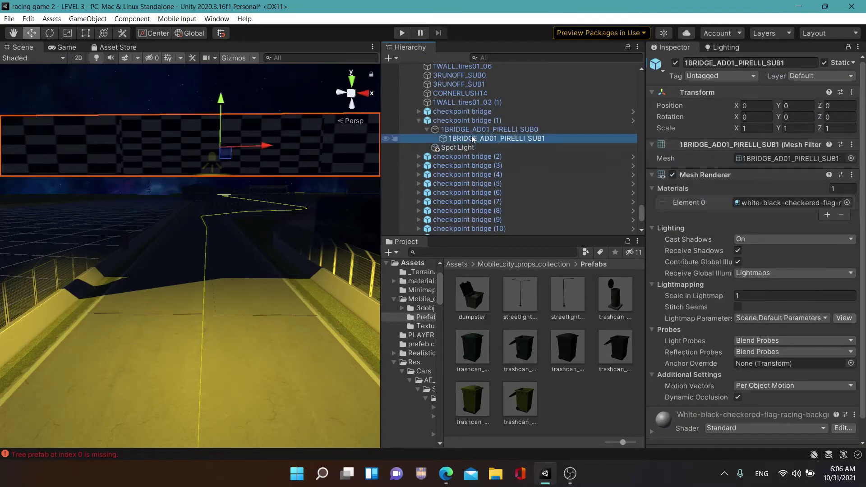
{"action": "left_click", "coordinate": [472, 131]}
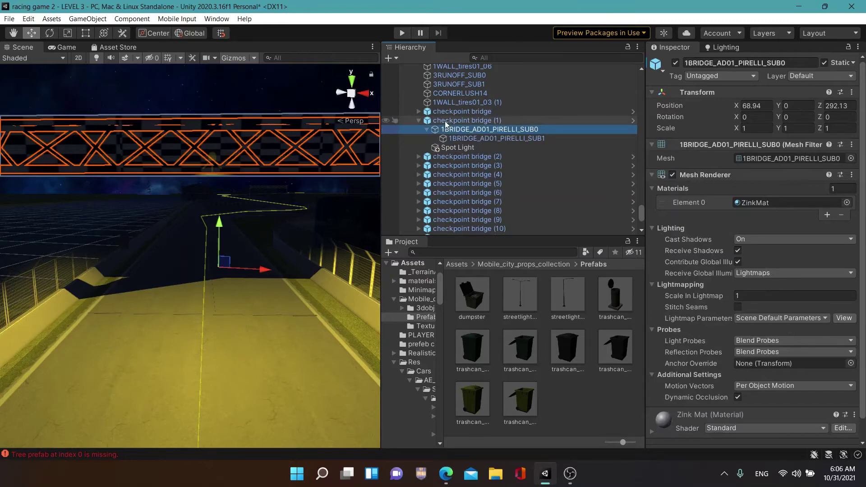
{"action": "left_click", "coordinate": [444, 121]}
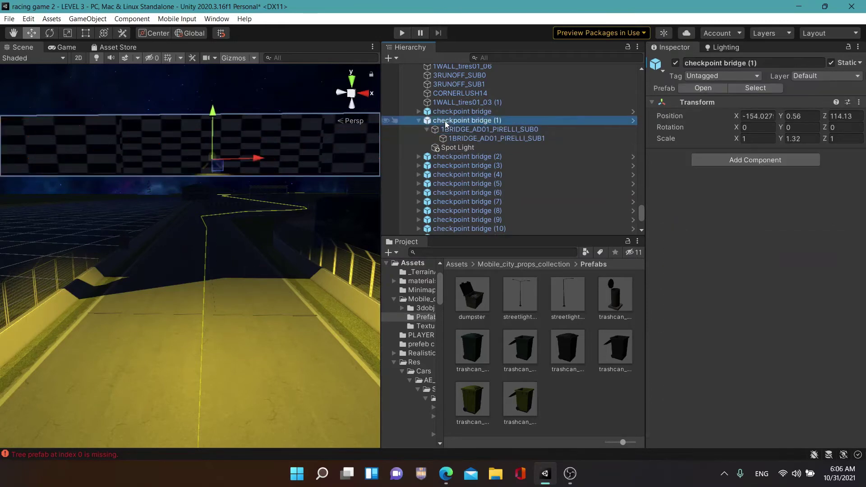
{"action": "left_click", "coordinate": [715, 90]}
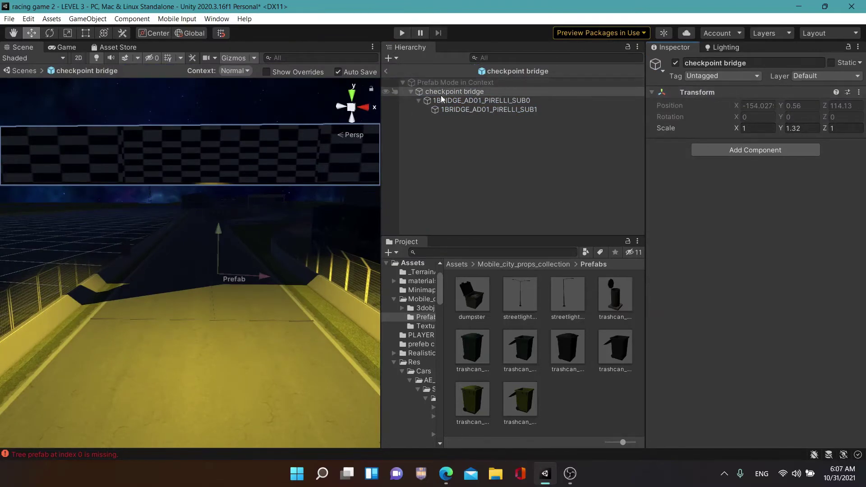
Review the bridge prefab's child meshes, then exit Prefab Mode back to the LEVEL 3 scene
{"action": "left_click", "coordinate": [412, 90]}
{"action": "left_click", "coordinate": [413, 90]}
{"action": "left_click", "coordinate": [412, 90]}
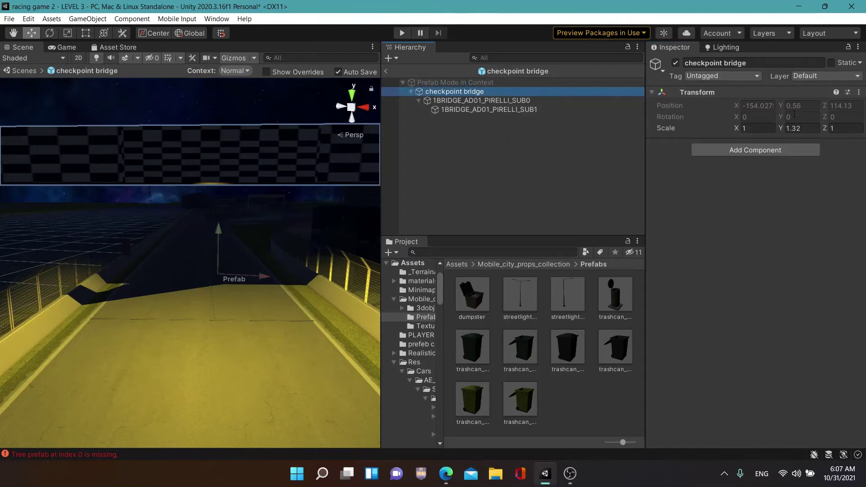
{"action": "left_click", "coordinate": [411, 92]}
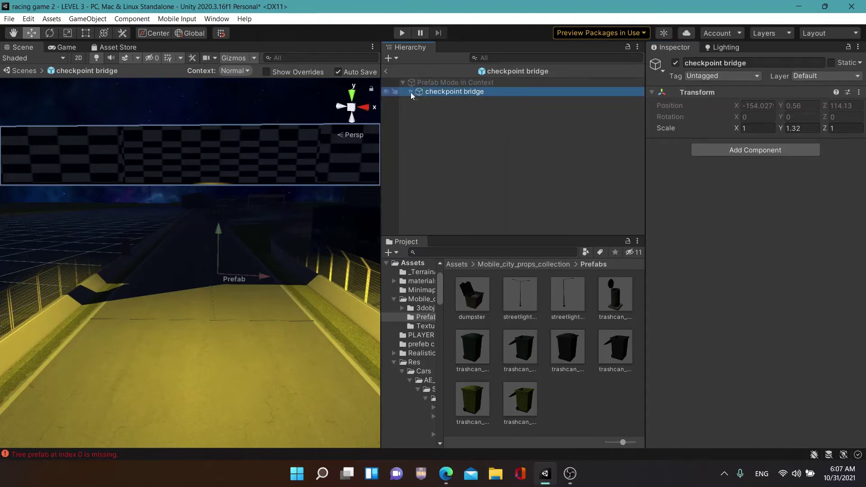
{"action": "left_click", "coordinate": [410, 92]}
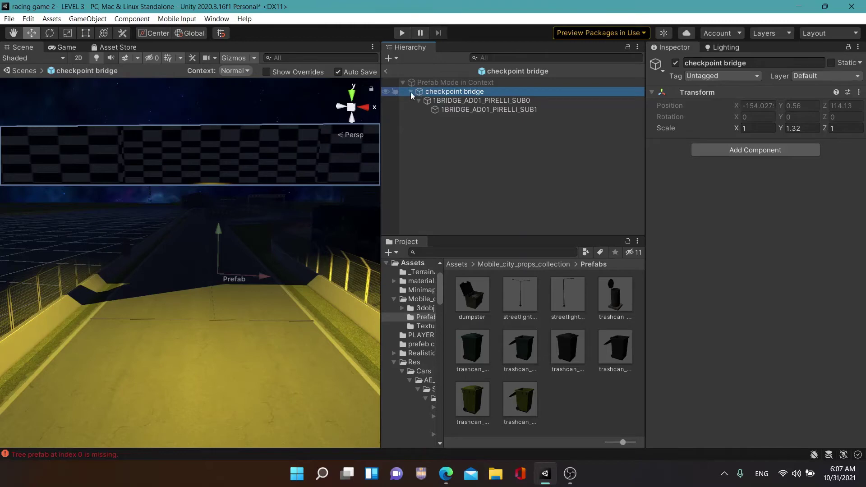
{"action": "left_click", "coordinate": [387, 71]}
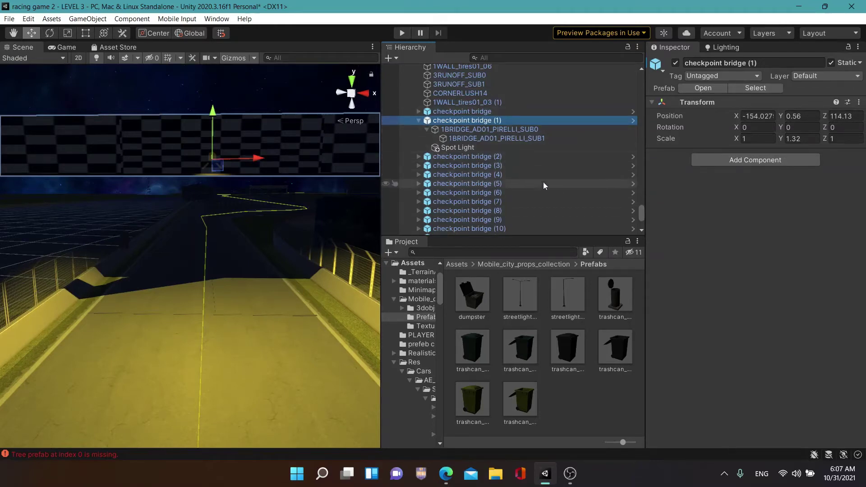
Reselect checkpoint bridge (1) and turn the view past the pillar down onto the dark road
{"action": "left_click", "coordinate": [417, 112]}
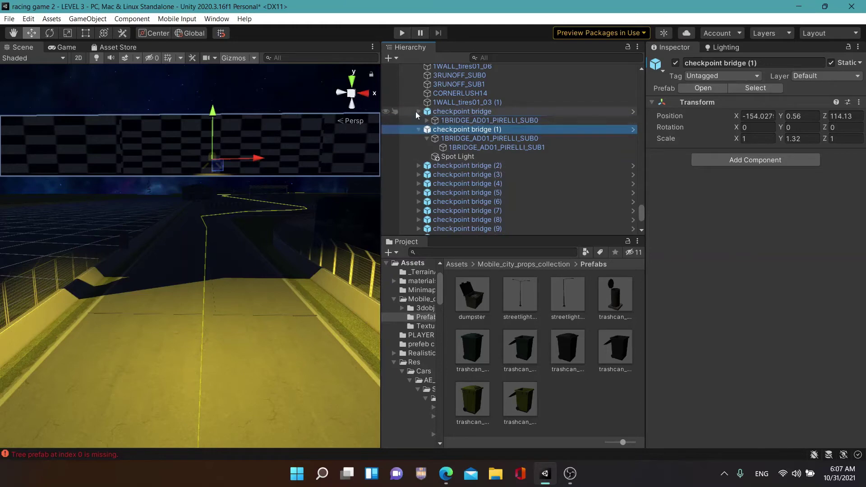
{"action": "left_click", "coordinate": [447, 121]}
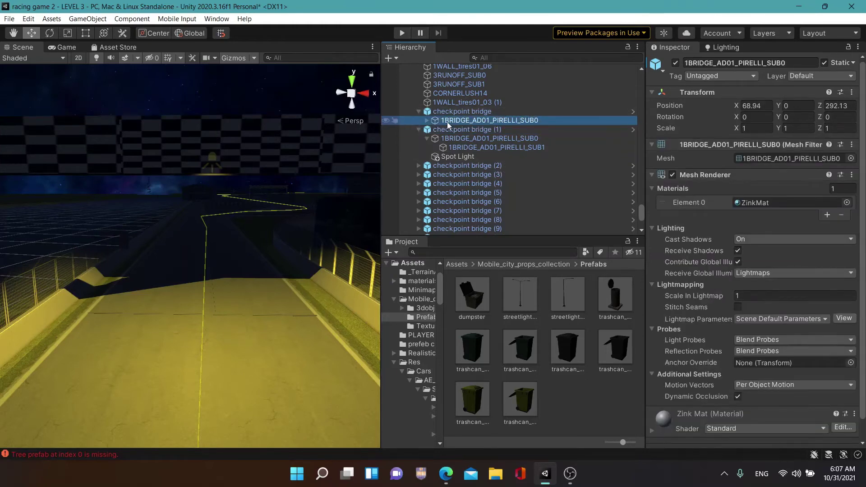
{"action": "left_click", "coordinate": [451, 113]}
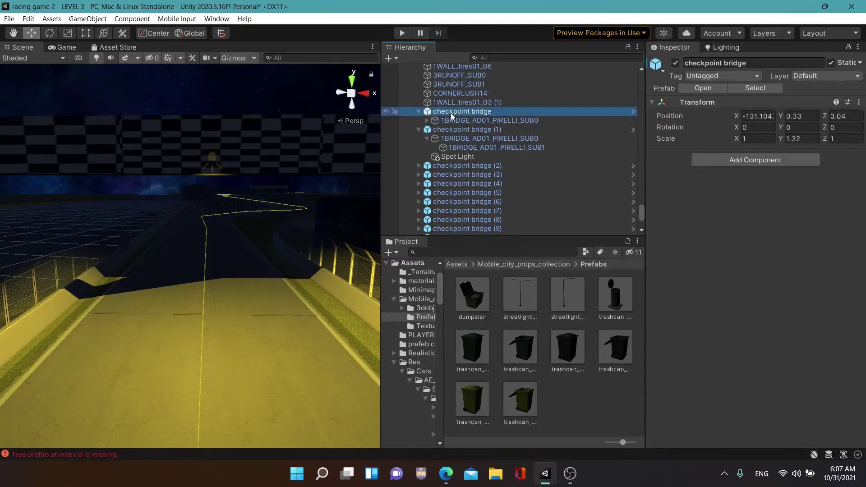
{"action": "left_click", "coordinate": [452, 128]}
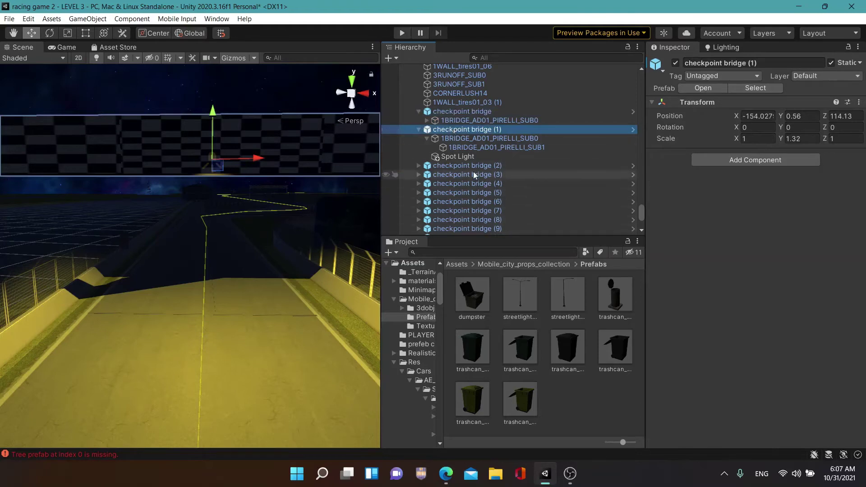
{"action": "mouse_move", "coordinate": [275, 238]}
{"action": "right_mouse_down"}
{"action": "mouse_move", "coordinate": [239, 258]}
{"action": "mouse_move", "coordinate": [369, 255]}
{"action": "right_mouse_up"}
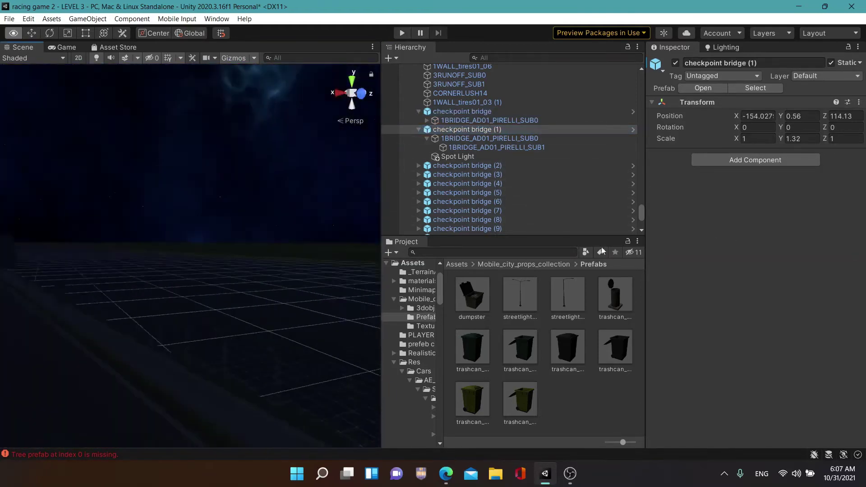
{"action": "mouse_move", "coordinate": [293, 263]}
{"action": "right_mouse_down"}
{"action": "mouse_move", "coordinate": [287, 238]}
{"action": "mouse_move", "coordinate": [331, 224]}
{"action": "mouse_move", "coordinate": [363, 228]}
{"action": "right_mouse_up"}
Enable Exponential Squared fog at density 0.01, then regenerate the level's lighting
{"action": "left_click", "coordinate": [723, 47]}
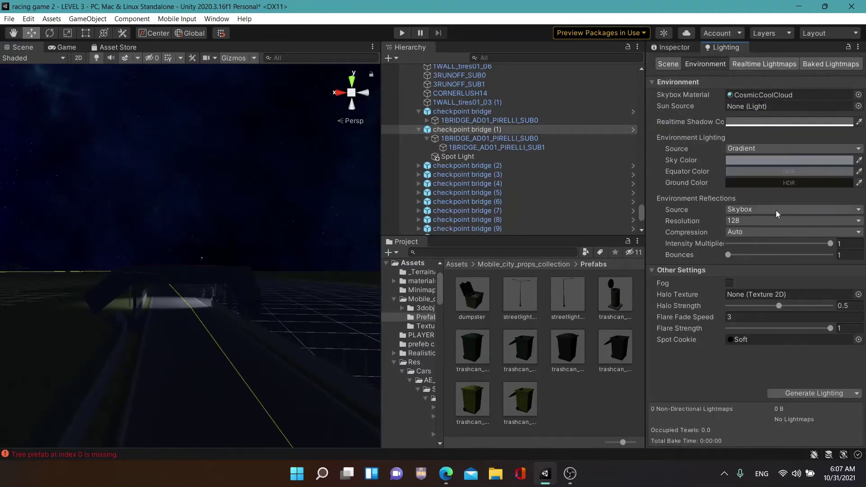
{"action": "left_click", "coordinate": [729, 283]}
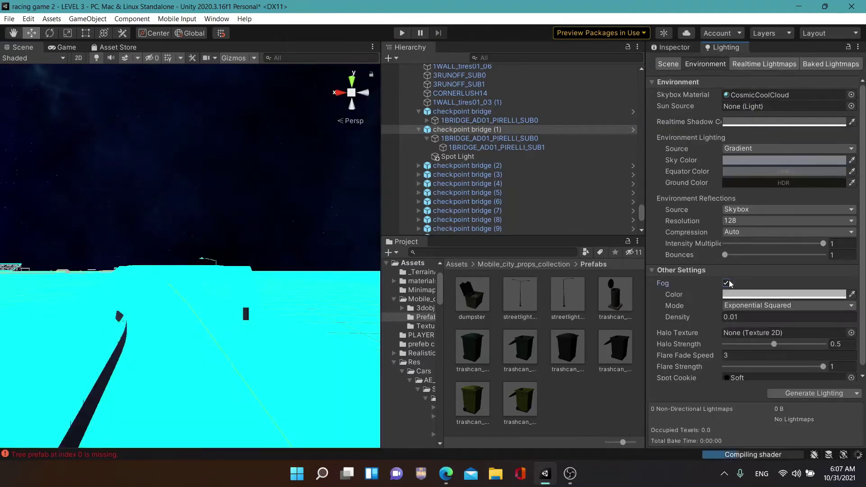
{"action": "mouse_move", "coordinate": [253, 300]}
{"action": "right_mouse_down"}
{"action": "mouse_move", "coordinate": [861, 322]}
{"action": "mouse_move", "coordinate": [248, 341]}
{"action": "mouse_move", "coordinate": [241, 291]}
{"action": "right_mouse_up"}
{"action": "key", "text": "w"}
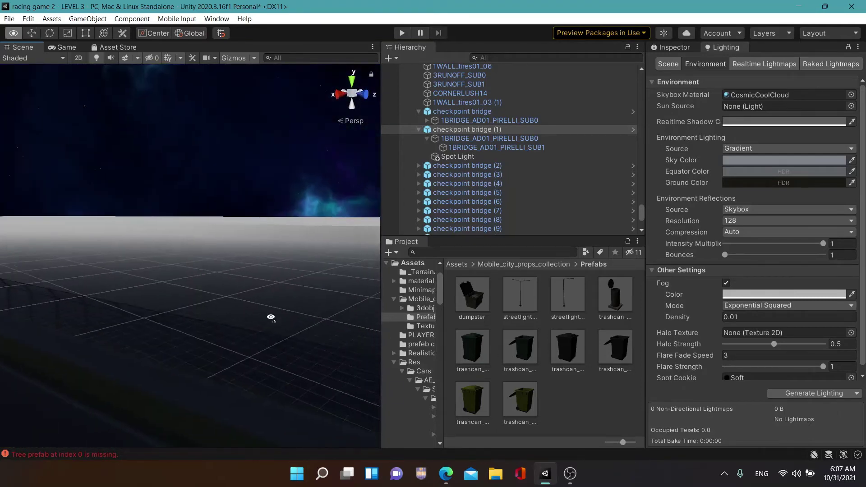
{"action": "mouse_move", "coordinate": [241, 290]}
{"action": "right_mouse_down"}
{"action": "mouse_move", "coordinate": [572, 345]}
{"action": "mouse_move", "coordinate": [642, 330]}
{"action": "right_mouse_up"}
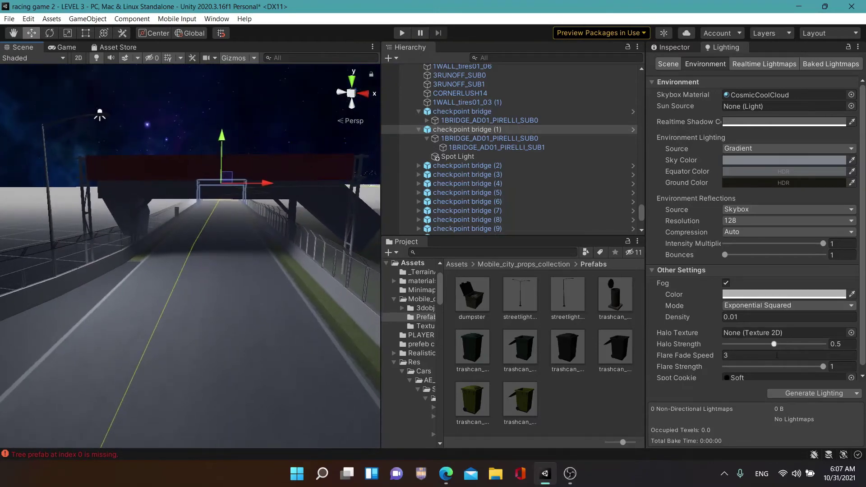
{"action": "left_click", "coordinate": [811, 394]}
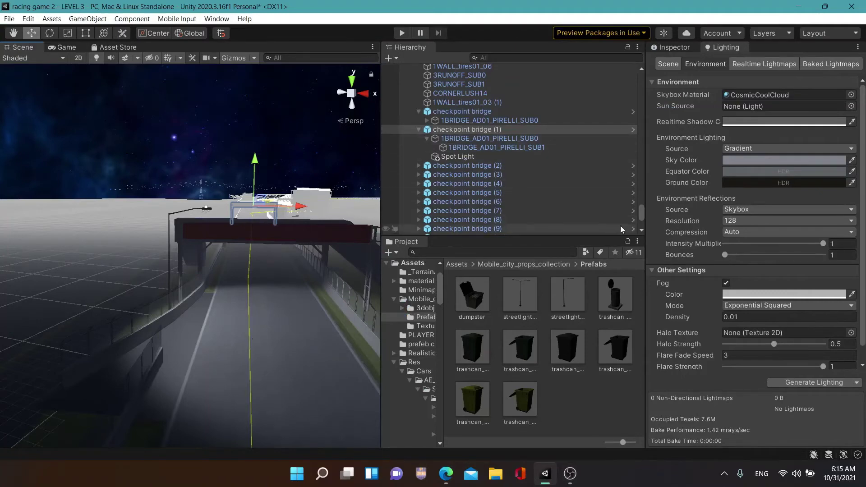
Save streetlight_single as an Original Prefab in the Mobile_city_props_collection Prefabs folder
{"action": "left_click_drag", "start_coordinate": [642, 216], "coordinate": [638, 79]}
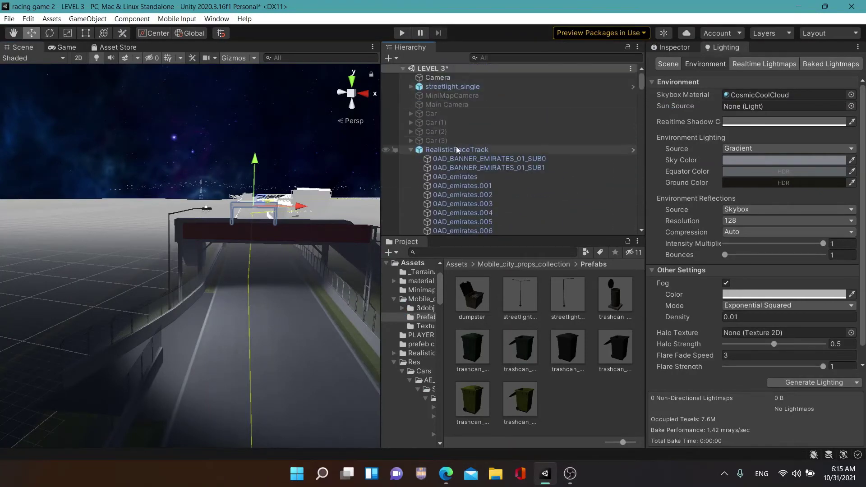
{"action": "left_click", "coordinate": [415, 151]}
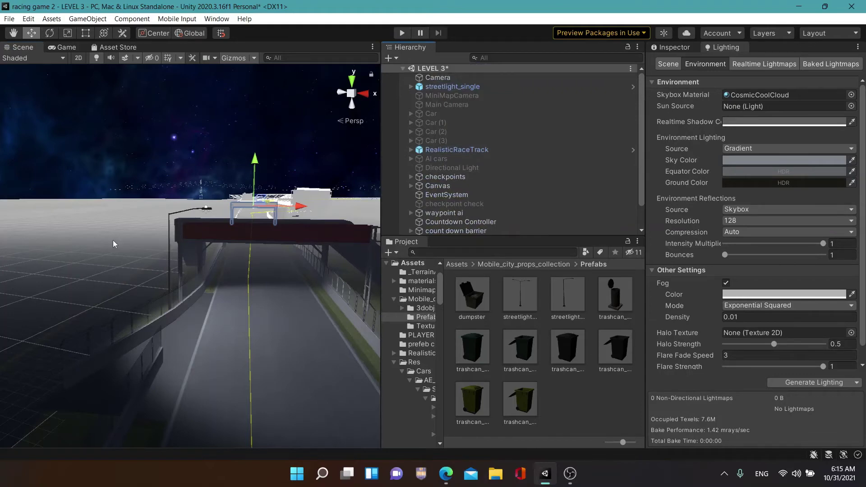
{"action": "mouse_move", "coordinate": [201, 250]}
{"action": "right_mouse_down"}
{"action": "mouse_move", "coordinate": [508, 411]}
{"action": "mouse_move", "coordinate": [242, 285]}
{"action": "right_mouse_up"}
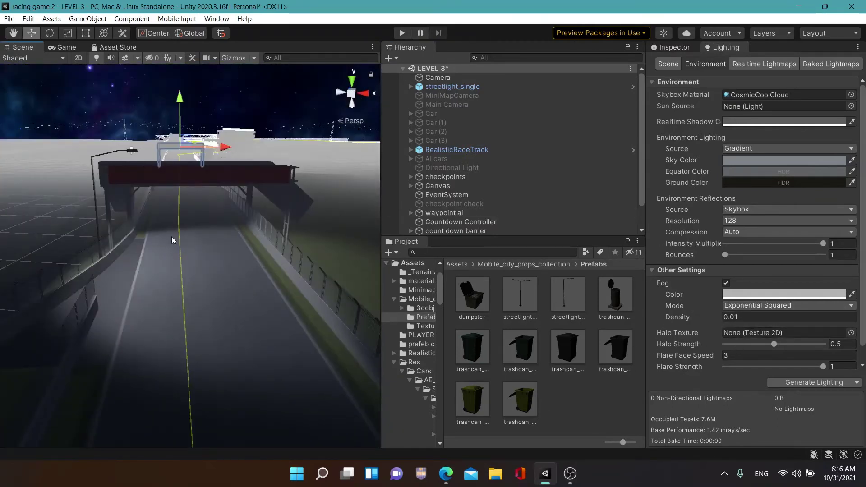
{"action": "right_click_drag", "start_coordinate": [244, 301], "coordinate": [239, 284]}
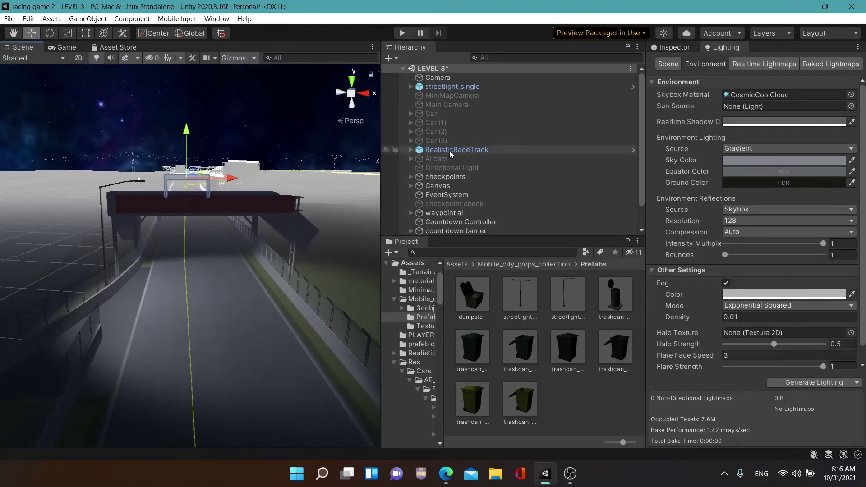
{"action": "left_click", "coordinate": [448, 87]}
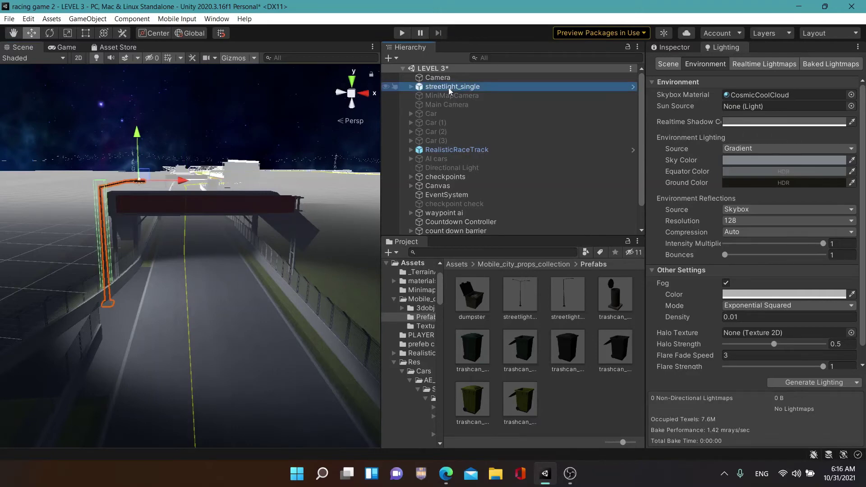
{"action": "left_click_drag", "start_coordinate": [440, 87], "coordinate": [575, 326]}
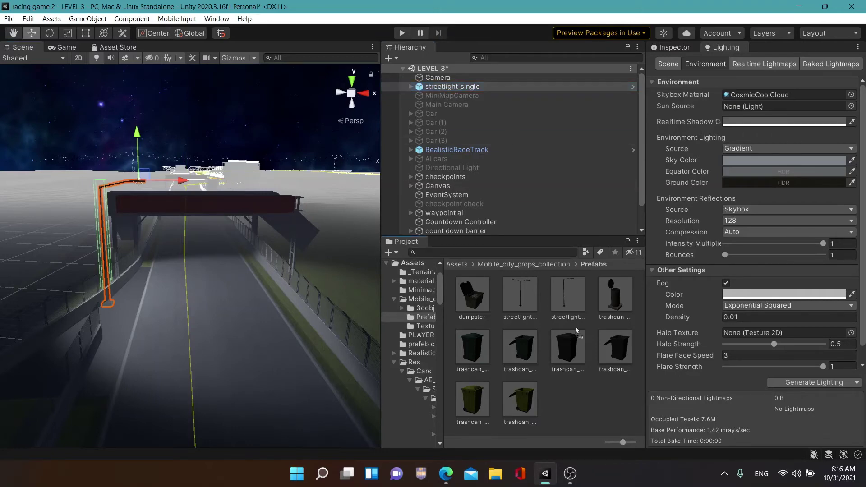
{"action": "left_click_drag", "start_coordinate": [569, 396], "coordinate": [567, 395]}
{"action": "left_click", "coordinate": [408, 253]}
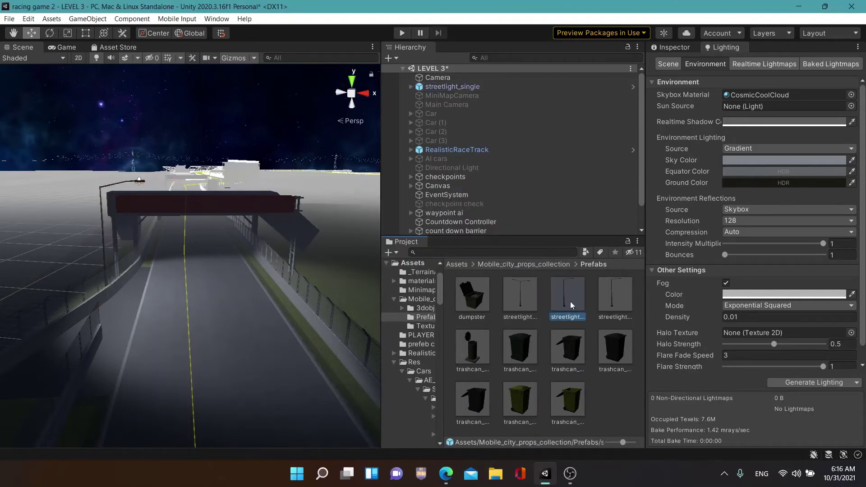
Drop the streetlight prefab beside the track and lower it slightly
{"action": "mouse_move", "coordinate": [312, 313]}
{"action": "right_mouse_down"}
{"action": "mouse_move", "coordinate": [309, 253]}
{"action": "mouse_move", "coordinate": [481, 364]}
{"action": "mouse_move", "coordinate": [677, 407]}
{"action": "mouse_move", "coordinate": [607, 399]}
{"action": "right_mouse_up"}
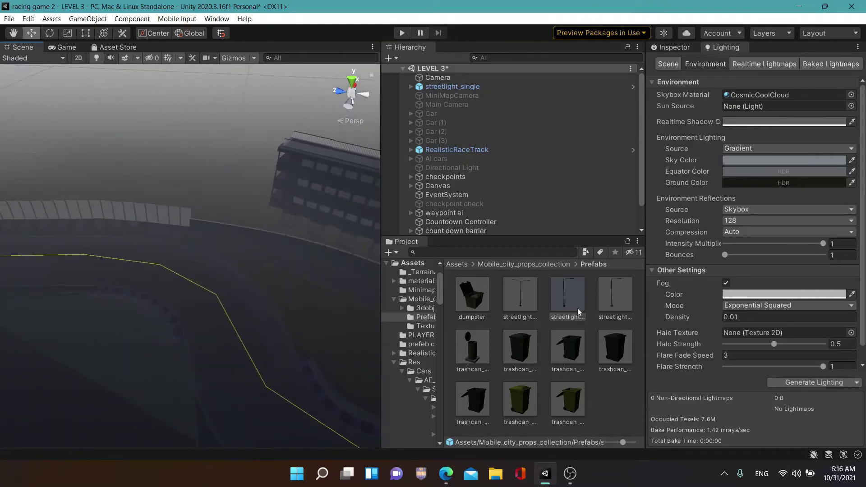
{"action": "left_click_drag", "start_coordinate": [429, 273], "coordinate": [85, 212]}
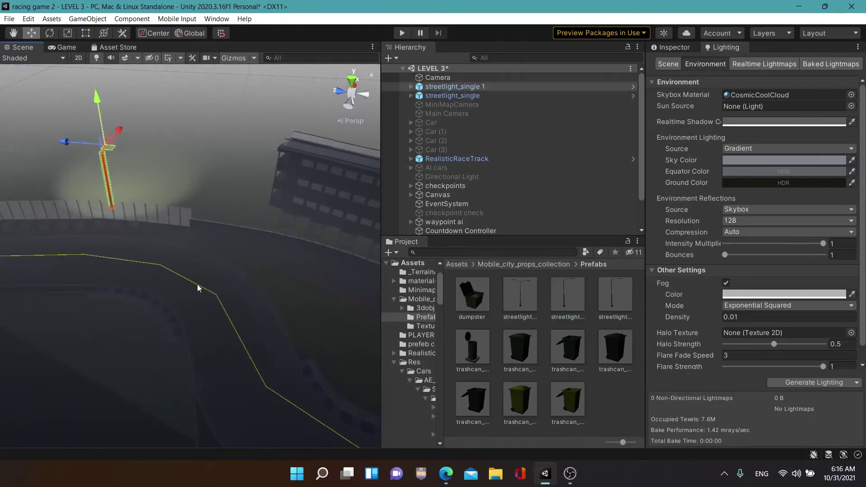
{"action": "mouse_move", "coordinate": [86, 212]}
{"action": "right_mouse_down"}
{"action": "mouse_move", "coordinate": [158, 227]}
{"action": "mouse_move", "coordinate": [16, 234]}
{"action": "right_mouse_up"}
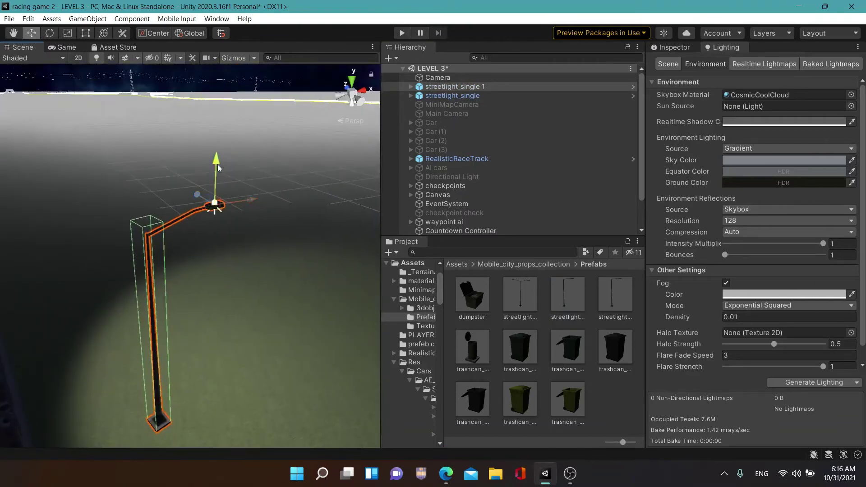
{"action": "left_click_drag", "start_coordinate": [217, 166], "coordinate": [215, 168]}
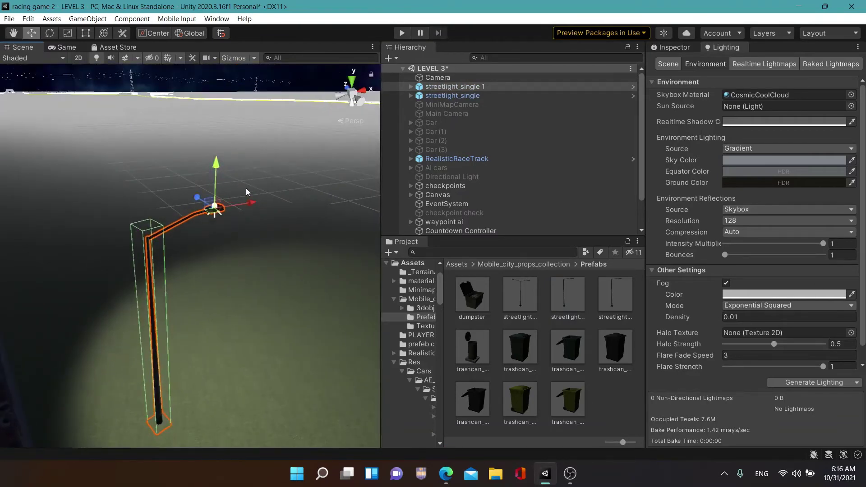
Rotate streetlight_single 1 so its lamp faces the road and move it against the barrier
{"action": "right_click_drag", "start_coordinate": [254, 207], "coordinate": [215, 447]}
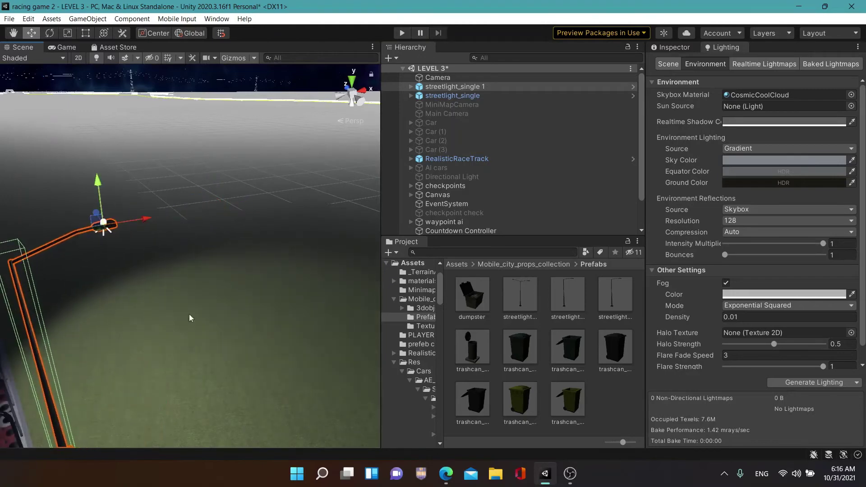
{"action": "left_click_drag", "start_coordinate": [191, 91], "coordinate": [176, 95]}
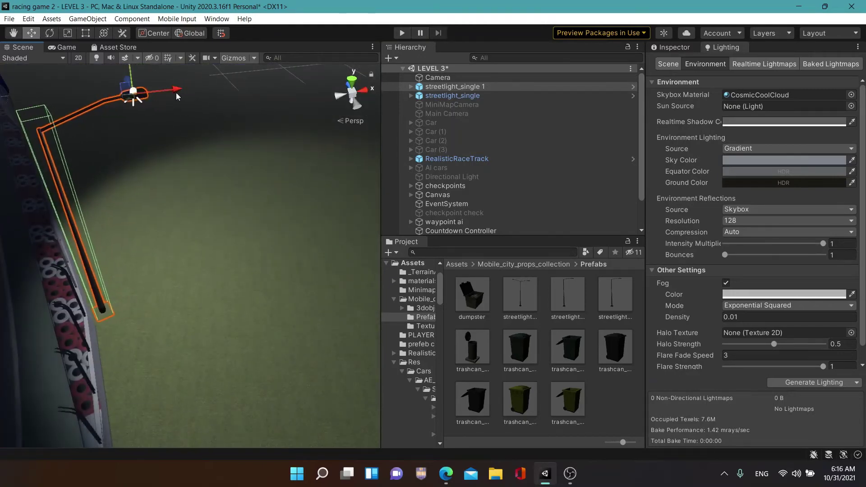
{"action": "left_click", "coordinate": [50, 36]}
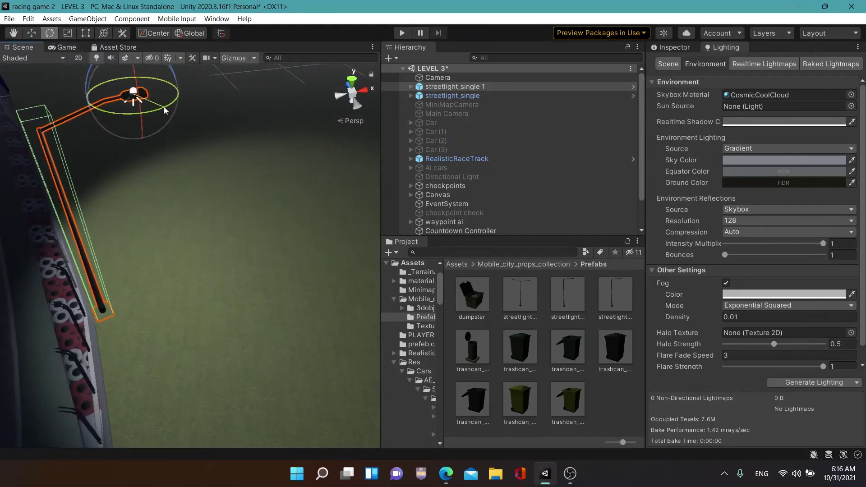
{"action": "left_click_drag", "start_coordinate": [149, 111], "coordinate": [786, 139]}
{"action": "left_click", "coordinate": [27, 36]}
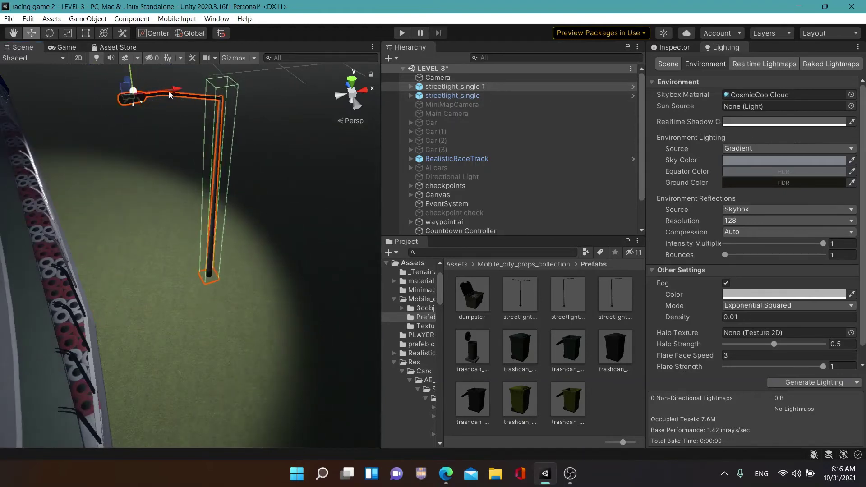
{"action": "left_click_drag", "start_coordinate": [170, 95], "coordinate": [39, 158]}
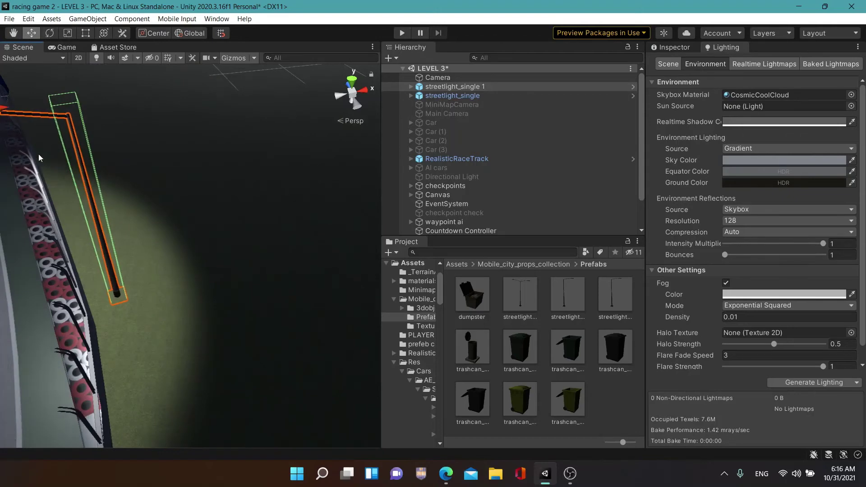
{"action": "left_click_drag", "start_coordinate": [198, 201], "coordinate": [780, 140], "text": "alt"}
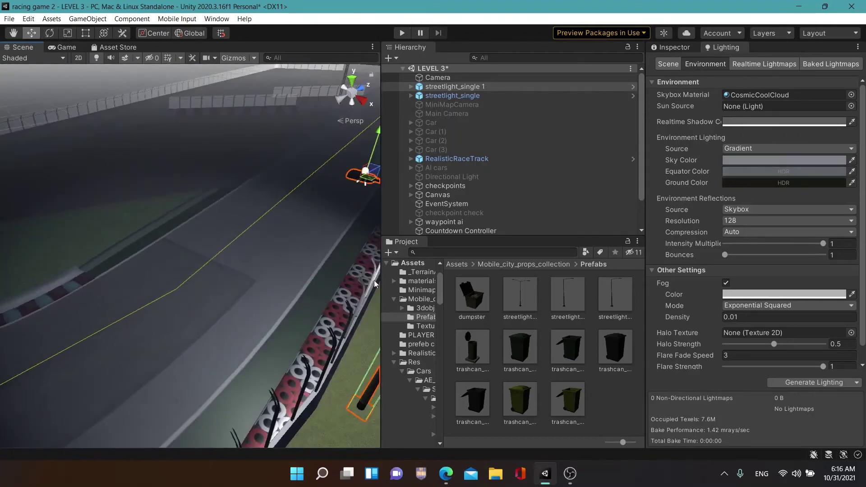
{"action": "left_click_drag", "start_coordinate": [374, 283], "coordinate": [280, 168], "text": "alt"}
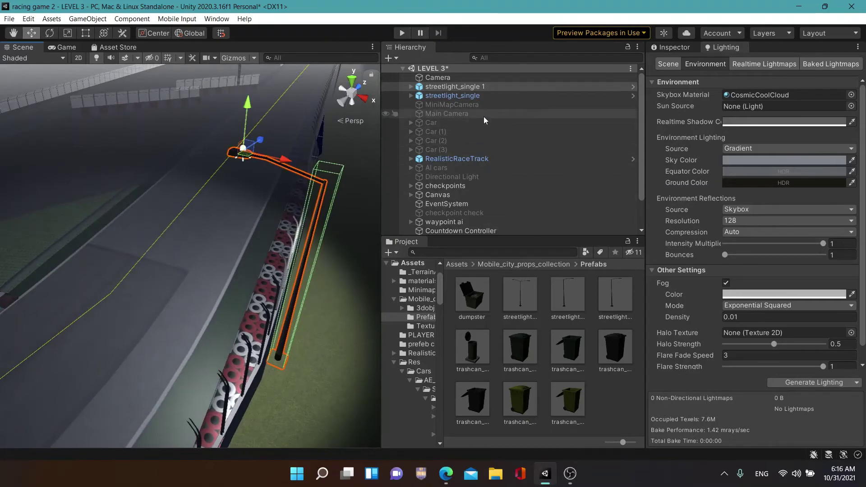
Duplicate streetlight_single 1 with Ctrl+D and slide the copy further along the barrier
{"action": "key", "text": "ctrl+d"}
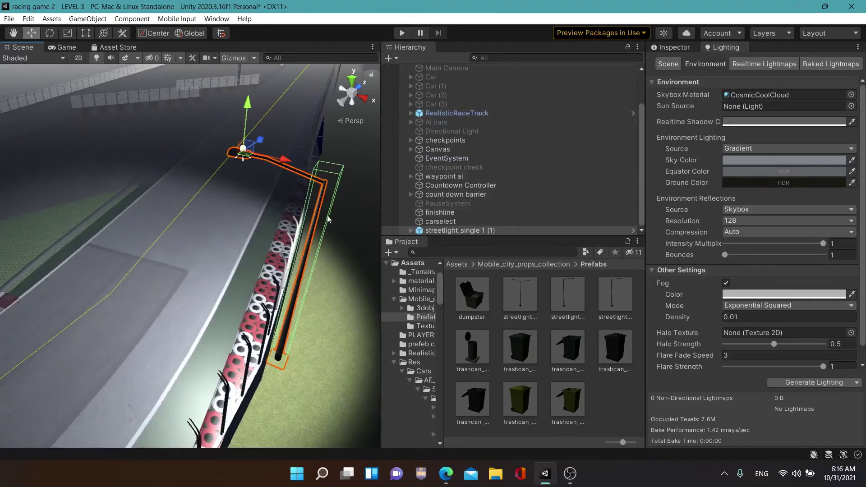
{"action": "left_click_drag", "start_coordinate": [265, 148], "coordinate": [306, 32]}
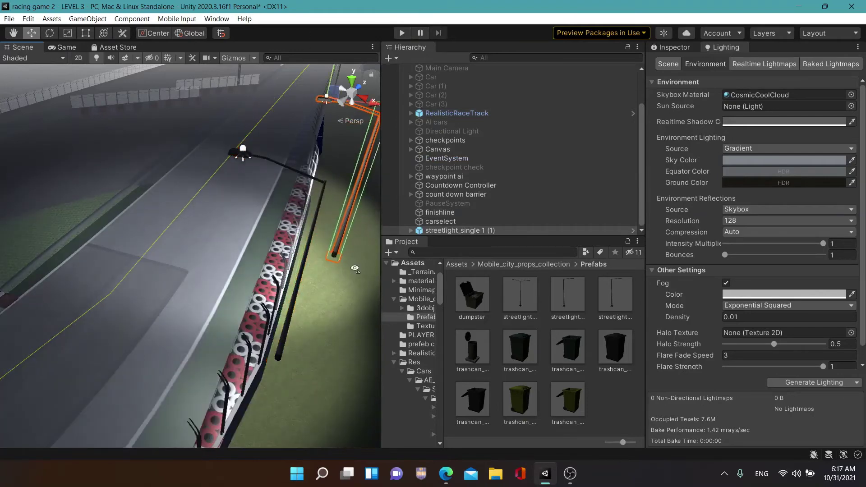
{"action": "right_click_drag", "start_coordinate": [354, 269], "coordinate": [353, 215]}
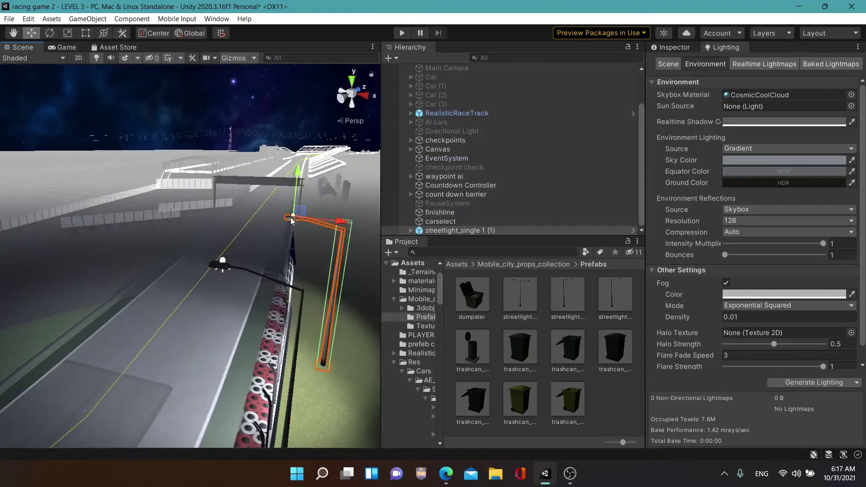
{"action": "mouse_move", "coordinate": [361, 296]}
{"action": "right_mouse_down"}
{"action": "mouse_move", "coordinate": [551, 14]}
{"action": "mouse_move", "coordinate": [200, 402]}
{"action": "mouse_move", "coordinate": [95, 318]}
{"action": "right_mouse_up"}
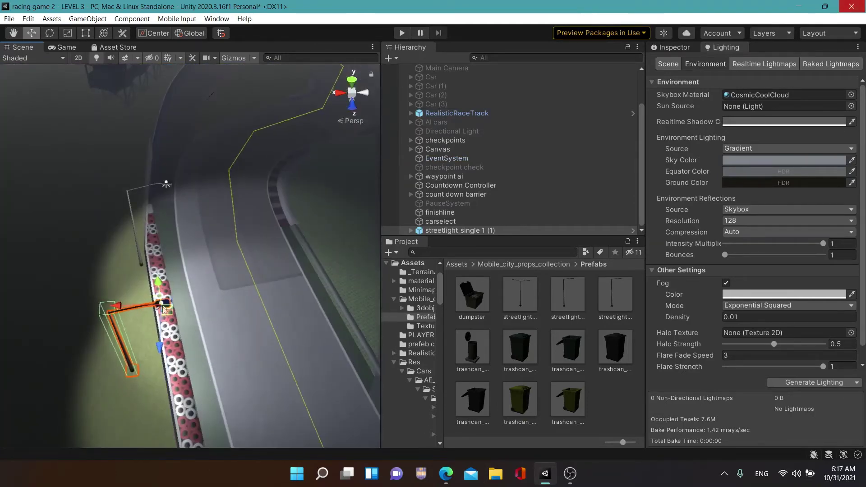
{"action": "left_click_drag", "start_coordinate": [169, 313], "coordinate": [246, 448]}
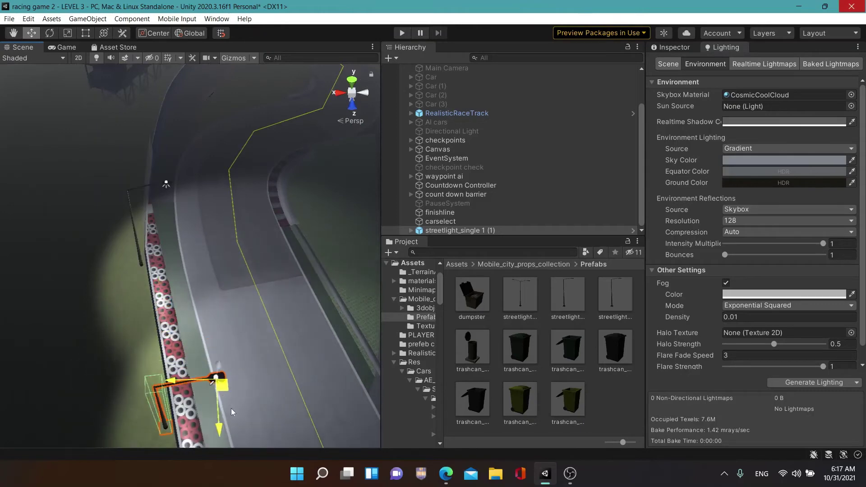
{"action": "right_click_drag", "start_coordinate": [247, 448], "coordinate": [666, 405]}
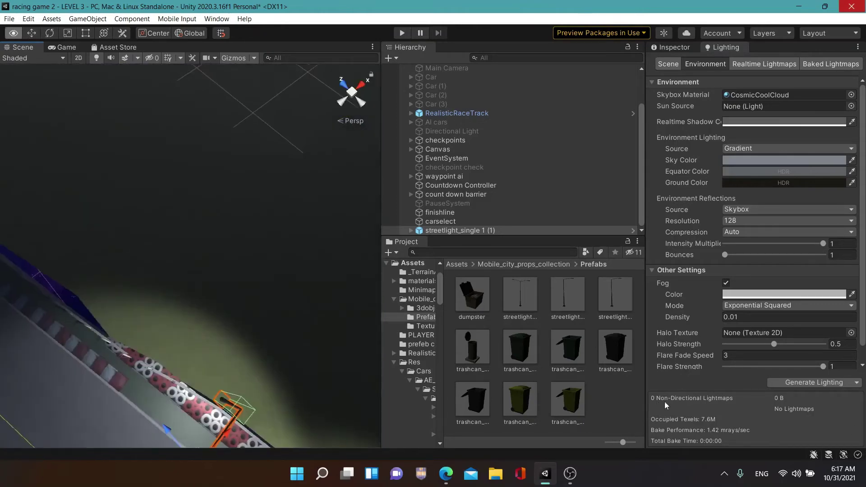
{"action": "middle_click_drag", "start_coordinate": [180, 439], "coordinate": [182, 389]}
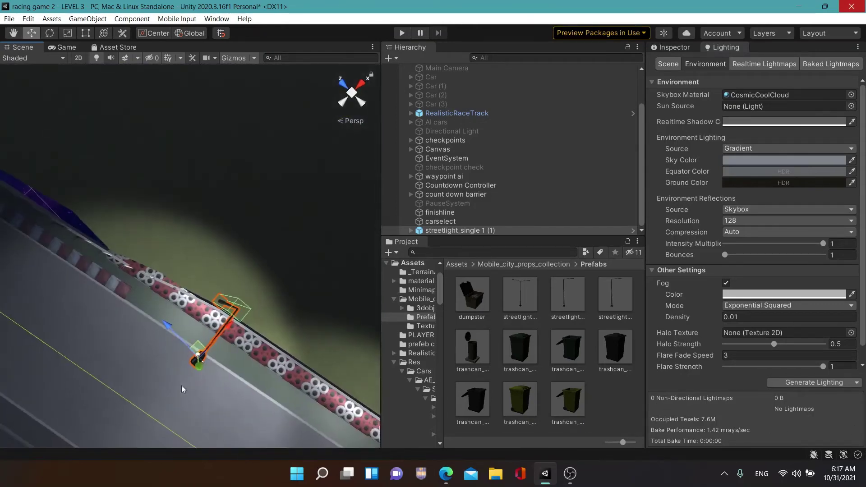
{"action": "mouse_move", "coordinate": [200, 346]}
{"action": "left_mouse_down"}
{"action": "mouse_move", "coordinate": [150, 305]}
{"action": "mouse_move", "coordinate": [140, 308]}
{"action": "left_mouse_up"}
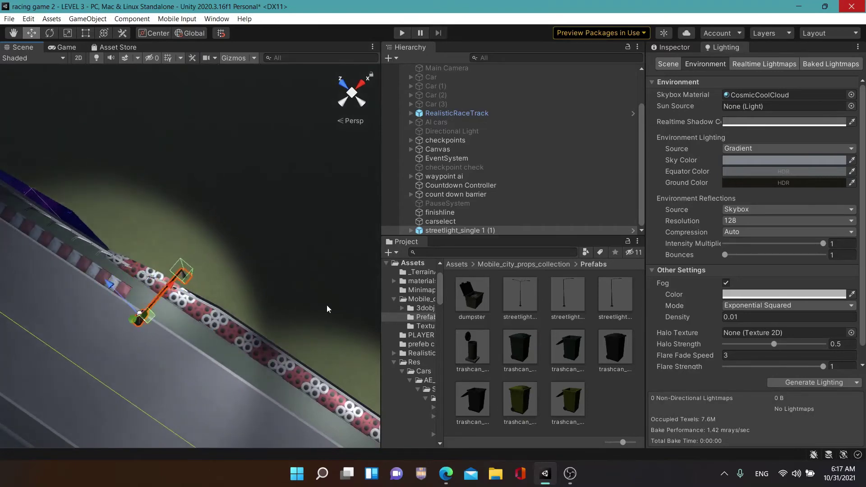
{"action": "mouse_move", "coordinate": [327, 309]}
{"action": "right_mouse_down"}
{"action": "mouse_move", "coordinate": [637, 415]}
{"action": "mouse_move", "coordinate": [287, 186]}
{"action": "mouse_move", "coordinate": [282, 64]}
{"action": "mouse_move", "coordinate": [171, 162]}
{"action": "right_mouse_up"}
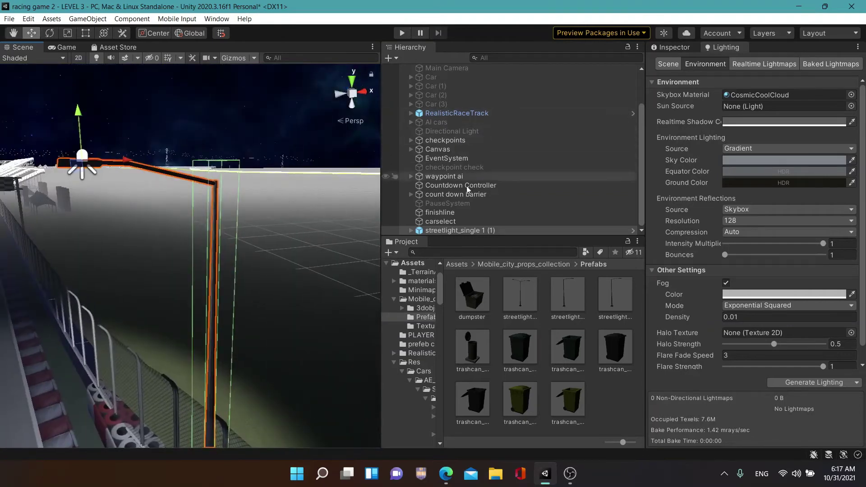
Lower streetlight_single 1 (1) and reposition it by the barrier in the foggy scene
{"action": "left_click", "coordinate": [474, 231]}
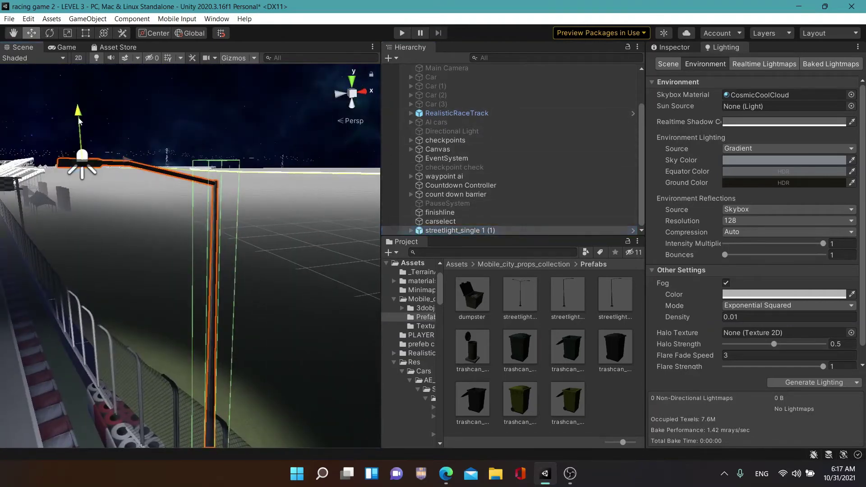
{"action": "left_click_drag", "start_coordinate": [79, 120], "coordinate": [79, 122]}
{"action": "mouse_move", "coordinate": [248, 259]}
{"action": "right_mouse_down"}
{"action": "mouse_move", "coordinate": [255, 312]}
{"action": "mouse_move", "coordinate": [134, 291]}
{"action": "mouse_move", "coordinate": [75, 304]}
{"action": "right_mouse_up"}
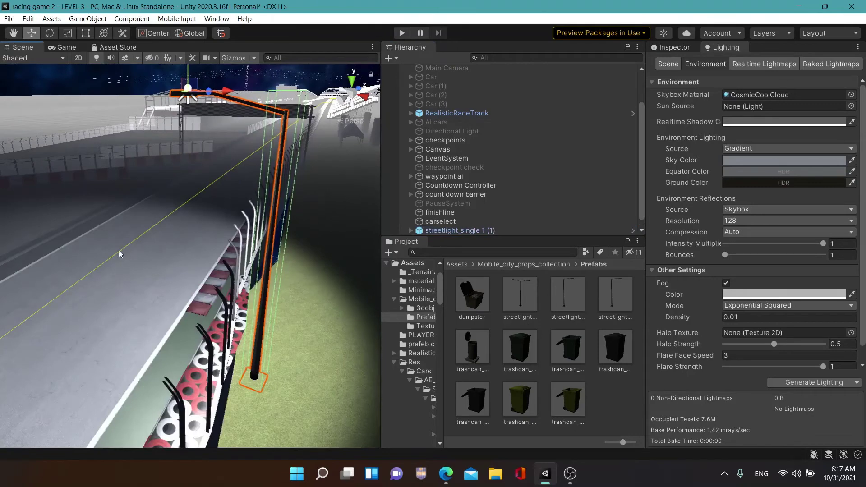
{"action": "mouse_move", "coordinate": [286, 123]}
{"action": "right_mouse_down"}
{"action": "mouse_move", "coordinate": [109, 107]}
{"action": "mouse_move", "coordinate": [288, 286]}
{"action": "mouse_move", "coordinate": [219, 221]}
{"action": "right_mouse_up"}
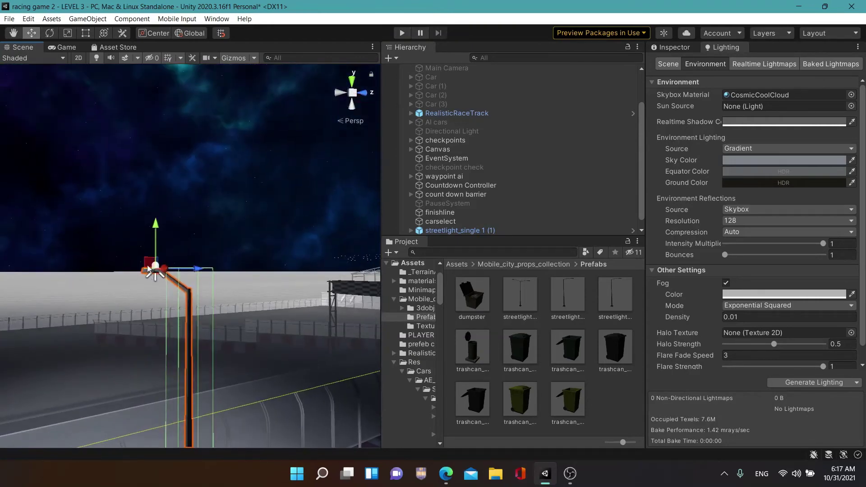
{"action": "mouse_move", "coordinate": [270, 321]}
{"action": "right_mouse_down"}
{"action": "mouse_move", "coordinate": [302, 11]}
{"action": "mouse_move", "coordinate": [826, 57]}
{"action": "mouse_move", "coordinate": [568, 6]}
{"action": "right_mouse_up"}
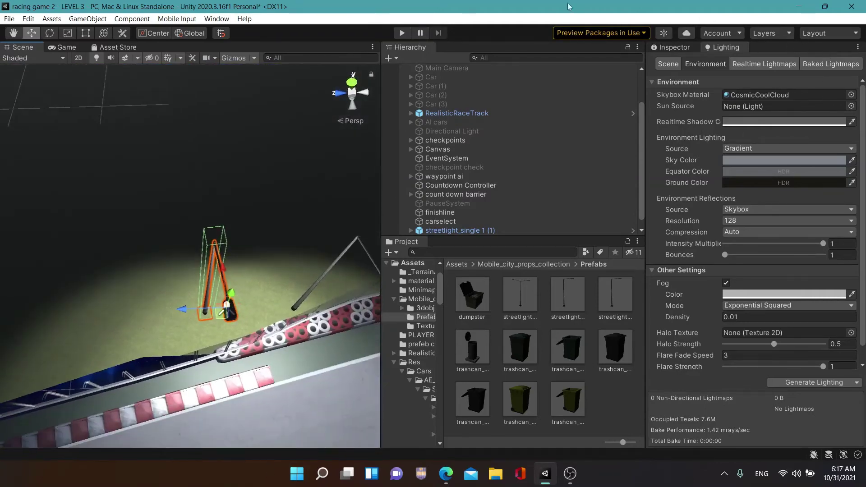
{"action": "mouse_move", "coordinate": [220, 319]}
{"action": "left_mouse_down"}
{"action": "mouse_move", "coordinate": [787, 432]}
{"action": "mouse_move", "coordinate": [670, 457]}
{"action": "left_mouse_up"}
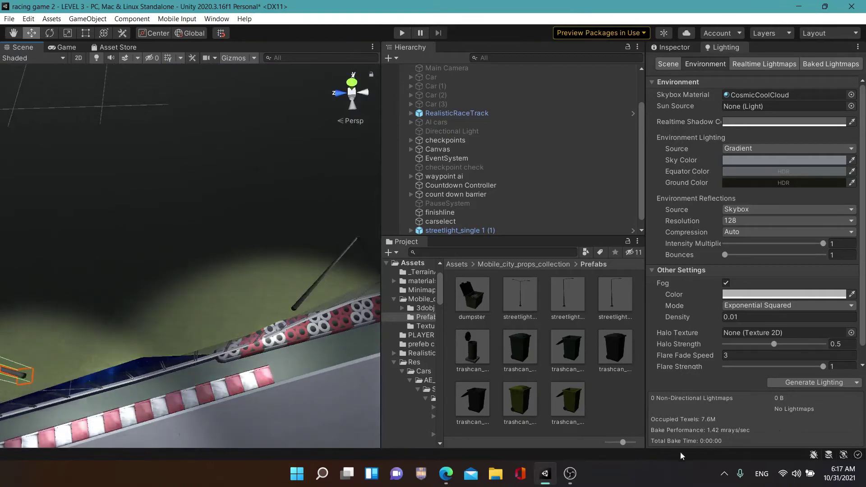
{"action": "mouse_move", "coordinate": [216, 292]}
{"action": "right_mouse_down"}
{"action": "mouse_move", "coordinate": [781, 204]}
{"action": "mouse_move", "coordinate": [362, 236]}
{"action": "right_mouse_up"}
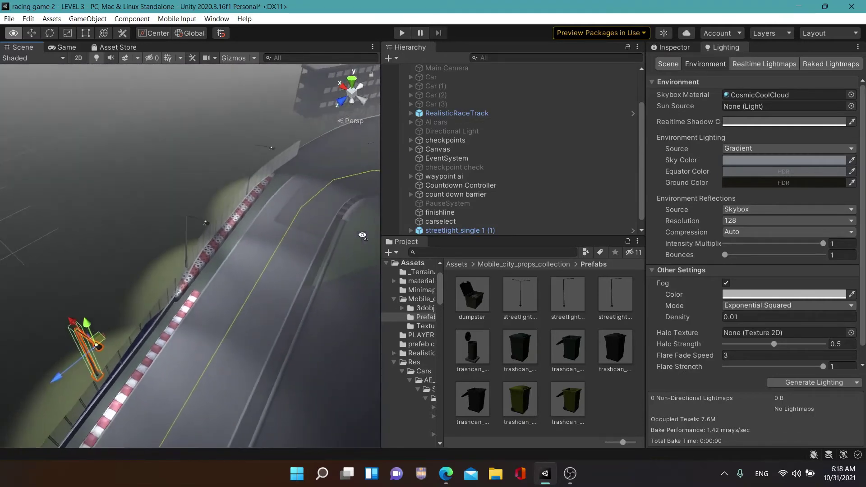
{"action": "mouse_move", "coordinate": [362, 236]}
{"action": "right_mouse_down"}
{"action": "mouse_move", "coordinate": [420, 101]}
{"action": "mouse_move", "coordinate": [302, 249]}
{"action": "right_mouse_up"}
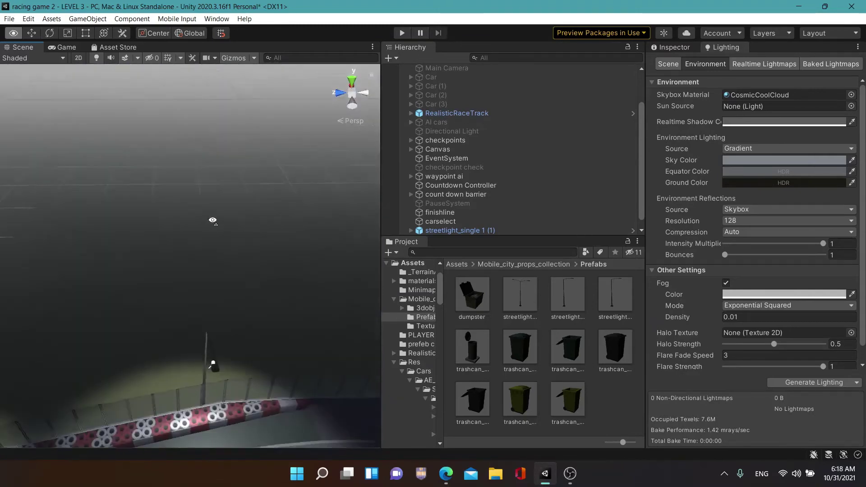
{"action": "right_click_drag", "start_coordinate": [302, 250], "coordinate": [201, 319]}
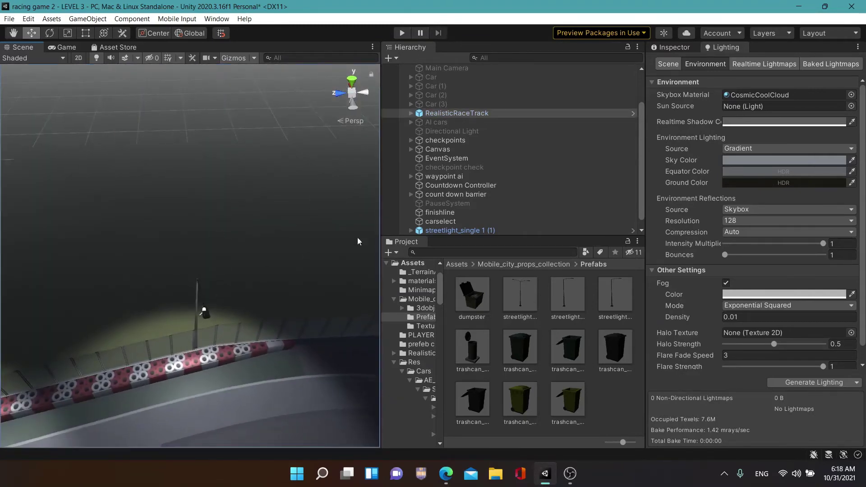
{"action": "mouse_move", "coordinate": [292, 219]}
{"action": "right_mouse_down"}
{"action": "mouse_move", "coordinate": [17, 185]}
{"action": "mouse_move", "coordinate": [804, 51]}
{"action": "mouse_move", "coordinate": [831, 57]}
{"action": "mouse_move", "coordinate": [272, 234]}
{"action": "mouse_move", "coordinate": [284, 233]}
{"action": "right_mouse_up"}
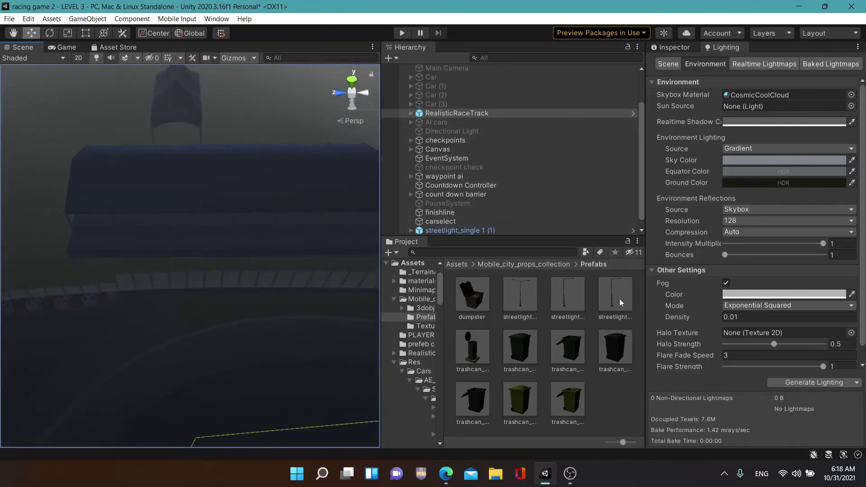
Drop another streetlight prefab into the scene and tilt it toward the road
{"action": "left_click", "coordinate": [573, 297]}
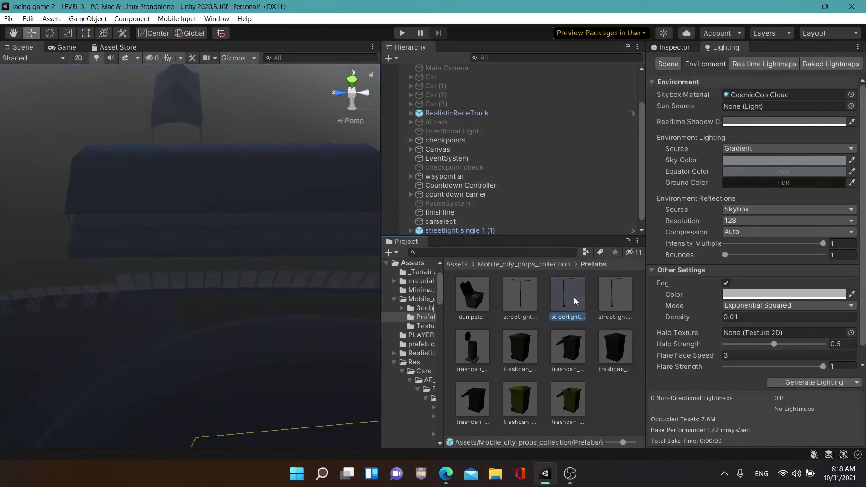
{"action": "left_click", "coordinate": [607, 299]}
{"action": "mouse_move", "coordinate": [610, 299]}
{"action": "left_mouse_down"}
{"action": "mouse_move", "coordinate": [268, 261]}
{"action": "mouse_move", "coordinate": [564, 285]}
{"action": "mouse_move", "coordinate": [224, 270]}
{"action": "left_mouse_up"}
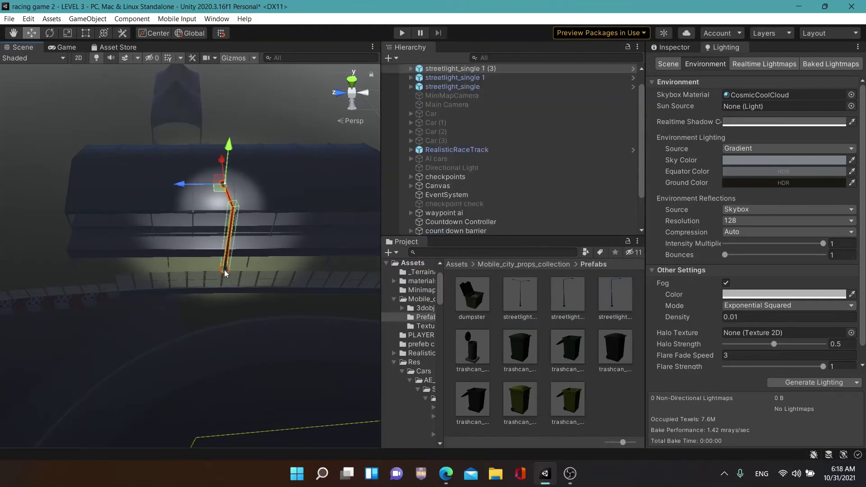
{"action": "left_click", "coordinate": [49, 33]}
{"action": "mouse_move", "coordinate": [226, 157]}
{"action": "left_mouse_down"}
{"action": "mouse_move", "coordinate": [852, 189]}
{"action": "mouse_move", "coordinate": [808, 189]}
{"action": "mouse_move", "coordinate": [832, 180]}
{"action": "left_mouse_up"}
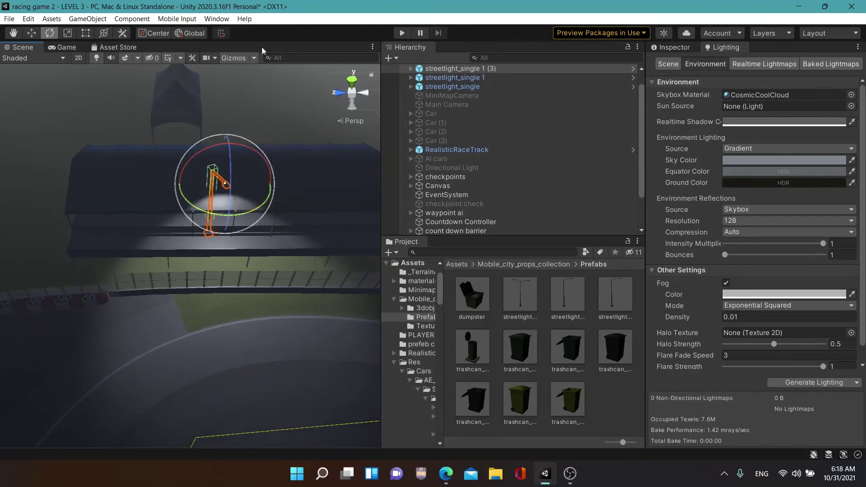
Adjust the new streetlight's height and sideways position so its lamp reaches over the road
{"action": "left_click", "coordinate": [35, 34]}
{"action": "left_click_drag", "start_coordinate": [224, 168], "coordinate": [224, 201]}
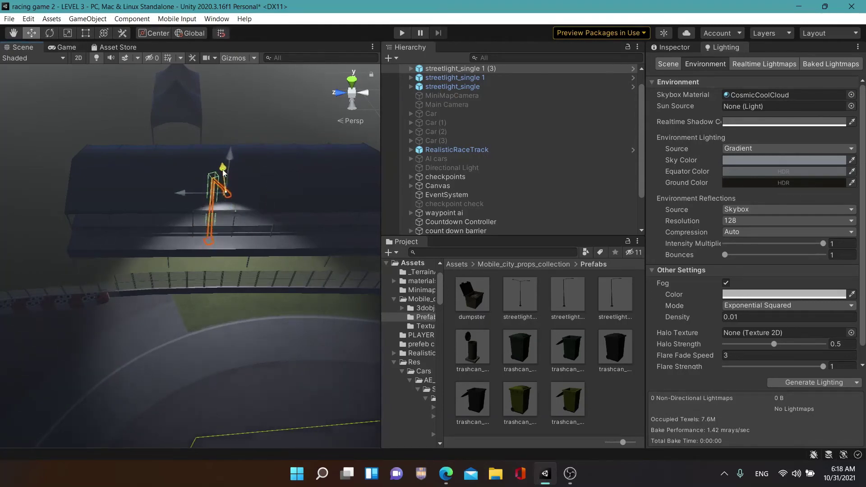
{"action": "mouse_move", "coordinate": [282, 276]}
{"action": "left_mouse_down", "text": "alt"}
{"action": "mouse_move", "coordinate": [544, 305]}
{"action": "mouse_move", "coordinate": [528, 293]}
{"action": "left_mouse_up", "text": "alt"}
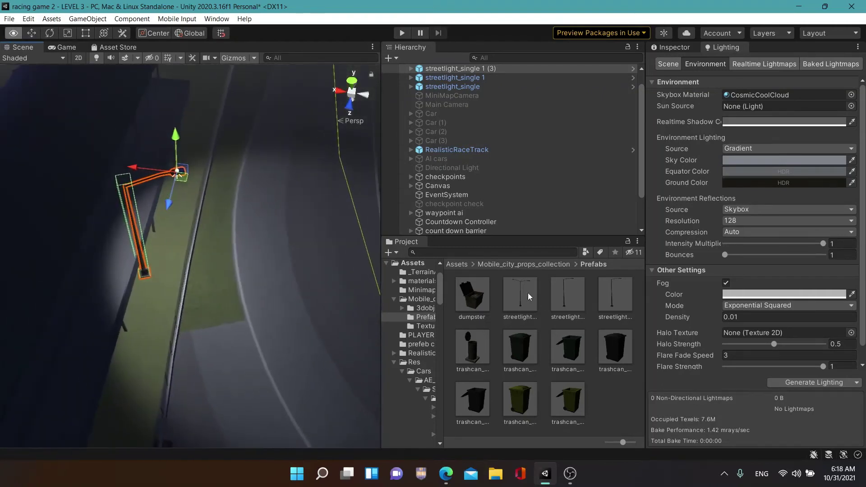
{"action": "left_click_drag", "start_coordinate": [133, 173], "coordinate": [170, 185]}
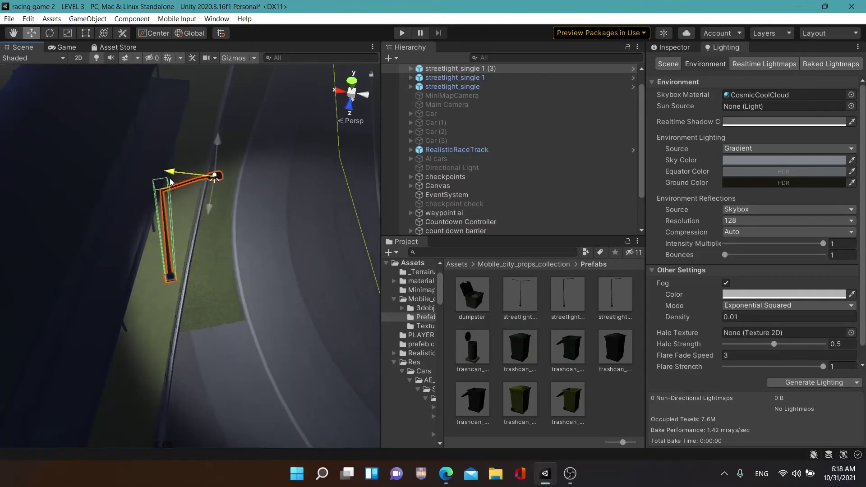
{"action": "left_click_drag", "start_coordinate": [217, 150], "coordinate": [218, 143]}
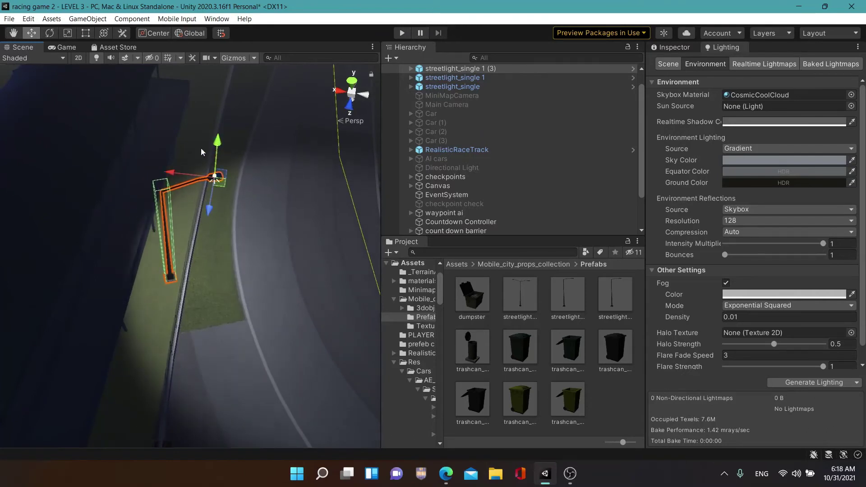
{"action": "left_click_drag", "start_coordinate": [171, 172], "coordinate": [164, 173]}
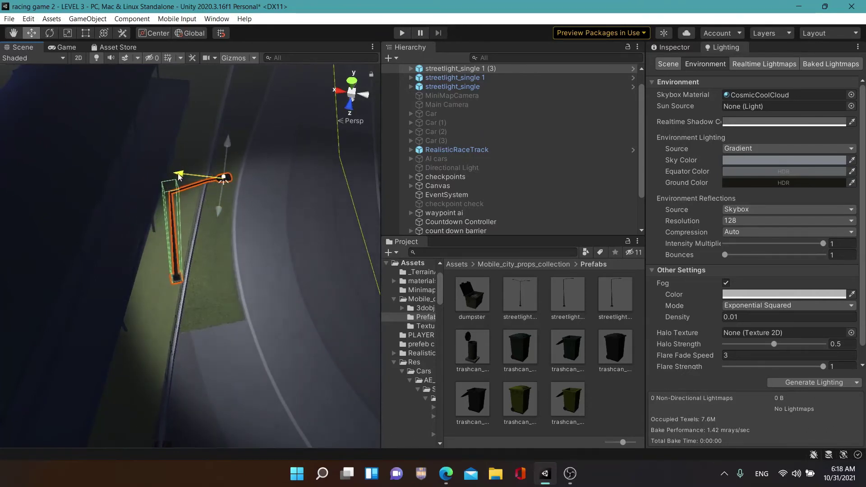
{"action": "left_click_drag", "start_coordinate": [280, 229], "coordinate": [304, 229], "text": "alt"}
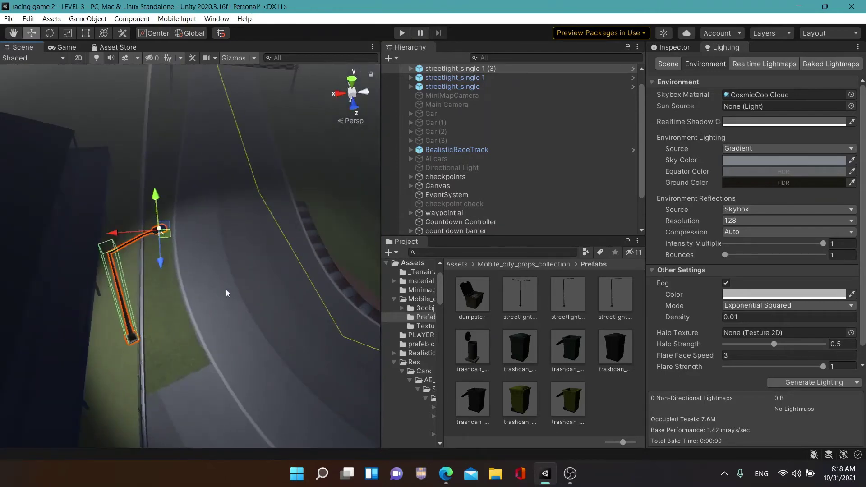
{"action": "left_click_drag", "start_coordinate": [227, 293], "coordinate": [334, 320], "text": "alt"}
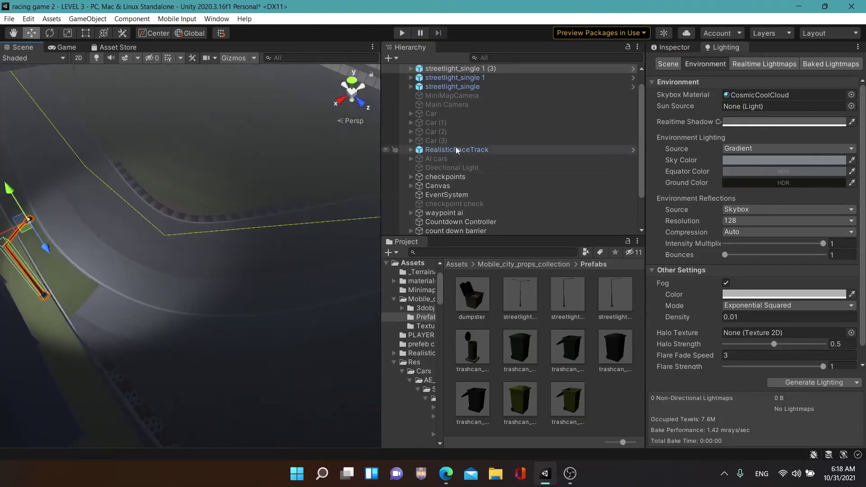
Create a new empty object in the Hierarchy named 'street light'
{"action": "left_click_drag", "start_coordinate": [642, 110], "coordinate": [645, 83]}
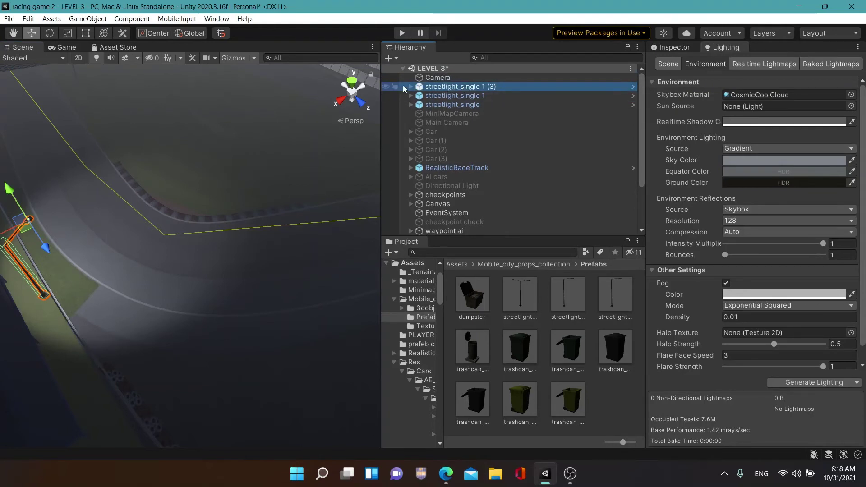
{"action": "left_click", "coordinate": [438, 95]}
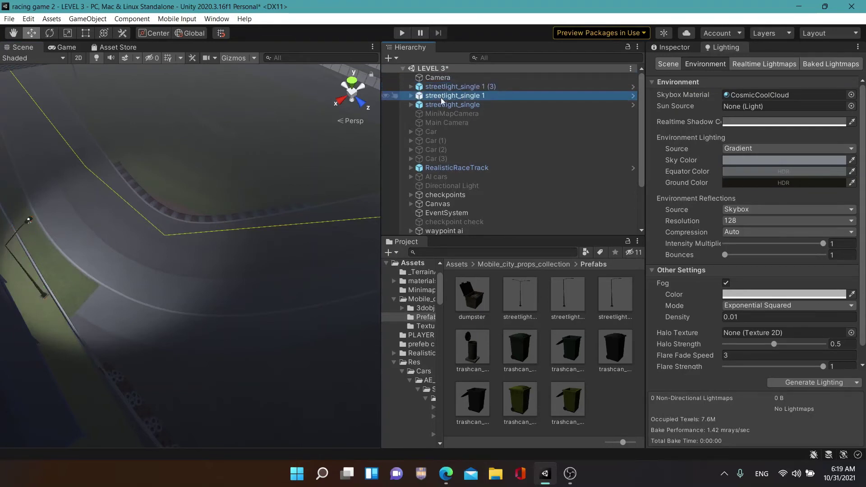
{"action": "left_click", "coordinate": [443, 88]}
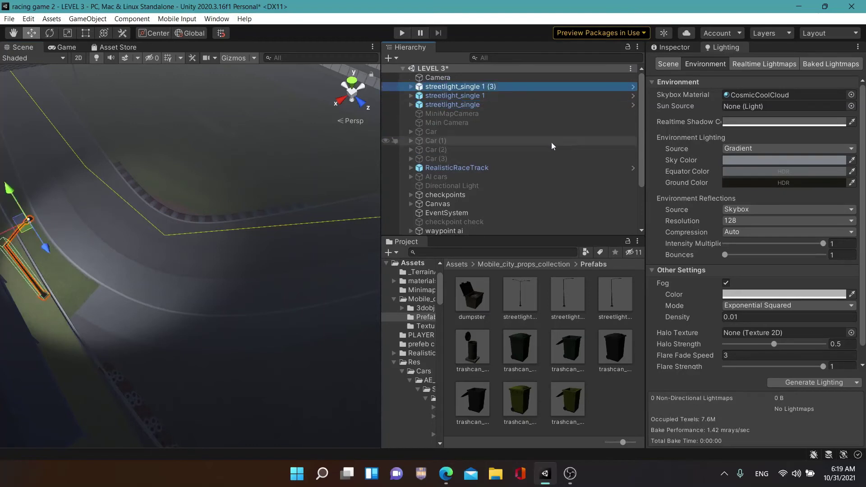
{"action": "mouse_move", "coordinate": [641, 145]}
{"action": "left_mouse_down"}
{"action": "mouse_move", "coordinate": [643, 197]}
{"action": "mouse_move", "coordinate": [651, 144]}
{"action": "left_mouse_up"}
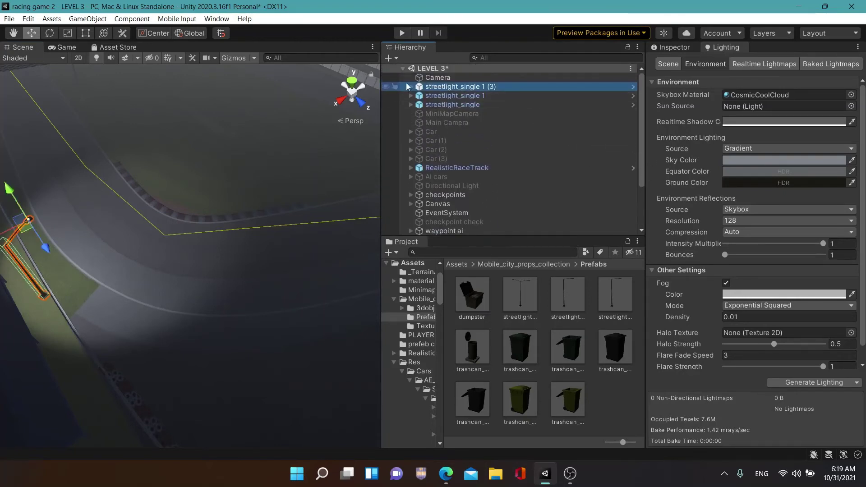
{"action": "left_click", "coordinate": [389, 58]}
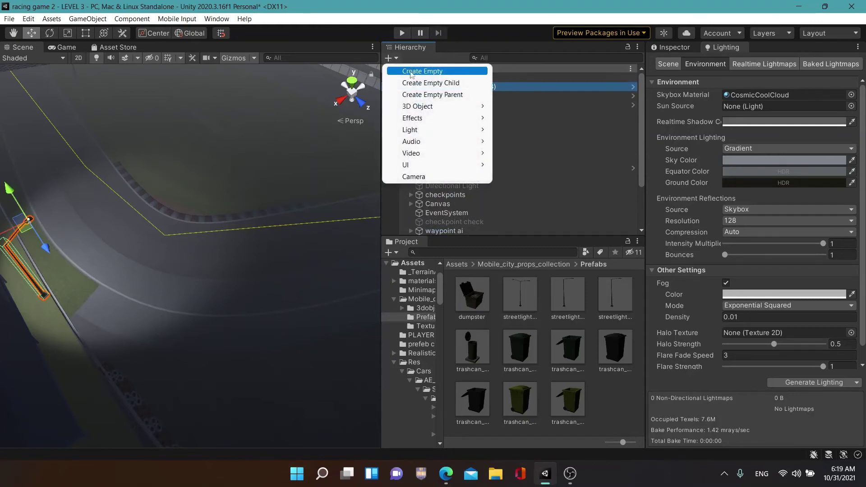
{"action": "left_click", "coordinate": [412, 73]}
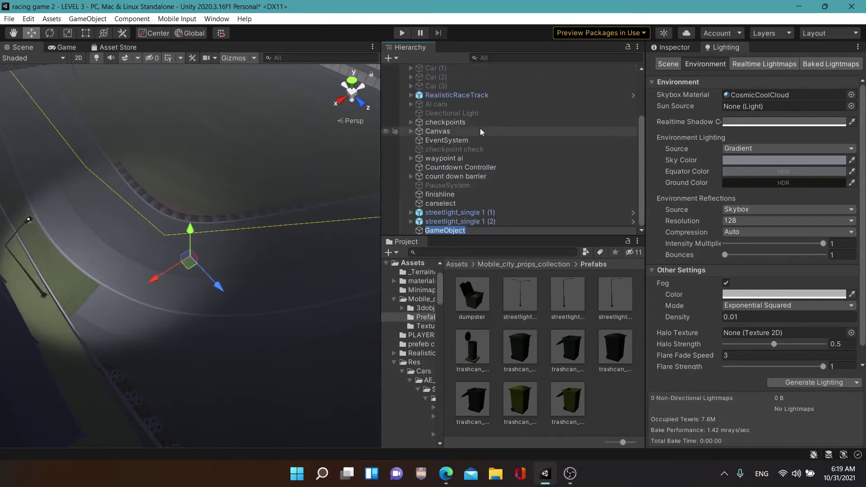
{"action": "type", "text": "st"}
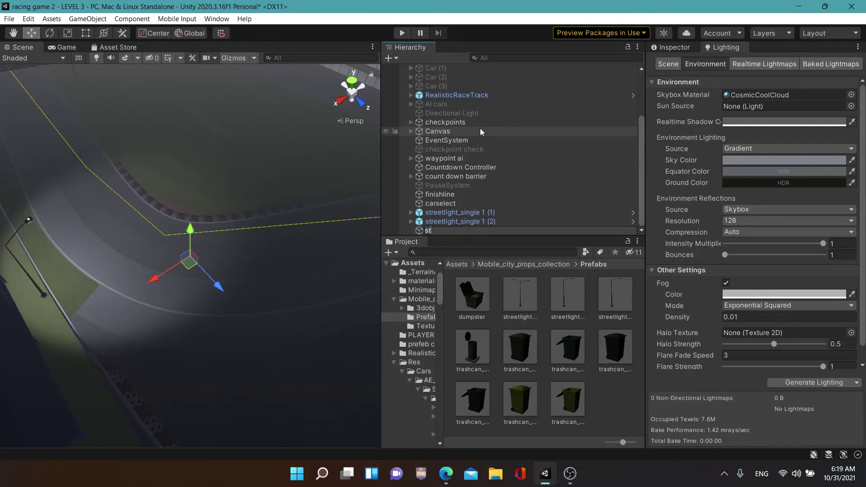
{"action": "type", "text": "reet"}
{"action": "type", "text": " light"}
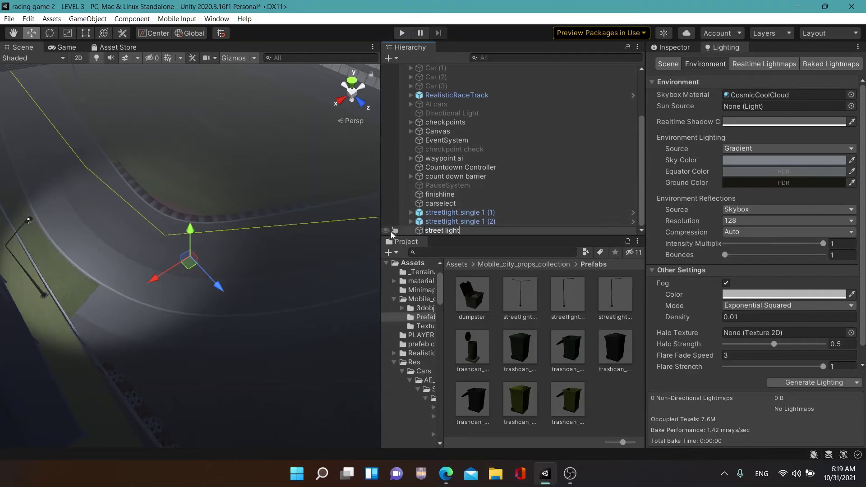
{"action": "key", "text": "Return"}
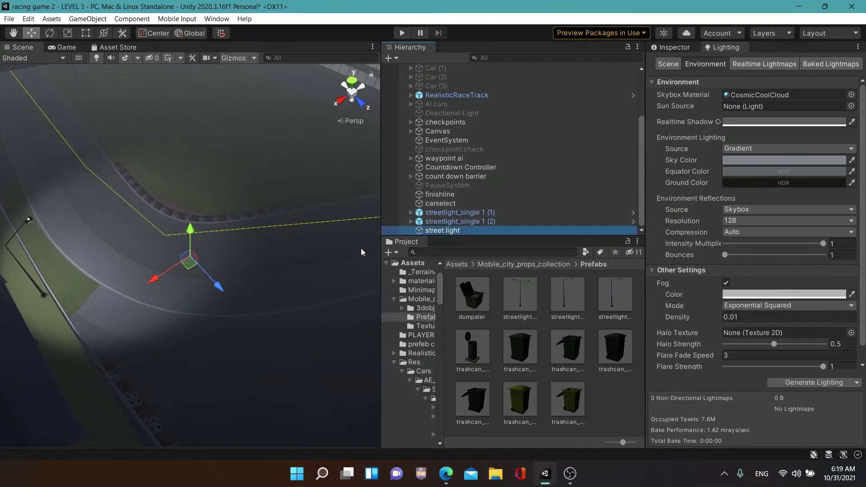
Nest streetlight_single, 1 (1), 1 (2) and 1 (3) inside the street light group, placed under Camera
{"action": "mouse_move", "coordinate": [443, 211]}
{"action": "left_mouse_down"}
{"action": "mouse_move", "coordinate": [457, 231]}
{"action": "mouse_move", "coordinate": [467, 222]}
{"action": "left_mouse_up"}
{"action": "left_click", "coordinate": [461, 213]}
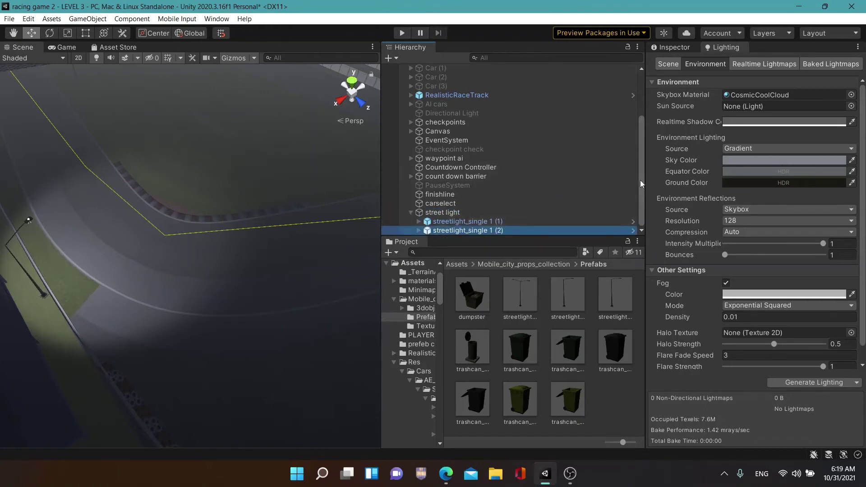
{"action": "left_click_drag", "start_coordinate": [640, 180], "coordinate": [645, 95]}
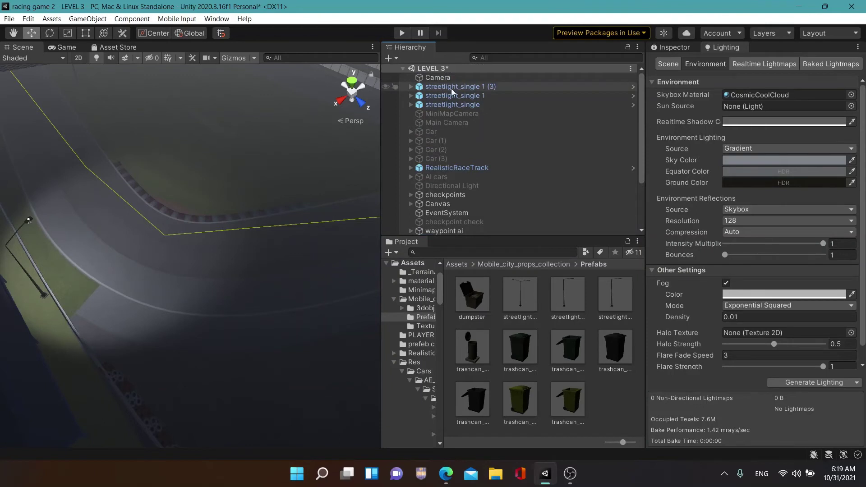
{"action": "left_click_drag", "start_coordinate": [640, 126], "coordinate": [641, 186]}
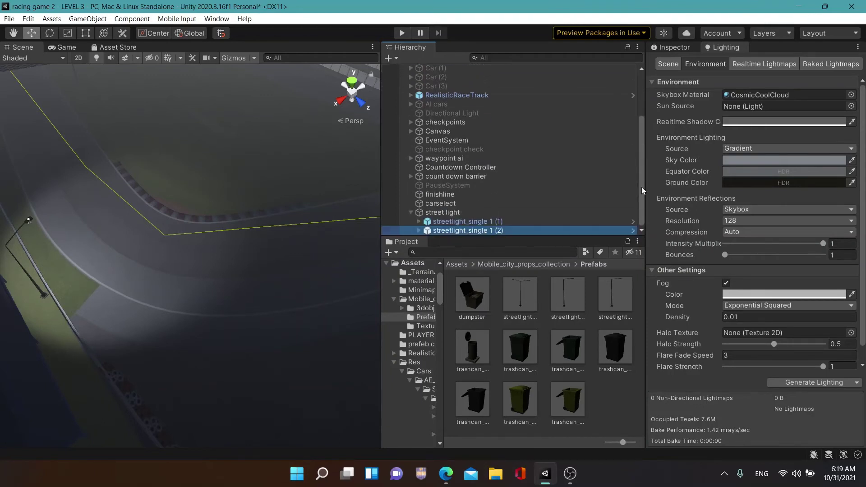
{"action": "left_click_drag", "start_coordinate": [436, 215], "coordinate": [443, 80]}
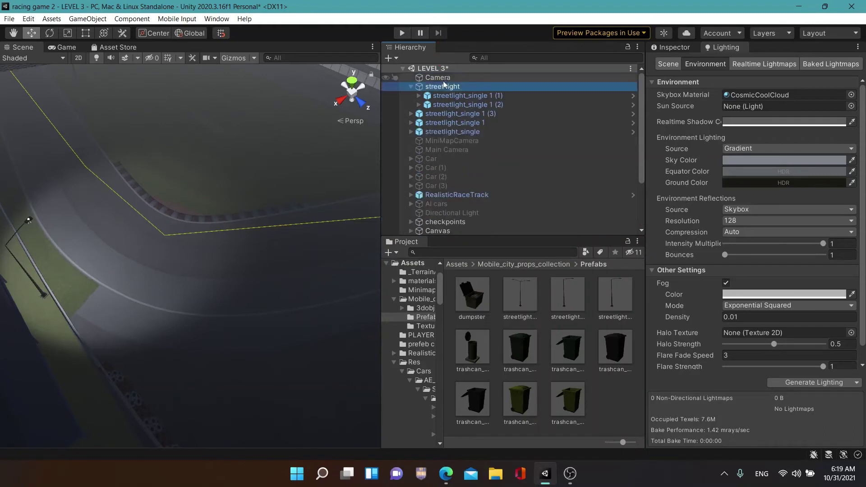
{"action": "left_click_drag", "start_coordinate": [431, 115], "coordinate": [451, 88]}
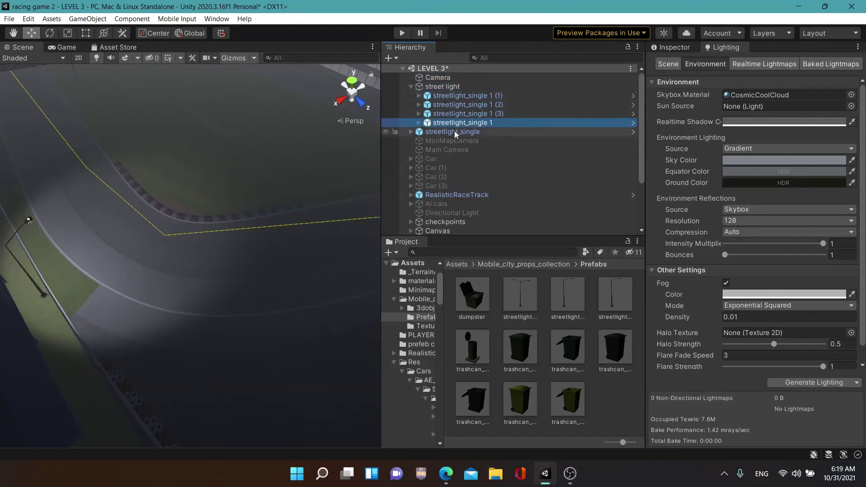
{"action": "left_click_drag", "start_coordinate": [453, 131], "coordinate": [464, 87]}
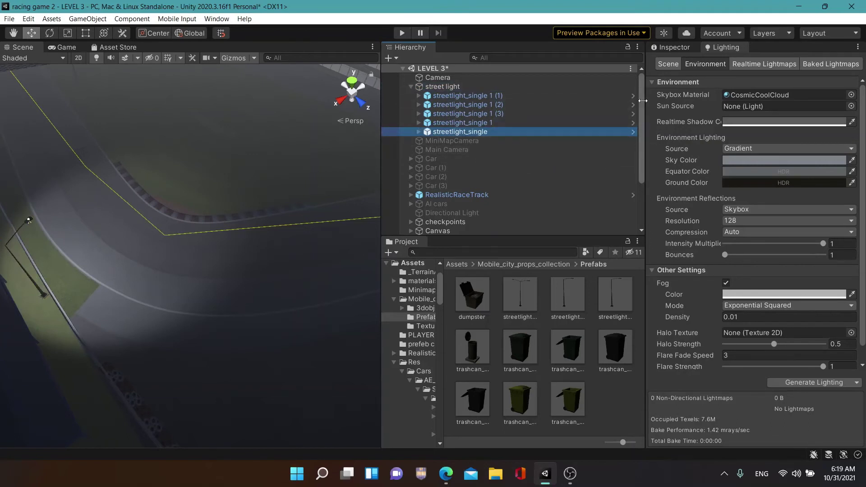
{"action": "left_click_drag", "start_coordinate": [640, 99], "coordinate": [632, 106]}
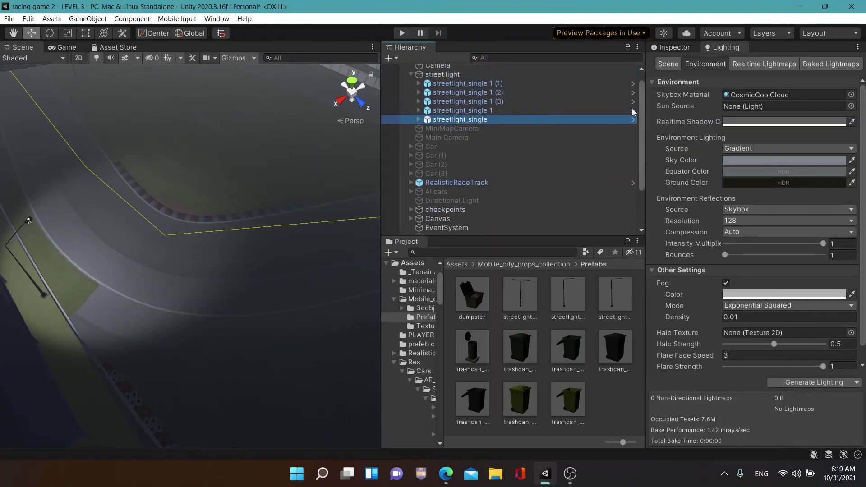
Move RealisticRaceTrack to the top of the Hierarchy
{"action": "left_click", "coordinate": [478, 180]}
{"action": "scroll", "coordinate": [469, 118], "scroll_direction": "up", "scroll_amount": 1}
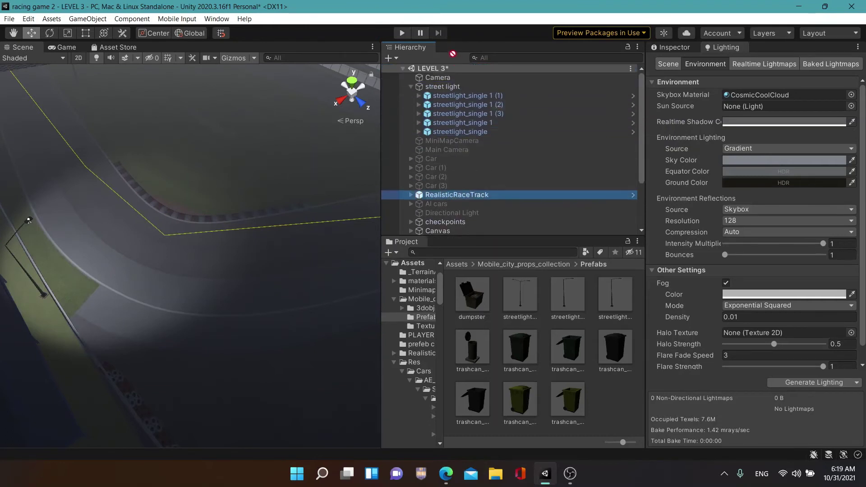
{"action": "left_click_drag", "start_coordinate": [453, 78], "coordinate": [439, 82]}
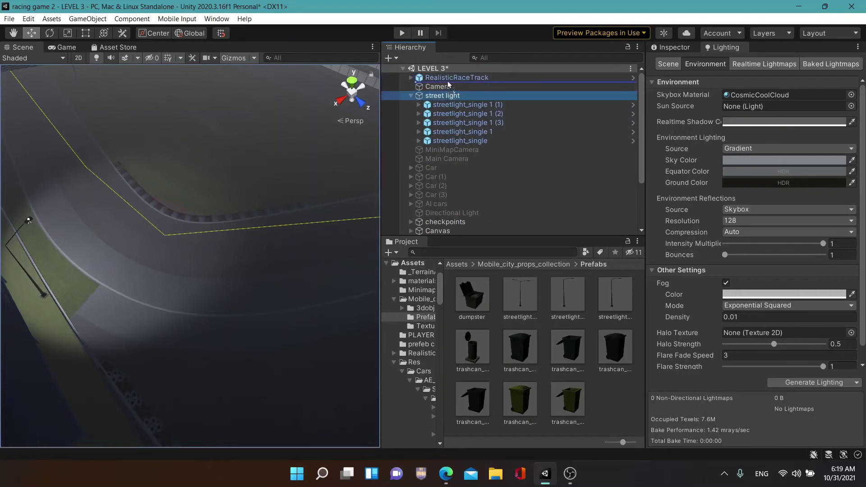
{"action": "right_click_drag", "start_coordinate": [340, 190], "coordinate": [251, 260]}
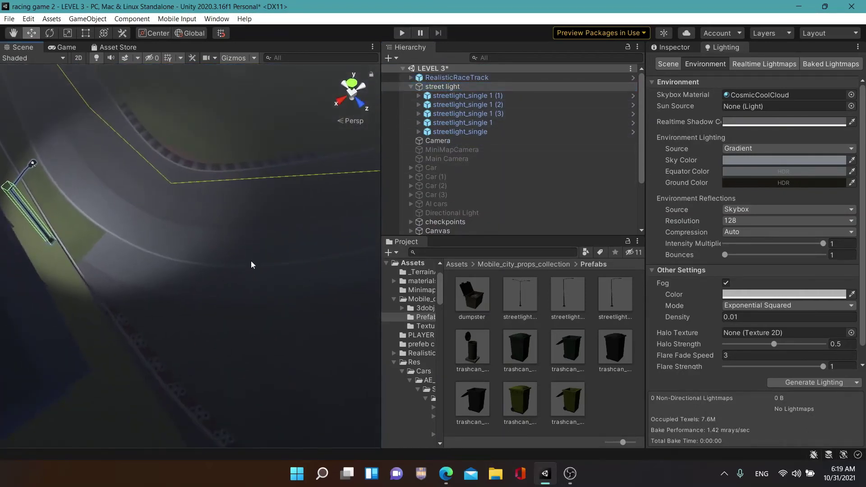
Duplicate streetlight_single 1 (3) and move the copy down the track beside the barrier
{"action": "left_click", "coordinate": [464, 132]}
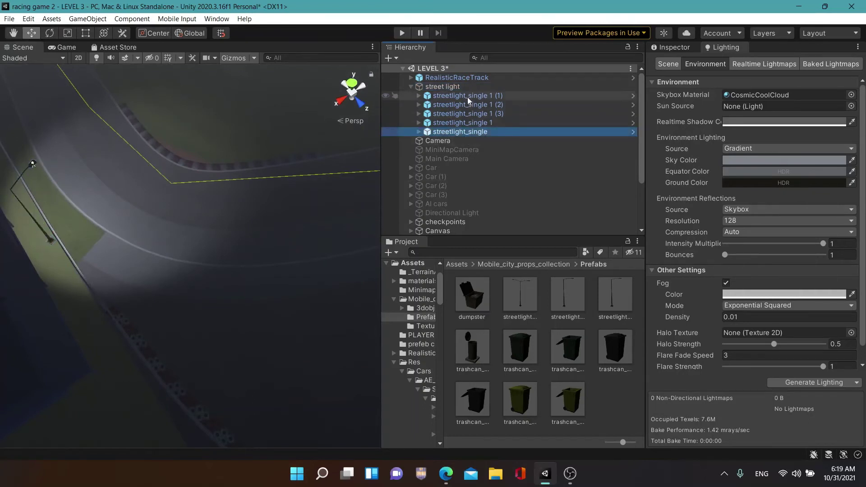
{"action": "left_click", "coordinate": [467, 97]}
{"action": "left_click", "coordinate": [467, 104]}
{"action": "left_click", "coordinate": [469, 113]}
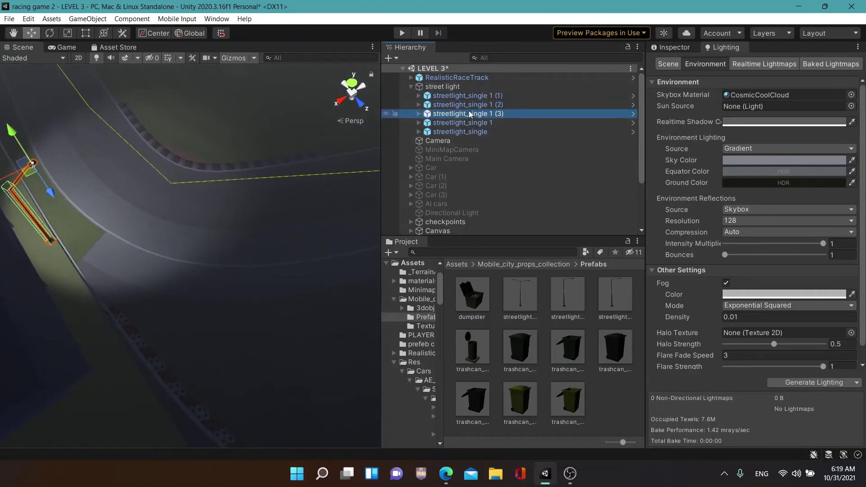
{"action": "right_click_drag", "start_coordinate": [271, 197], "coordinate": [233, 165]}
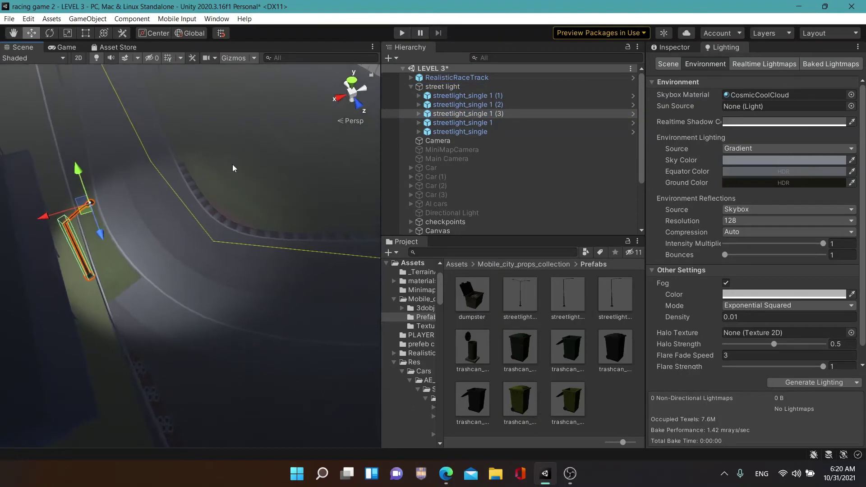
{"action": "key", "text": "ctrl+d"}
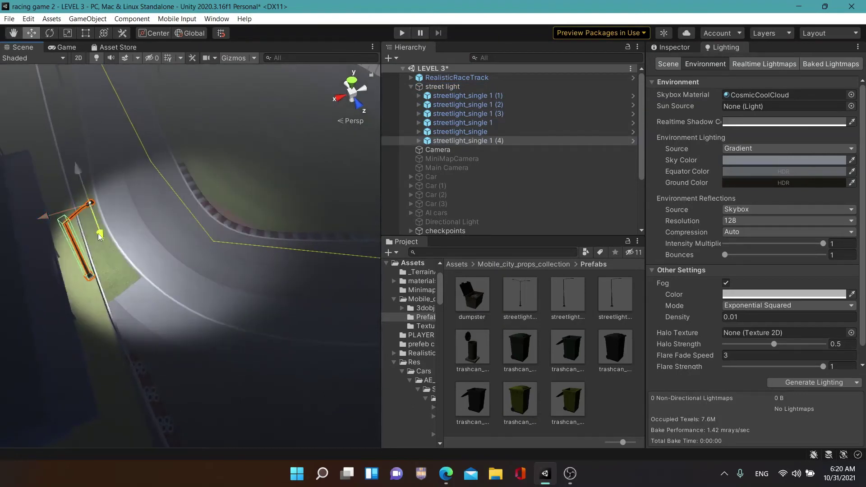
{"action": "left_click_drag", "start_coordinate": [84, 208], "coordinate": [144, 345]}
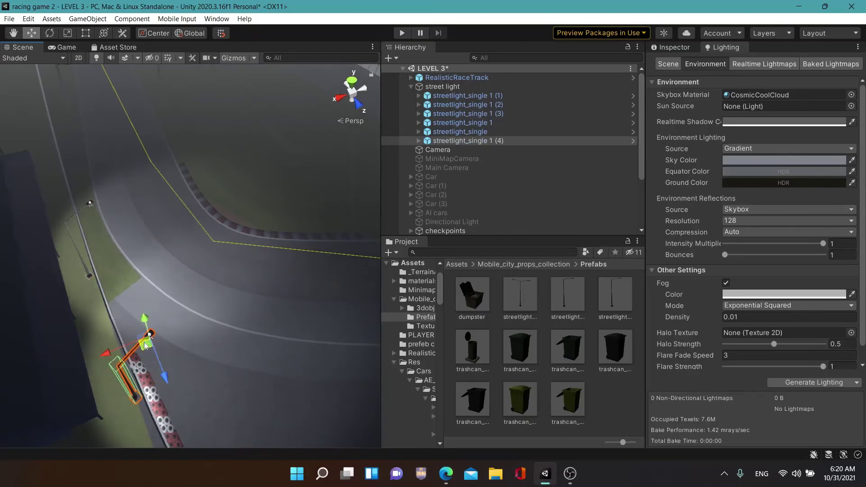
{"action": "mouse_move", "coordinate": [144, 341]}
{"action": "right_mouse_down"}
{"action": "mouse_move", "coordinate": [480, 398]}
{"action": "mouse_move", "coordinate": [319, 393]}
{"action": "right_mouse_up"}
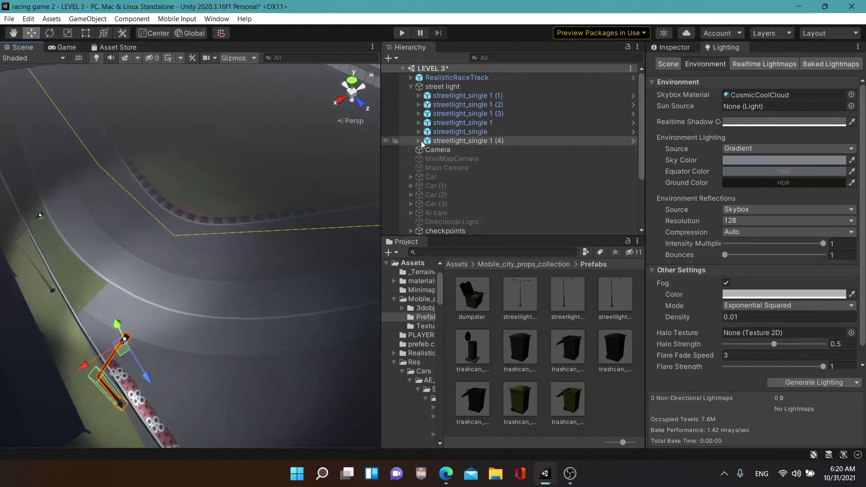
Select the Spot Light under streetlight_single 1 (4) and show its Inspector properties
{"action": "left_click", "coordinate": [418, 141]}
{"action": "left_click", "coordinate": [448, 149]}
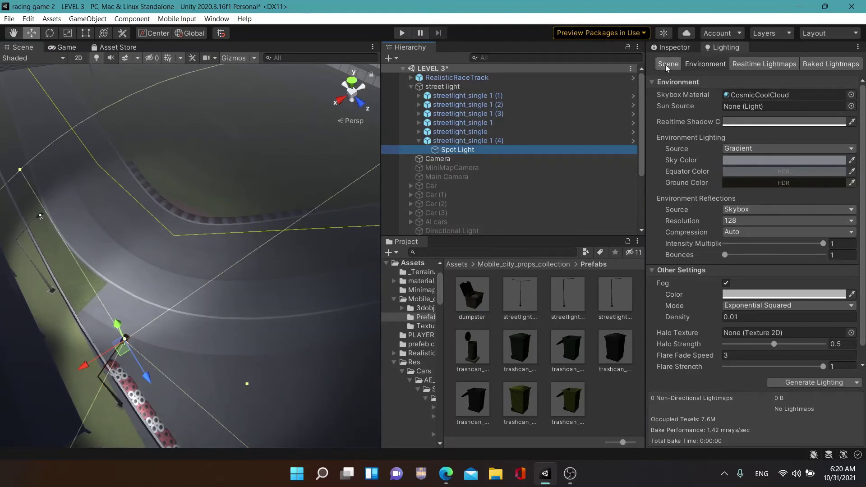
{"action": "left_click", "coordinate": [672, 47]}
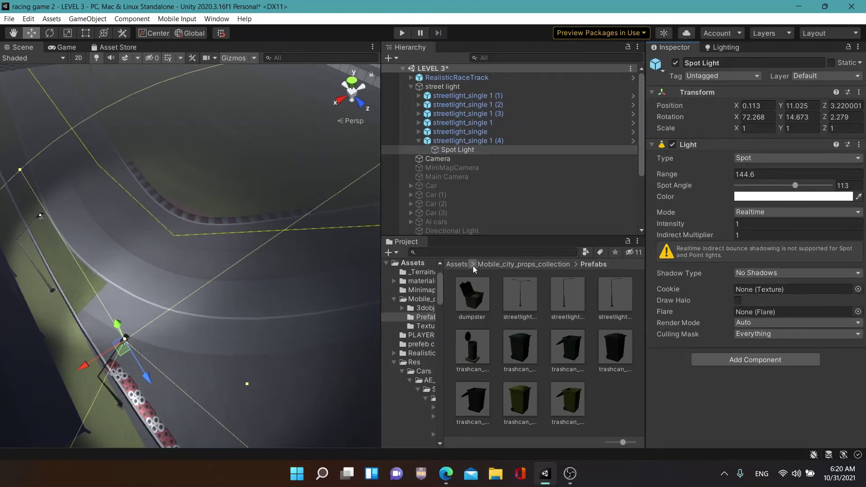
Browse the Project to Standard Assets > Effects > LightCookies > Textures
{"action": "left_click", "coordinate": [459, 266]}
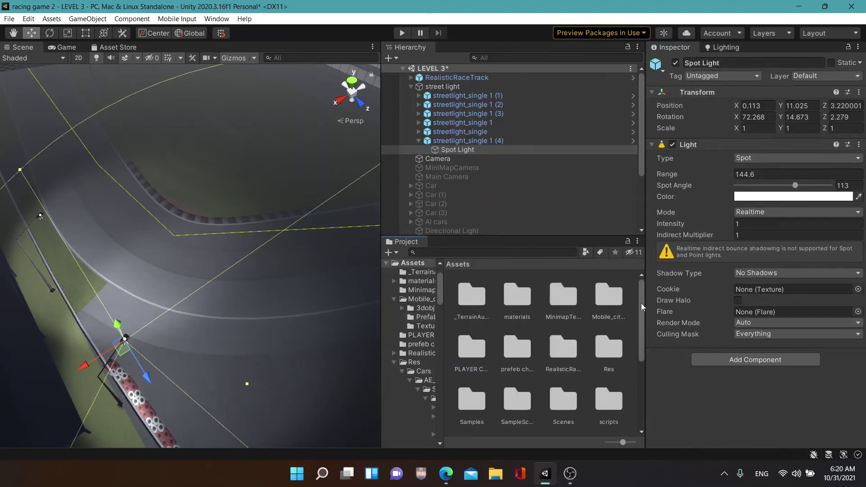
{"action": "left_click_drag", "start_coordinate": [640, 301], "coordinate": [640, 350]}
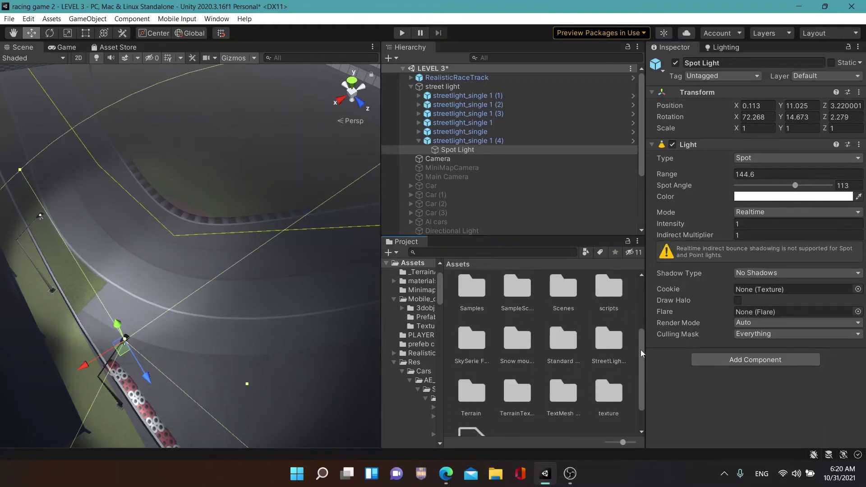
{"action": "double_click", "coordinate": [554, 334]}
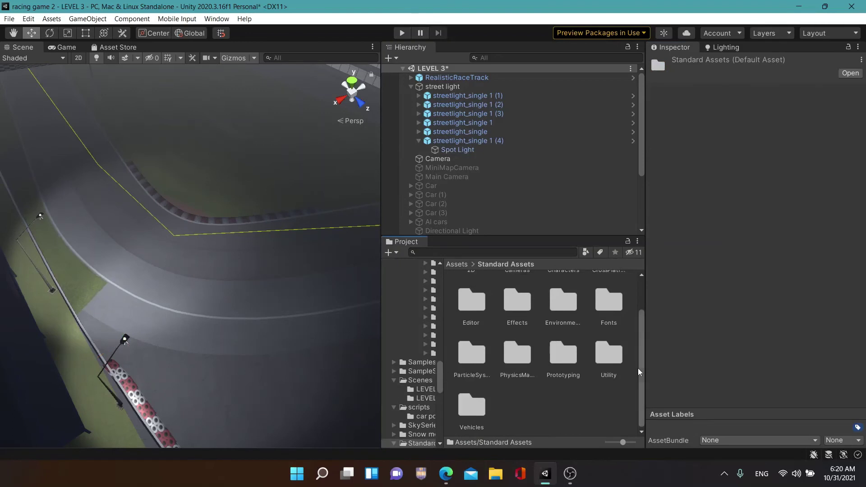
{"action": "double_click", "coordinate": [518, 309]}
{"action": "left_click", "coordinate": [518, 310]}
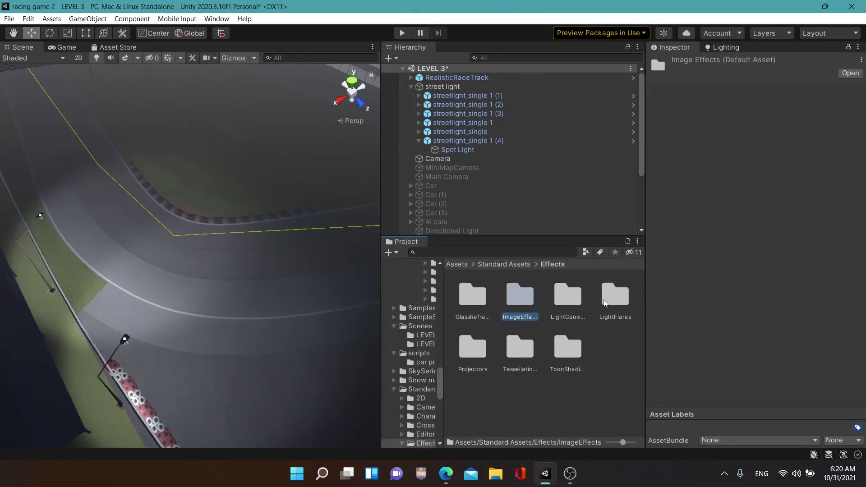
{"action": "double_click", "coordinate": [564, 297]}
{"action": "double_click", "coordinate": [471, 296]}
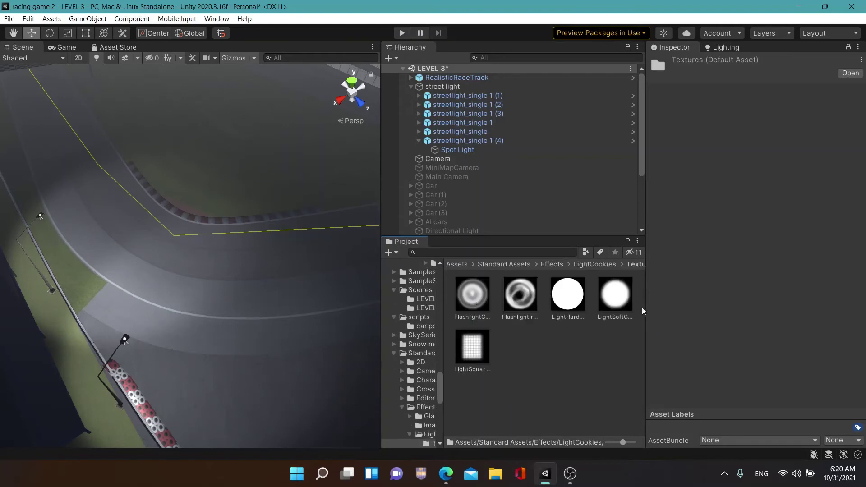
Assign FlashlightCookie as the Spot Light's cookie, undoing an accidental move of the light
{"action": "left_click", "coordinate": [463, 151]}
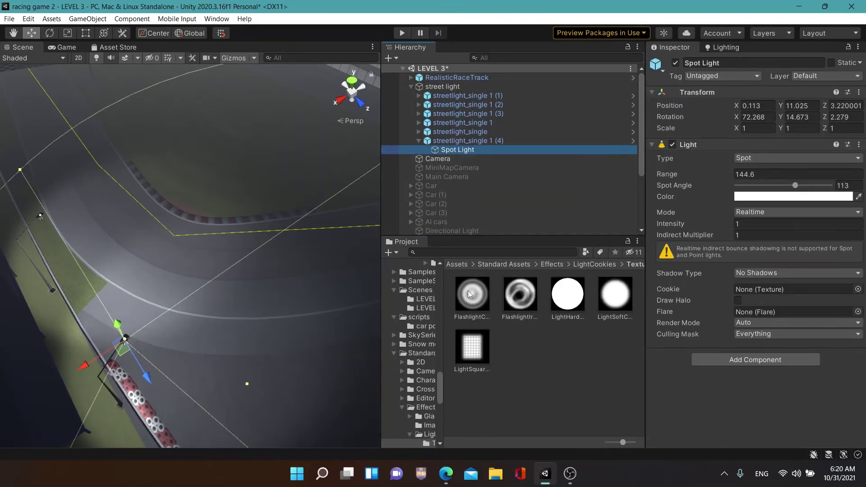
{"action": "left_click_drag", "start_coordinate": [467, 301], "coordinate": [655, 317]}
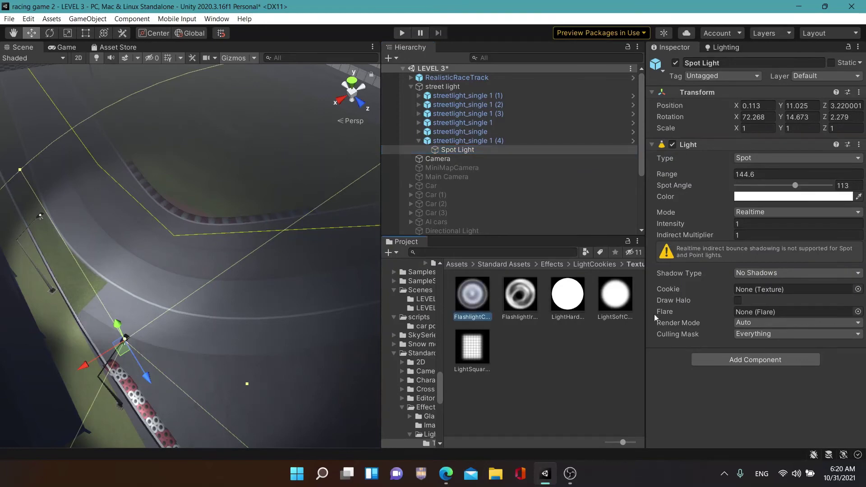
{"action": "left_click_drag", "start_coordinate": [746, 290], "coordinate": [749, 289]}
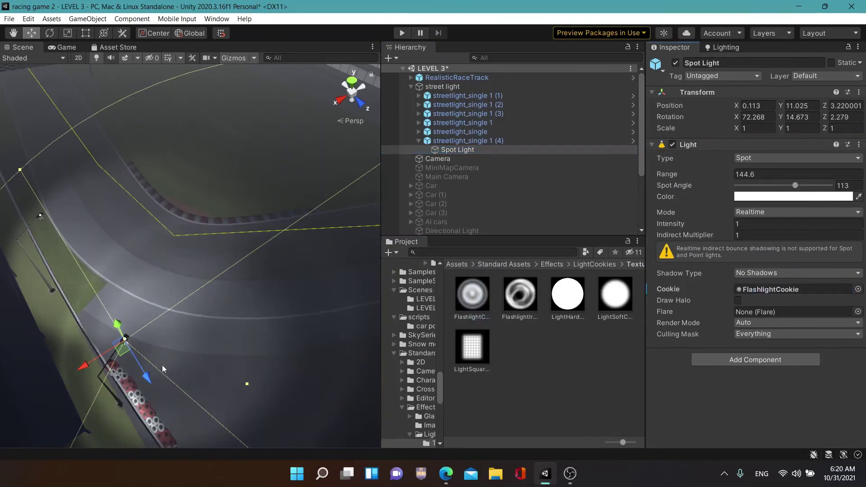
{"action": "mouse_move", "coordinate": [162, 365]}
{"action": "left_mouse_down", "text": "alt"}
{"action": "mouse_move", "coordinate": [192, 409]}
{"action": "mouse_move", "coordinate": [144, 396]}
{"action": "mouse_move", "coordinate": [211, 189]}
{"action": "left_mouse_up", "text": "alt"}
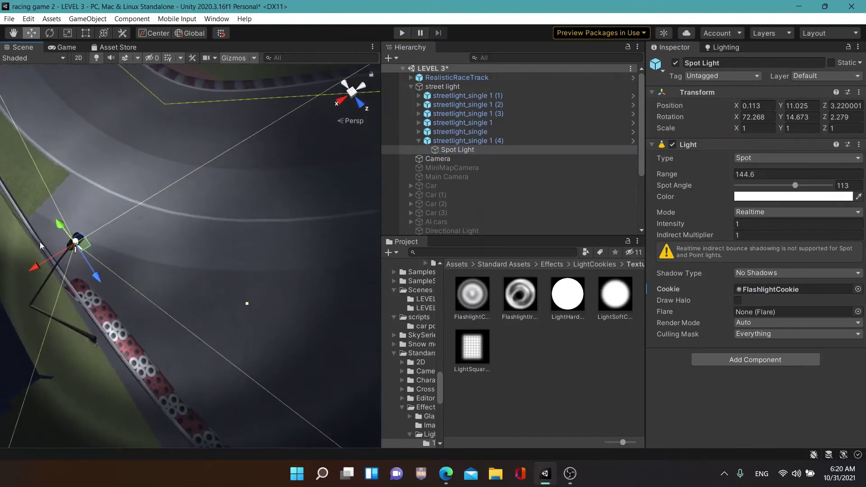
{"action": "left_click_drag", "start_coordinate": [142, 317], "coordinate": [28, 225], "text": "alt"}
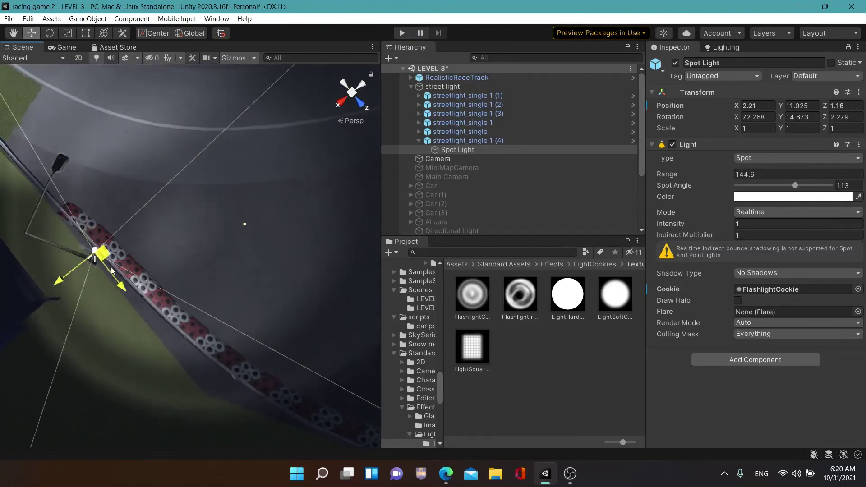
{"action": "left_click_drag", "start_coordinate": [69, 170], "coordinate": [205, 369]}
{"action": "mouse_move", "coordinate": [323, 437]}
{"action": "left_mouse_down", "text": "alt"}
{"action": "mouse_move", "coordinate": [89, 377]}
{"action": "mouse_move", "coordinate": [220, 293]}
{"action": "left_mouse_up", "text": "alt"}
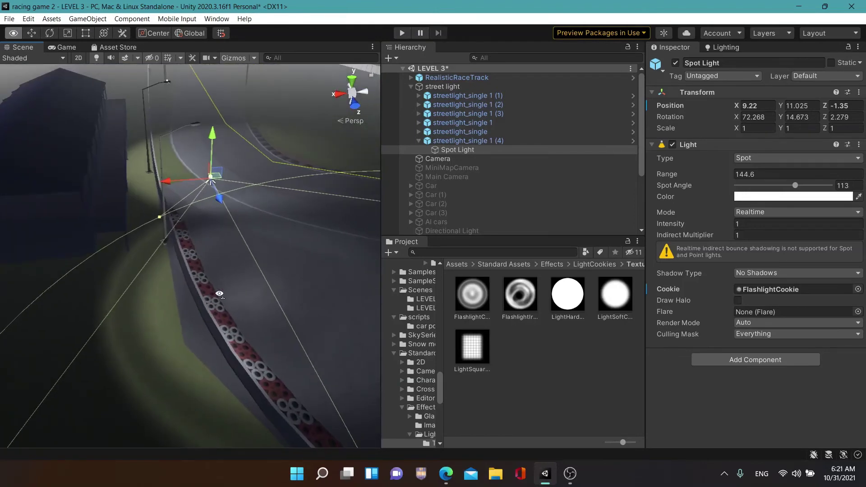
{"action": "key", "text": "ctrl+z"}
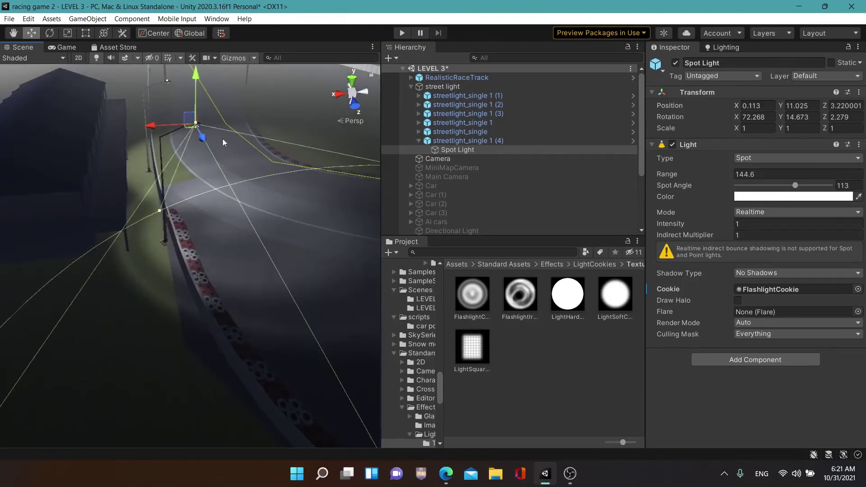
Slide streetlight_single 1 (4) along the track to X 6.57, Z 16.39 and reselect its Spot Light
{"action": "left_click", "coordinate": [458, 141]}
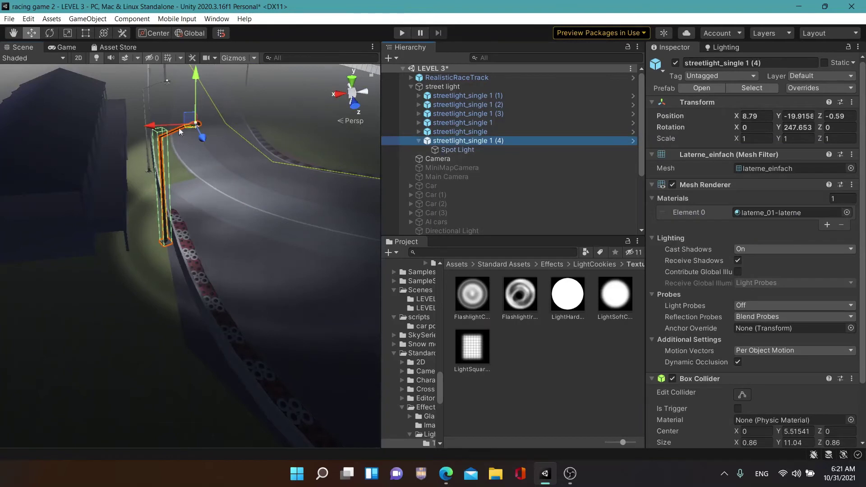
{"action": "mouse_move", "coordinate": [202, 136]}
{"action": "left_mouse_down"}
{"action": "mouse_move", "coordinate": [266, 272]}
{"action": "mouse_move", "coordinate": [267, 260]}
{"action": "left_mouse_up"}
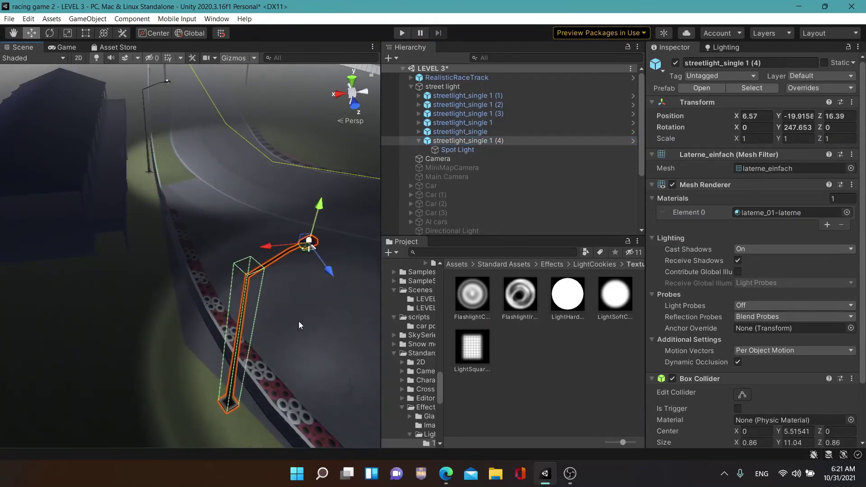
{"action": "right_click_drag", "start_coordinate": [299, 325], "coordinate": [399, 361]}
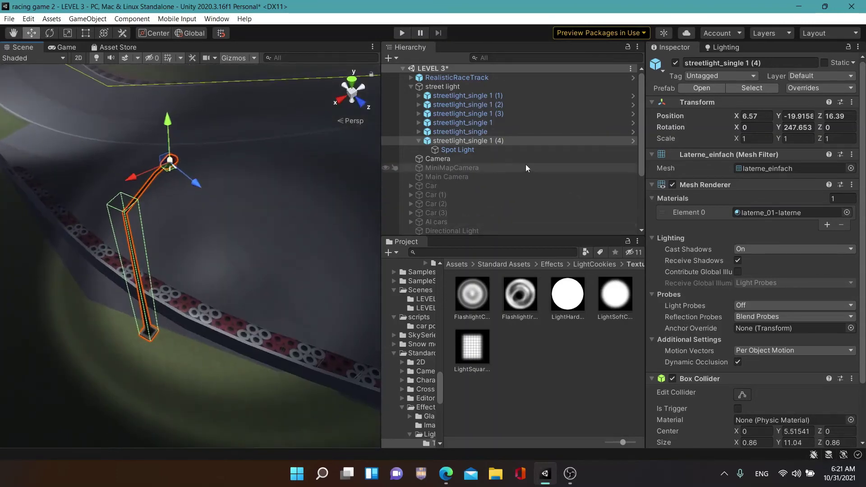
{"action": "left_click", "coordinate": [481, 149]}
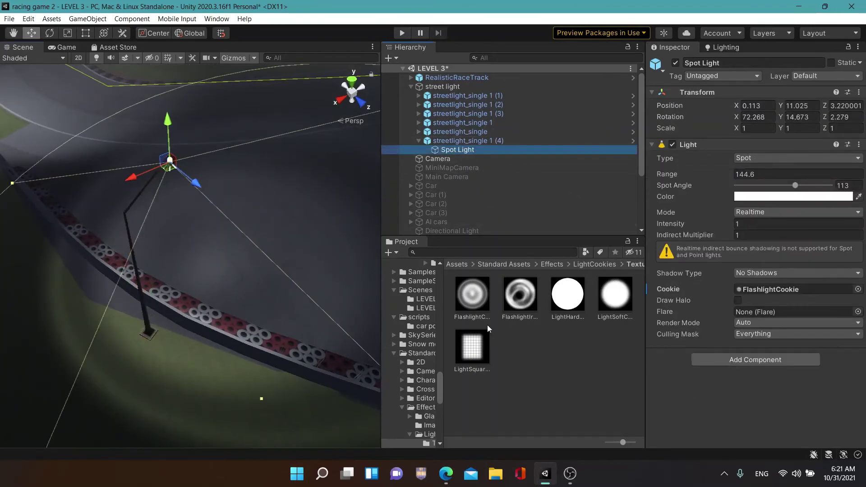
Try LightSquareCookie, LightHardCookie, LightSoftCookie and FlashlightCookie as the Spot Light's cookie
{"action": "left_click_drag", "start_coordinate": [472, 346], "coordinate": [798, 287]}
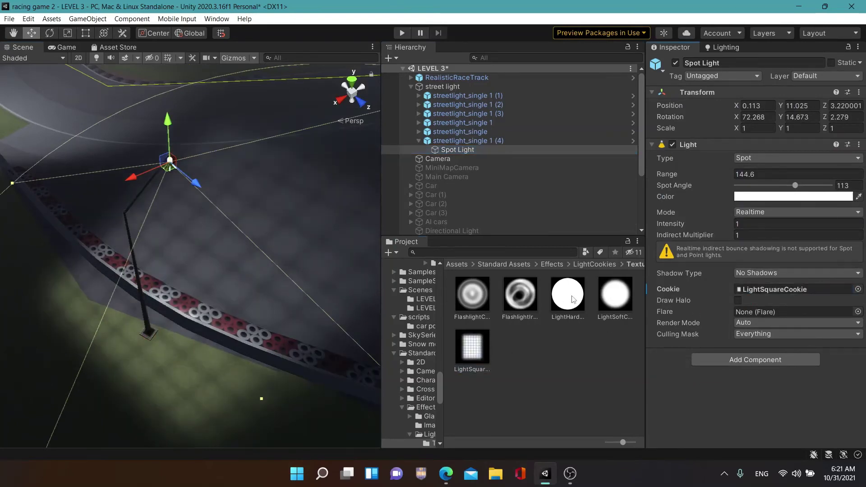
{"action": "left_click_drag", "start_coordinate": [567, 294], "coordinate": [746, 293]}
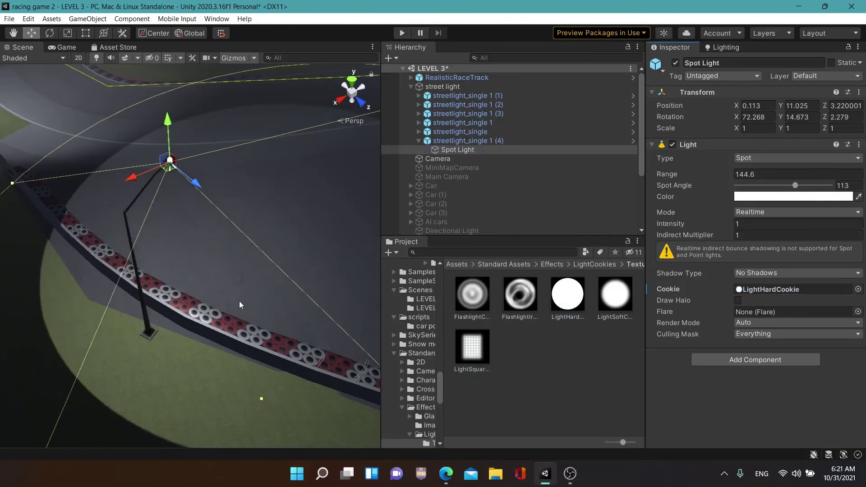
{"action": "right_click_drag", "start_coordinate": [239, 301], "coordinate": [383, 296]}
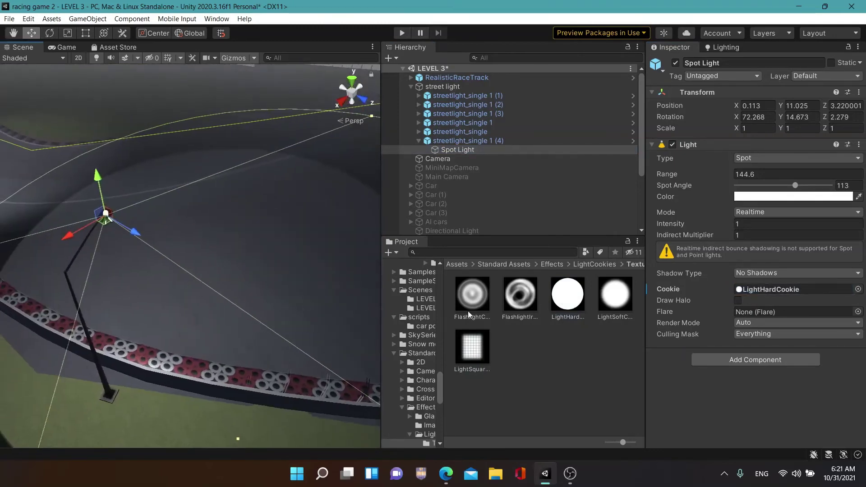
{"action": "left_click_drag", "start_coordinate": [607, 301], "coordinate": [767, 289]}
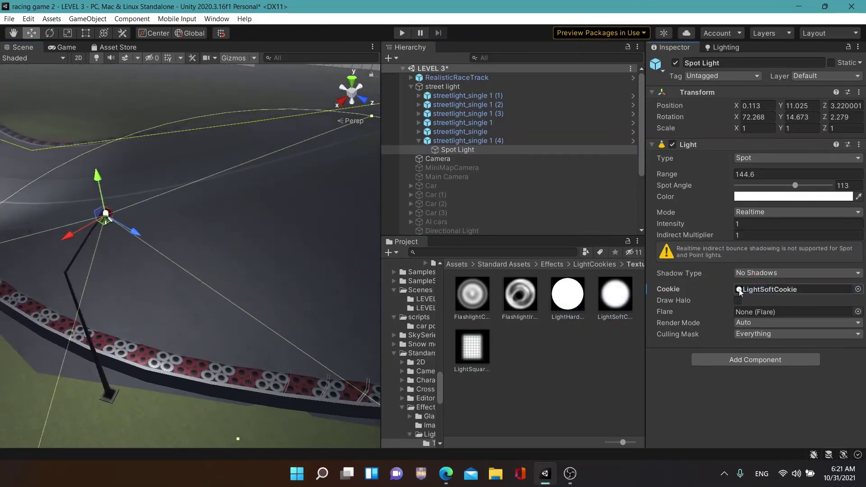
{"action": "mouse_move", "coordinate": [247, 311]}
{"action": "right_mouse_down"}
{"action": "mouse_move", "coordinate": [221, 252]}
{"action": "mouse_move", "coordinate": [226, 294]}
{"action": "right_mouse_up"}
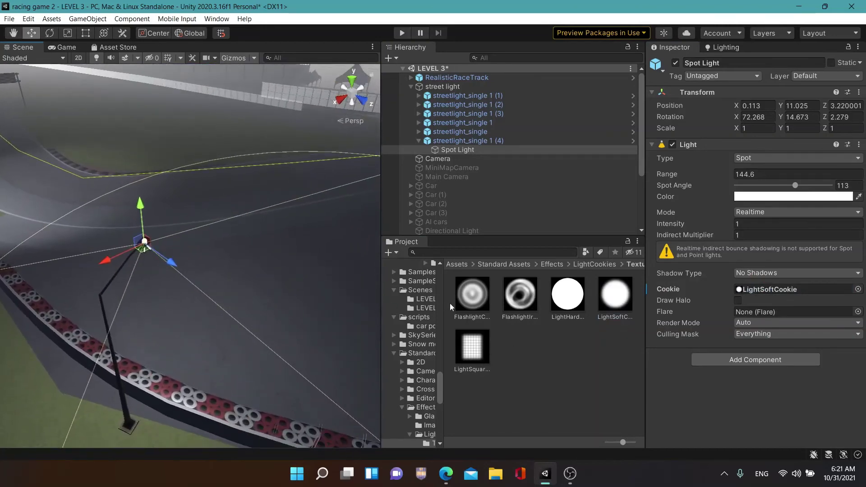
{"action": "left_click_drag", "start_coordinate": [472, 294], "coordinate": [781, 291]}
{"action": "mouse_move", "coordinate": [347, 310]}
{"action": "right_mouse_down"}
{"action": "mouse_move", "coordinate": [236, 390]}
{"action": "mouse_move", "coordinate": [354, 411]}
{"action": "right_mouse_up"}
{"action": "left_click_drag", "start_coordinate": [473, 353], "coordinate": [772, 291]}
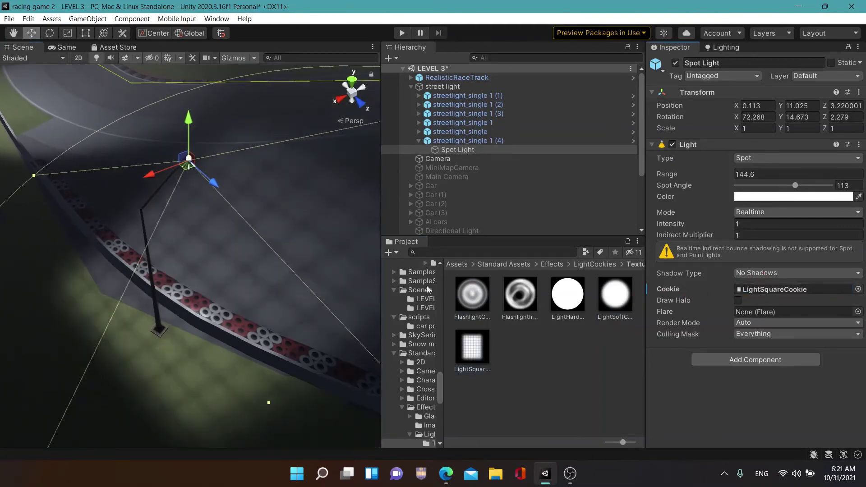
{"action": "right_click_drag", "start_coordinate": [329, 293], "coordinate": [318, 299]}
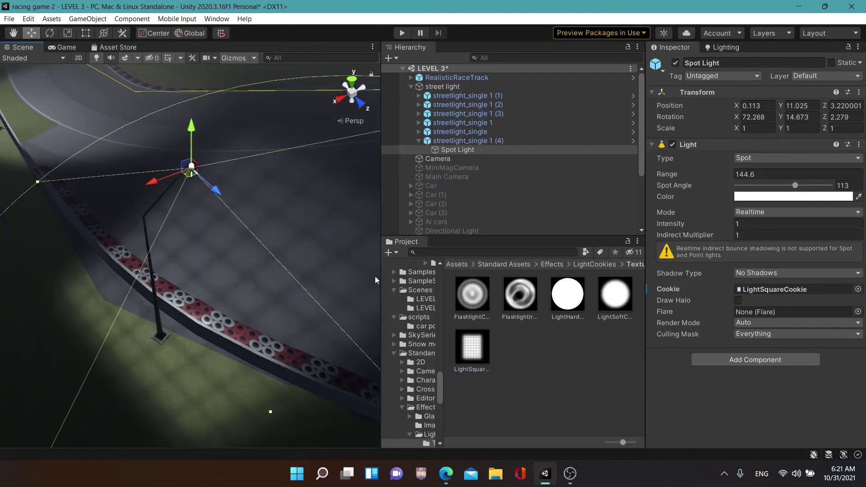
{"action": "right_click_drag", "start_coordinate": [261, 326], "coordinate": [303, 296]}
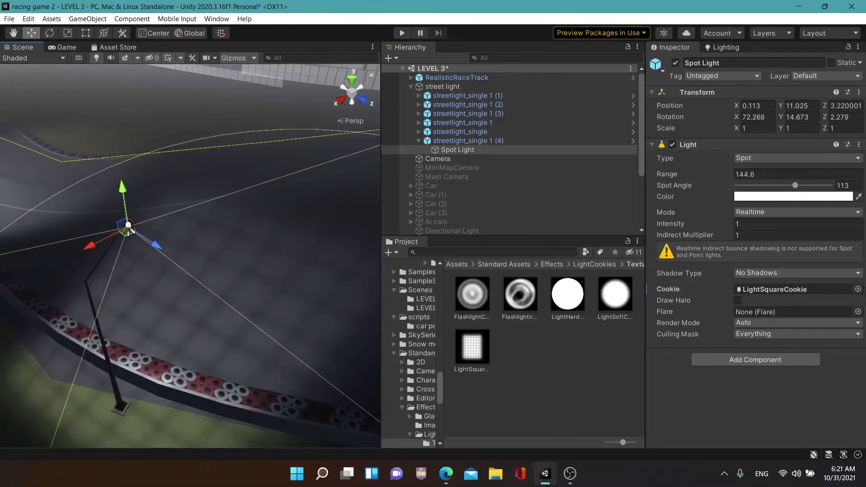
Set the Spot Light's cookie to None in the Select Texture window
{"action": "left_click", "coordinate": [857, 288]}
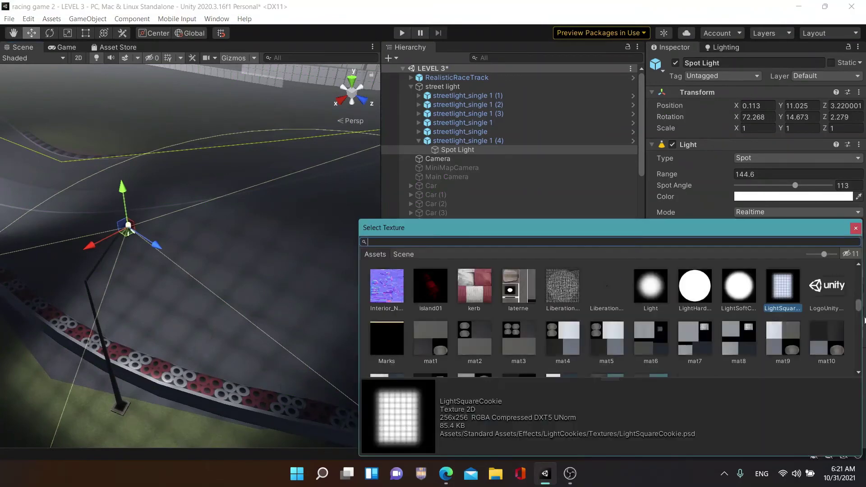
{"action": "left_click_drag", "start_coordinate": [861, 310], "coordinate": [862, 240]}
{"action": "left_click", "coordinate": [378, 299]}
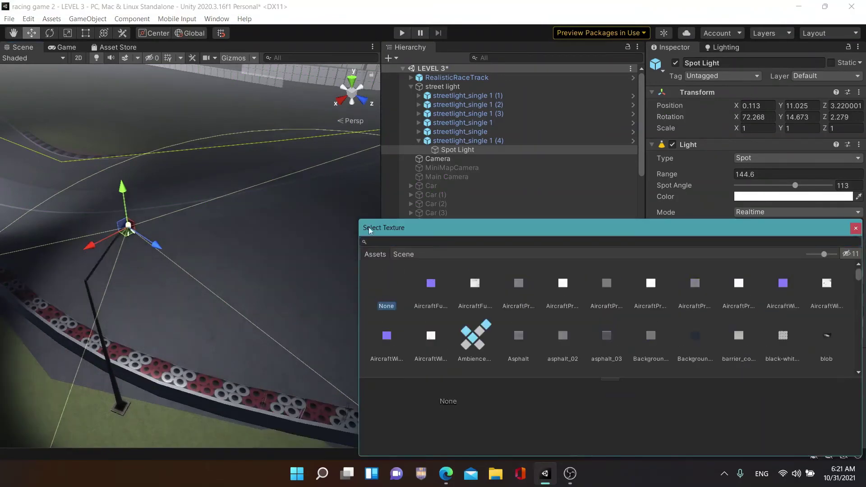
{"action": "right_click_drag", "start_coordinate": [234, 311], "coordinate": [89, 359]}
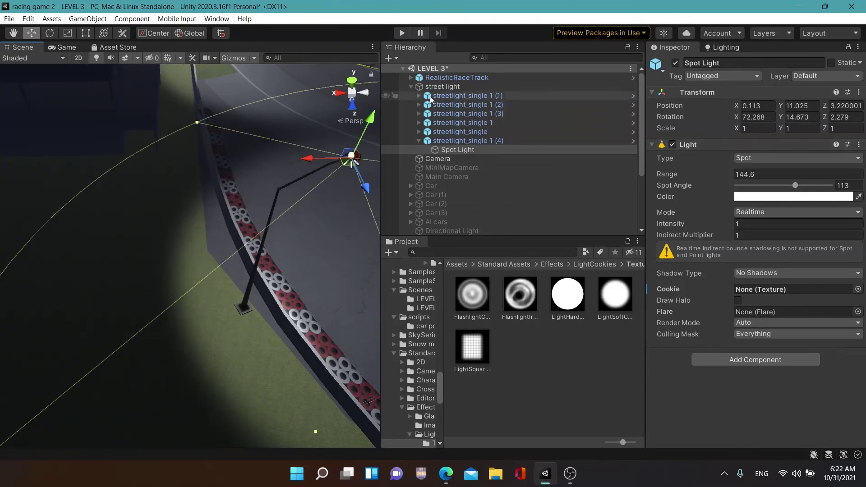
Collapse the street light group and enter Play mode to reach the Select A car screen
{"action": "left_click", "coordinate": [410, 86]}
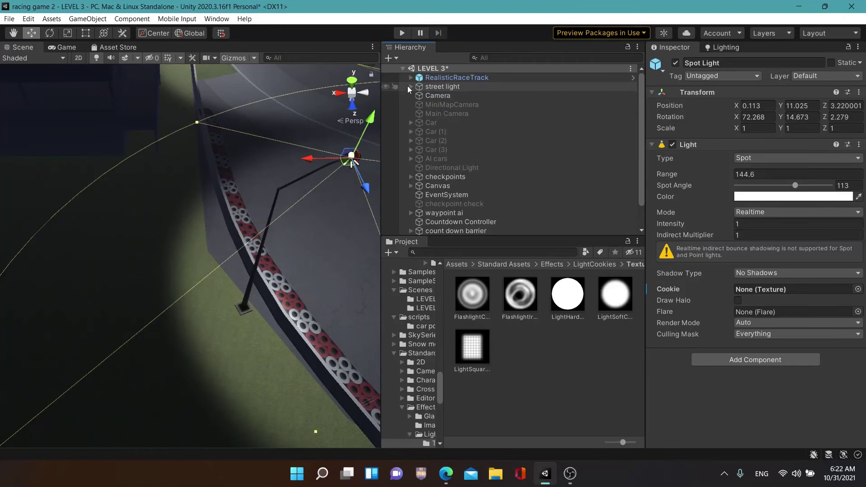
{"action": "mouse_move", "coordinate": [361, 113]}
{"action": "right_mouse_down"}
{"action": "mouse_move", "coordinate": [541, 207]}
{"action": "mouse_move", "coordinate": [315, 164]}
{"action": "mouse_move", "coordinate": [326, 226]}
{"action": "right_mouse_up"}
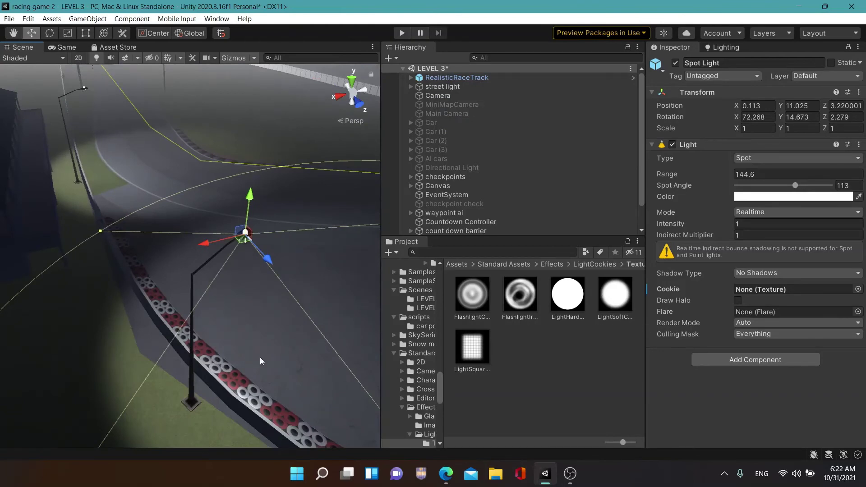
{"action": "right_click_drag", "start_coordinate": [260, 357], "coordinate": [253, 332]}
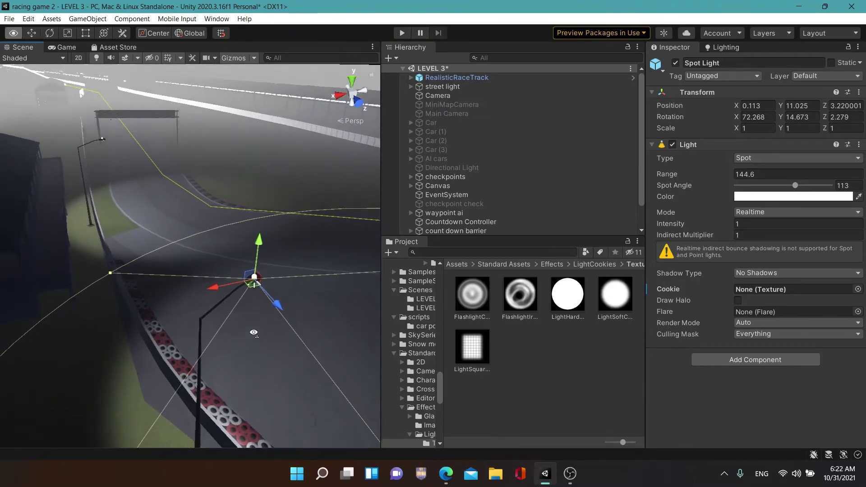
{"action": "left_click", "coordinate": [403, 36]}
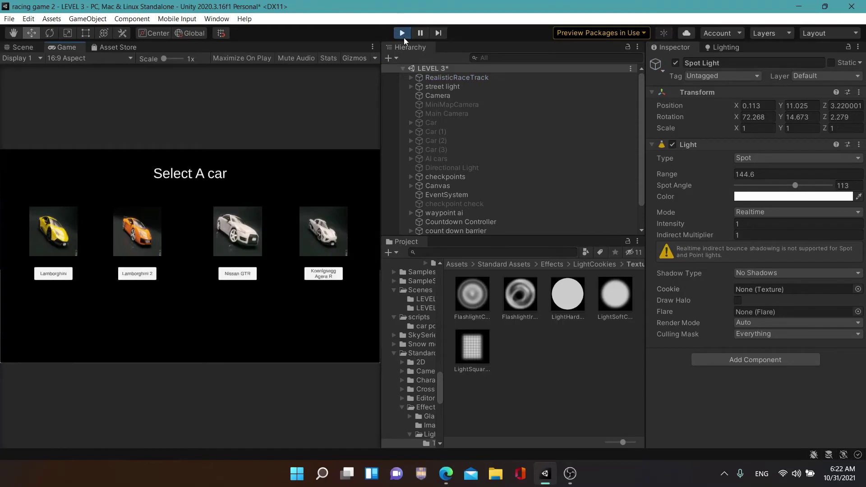
Drive a one-lap race in the Lamborghini, then pause and return to the main menu
{"action": "left_click", "coordinate": [64, 276]}
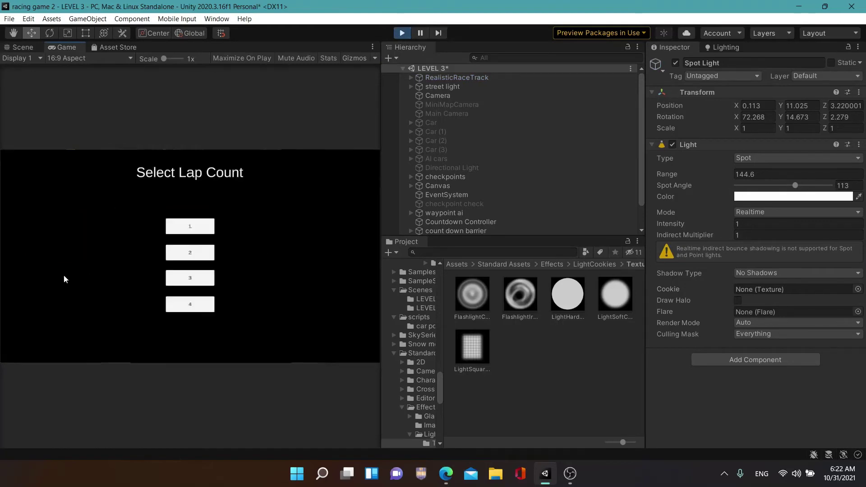
{"action": "left_click", "coordinate": [213, 234]}
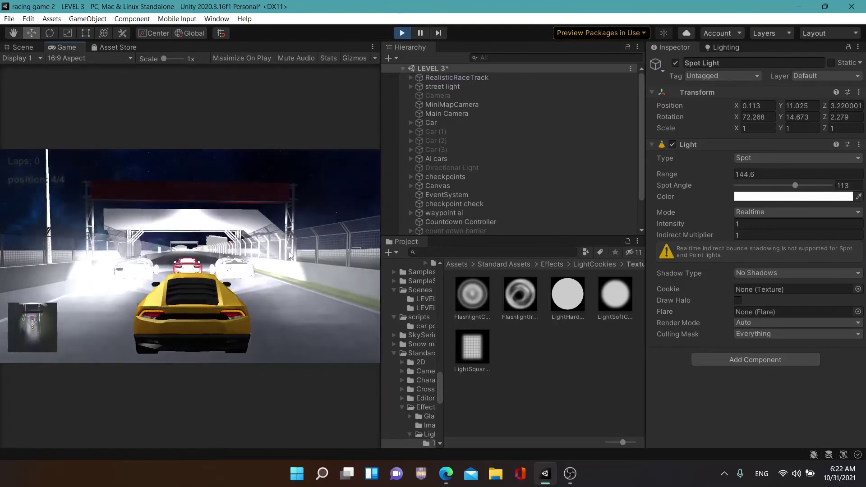
{"action": "key", "text": "Up"}
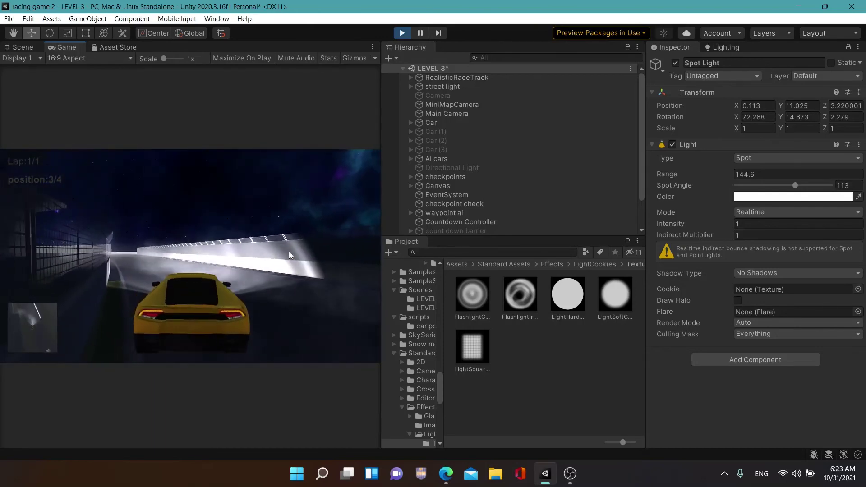
{"action": "key", "text": "Escape"}
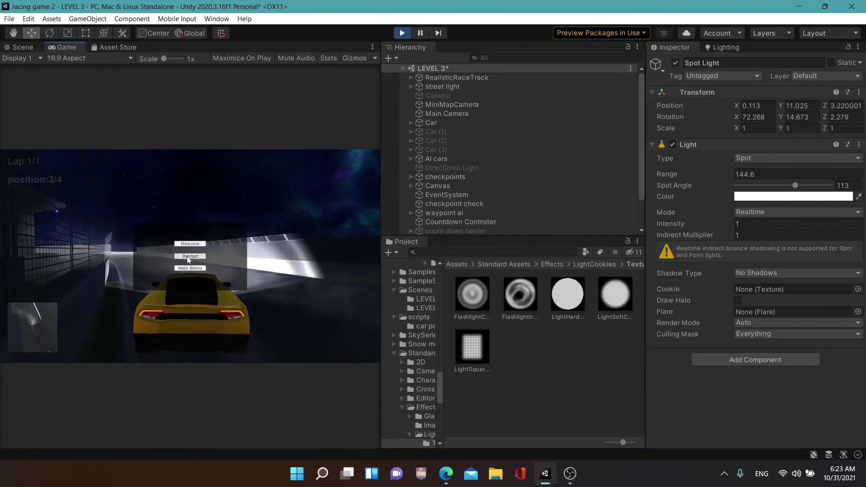
{"action": "left_click", "coordinate": [189, 256]}
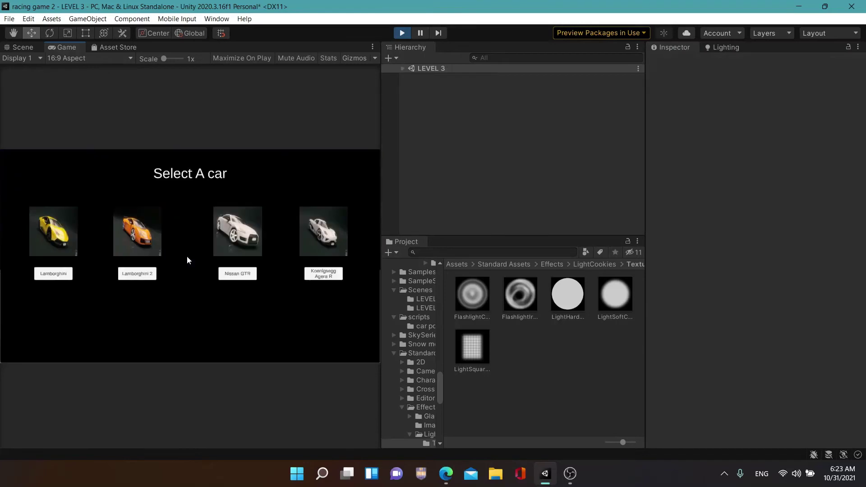
Pick the Nissan GTR and choose a one-lap race
{"action": "left_click", "coordinate": [237, 276]}
{"action": "left_click", "coordinate": [197, 229]}
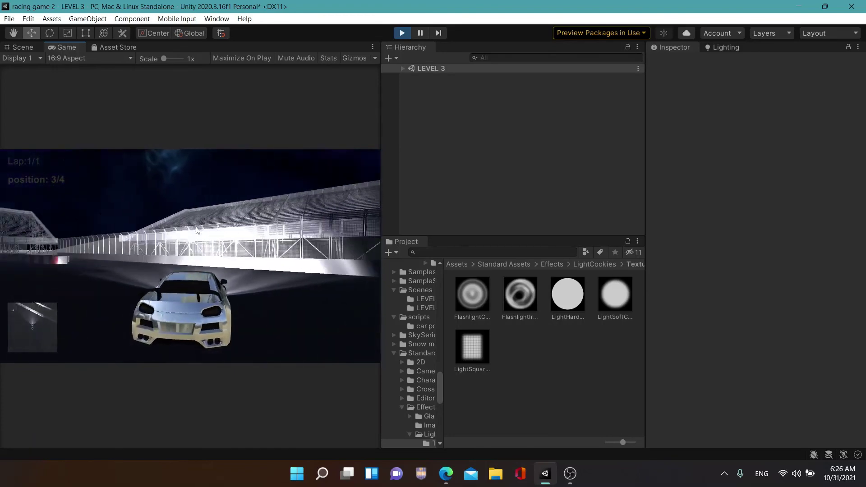
Exit Play mode and activate Car (2) so the silver car appears on the track
{"action": "left_click", "coordinate": [400, 39]}
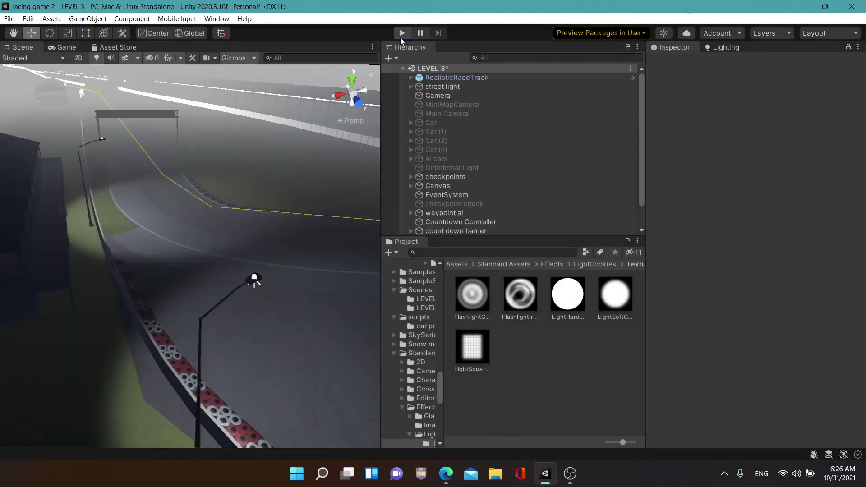
{"action": "mouse_move", "coordinate": [236, 338]}
{"action": "left_mouse_down", "text": "alt"}
{"action": "mouse_move", "coordinate": [205, 238]}
{"action": "mouse_move", "coordinate": [161, 220]}
{"action": "mouse_move", "coordinate": [161, 274]}
{"action": "mouse_move", "coordinate": [141, 259]}
{"action": "mouse_move", "coordinate": [211, 332]}
{"action": "mouse_move", "coordinate": [270, 226]}
{"action": "left_mouse_up", "text": "alt"}
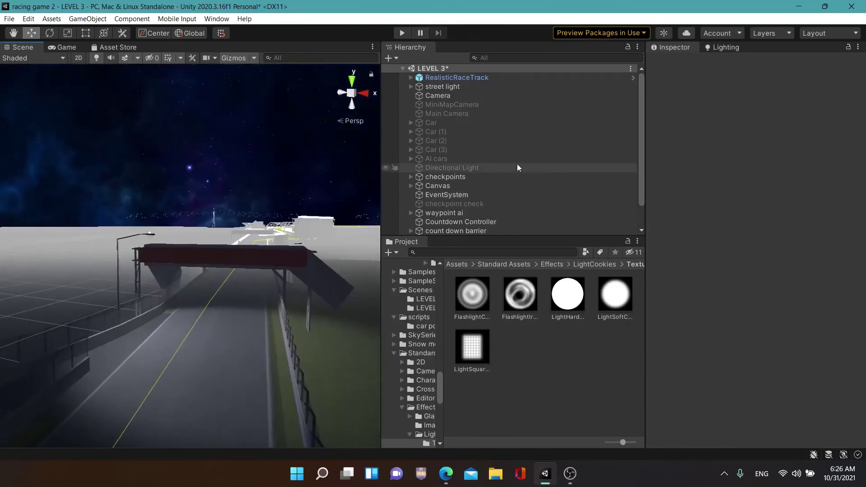
{"action": "left_click", "coordinate": [448, 140]}
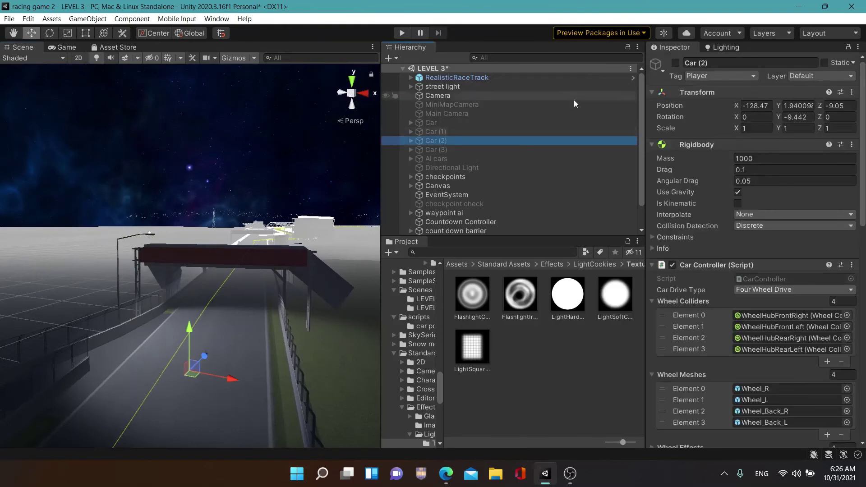
{"action": "left_click", "coordinate": [675, 63]}
{"action": "mouse_move", "coordinate": [217, 420]}
{"action": "left_mouse_down", "text": "alt"}
{"action": "mouse_move", "coordinate": [235, 435]}
{"action": "mouse_move", "coordinate": [25, 189]}
{"action": "mouse_move", "coordinate": [222, 423]}
{"action": "mouse_move", "coordinate": [149, 483]}
{"action": "mouse_move", "coordinate": [355, 58]}
{"action": "mouse_move", "coordinate": [404, 433]}
{"action": "left_mouse_up", "text": "alt"}
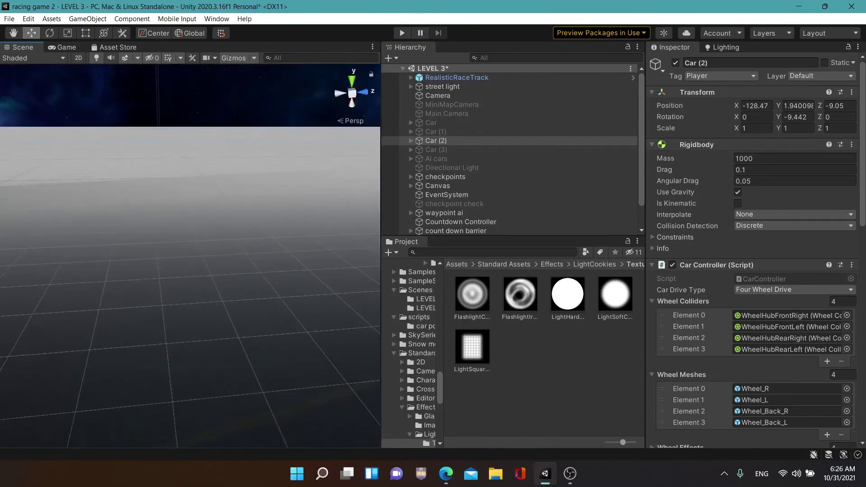
{"action": "mouse_move", "coordinate": [84, 363]}
{"action": "left_mouse_down", "text": "alt"}
{"action": "mouse_move", "coordinate": [272, 453]}
{"action": "mouse_move", "coordinate": [304, 366]}
{"action": "left_mouse_up", "text": "alt"}
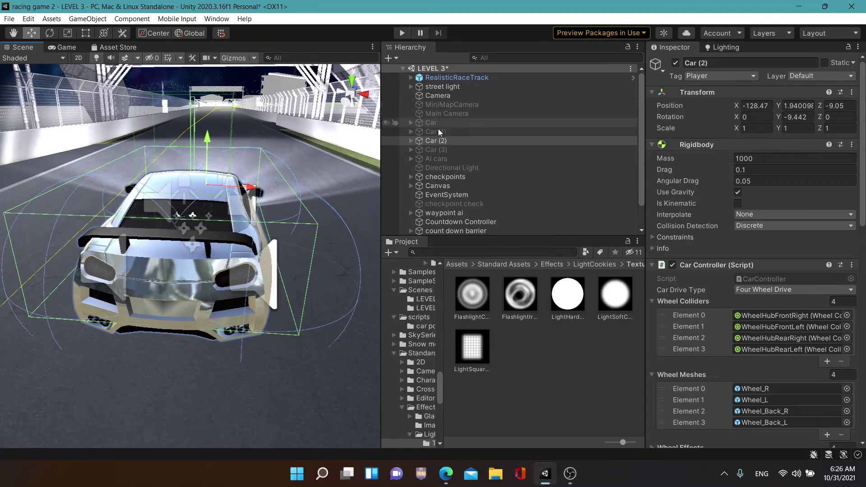
Expand Car (2), toggle its orange Prefab model on and off, and select Prefab (1)'s Taillights_8 mesh
{"action": "left_click", "coordinate": [410, 140]}
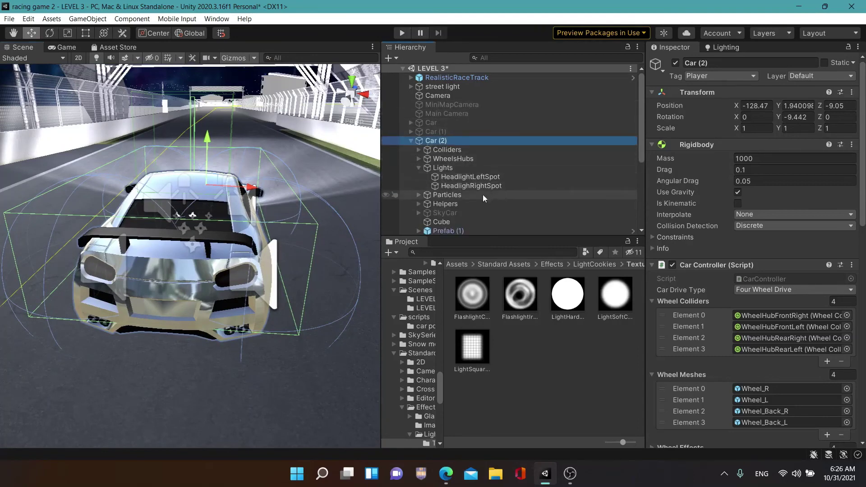
{"action": "left_click_drag", "start_coordinate": [642, 92], "coordinate": [639, 135]}
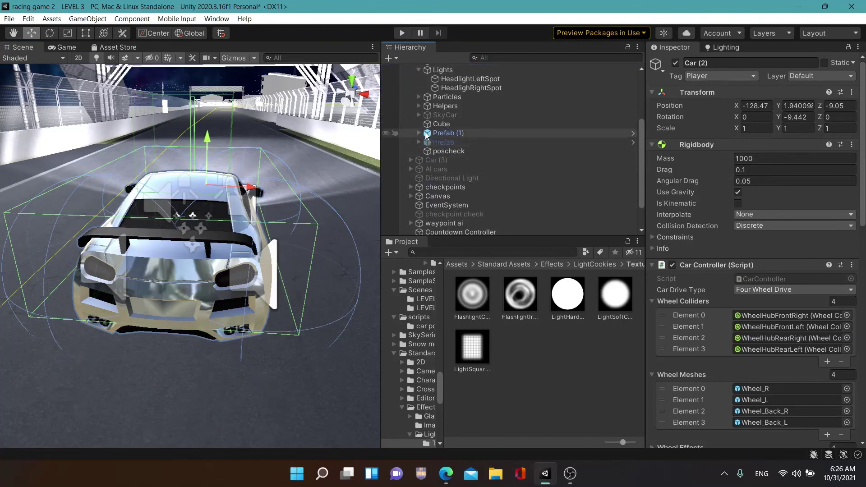
{"action": "left_click", "coordinate": [435, 144]}
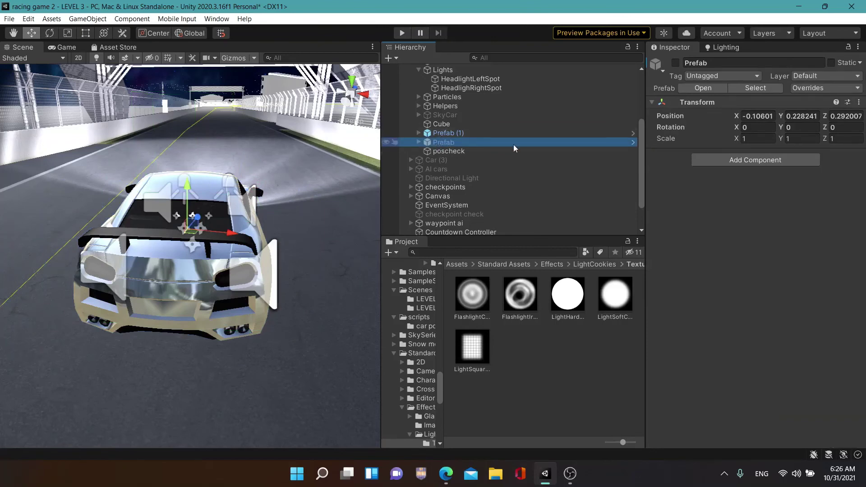
{"action": "left_click", "coordinate": [675, 62]}
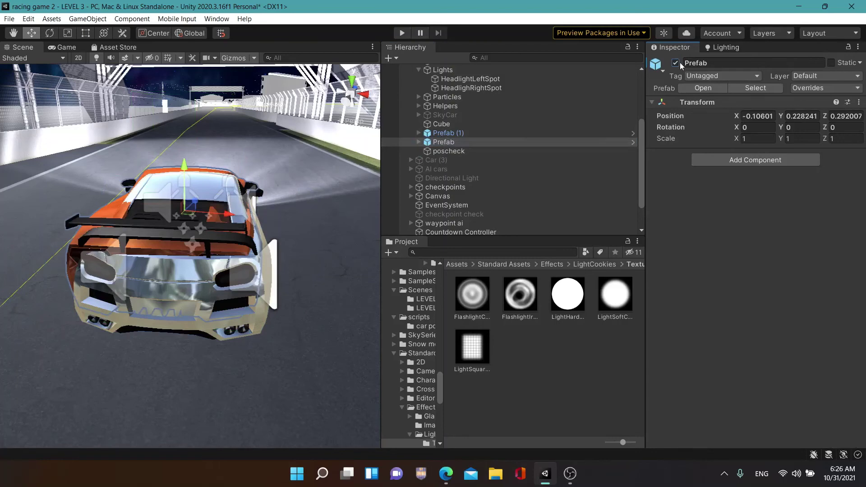
{"action": "left_click", "coordinate": [678, 63]}
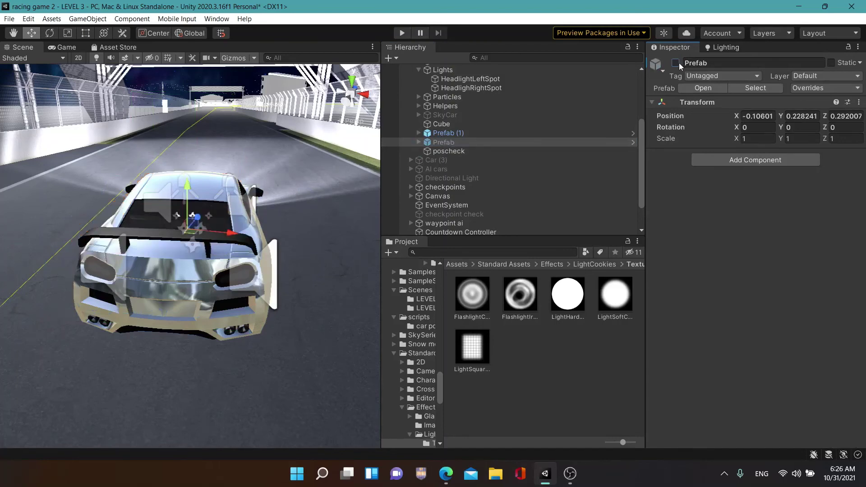
{"action": "left_click", "coordinate": [419, 132]}
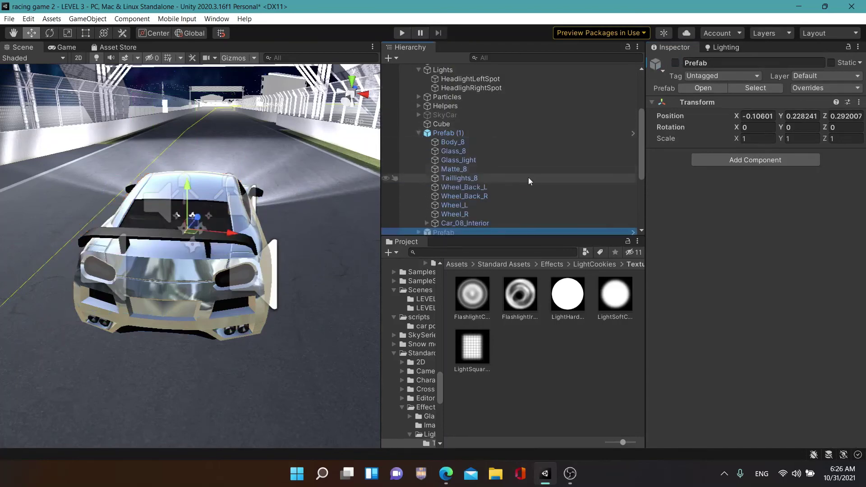
{"action": "left_click", "coordinate": [480, 178]}
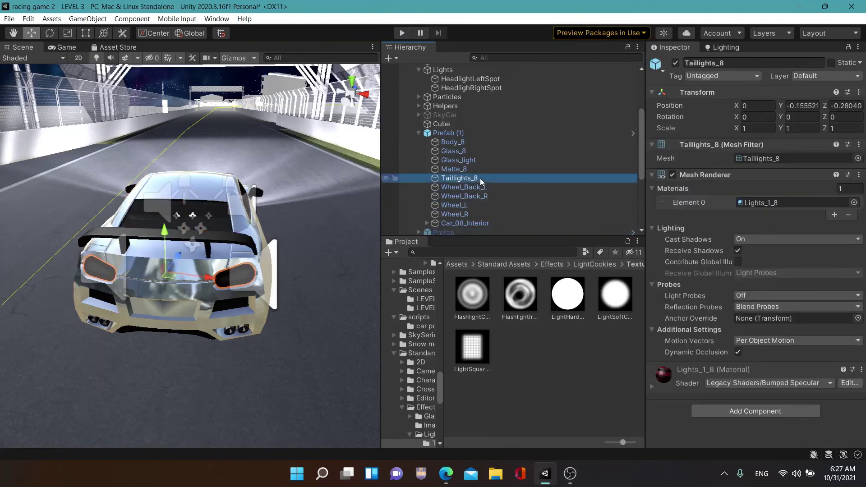
Duplicate the Taillights_8 mesh as Taillights_8 (1), dismissing the prefab restructure warning when nesting fails
{"action": "key", "text": "ctrl+d"}
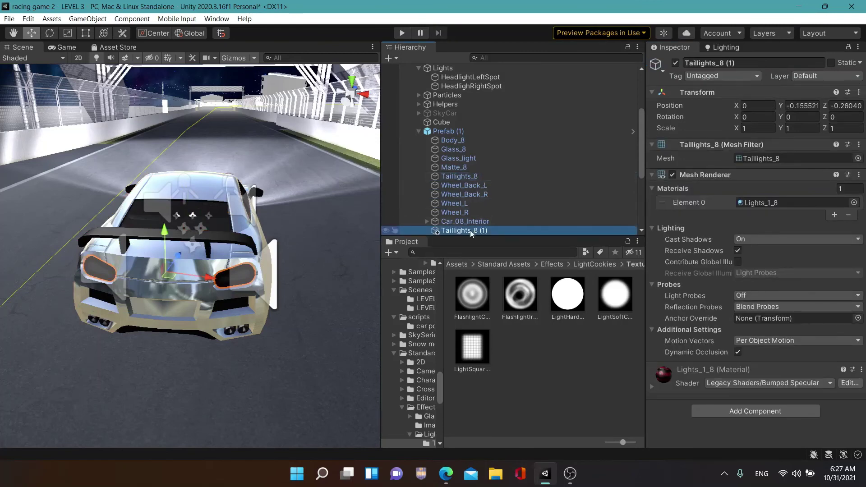
{"action": "left_click_drag", "start_coordinate": [470, 230], "coordinate": [471, 182]}
{"action": "left_click", "coordinate": [528, 190]}
{"action": "left_click_drag", "start_coordinate": [640, 135], "coordinate": [638, 158]}
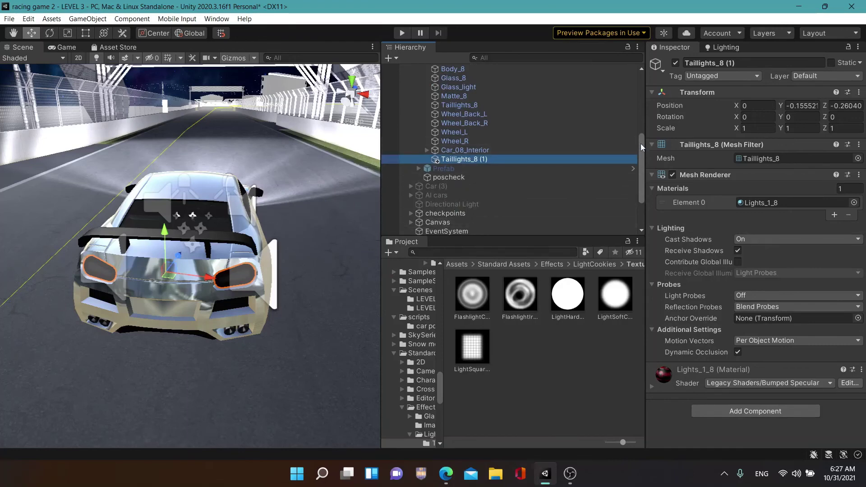
{"action": "left_click_drag", "start_coordinate": [641, 143], "coordinate": [641, 158]}
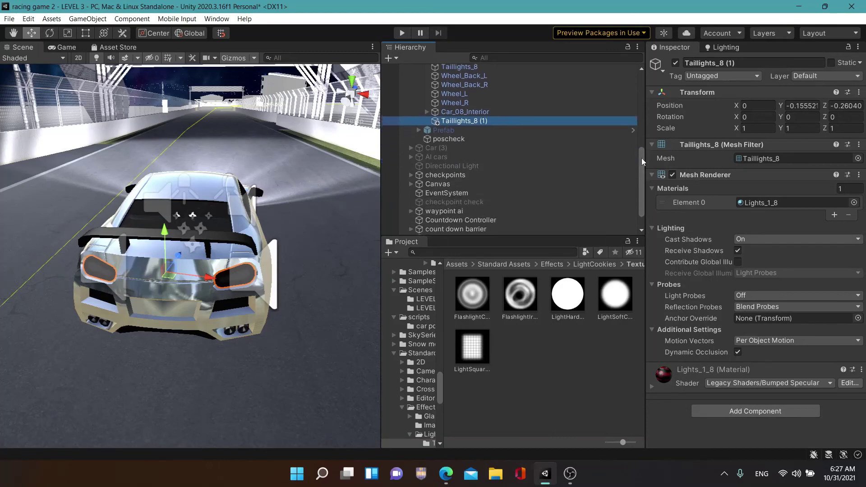
Expand the AI cars group, CarWaypointBased (1), and its SkyCar to list their parts
{"action": "left_click", "coordinate": [410, 156]}
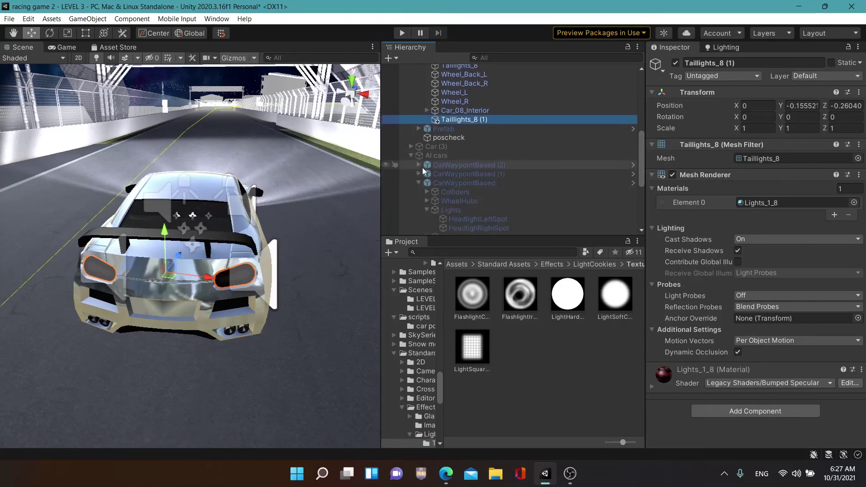
{"action": "left_click", "coordinate": [417, 174]}
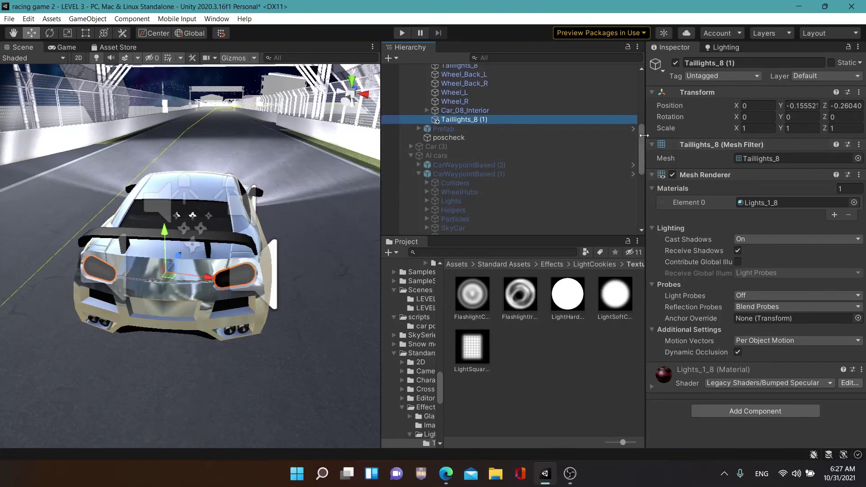
{"action": "left_click_drag", "start_coordinate": [640, 135], "coordinate": [640, 156]}
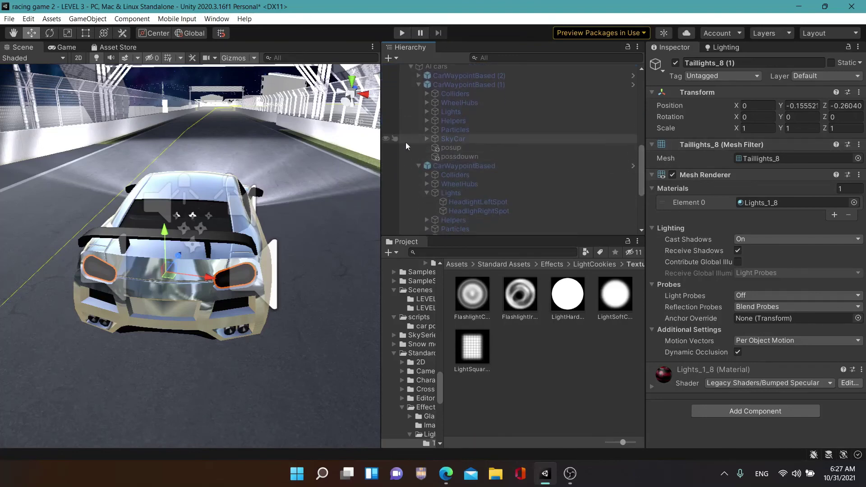
{"action": "left_click", "coordinate": [425, 138]}
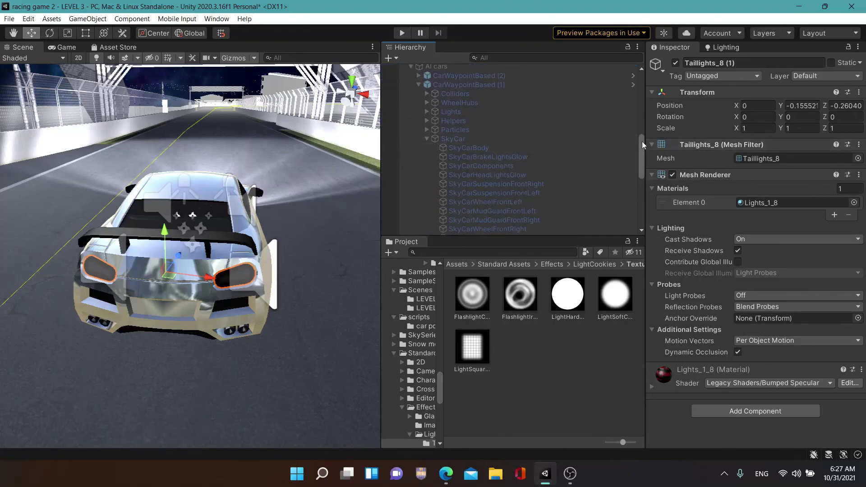
{"action": "mouse_move", "coordinate": [642, 141]}
{"action": "left_mouse_down"}
{"action": "mouse_move", "coordinate": [635, 166]}
{"action": "mouse_move", "coordinate": [634, 156]}
{"action": "left_mouse_up"}
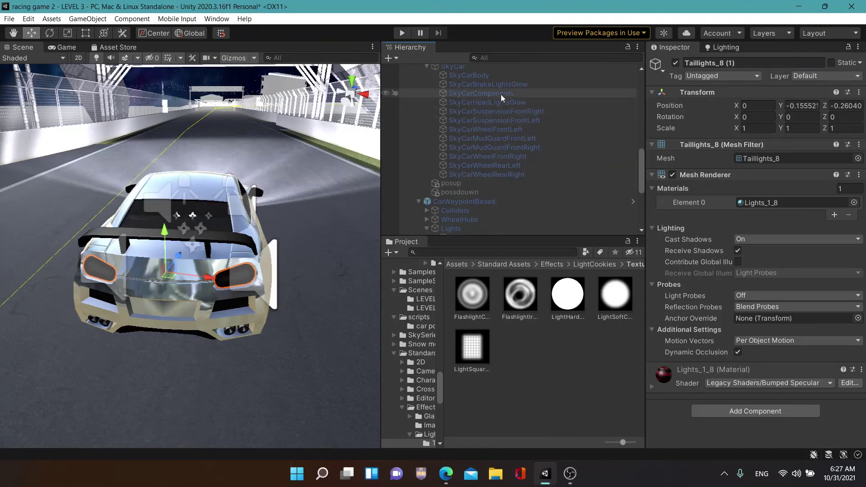
Inspect SkyCarBrakeLightsGlow's Brake Light script and bring up the SkyCarLightGlows material's context menu
{"action": "left_click", "coordinate": [496, 84]}
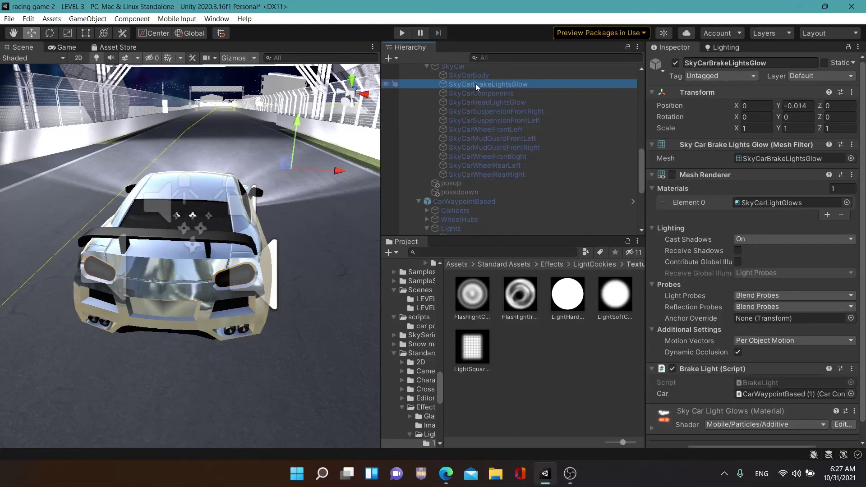
{"action": "left_click_drag", "start_coordinate": [864, 239], "coordinate": [864, 263]}
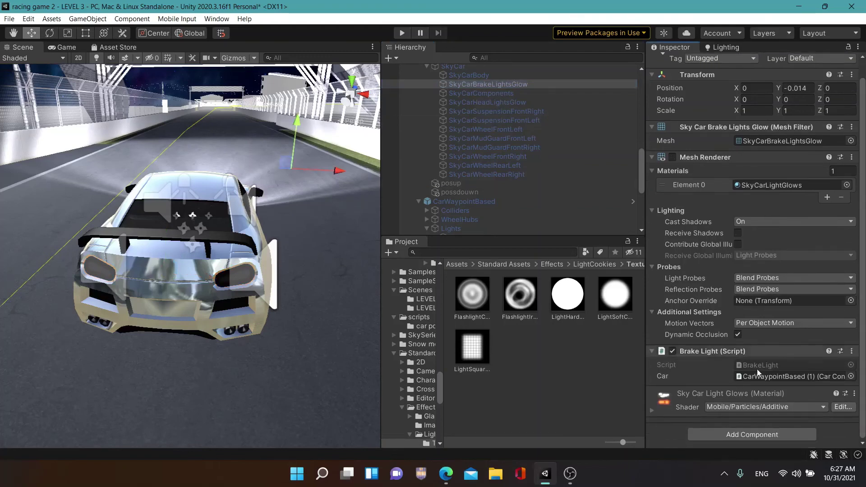
{"action": "right_click", "coordinate": [655, 402]}
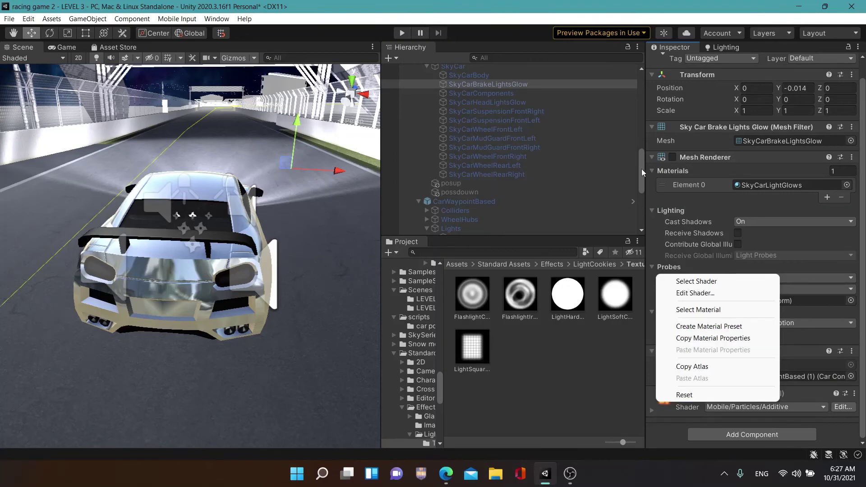
Apply the SkyCarLightGlows material to the player car's Taillights_8 and orbit to check the glow
{"action": "left_click_drag", "start_coordinate": [641, 168], "coordinate": [643, 114]}
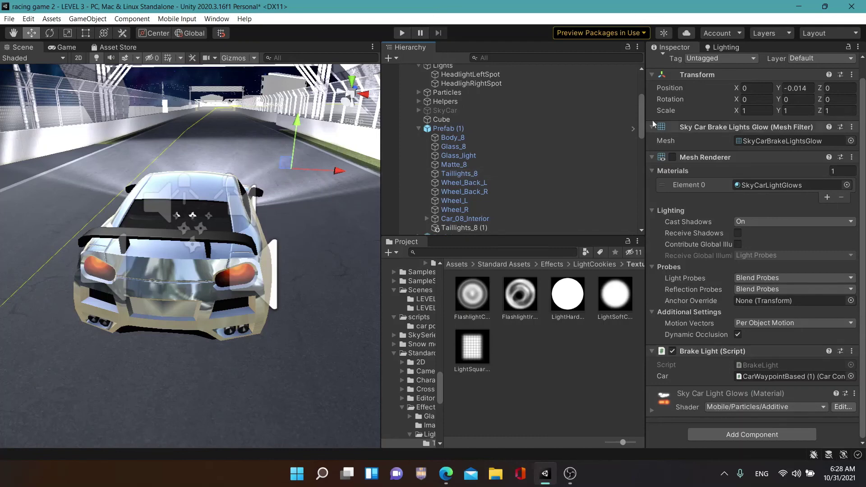
{"action": "scroll", "coordinate": [640, 100], "scroll_direction": "down", "scroll_amount": 3}
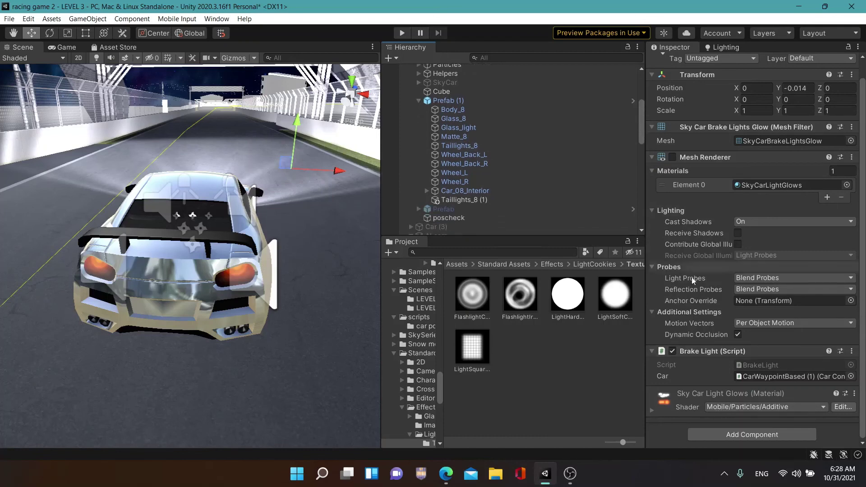
{"action": "left_click_drag", "start_coordinate": [515, 245], "coordinate": [475, 185]}
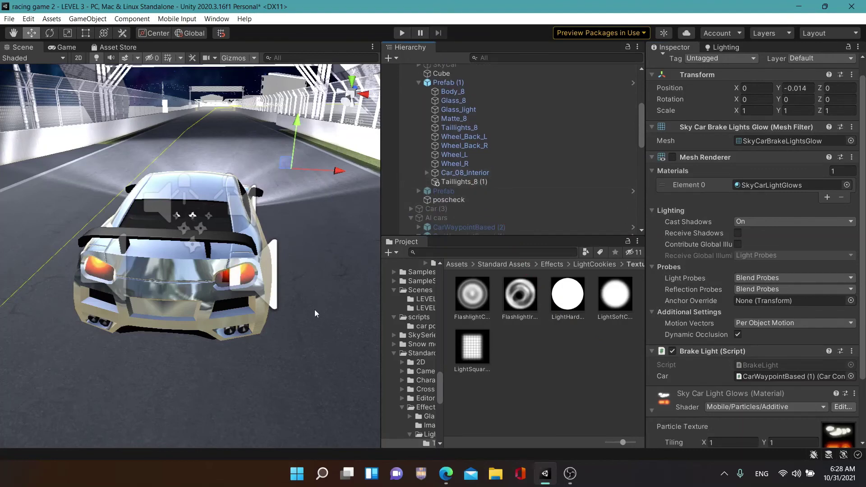
{"action": "mouse_move", "coordinate": [315, 309]}
{"action": "left_mouse_down", "text": "alt"}
{"action": "mouse_move", "coordinate": [299, 316]}
{"action": "mouse_move", "coordinate": [323, 317]}
{"action": "left_mouse_up", "text": "alt"}
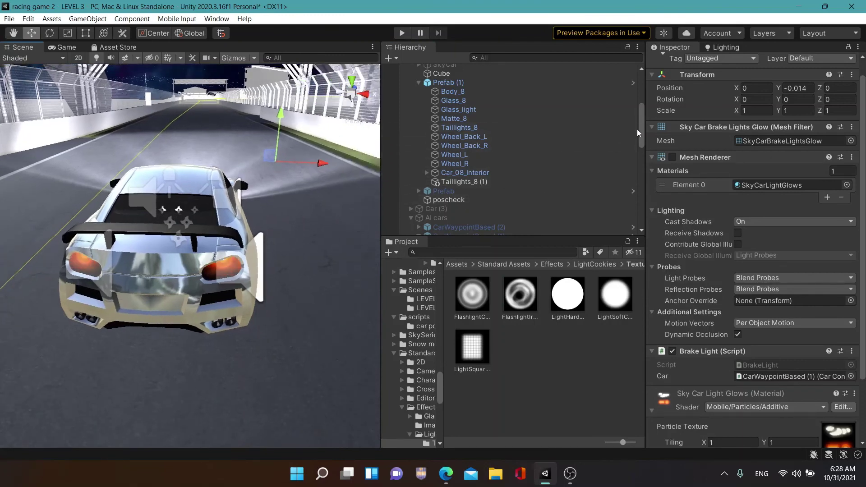
Try applying the SkyCarLightGlows material to Taillights_8 (1) as well
{"action": "scroll", "coordinate": [639, 126], "scroll_direction": "down", "scroll_amount": 2}
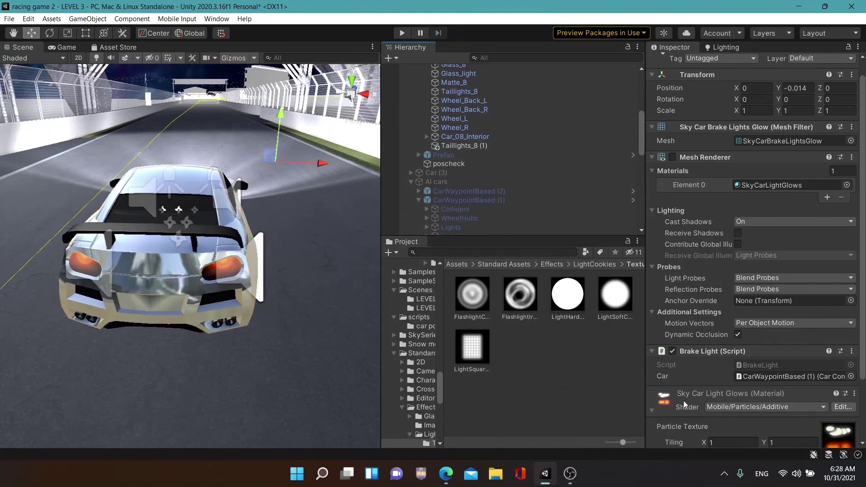
{"action": "left_click_drag", "start_coordinate": [684, 403], "coordinate": [508, 195]}
{"action": "left_click_drag", "start_coordinate": [460, 128], "coordinate": [461, 129]}
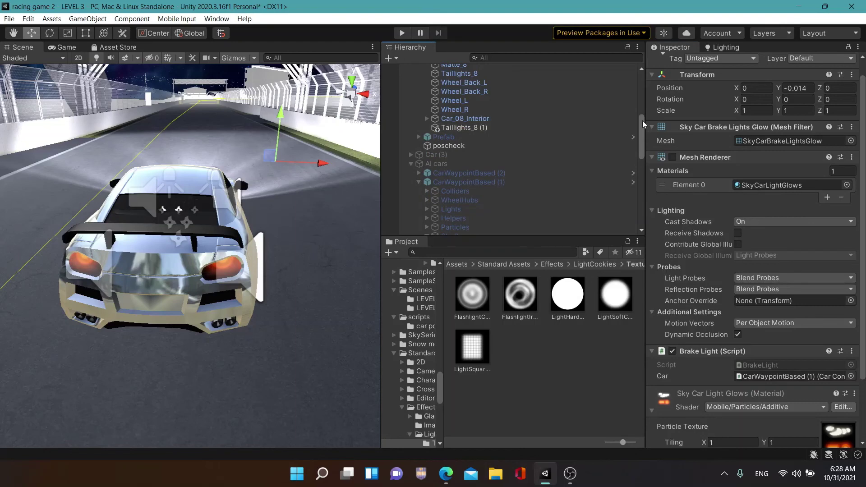
{"action": "left_click_drag", "start_coordinate": [642, 120], "coordinate": [639, 106]}
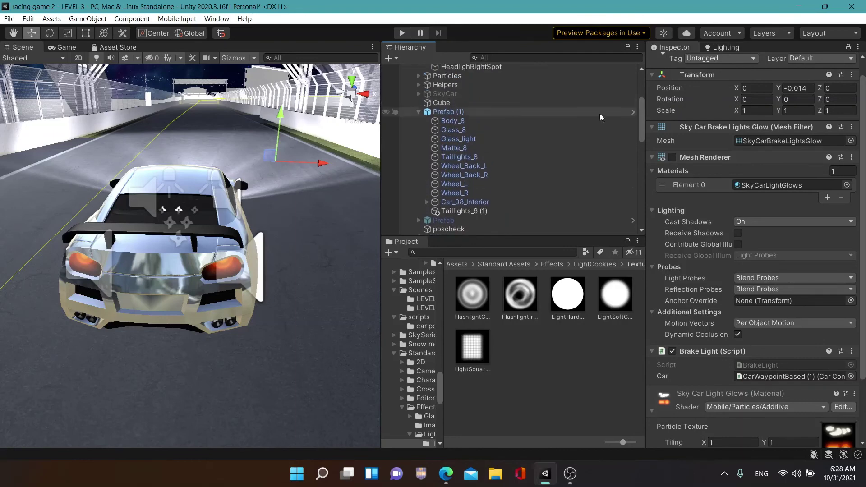
{"action": "left_click", "coordinate": [512, 156]}
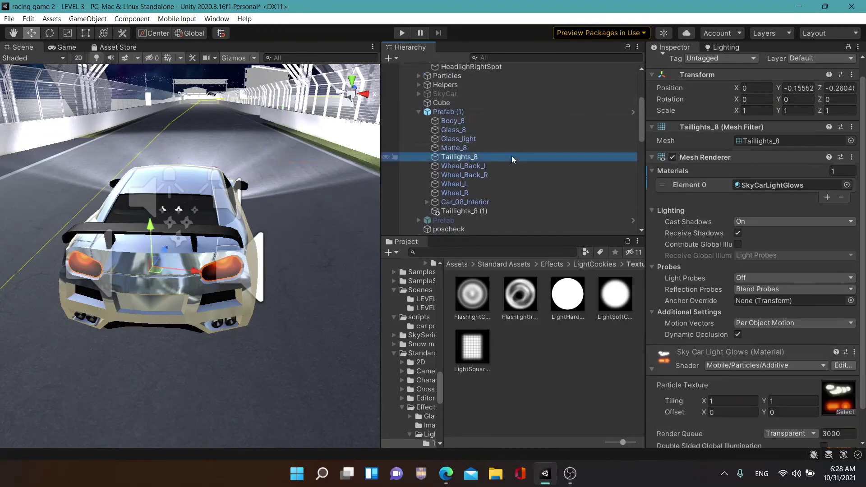
{"action": "left_click_drag", "start_coordinate": [862, 313], "coordinate": [864, 372]}
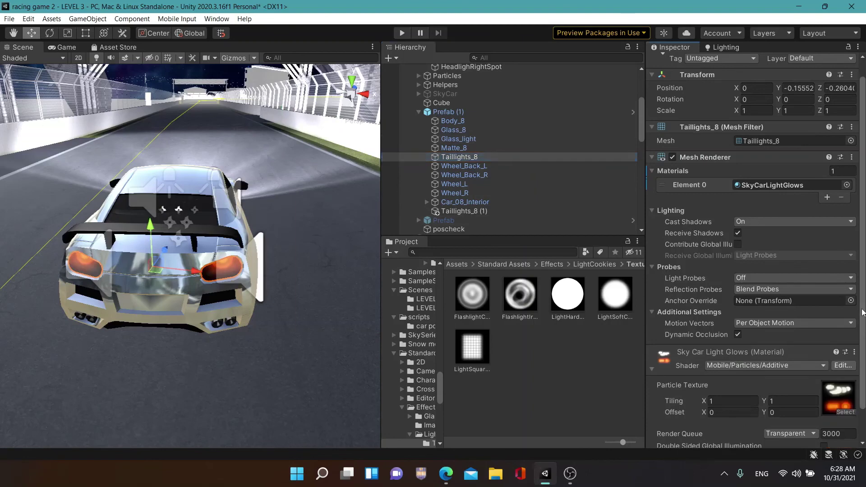
{"action": "left_click", "coordinate": [726, 435]}
{"action": "type", "text": "carpo"}
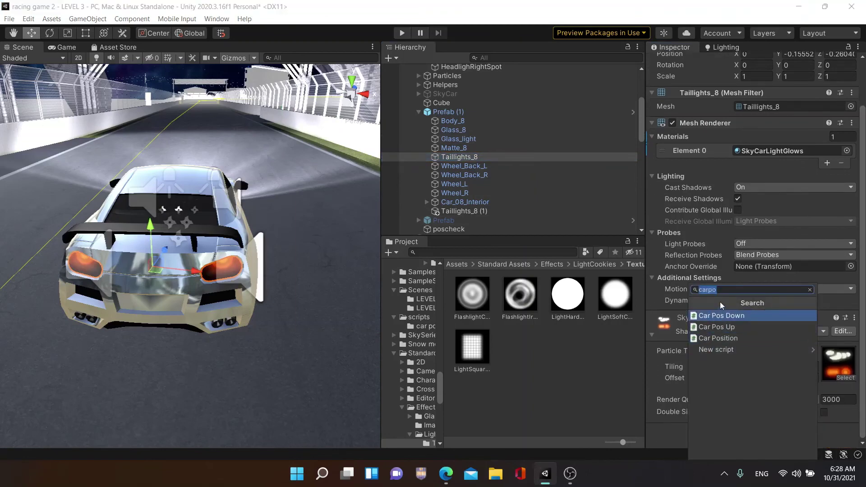
{"action": "type", "text": "brea"}
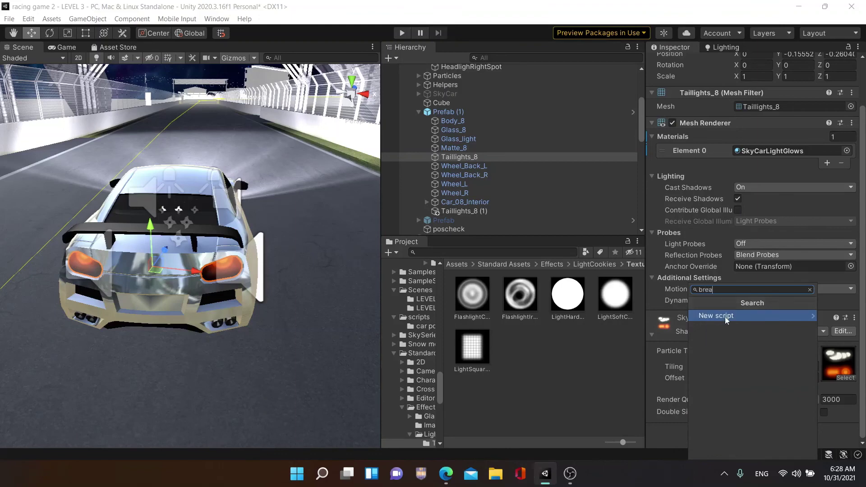
{"action": "key", "text": "BackSpace"}
{"action": "key", "text": "BackSpace"}
{"action": "key", "text": "BackSpace"}
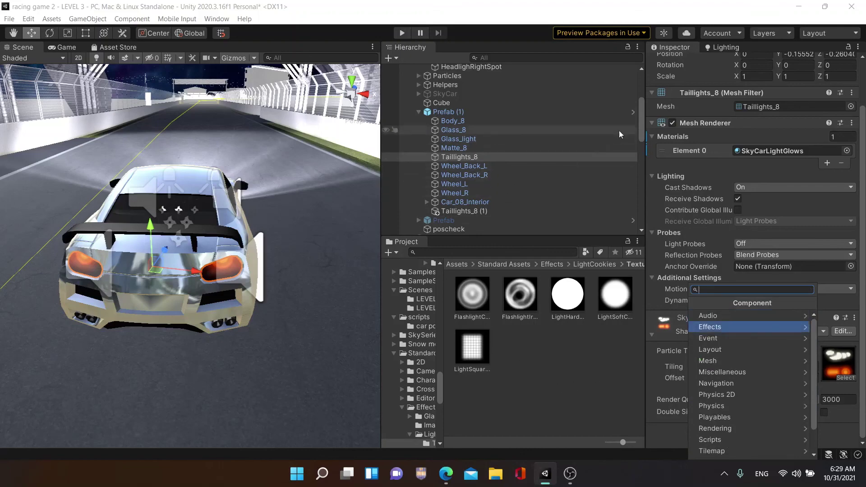
{"action": "left_click_drag", "start_coordinate": [639, 111], "coordinate": [648, 156]}
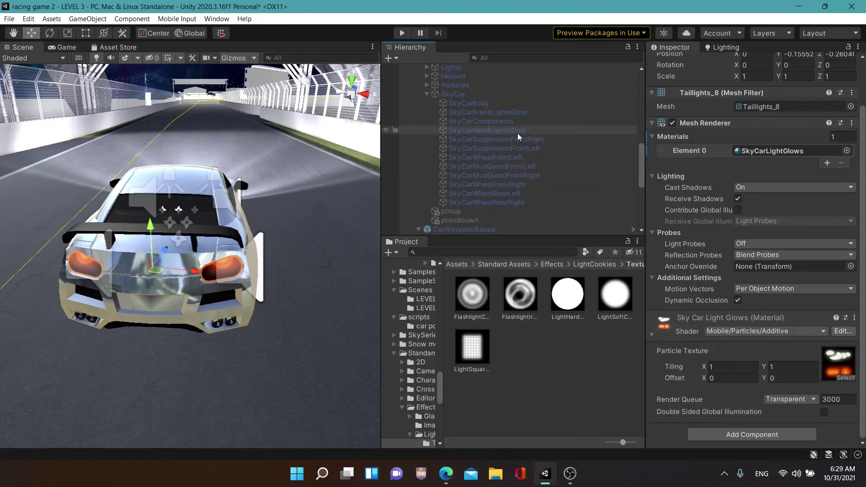
{"action": "left_click", "coordinate": [504, 112]}
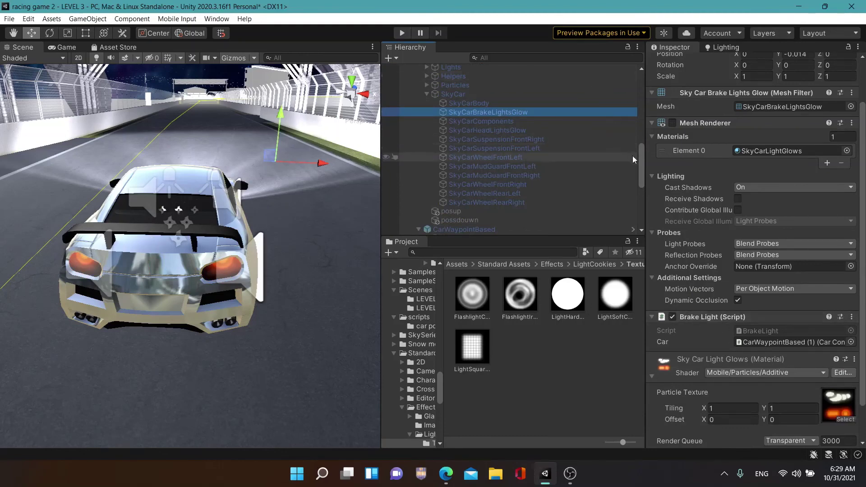
{"action": "left_click_drag", "start_coordinate": [643, 164], "coordinate": [645, 111]}
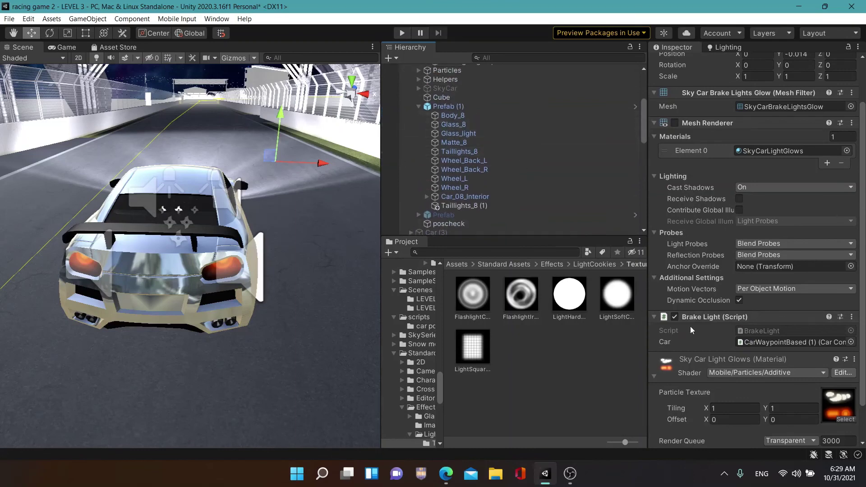
Deactivate the Car (2) object in the Inspector
{"action": "scroll", "coordinate": [495, 150], "scroll_direction": "down", "scroll_amount": 2}
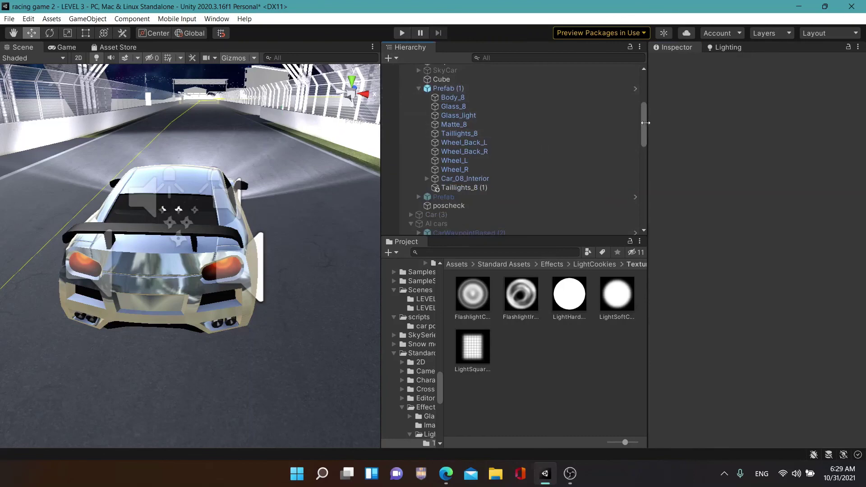
{"action": "left_click_drag", "start_coordinate": [643, 120], "coordinate": [643, 99]}
{"action": "left_click", "coordinate": [488, 99]}
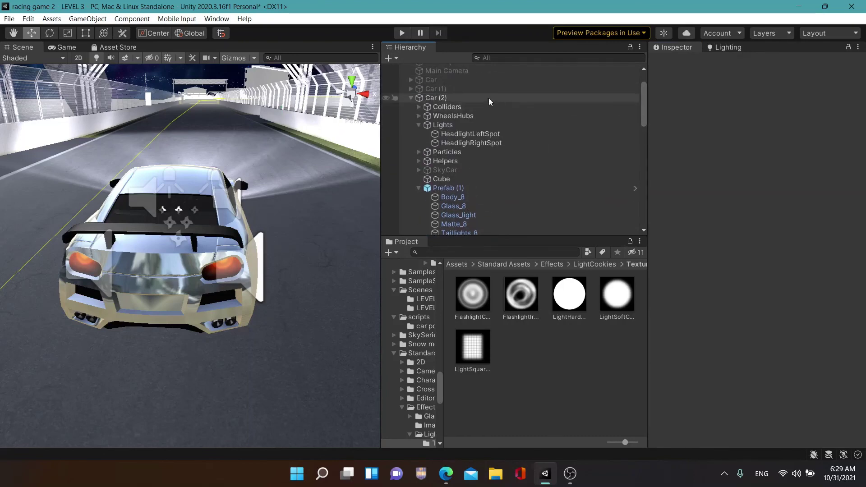
{"action": "left_click", "coordinate": [677, 63]}
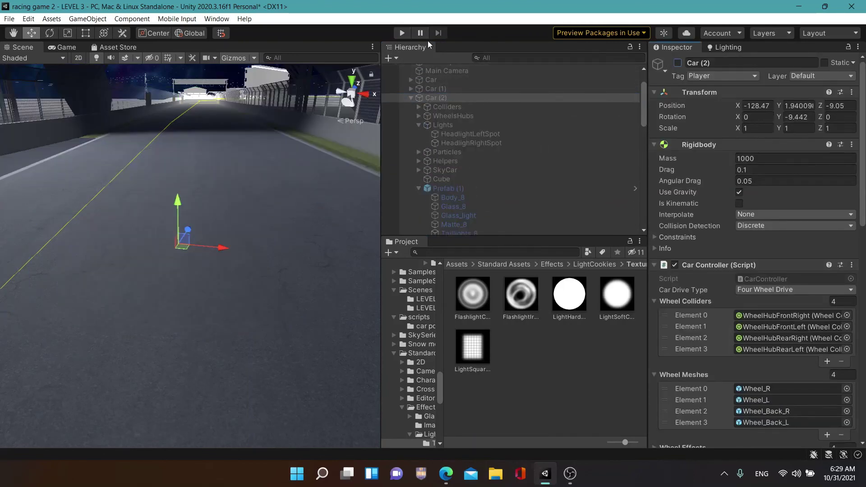
Test-run a one-lap race with a chosen car, then stop Play mode
{"action": "left_click", "coordinate": [402, 35]}
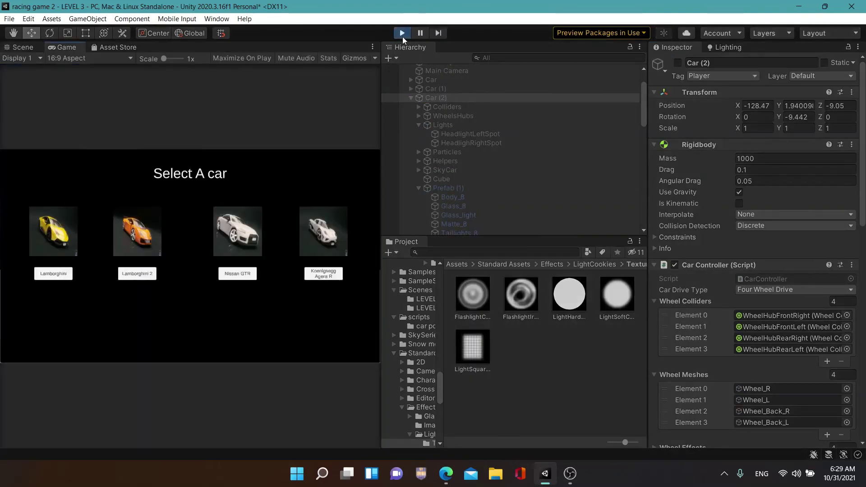
{"action": "left_click", "coordinate": [243, 280]}
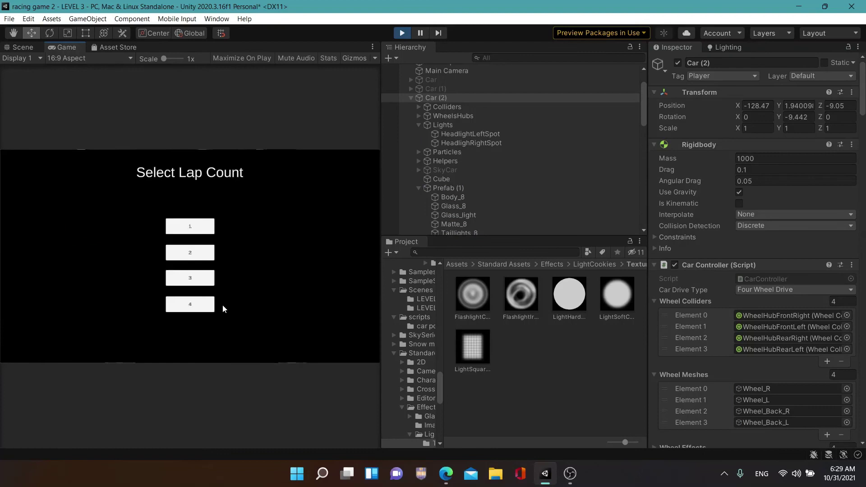
{"action": "left_click", "coordinate": [176, 227]}
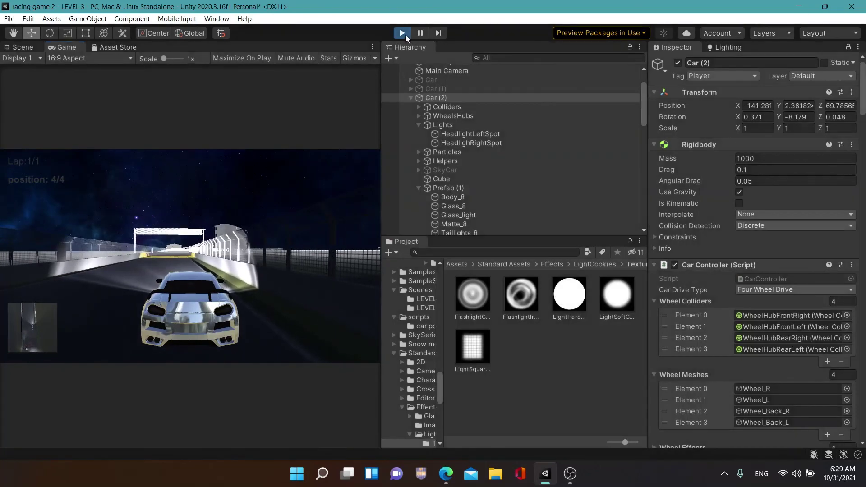
{"action": "left_click", "coordinate": [405, 34]}
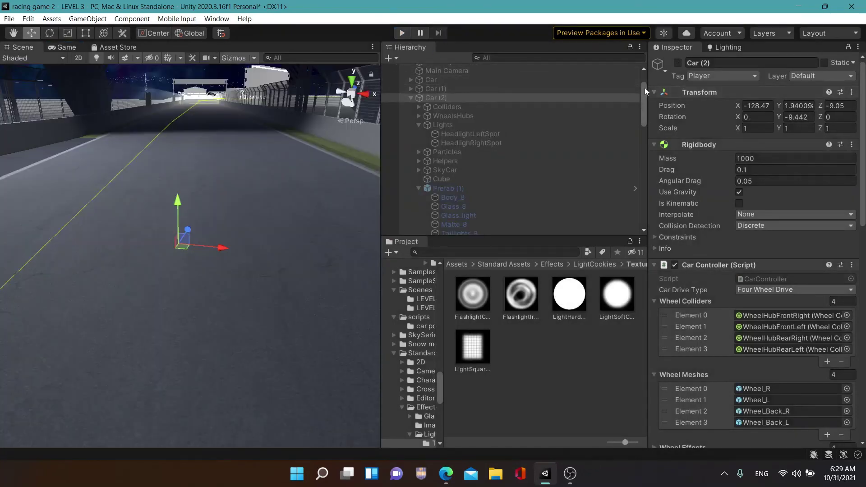
Delete the duplicate Taillights_8 (1) object
{"action": "mouse_move", "coordinate": [643, 87]}
{"action": "left_mouse_down"}
{"action": "mouse_move", "coordinate": [645, 118]}
{"action": "mouse_move", "coordinate": [644, 94]}
{"action": "mouse_move", "coordinate": [643, 110]}
{"action": "left_mouse_up"}
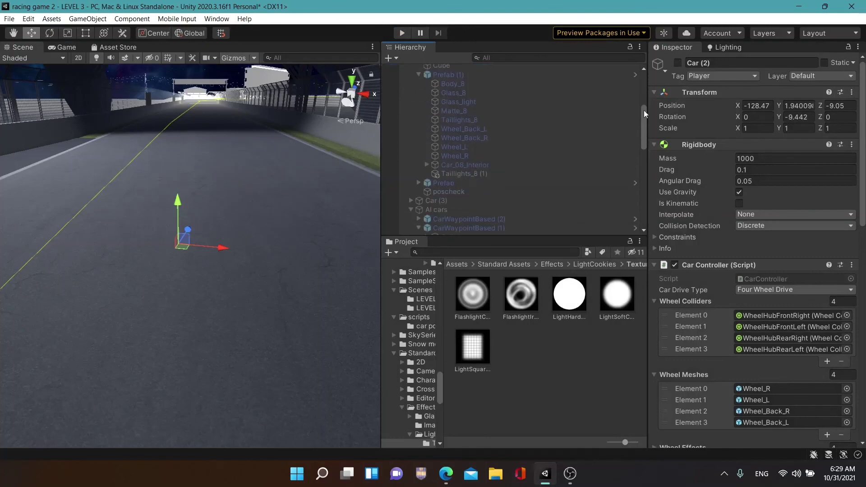
{"action": "left_click", "coordinate": [503, 174]}
{"action": "key", "text": "Delete"}
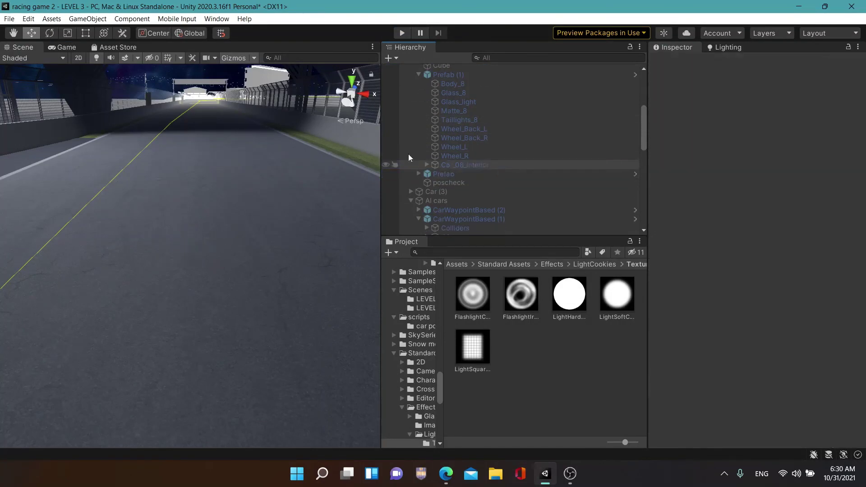
Test-race the level with the Nissan GTR, then stop Play mode
{"action": "left_click", "coordinate": [400, 34]}
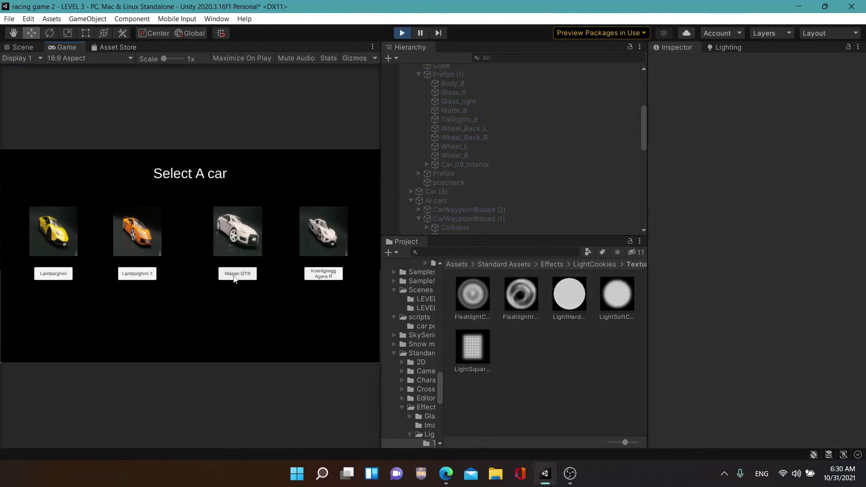
{"action": "left_click", "coordinate": [237, 274]}
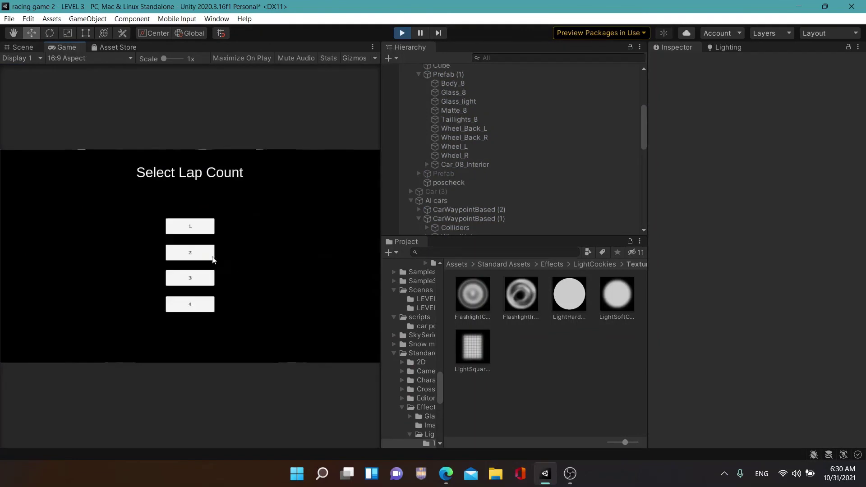
{"action": "left_click", "coordinate": [202, 230]}
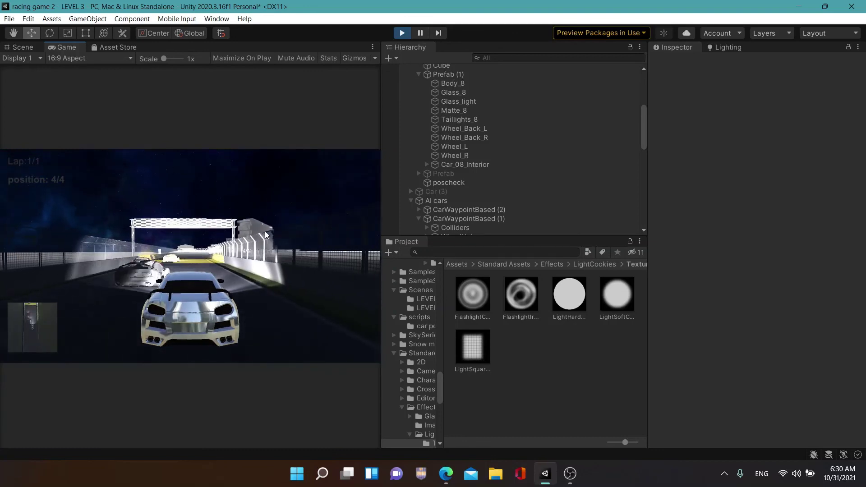
{"action": "left_click", "coordinate": [401, 32]}
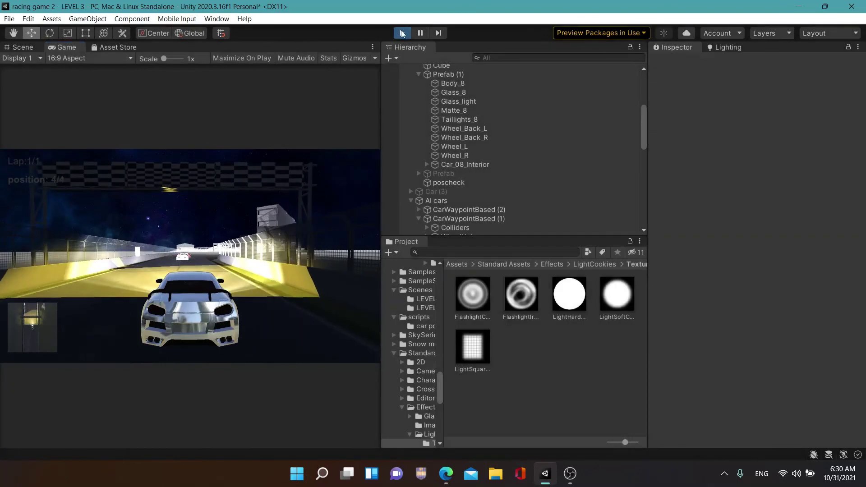
{"action": "left_click", "coordinate": [476, 119]}
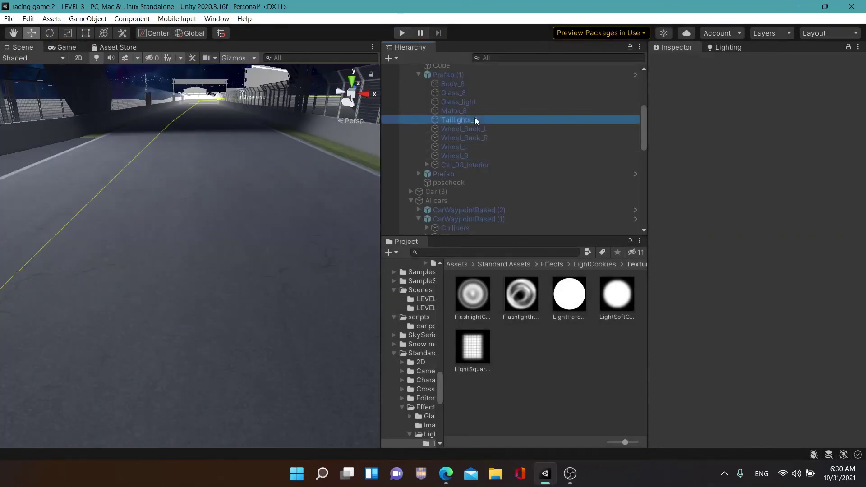
{"action": "left_click_drag", "start_coordinate": [863, 148], "coordinate": [863, 224]}
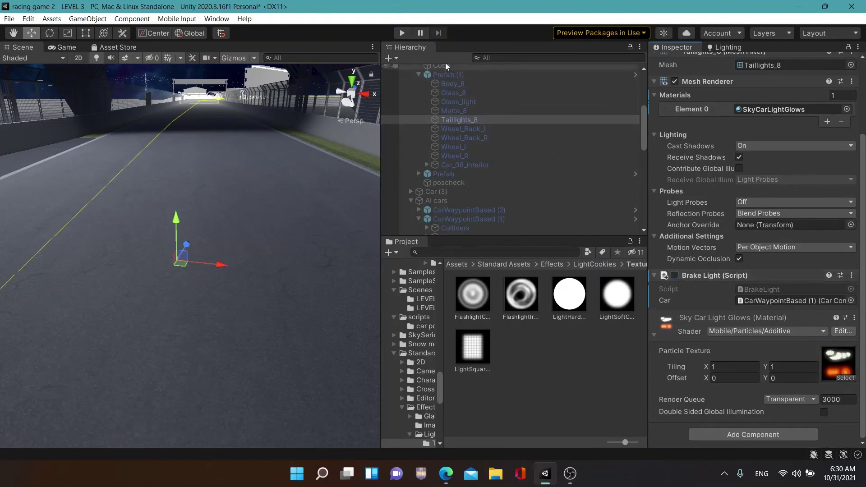
{"action": "left_click", "coordinate": [405, 33]}
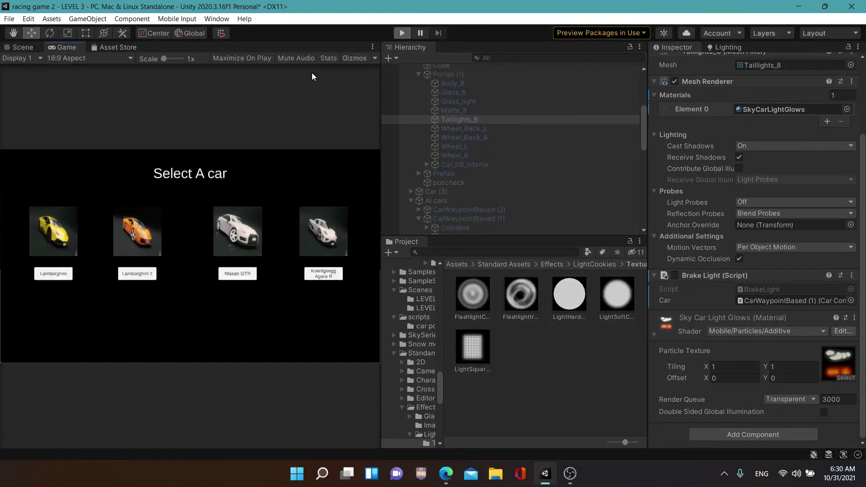
{"action": "left_click", "coordinate": [242, 280]}
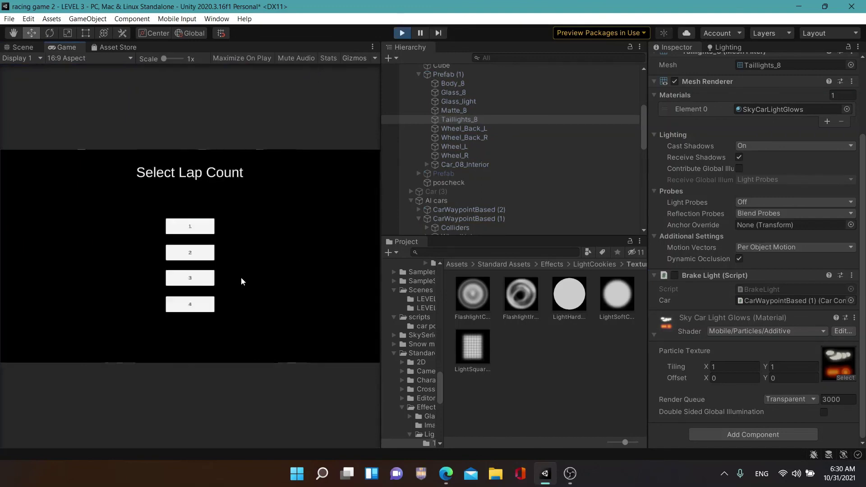
{"action": "left_click", "coordinate": [199, 233]}
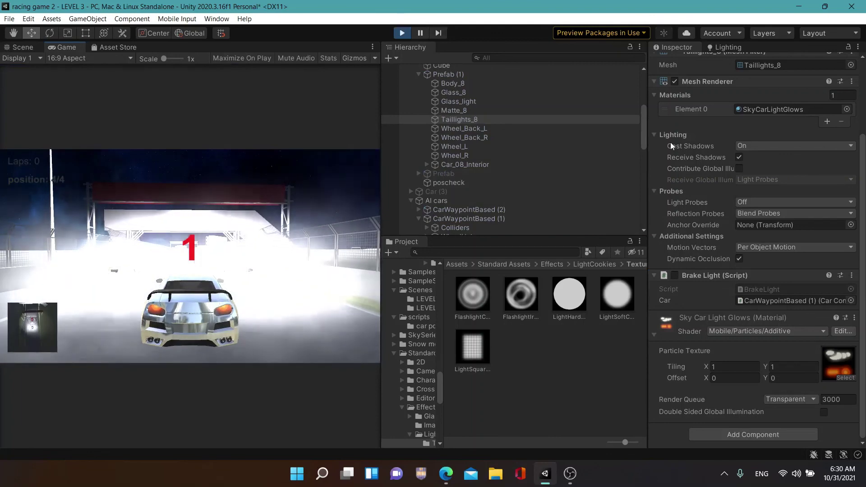
{"action": "key", "text": "Up"}
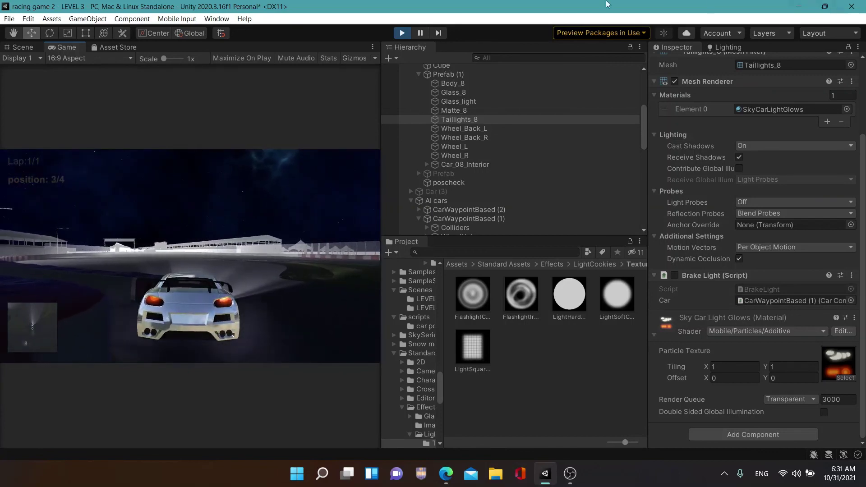
{"action": "left_click", "coordinate": [401, 32]}
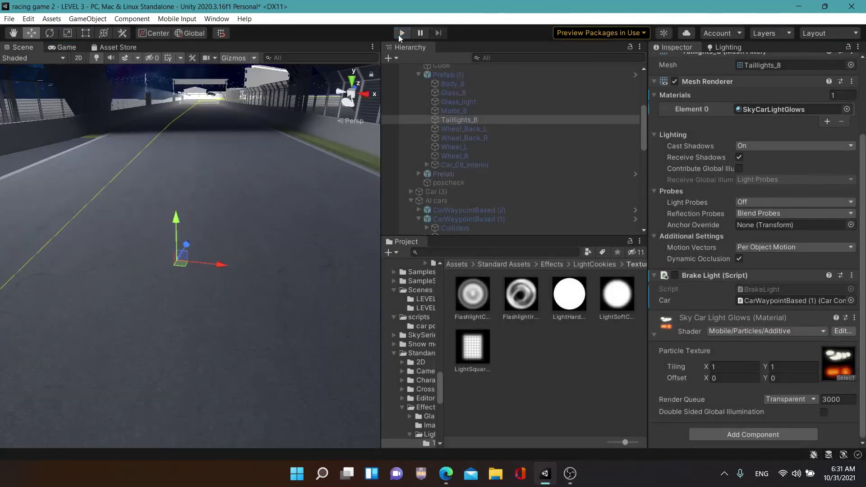
Fly the scene camera around the night track, bridge and grandstand, then bring OBS forward
{"action": "mouse_move", "coordinate": [210, 197]}
{"action": "right_mouse_down"}
{"action": "mouse_move", "coordinate": [70, 58]}
{"action": "mouse_move", "coordinate": [128, 68]}
{"action": "right_mouse_up"}
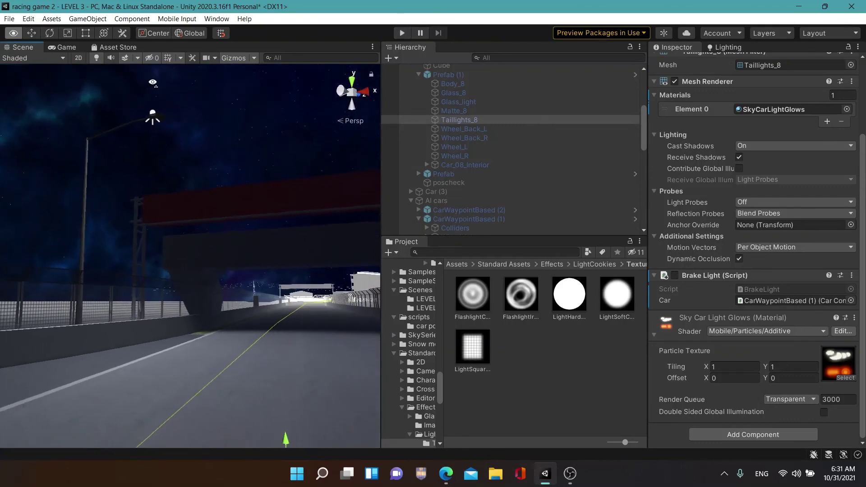
{"action": "mouse_move", "coordinate": [132, 72]}
{"action": "right_mouse_down"}
{"action": "mouse_move", "coordinate": [499, 82]}
{"action": "mouse_move", "coordinate": [432, 69]}
{"action": "right_mouse_up"}
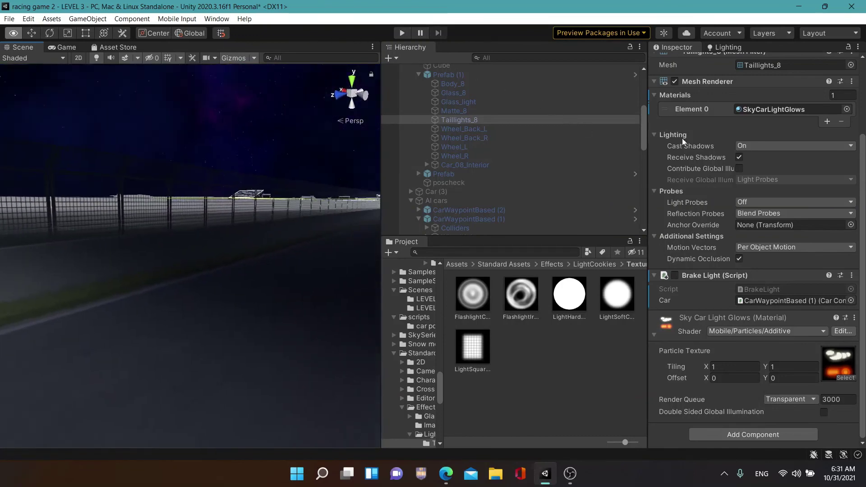
{"action": "right_click_drag", "start_coordinate": [316, 180], "coordinate": [253, 88]}
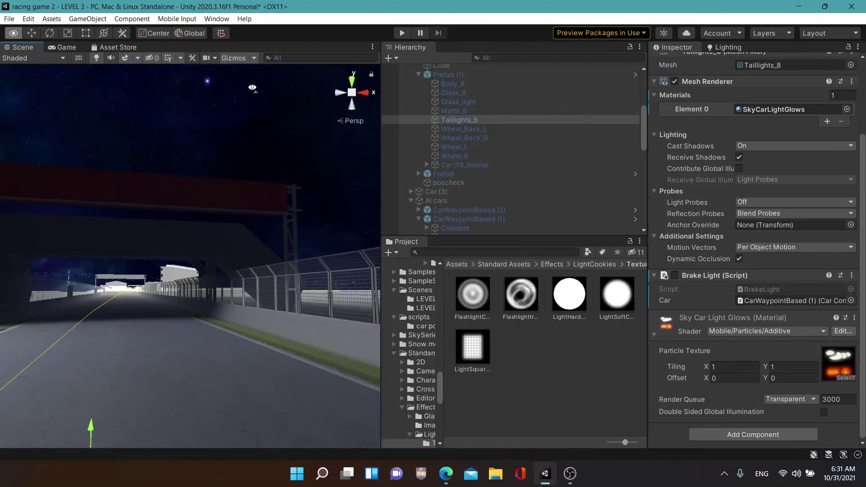
{"action": "right_click_drag", "start_coordinate": [247, 85], "coordinate": [230, 73]}
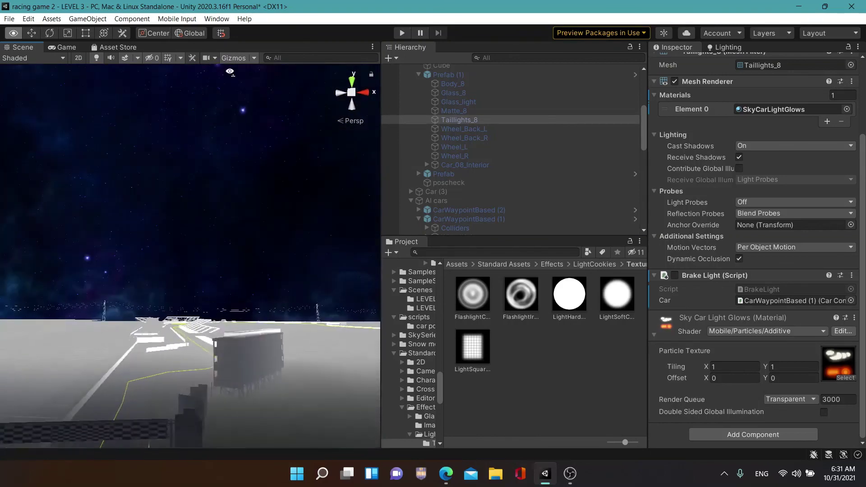
{"action": "mouse_move", "coordinate": [223, 123]}
{"action": "right_mouse_down"}
{"action": "mouse_move", "coordinate": [263, 122]}
{"action": "mouse_move", "coordinate": [209, 128]}
{"action": "mouse_move", "coordinate": [212, 102]}
{"action": "mouse_move", "coordinate": [269, 151]}
{"action": "mouse_move", "coordinate": [265, 108]}
{"action": "mouse_move", "coordinate": [348, 300]}
{"action": "right_mouse_up"}
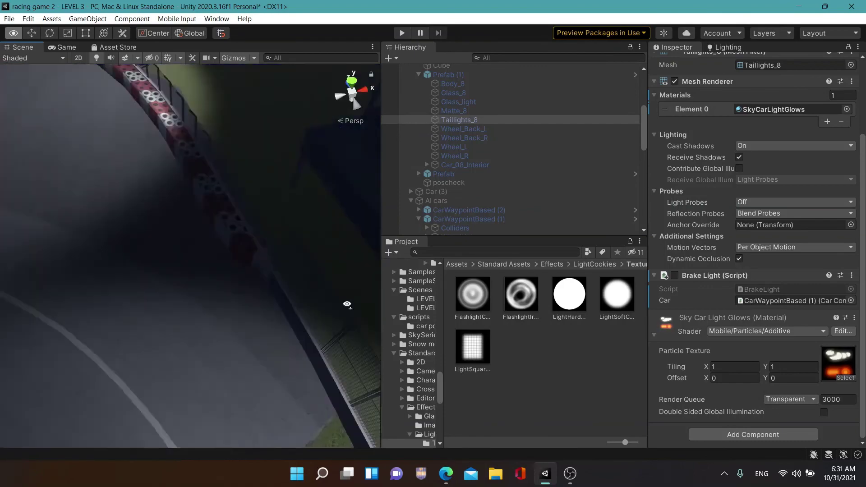
{"action": "mouse_move", "coordinate": [315, 203]}
{"action": "right_mouse_down"}
{"action": "mouse_move", "coordinate": [87, 88]}
{"action": "mouse_move", "coordinate": [637, 170]}
{"action": "mouse_move", "coordinate": [769, 159]}
{"action": "mouse_move", "coordinate": [810, 84]}
{"action": "mouse_move", "coordinate": [146, 256]}
{"action": "right_mouse_up"}
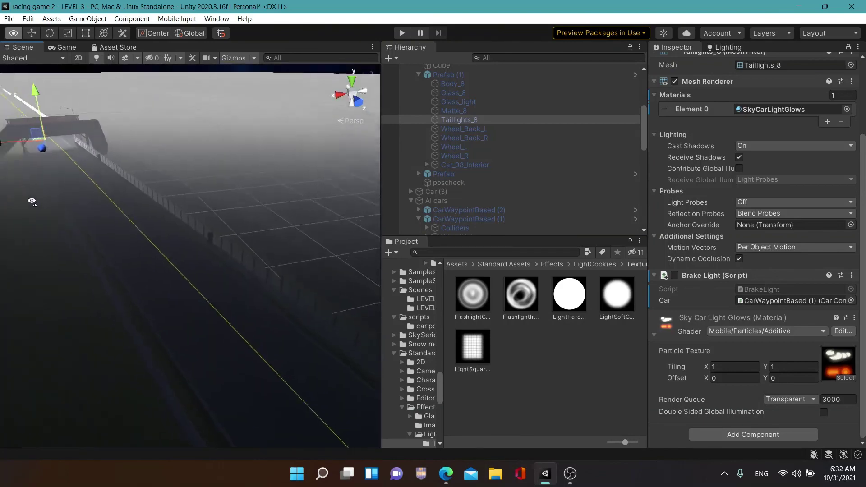
{"action": "right_click_drag", "start_coordinate": [146, 256], "coordinate": [834, 174]}
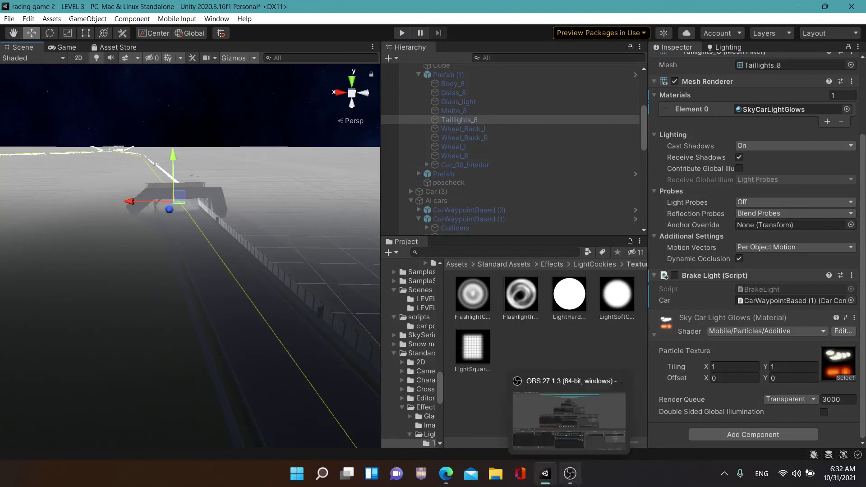
{"action": "left_click", "coordinate": [576, 484]}
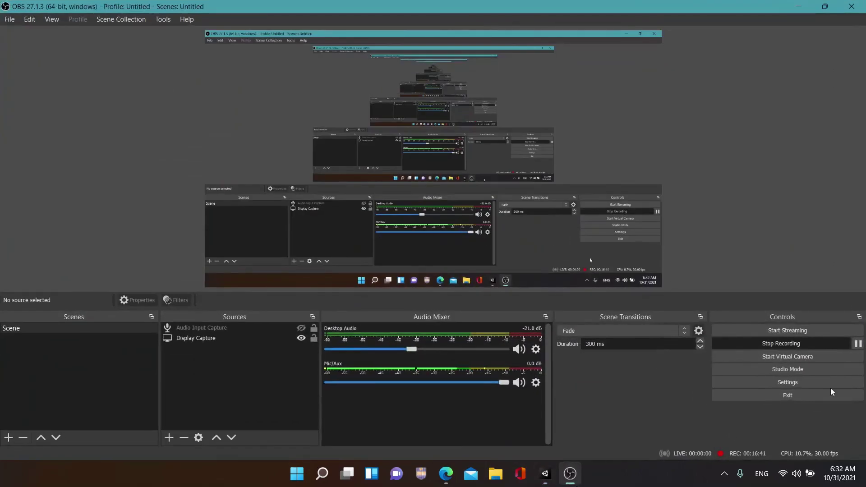